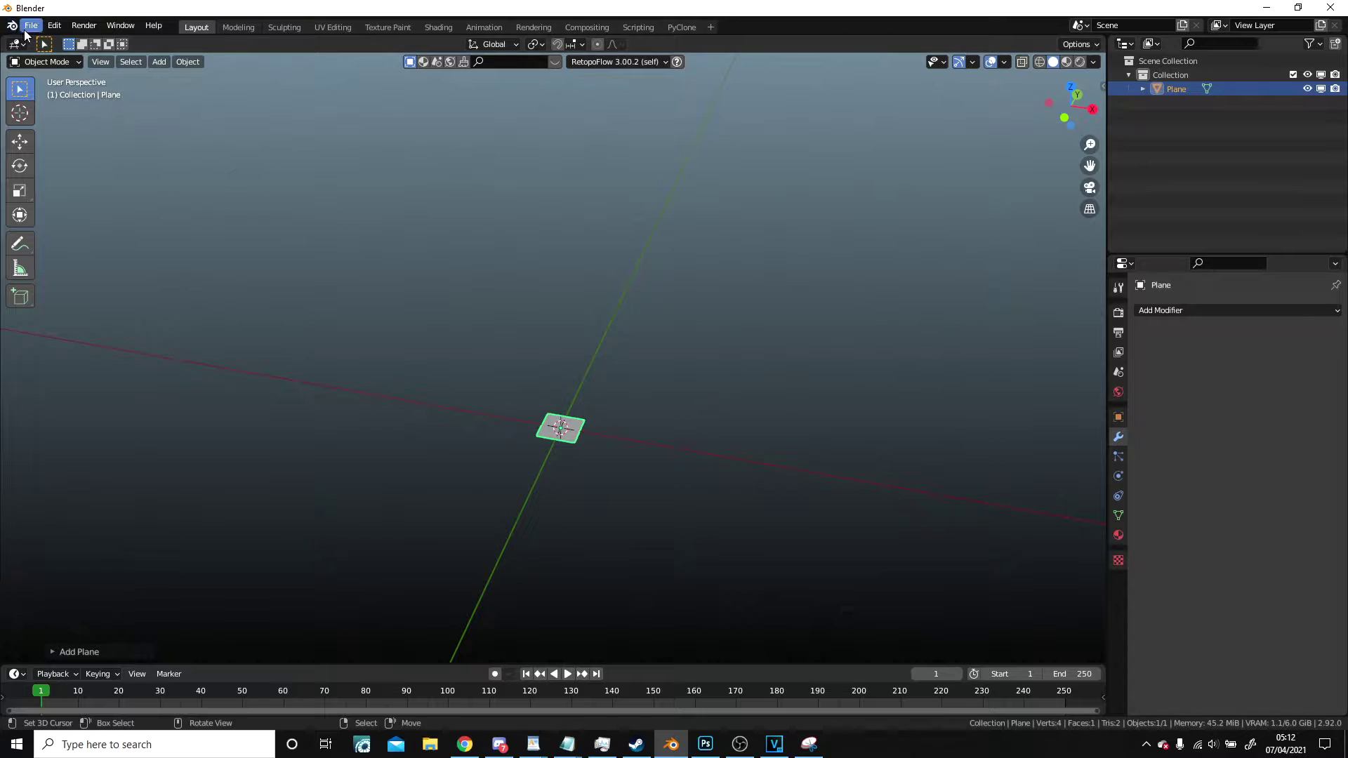
# - Start a new General file without saving the changes to the current scene
pyautogui.click(31, 25)
pyautogui.moveTo(63, 35)
pyautogui.click(213, 53)
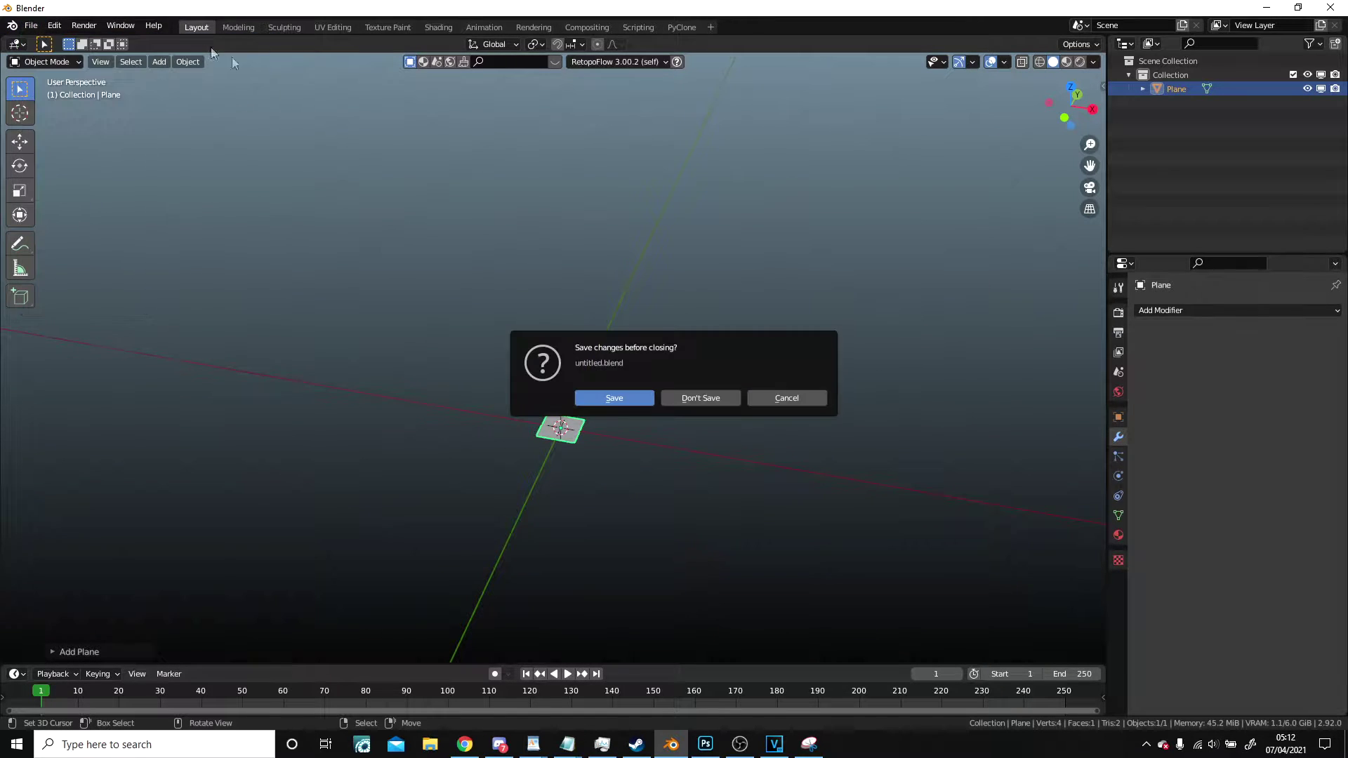
pyautogui.click(678, 398)
pyautogui.scroll(3, 719, 393)
# - Delete the camera, the light and the default cube so the scene is empty
pyautogui.click(767, 423)
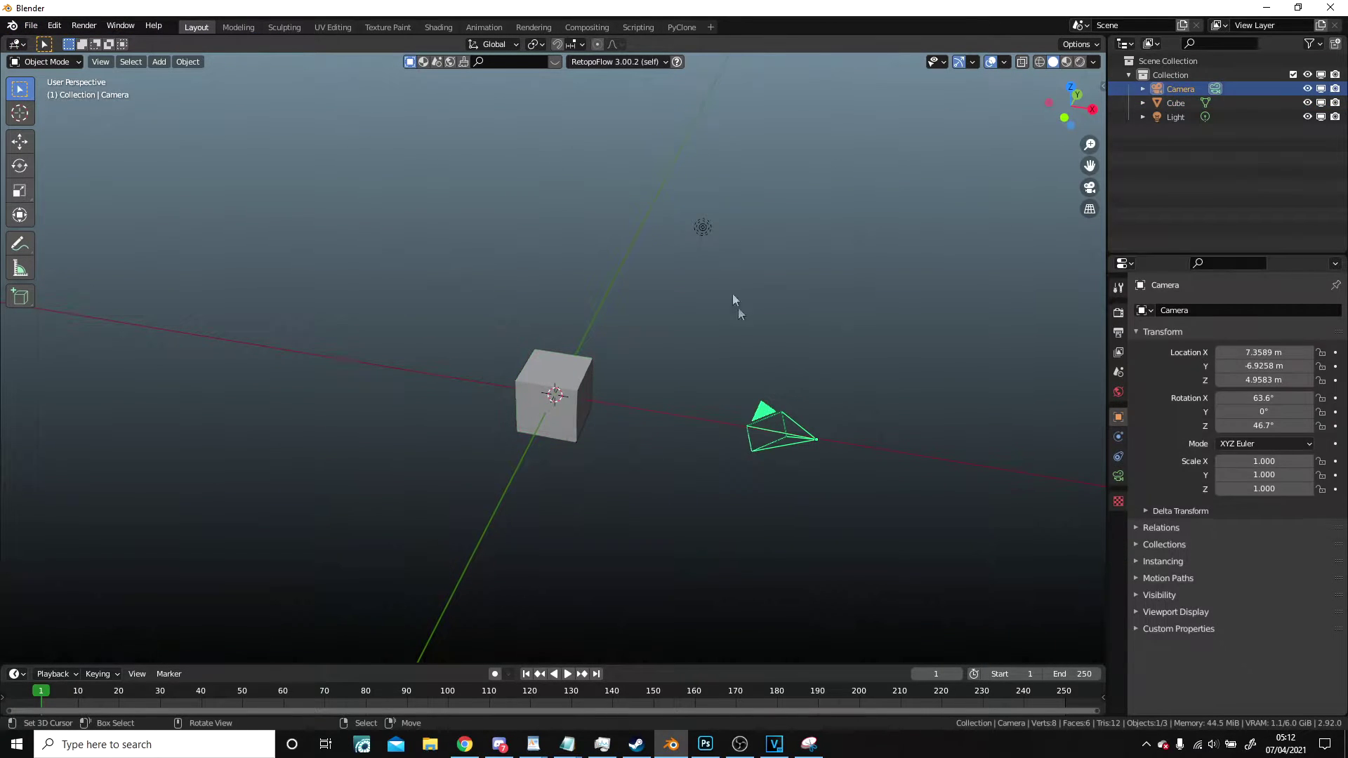
pyautogui.keyDown('shift'); pyautogui.click(702, 229); pyautogui.keyUp('shift')
pyautogui.press('Delete')
pyautogui.scroll(2, 718, 356)
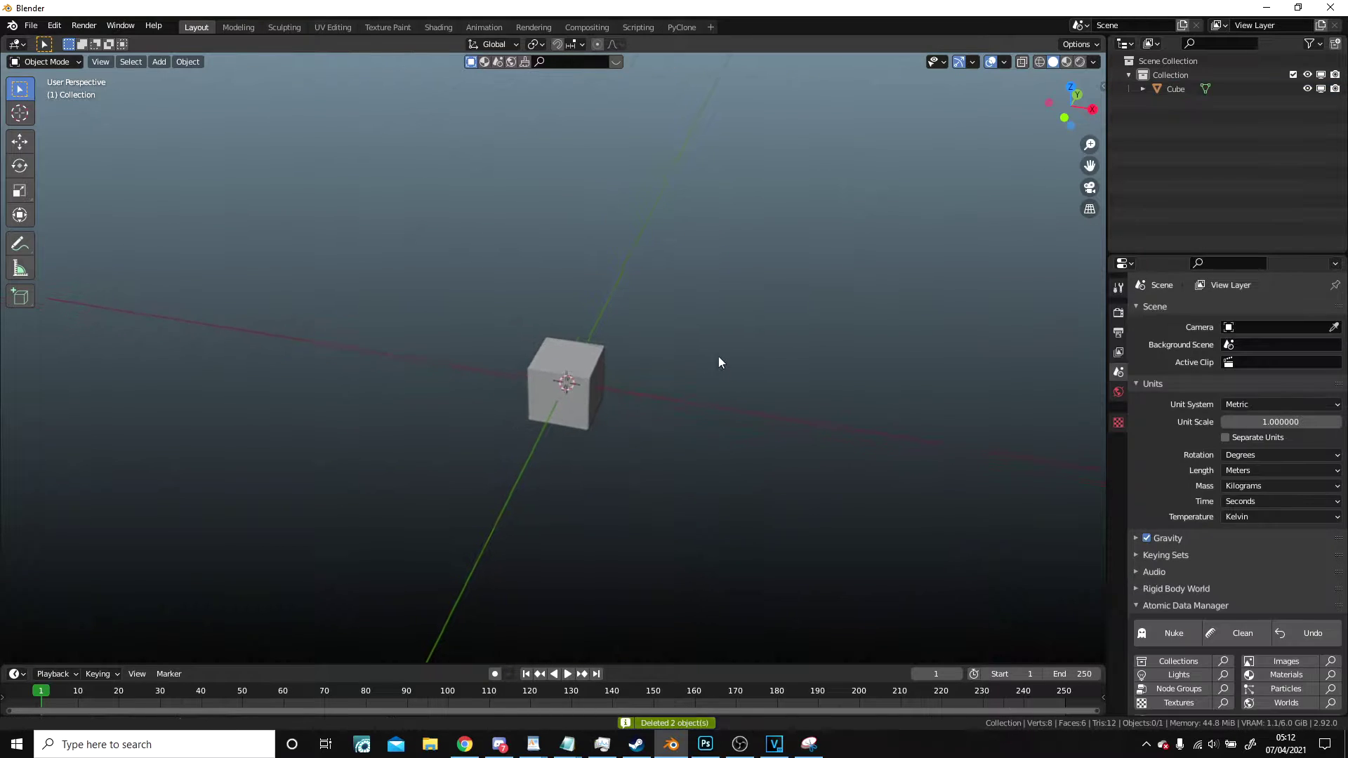
pyautogui.scroll(-3, 690, 389)
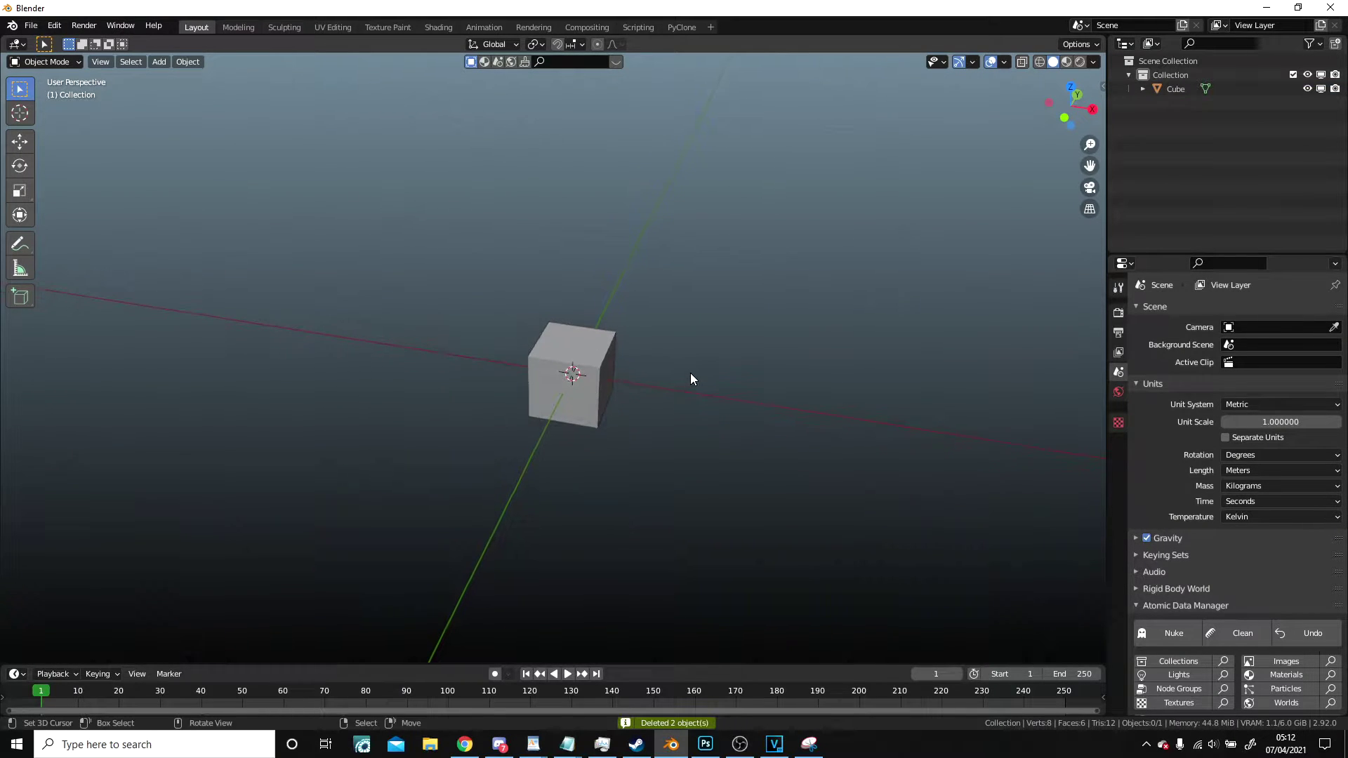
pyautogui.press('a')
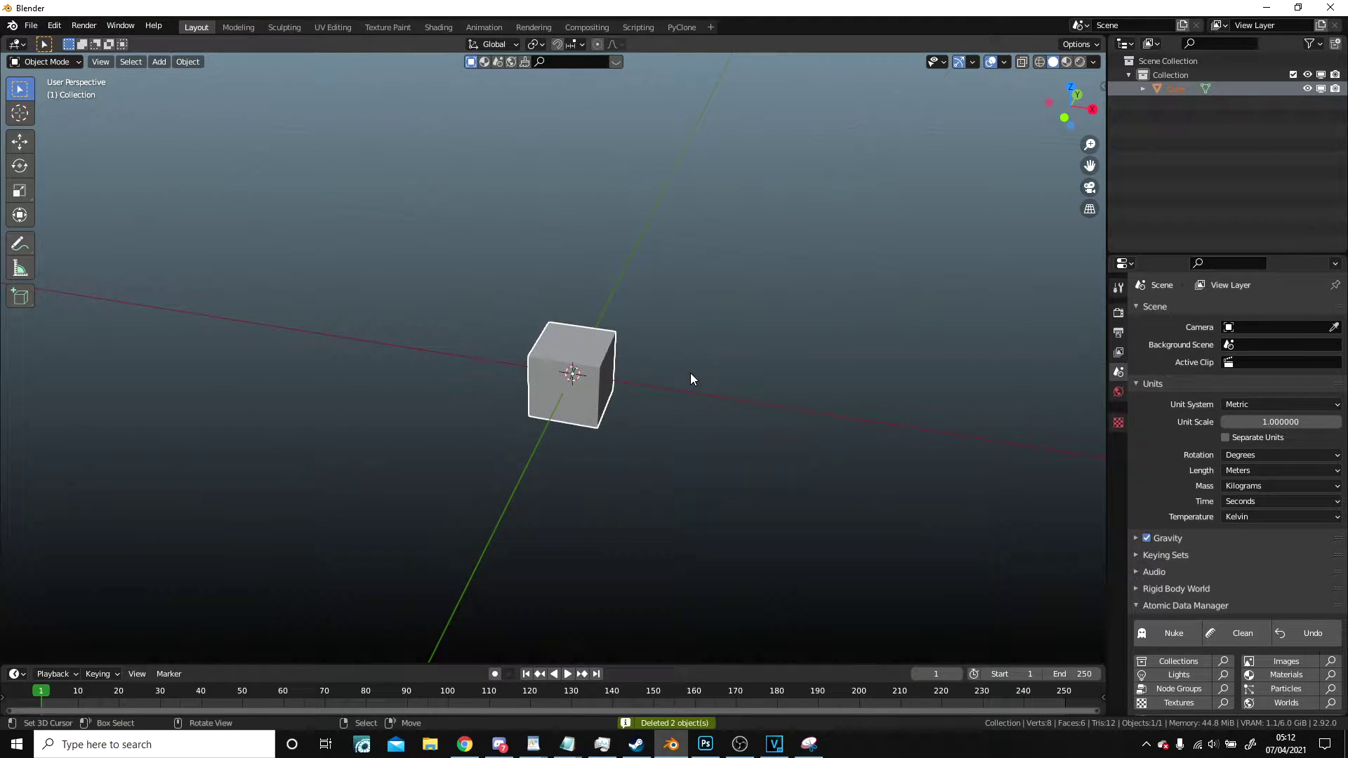
pyautogui.press('x')
pyautogui.click(691, 373)
# - Add a new cube mesh at the world origin
pyautogui.hotkey('shift', 'a')
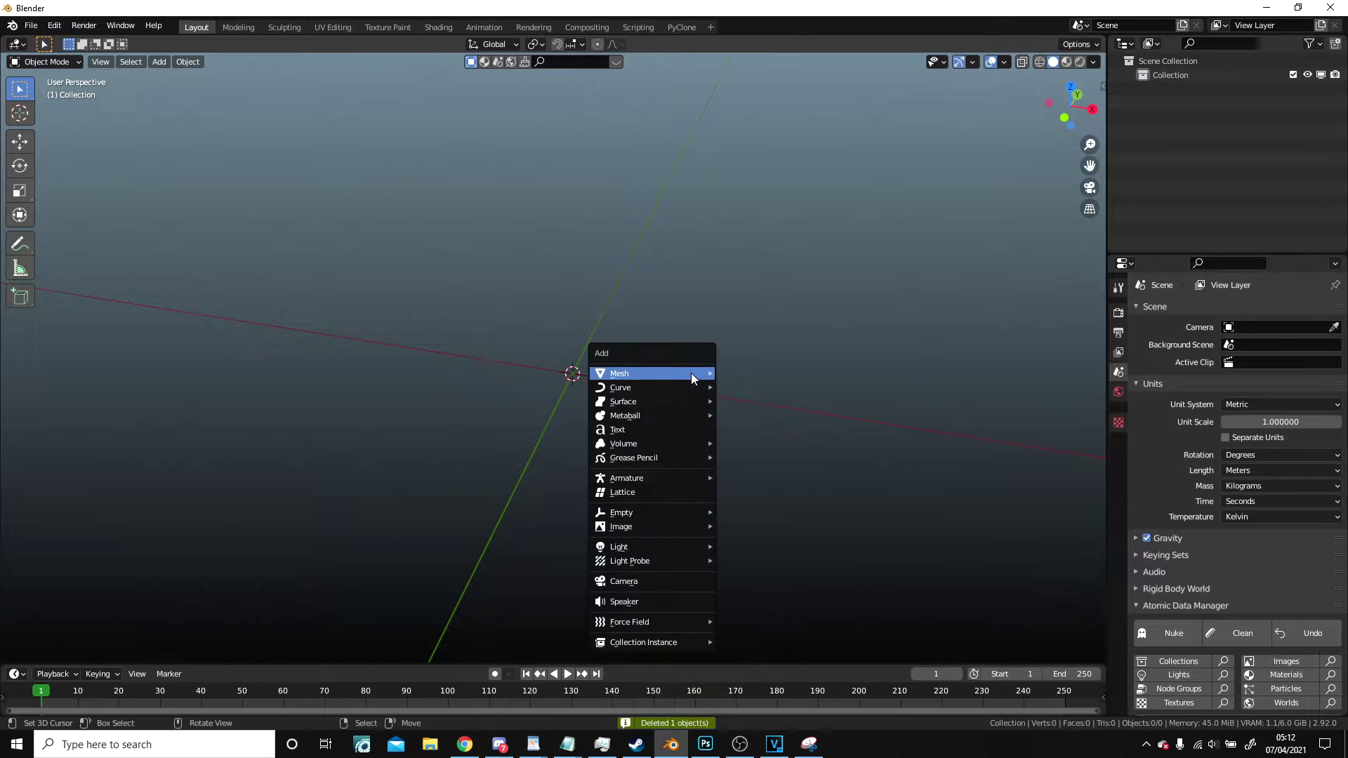
pyautogui.moveTo(691, 372)
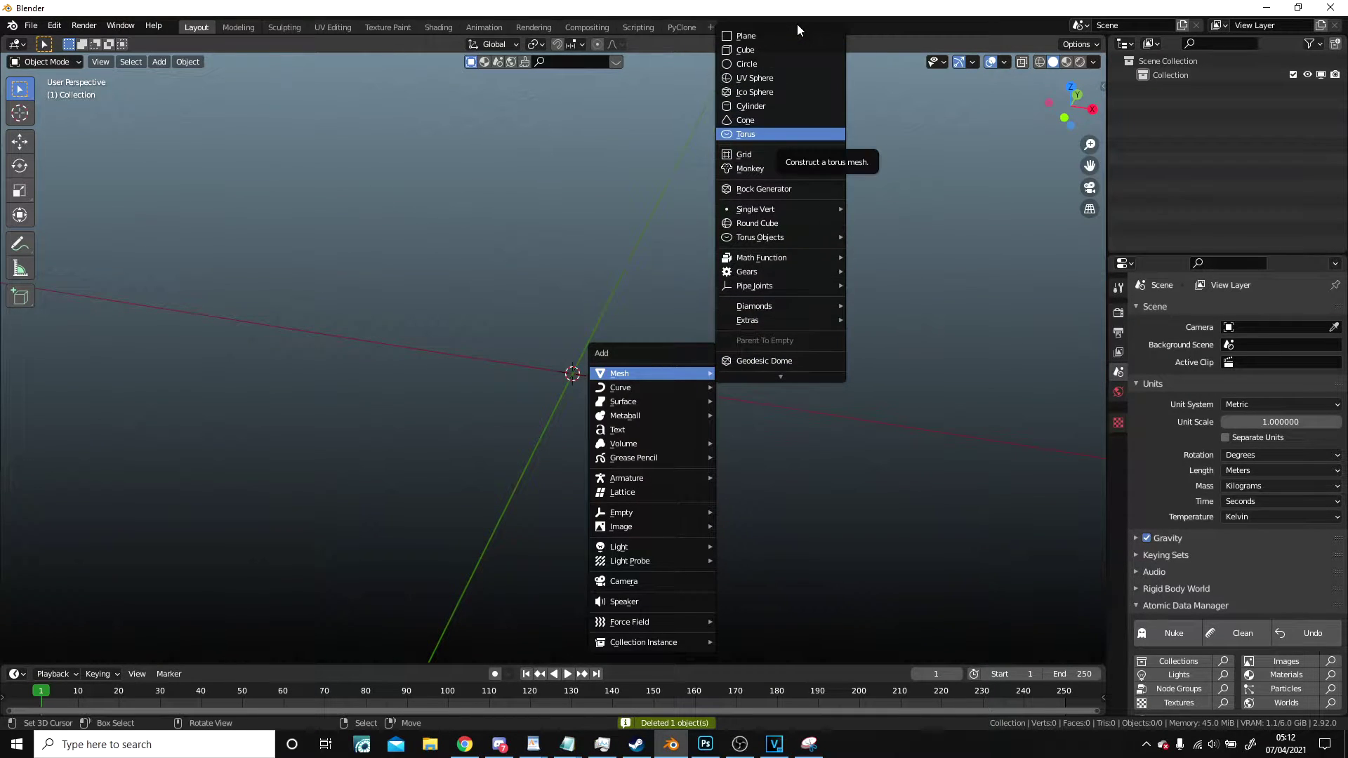
pyautogui.click(770, 49)
pyautogui.scroll(3, 680, 386)
pyautogui.keyDown('shift'); pyautogui.moveTo(680, 386); pyautogui.dragTo(484, 460, button='middle'); pyautogui.keyUp('shift')
pyautogui.moveTo(484, 460); pyautogui.dragTo(577, 431, button='middle')
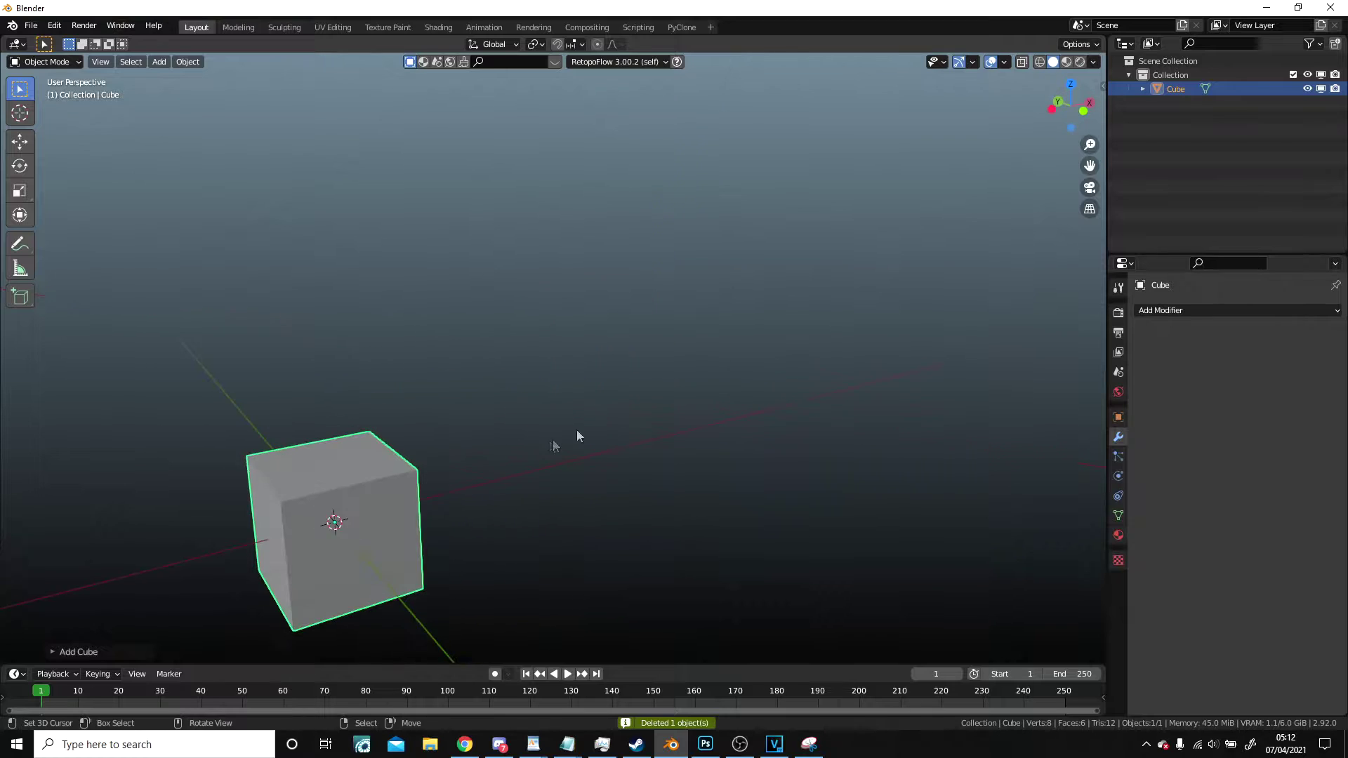
pyautogui.scroll(-2, 577, 432)
pyautogui.keyDown('shift'); pyautogui.moveTo(632, 365); pyautogui.dragTo(656, 266, button='middle'); pyautogui.keyUp('shift')
pyautogui.keyDown('shift'); pyautogui.moveTo(709, 323); pyautogui.dragTo(629, 357, button='middle'); pyautogui.keyUp('shift')
pyautogui.scroll(3, 623, 270)
pyautogui.keyDown('shift'); pyautogui.moveTo(743, 273); pyautogui.dragTo(727, 351, button='middle'); pyautogui.keyUp('shift')
pyautogui.scroll(-3, 706, 344)
# - Scale the cube's whole mesh up uniformly to several times its size in Edit Mode
pyautogui.press('Tab')
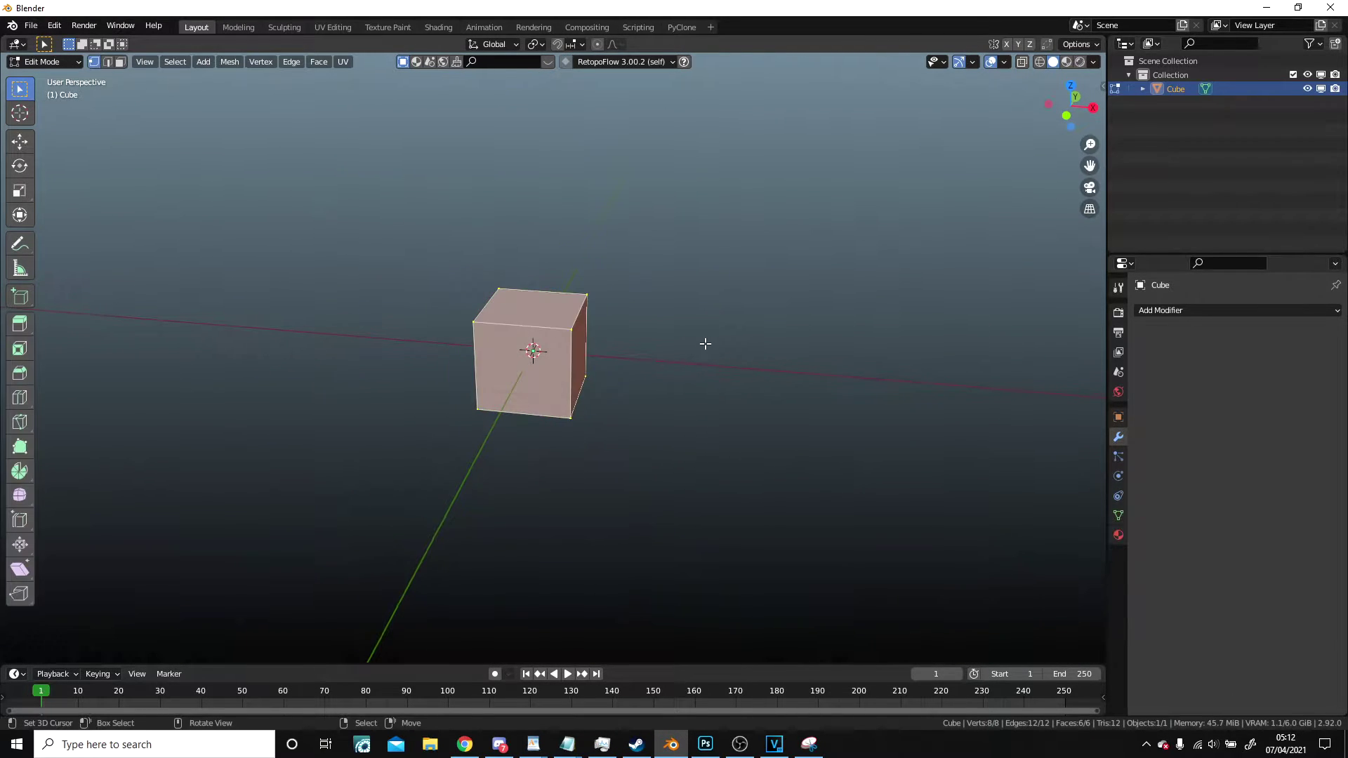
pyautogui.scroll(-2, 705, 343)
pyautogui.press('s')
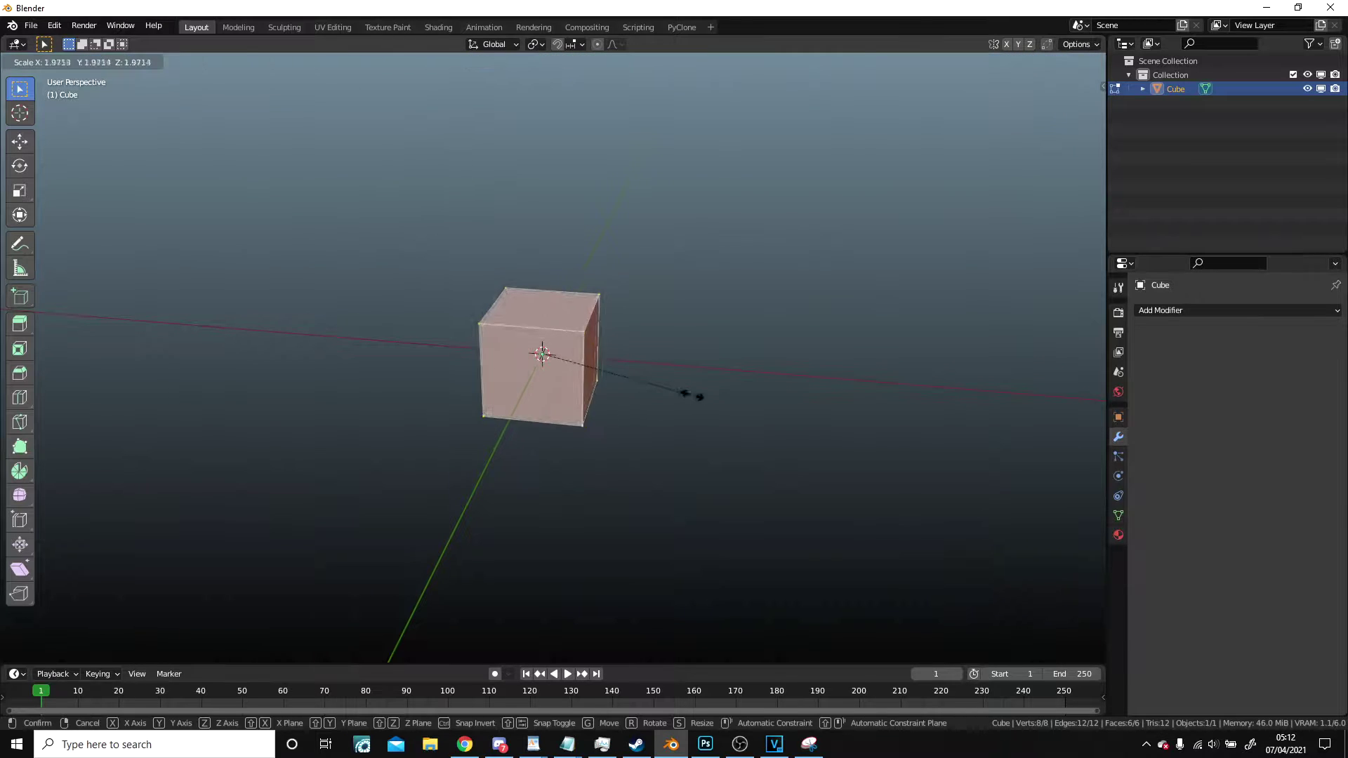
pyautogui.click(945, 457)
pyautogui.moveTo(946, 457); pyautogui.dragTo(726, 379, button='middle')
pyautogui.rightClick(605, 403)
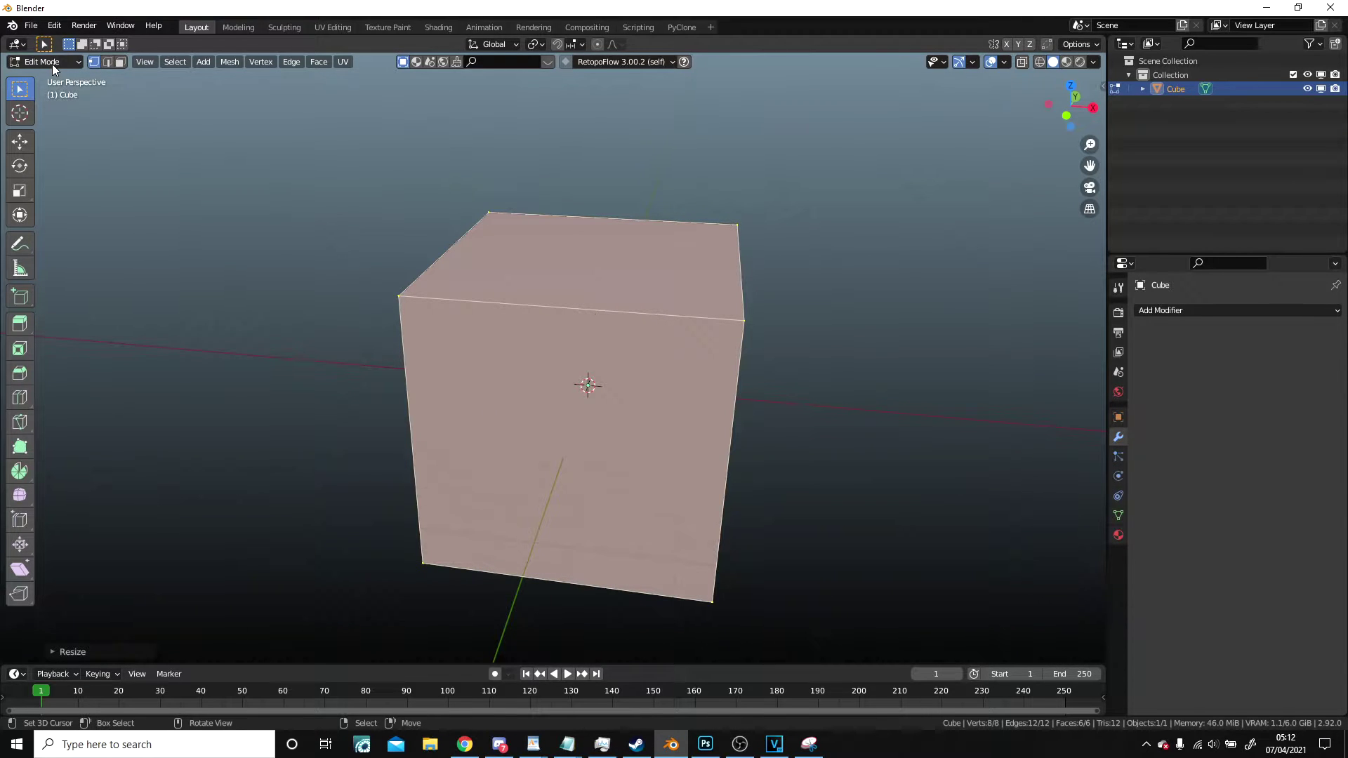
# - Subdivide the entire cube mesh in Edit Mode
pyautogui.press('Tab')
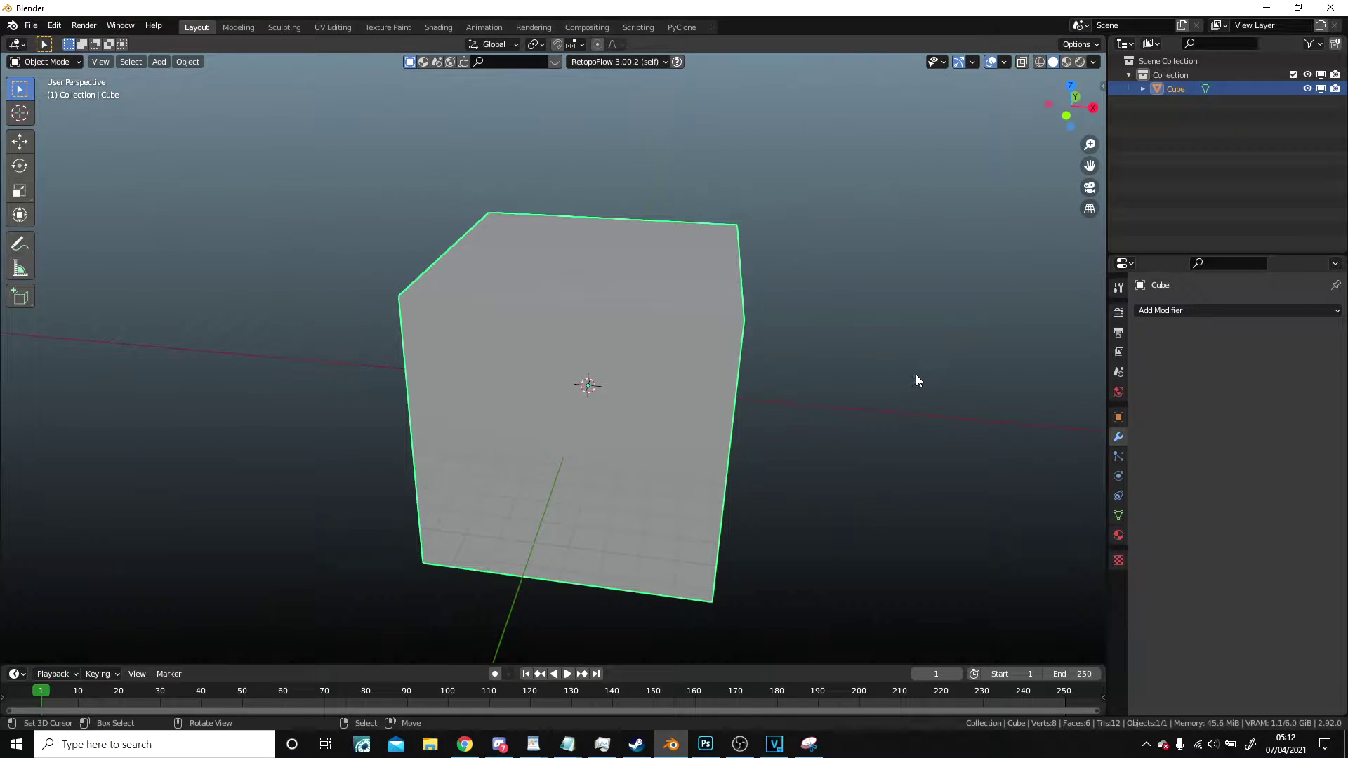
pyautogui.press('Tab')
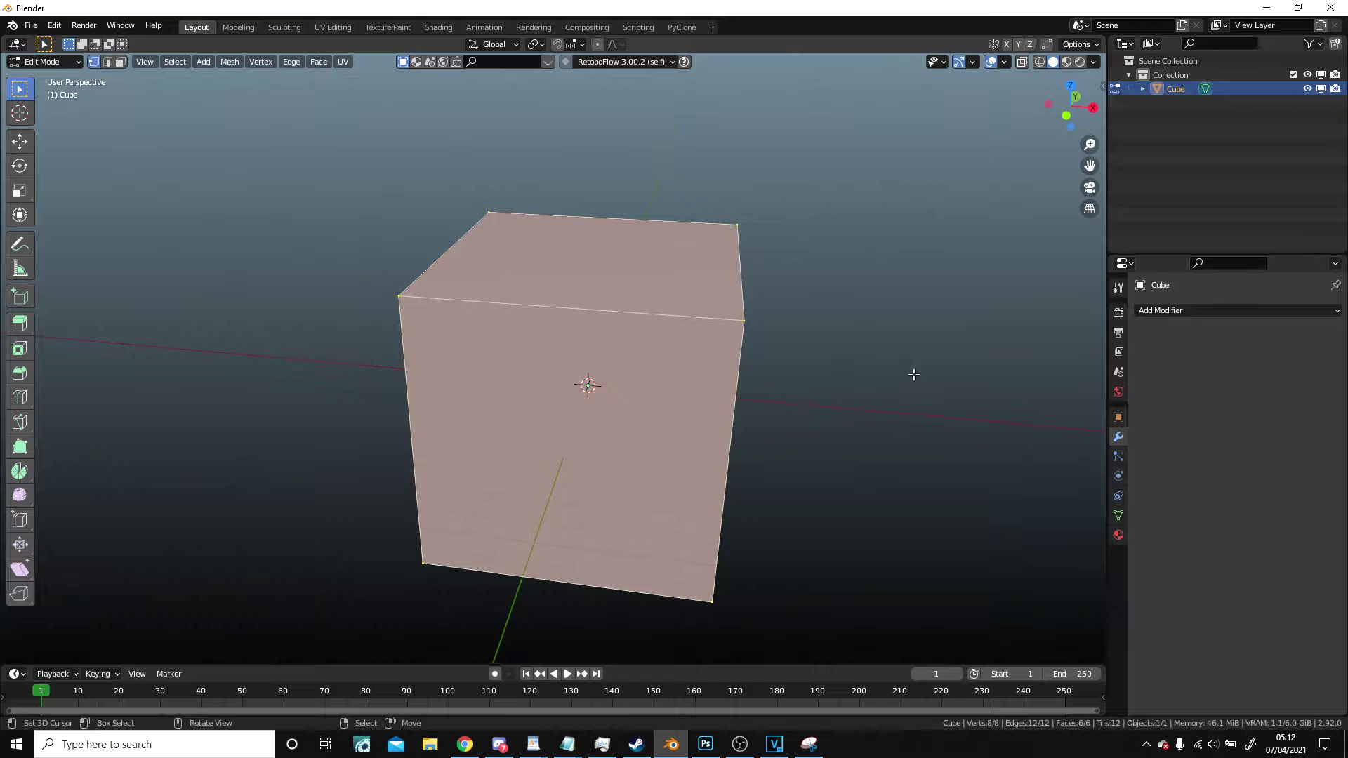
pyautogui.rightClick(803, 302)
pyautogui.moveTo(803, 304)
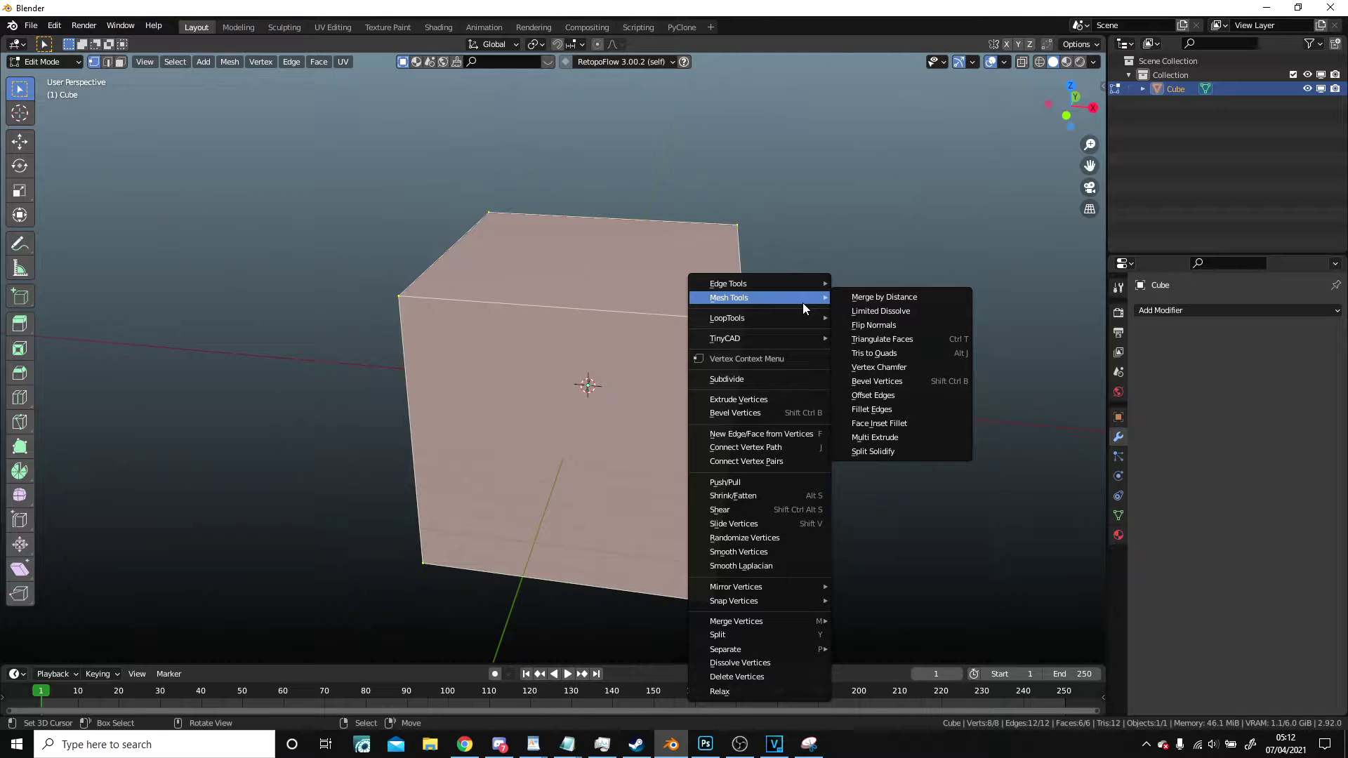
pyautogui.rightClick(671, 266)
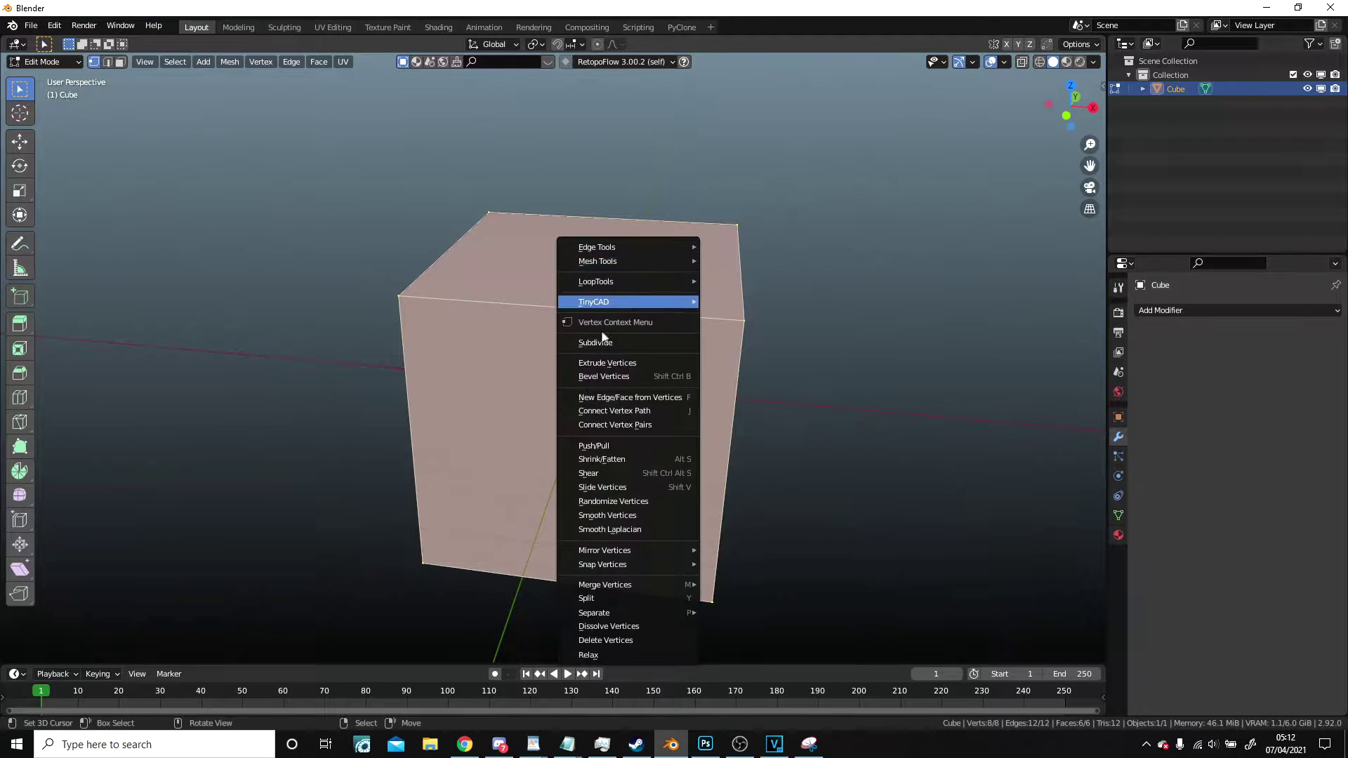
pyautogui.click(618, 344)
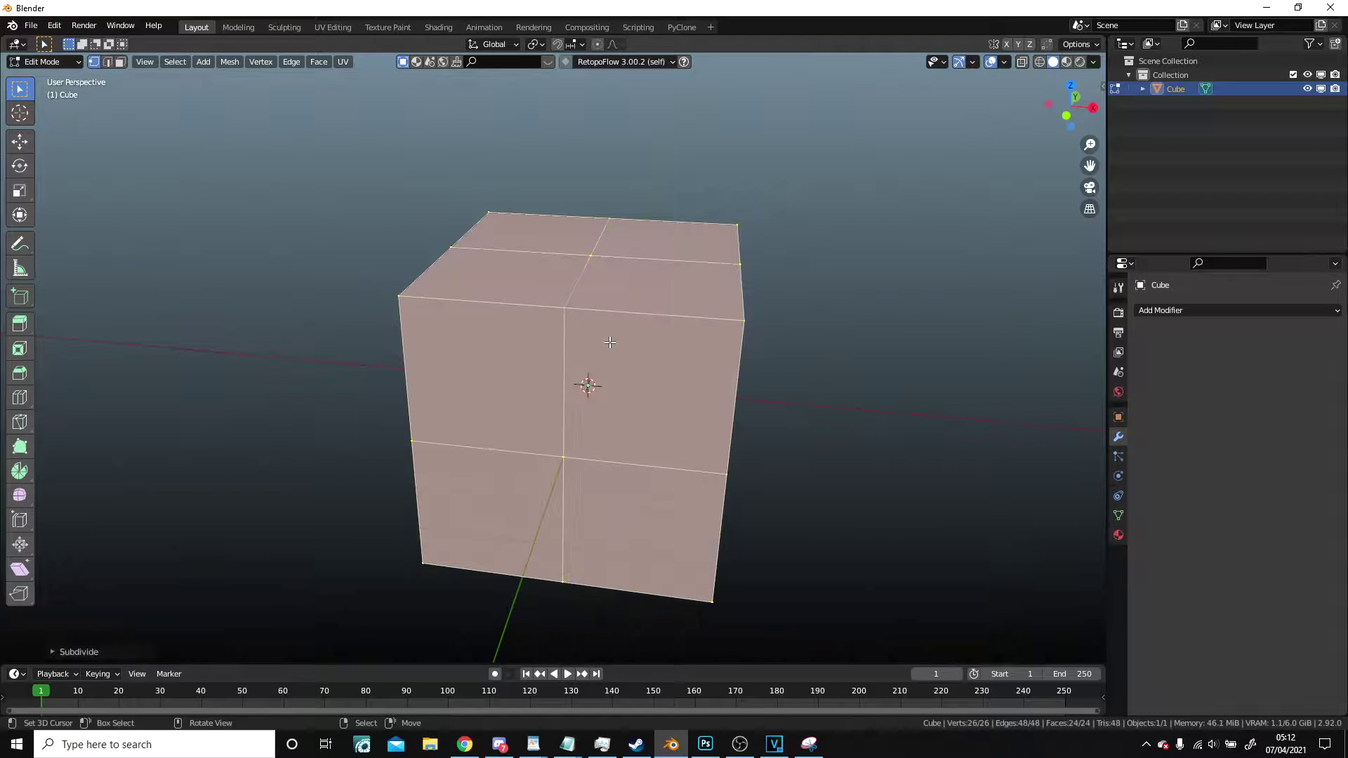
# - Set the subdivision to 10 cuts and raise its smoothness until the cube rounds into a sphere, then return to Object Mode
pyautogui.click(55, 652)
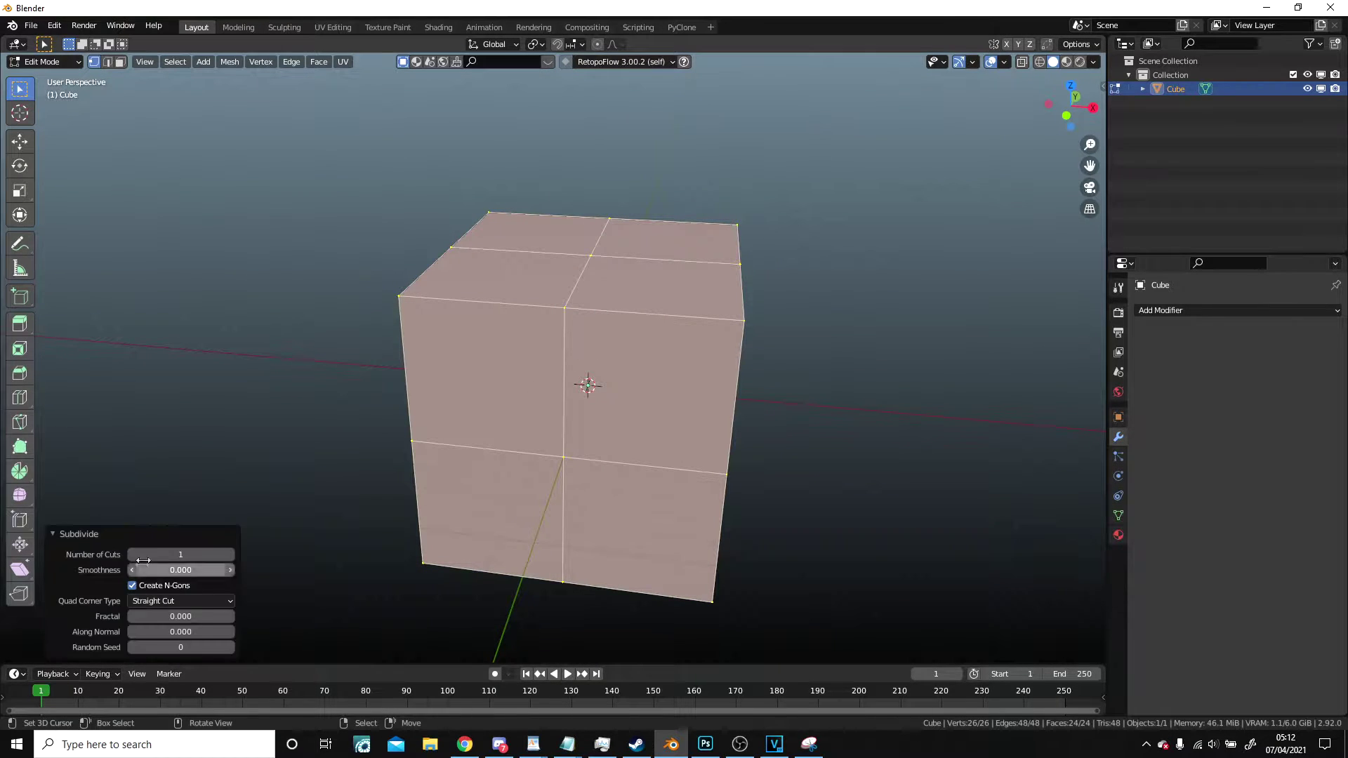
pyautogui.moveTo(181, 554); pyautogui.dragTo(232, 555)
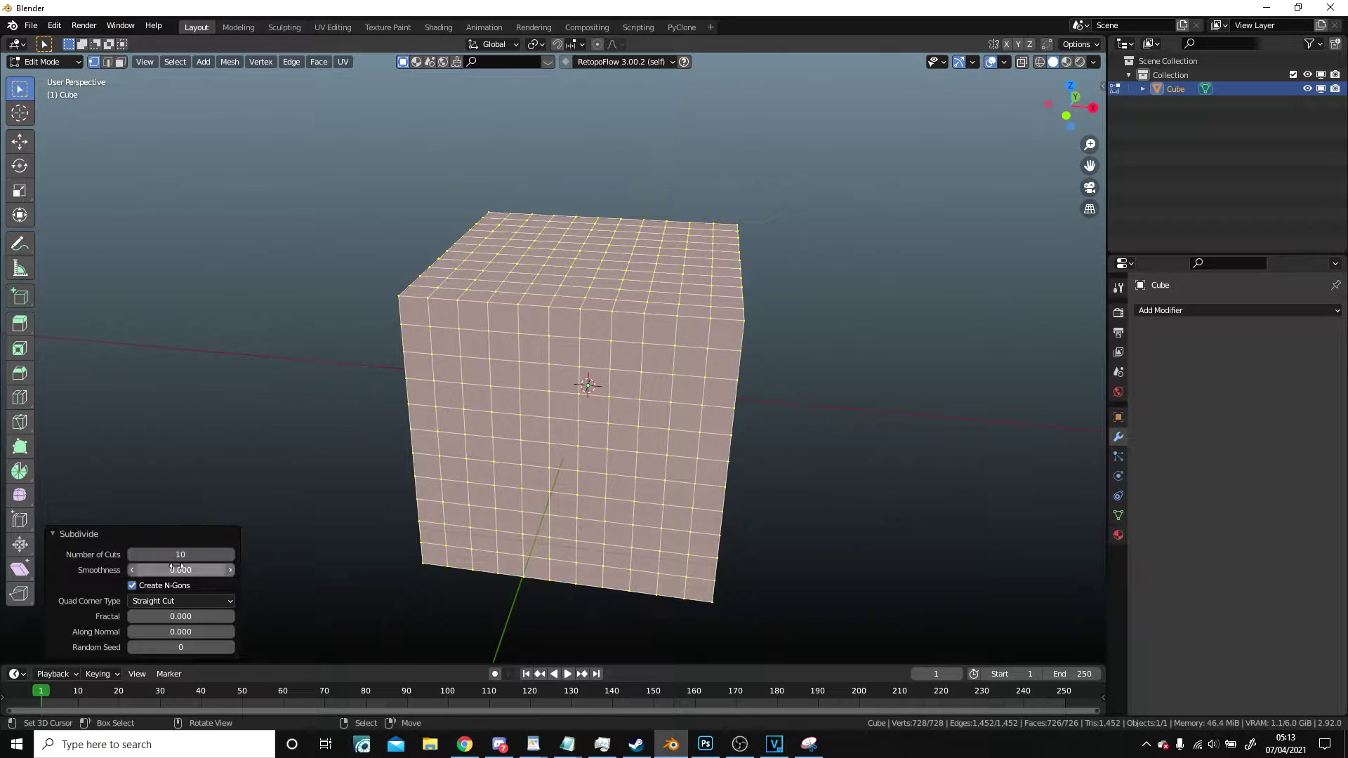
pyautogui.moveTo(169, 573); pyautogui.dragTo(241, 573)
pyautogui.scroll(-5, 697, 364)
pyautogui.press('Tab')
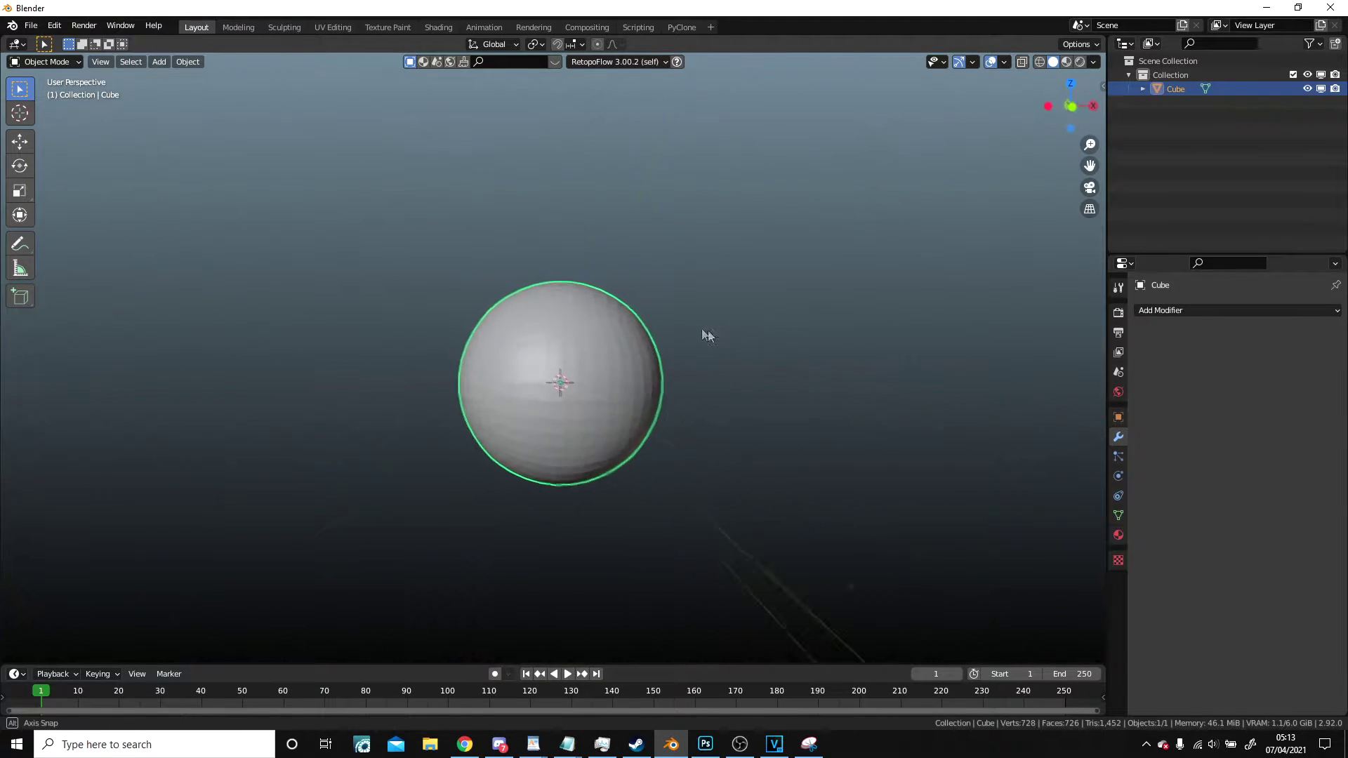
# - Examine the rounded cube's quad topology from several sides in Edit Mode
pyautogui.moveTo(708, 330); pyautogui.dragTo(635, 318, button='middle')
pyautogui.scroll(2, 635, 318)
pyautogui.press('Tab')
pyautogui.moveTo(826, 411); pyautogui.dragTo(839, 445, button='middle')
pyautogui.scroll(1, 830, 444)
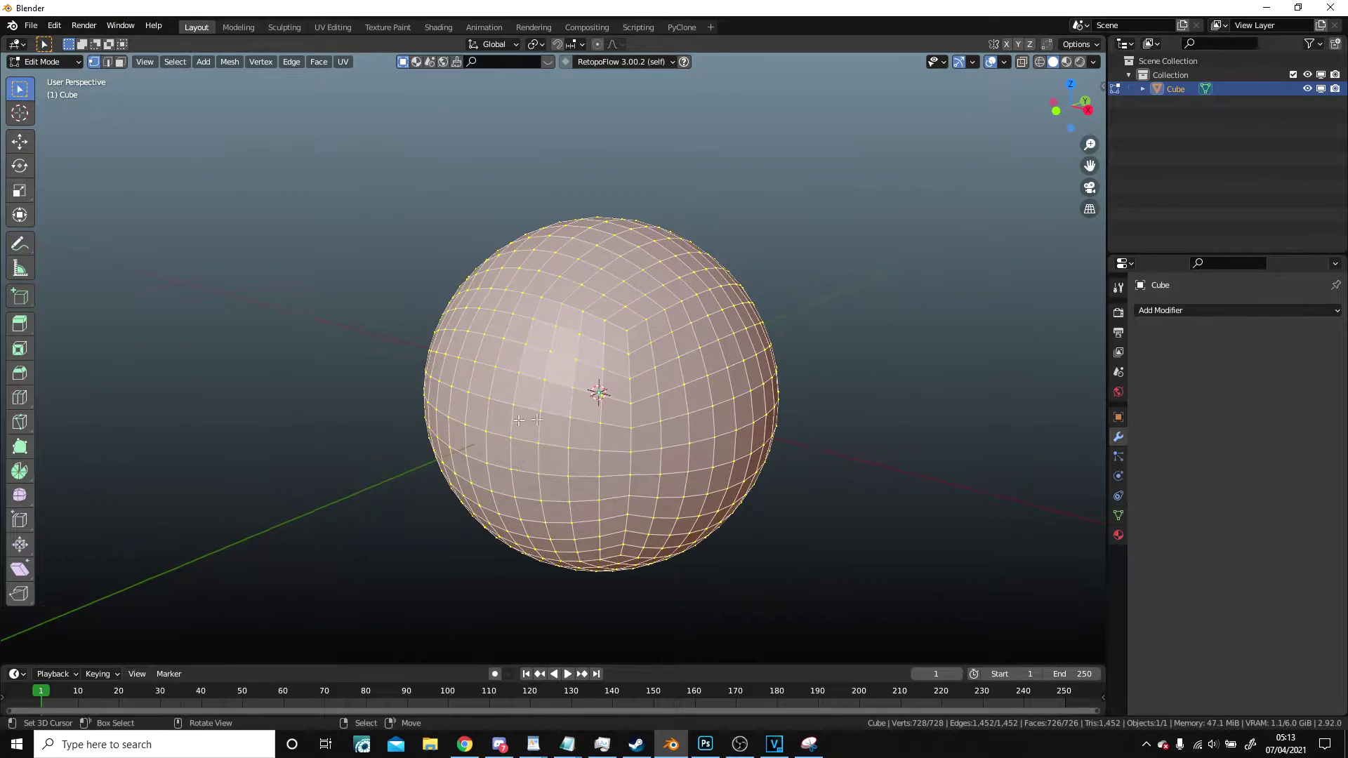
pyautogui.moveTo(518, 420); pyautogui.dragTo(611, 434, button='middle')
pyautogui.scroll(-5, 618, 436)
# - Move the rounded cube -21 m along the global X axis in Object Mode
pyautogui.press('Tab')
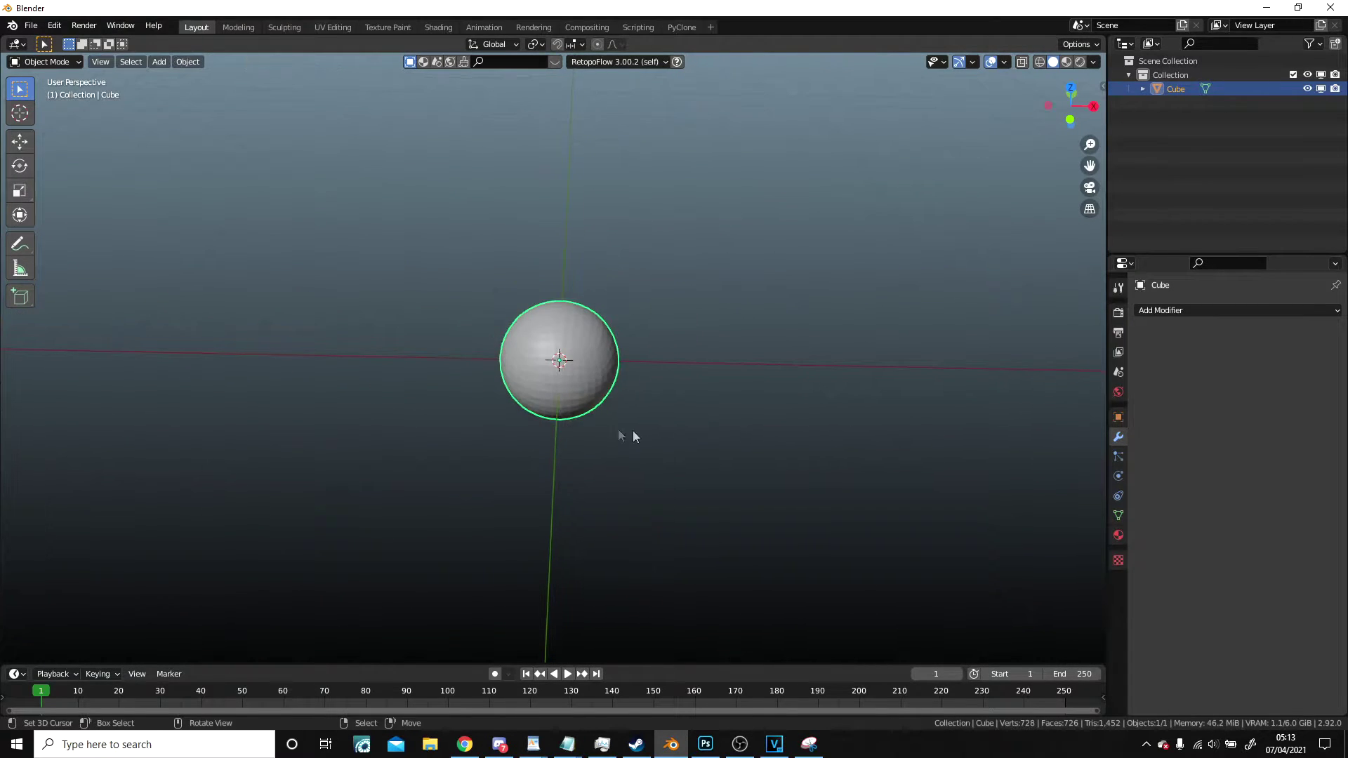
pyautogui.press('g')
pyautogui.press('x')
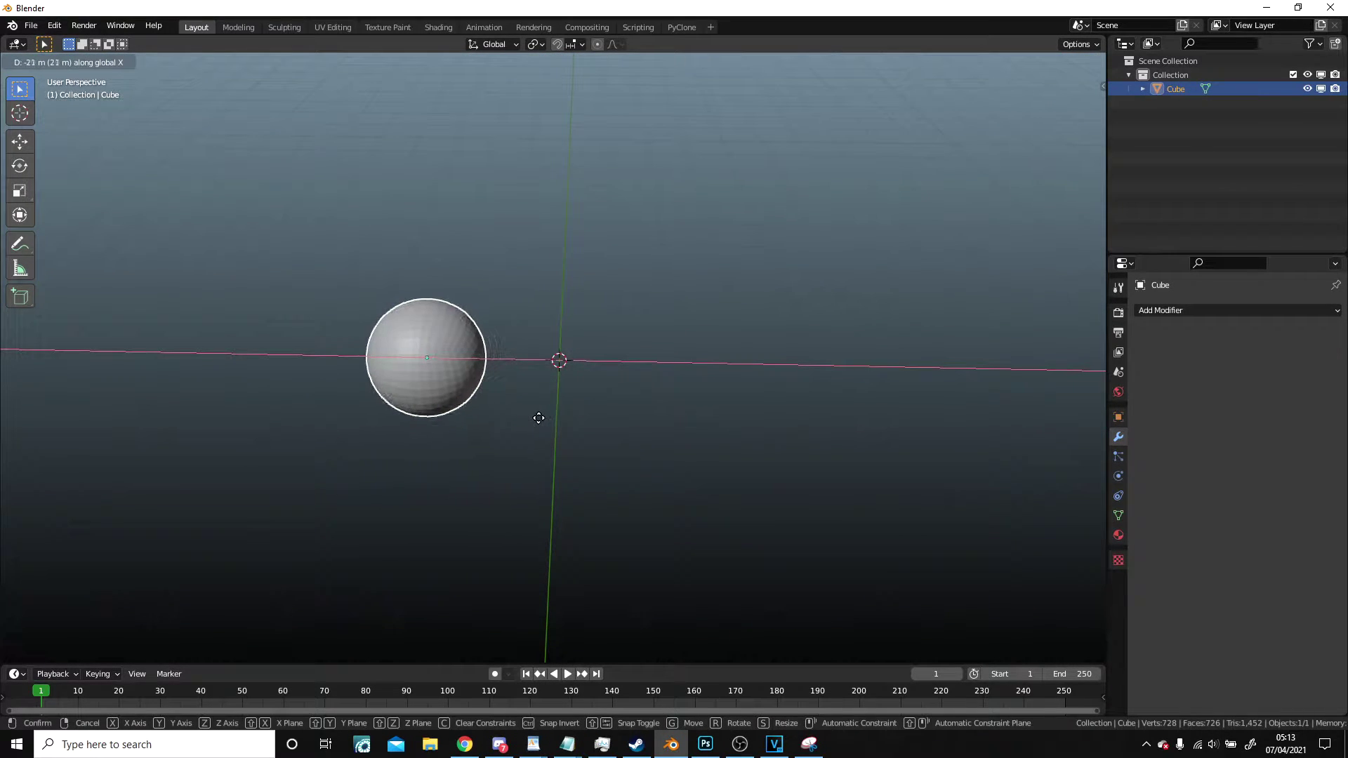
pyautogui.click(540, 417)
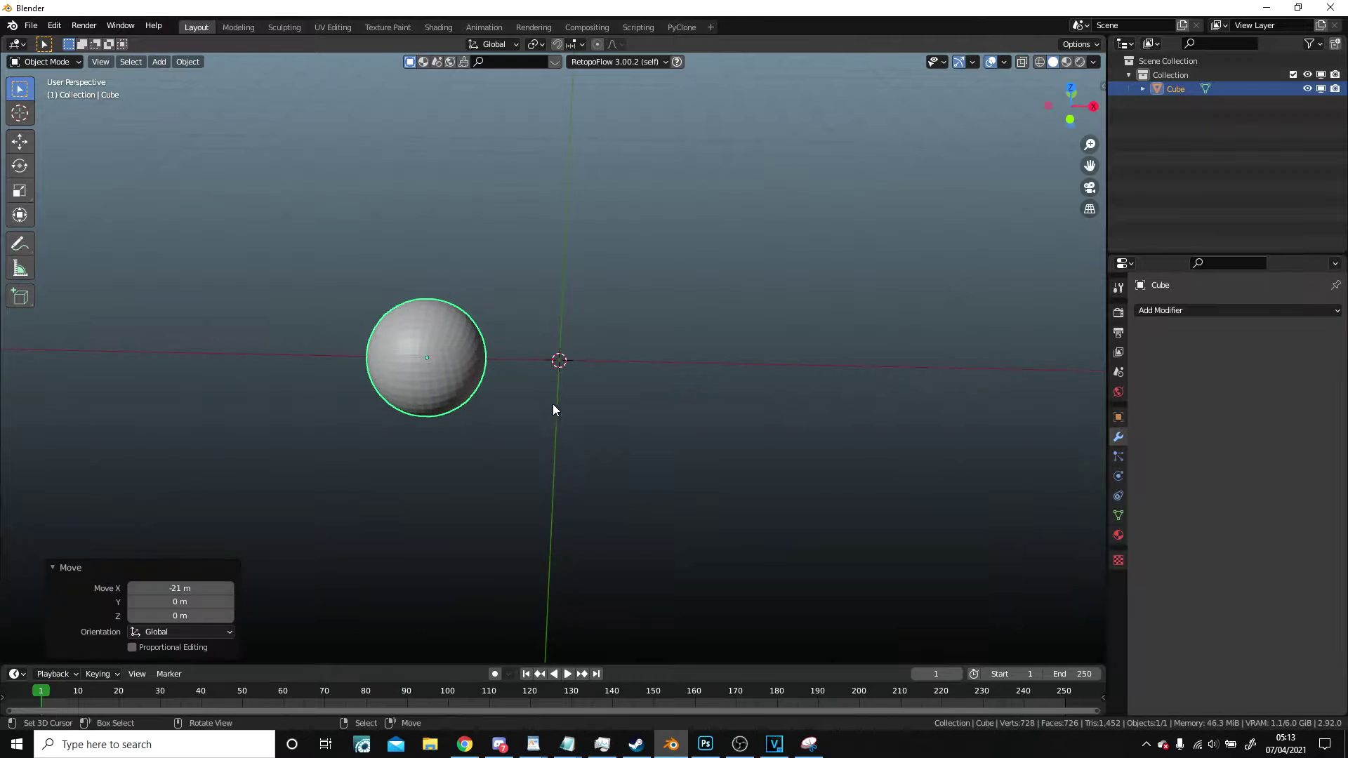
pyautogui.moveTo(553, 403); pyautogui.dragTo(563, 385, button='middle')
# - Add a UV sphere with 32 segments and 16 rings at the origin and scale it up to about the rounded cube's size
pyautogui.hotkey('shift', 'a')
pyautogui.moveTo(563, 384)
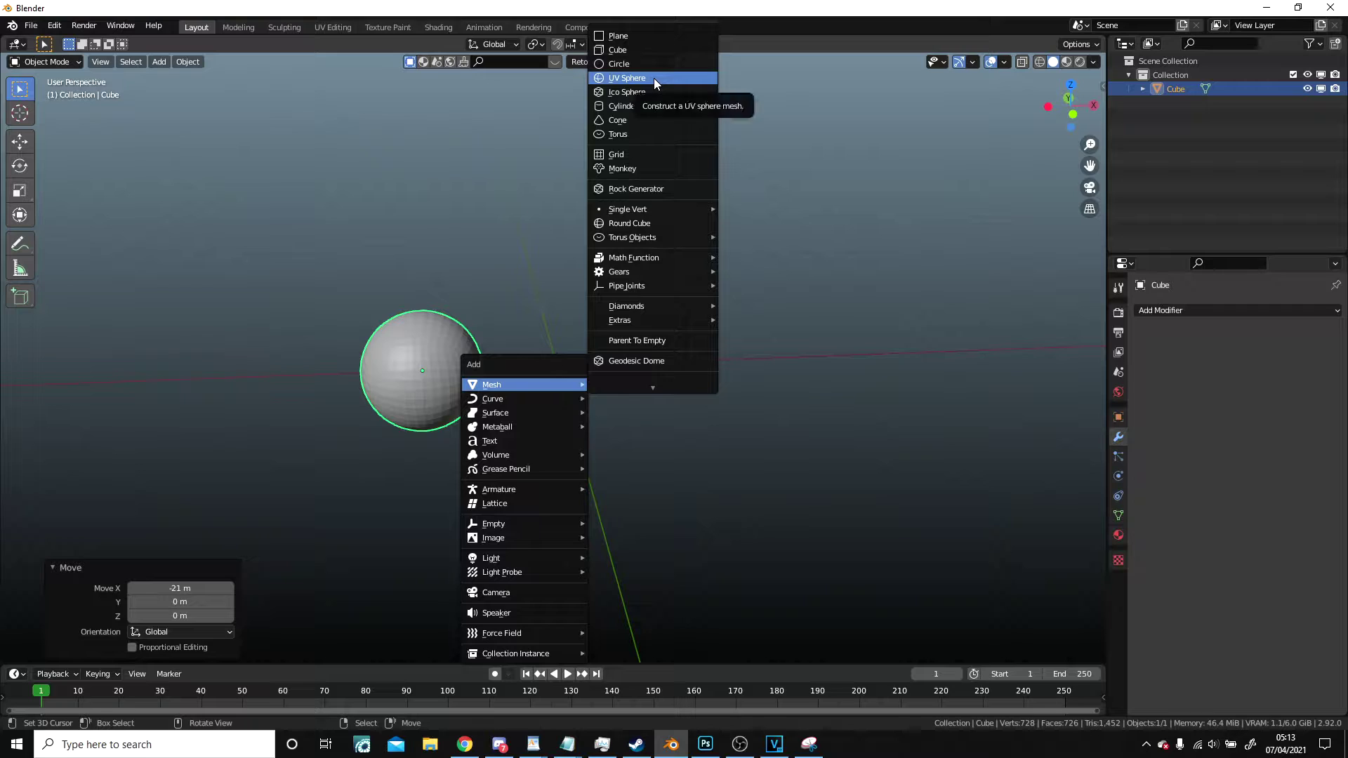
pyautogui.click(655, 78)
pyautogui.press('s')
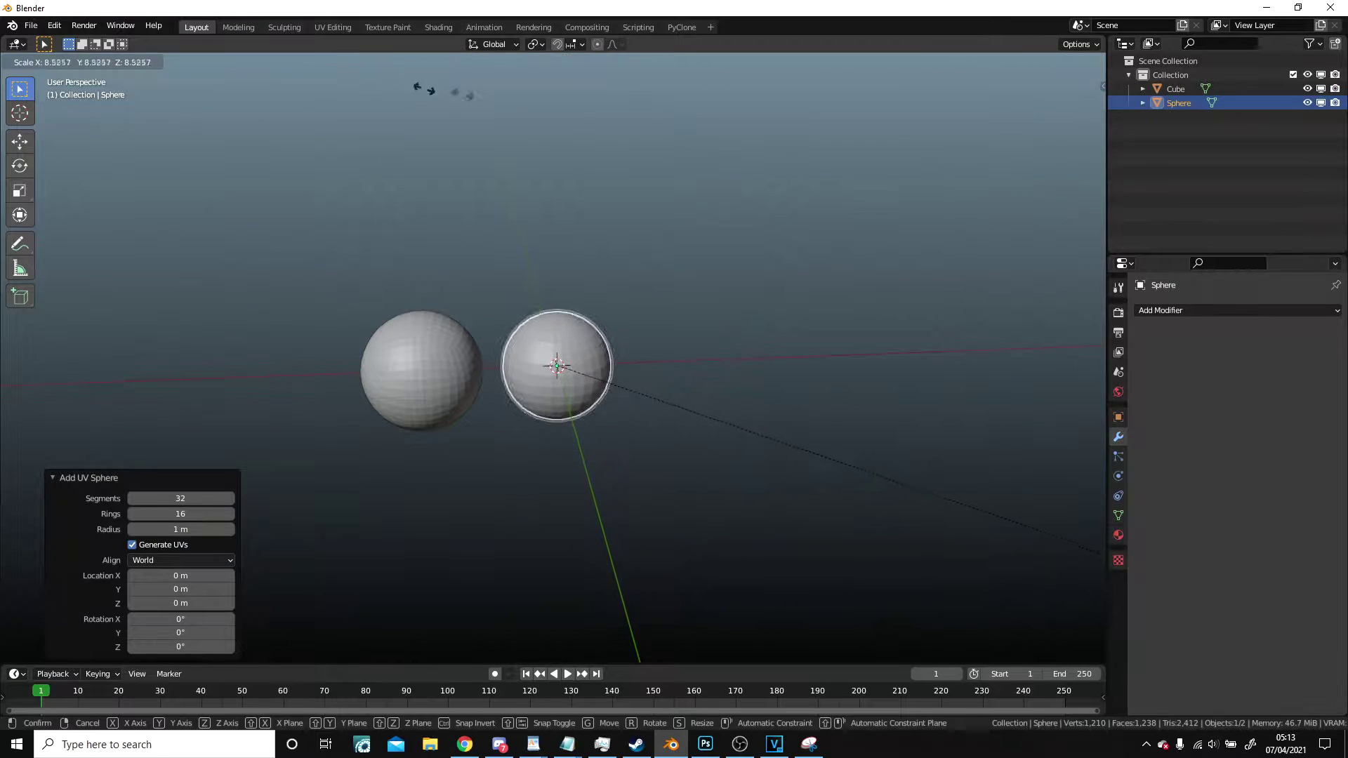
pyautogui.click(593, 73)
# - Open the rounded cube and the UV sphere together in Edit Mode with nothing selected
pyautogui.keyDown('shift'); pyautogui.click(411, 370); pyautogui.keyUp('shift')
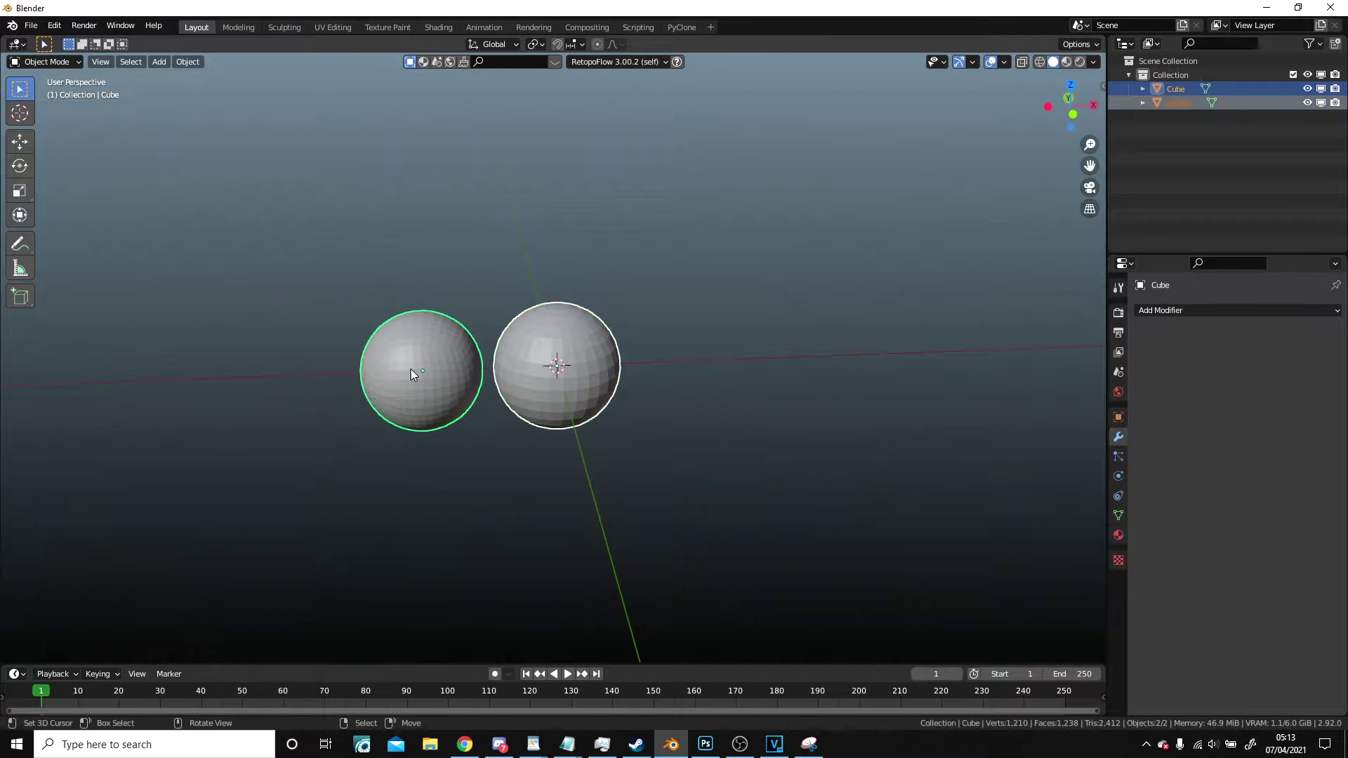
pyautogui.press('Tab')
pyautogui.hotkey('alt', 'a')
pyautogui.scroll(4, 629, 408)
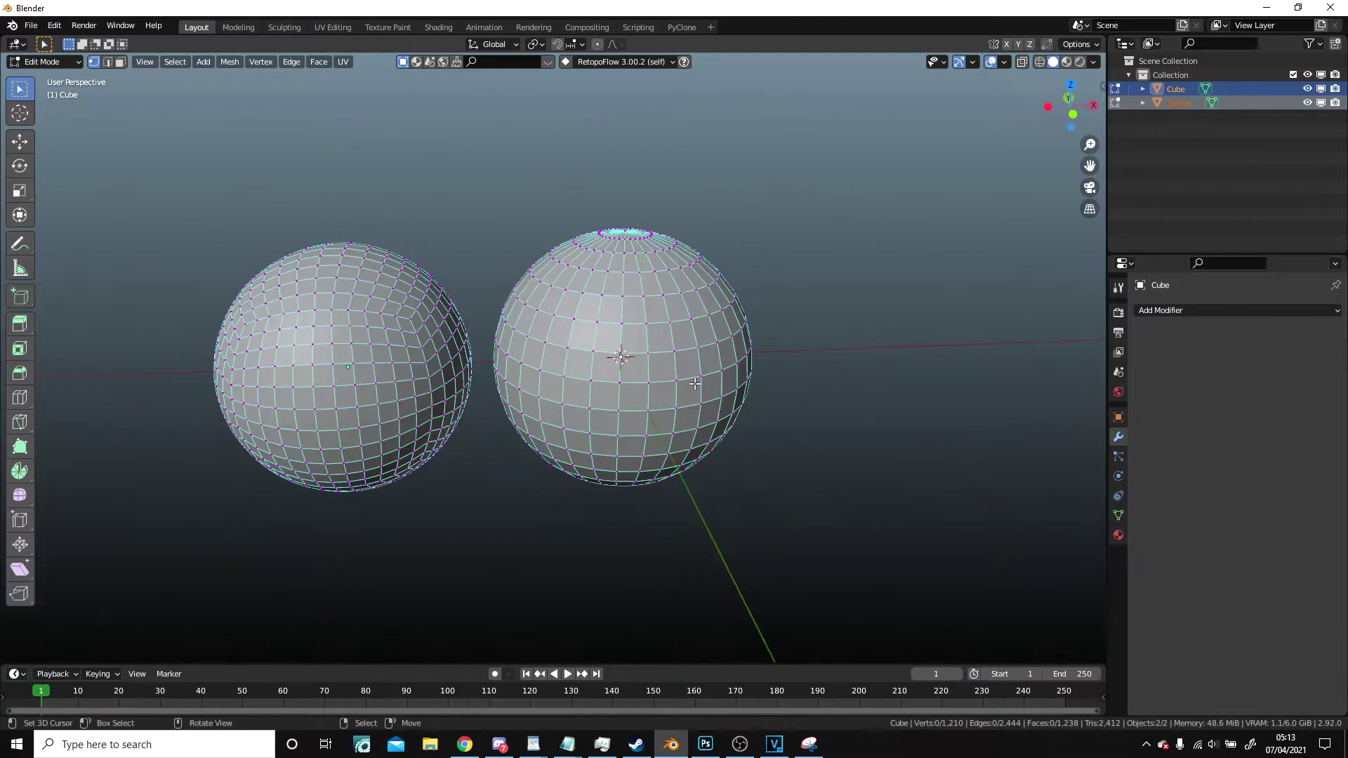
pyautogui.moveTo(554, 363); pyautogui.dragTo(594, 342, button='middle')
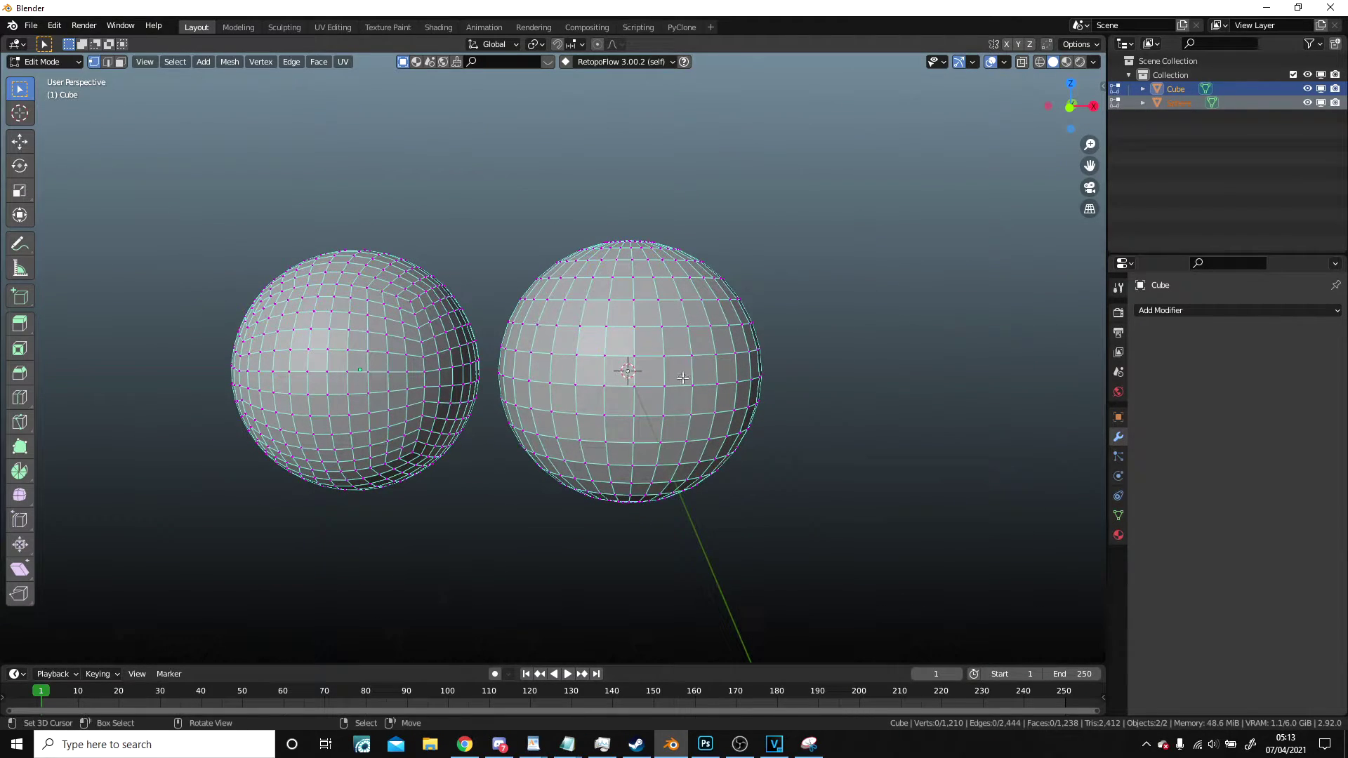
# - Scale the UV sphere's linked mesh down to about 0.89 so it matches the rounded cube
pyautogui.press('l')
pyautogui.press('s')
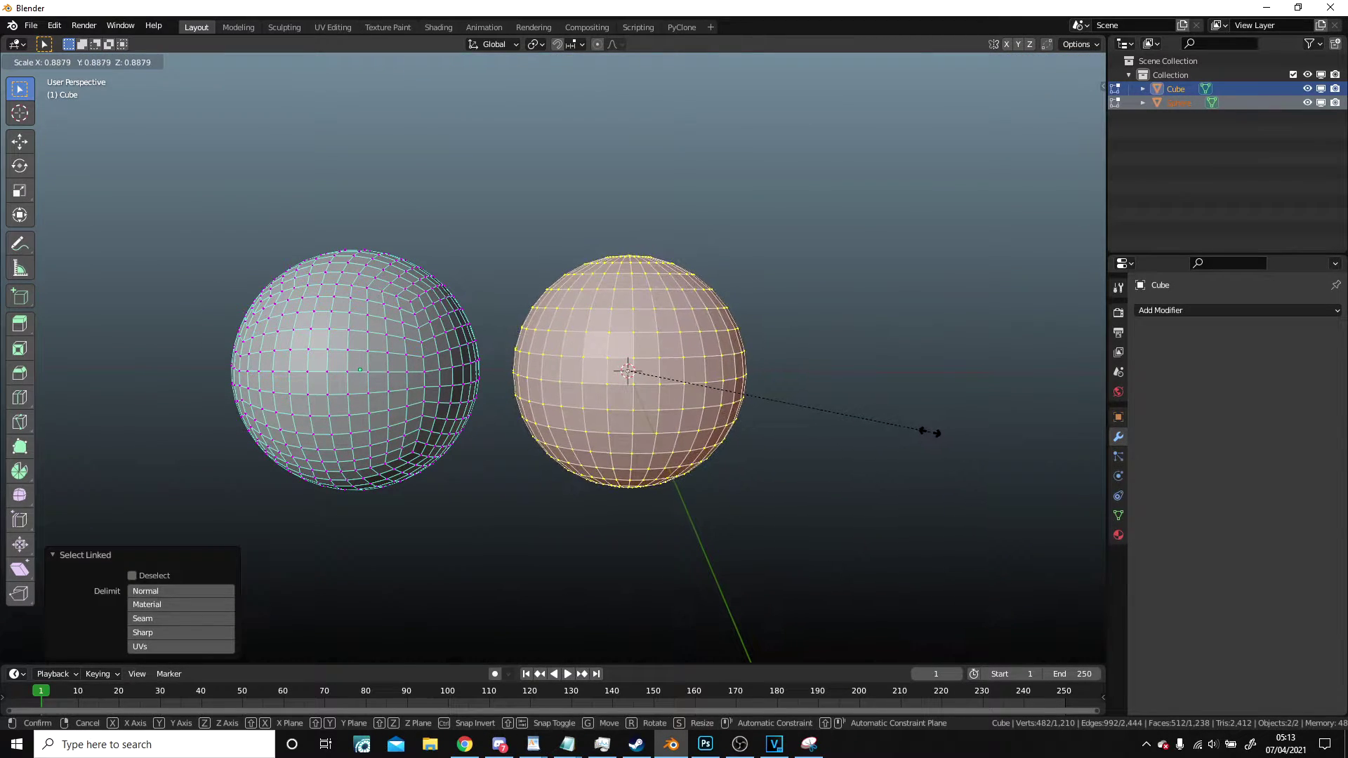
pyautogui.click(935, 439)
pyautogui.press('Tab')
pyautogui.scroll(-1, 744, 390)
pyautogui.press('Tab')
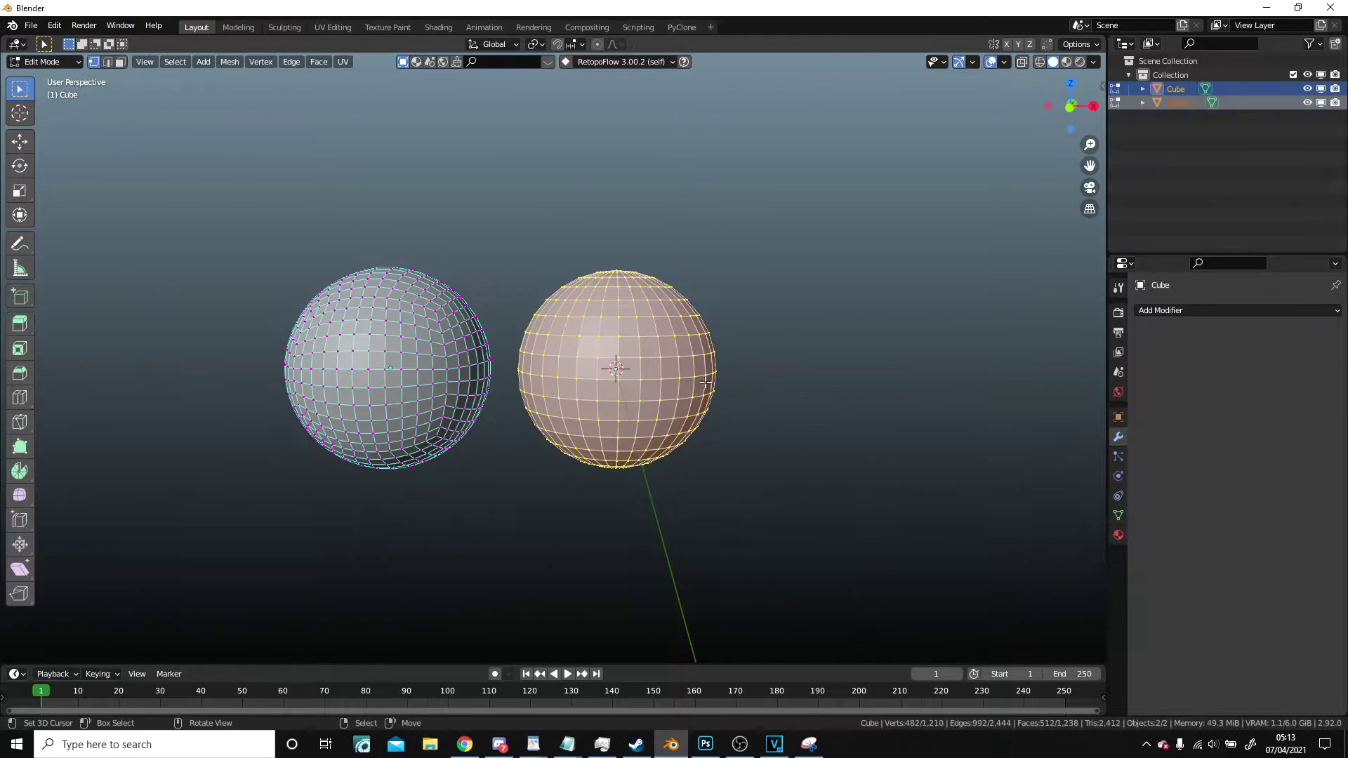
# - Compare the UV sphere's pole topology with the rounded cube's quad grid and the corner where its faces meet
pyautogui.scroll(1, 621, 375)
pyautogui.hotkey('alt', 'a')
pyautogui.keyDown('shift'); pyautogui.moveTo(467, 355); pyautogui.dragTo(679, 261, button='middle'); pyautogui.keyUp('shift')
pyautogui.scroll(3, 526, 331)
pyautogui.scroll(-3, 536, 267)
pyautogui.scroll(1, 632, 360)
pyautogui.keyDown('shift'); pyautogui.moveTo(484, 305); pyautogui.dragTo(742, 271, button='middle'); pyautogui.keyUp('shift')
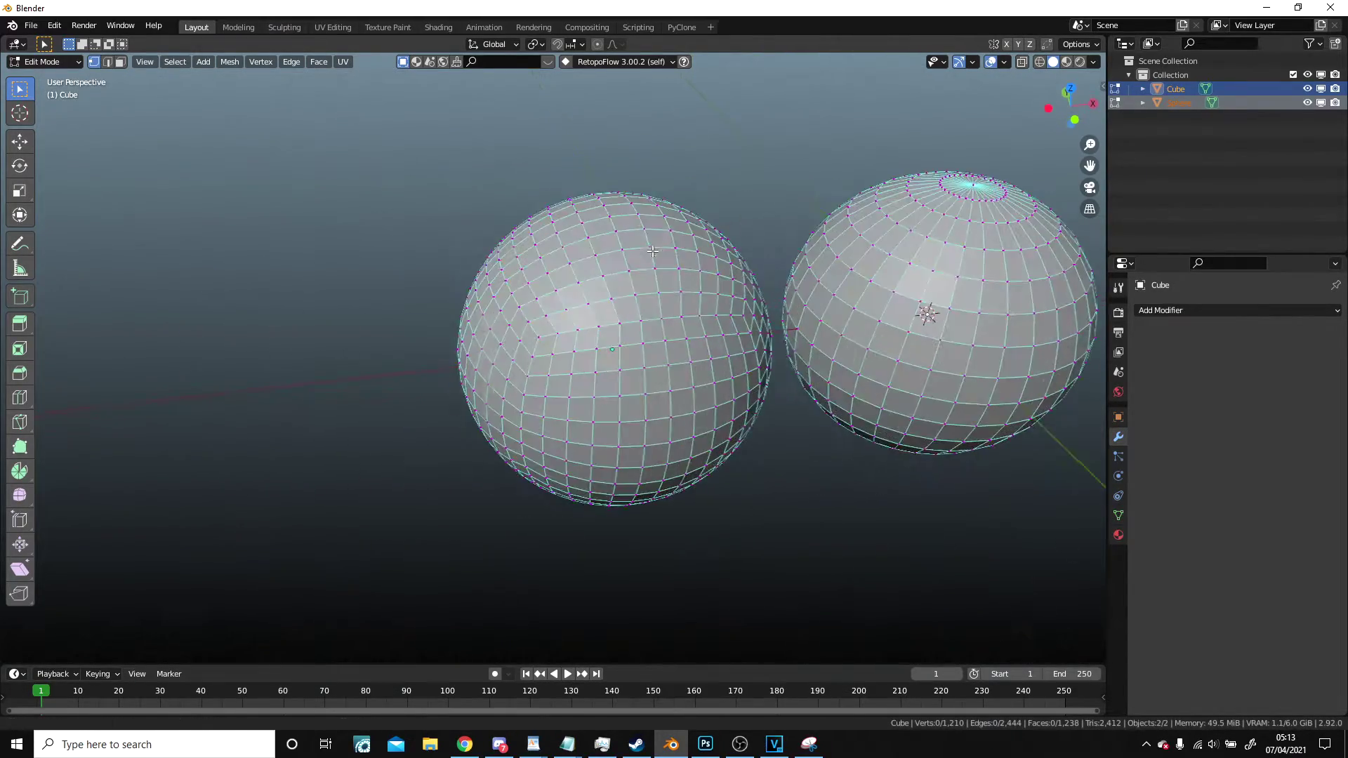
pyautogui.scroll(2, 660, 282)
pyautogui.moveTo(639, 287); pyautogui.dragTo(610, 352, button='middle')
pyautogui.scroll(2, 653, 309)
pyautogui.scroll(-2, 819, 300)
pyautogui.scroll(-2, 660, 332)
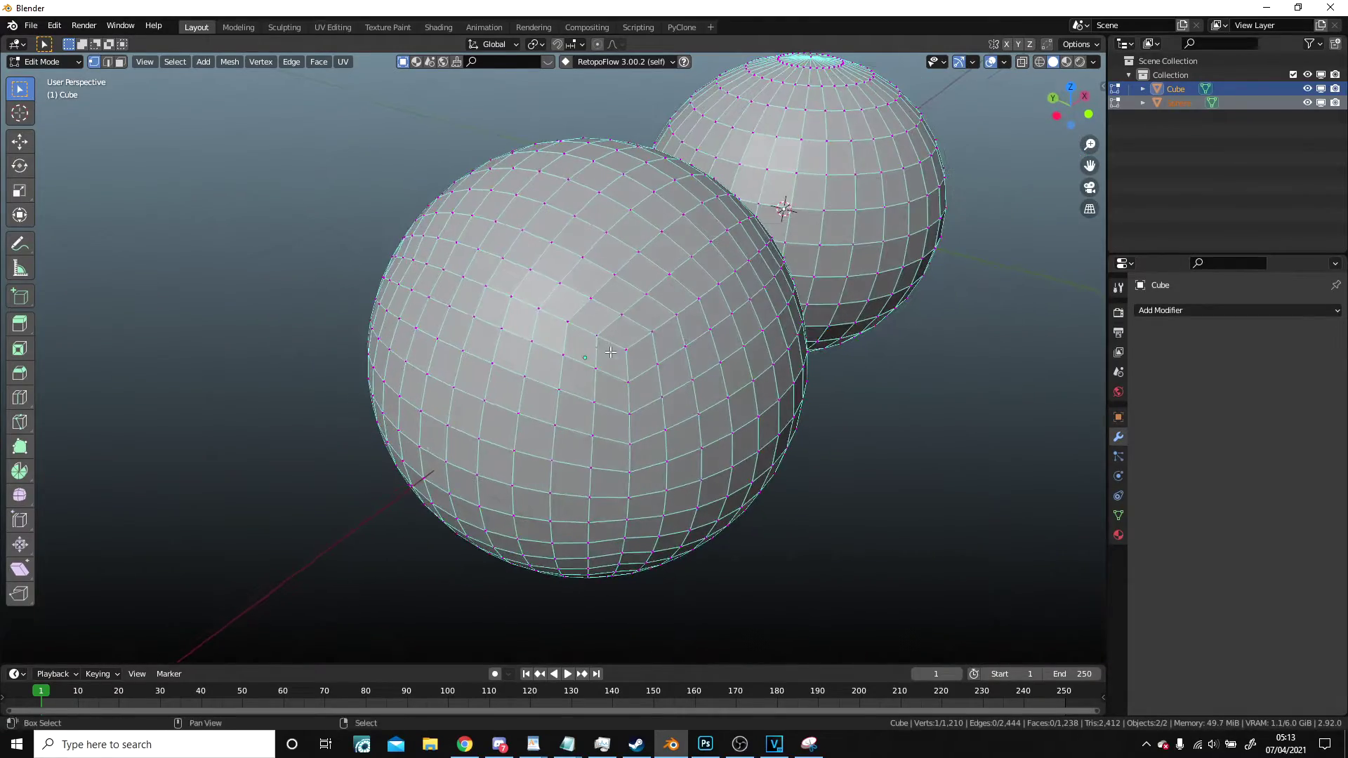
pyautogui.moveTo(879, 370); pyautogui.dragTo(632, 365, button='middle')
pyautogui.scroll(3, 639, 366)
# - Select a single vertex beside the rounded cube's three-edge corner and frame it to inspect the surrounding edge flow
pyautogui.hotkey('alt', 'a')
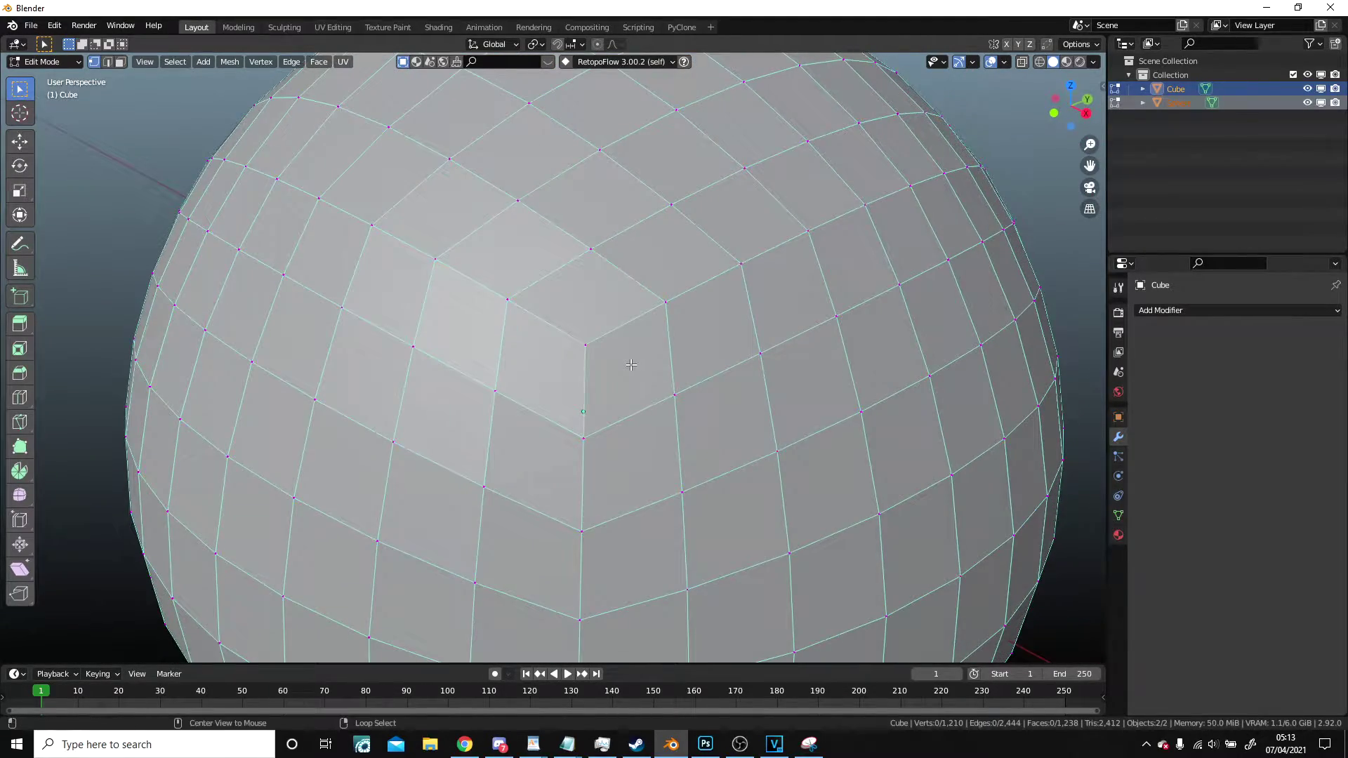
pyautogui.click(678, 395)
pyautogui.press('KP_Decimal')
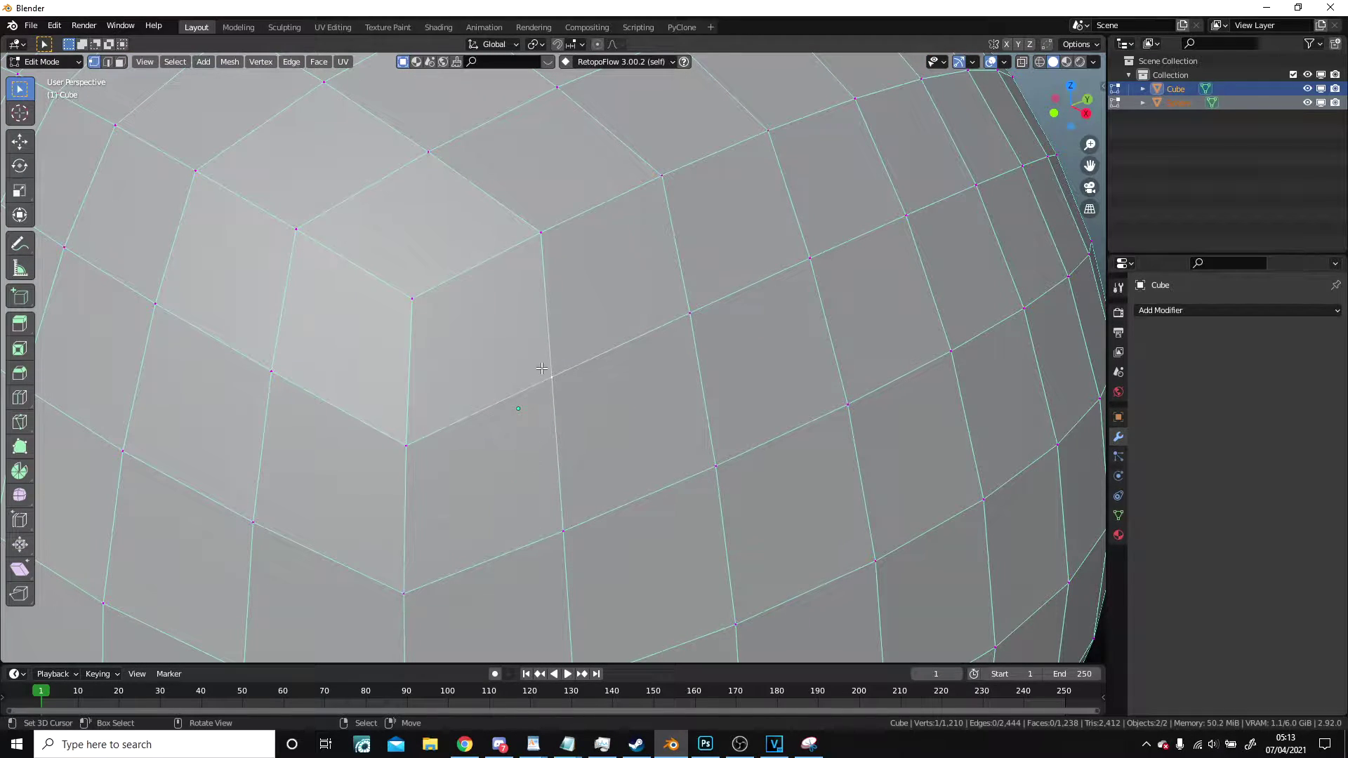
pyautogui.moveTo(530, 371); pyautogui.dragTo(568, 354, button='middle')
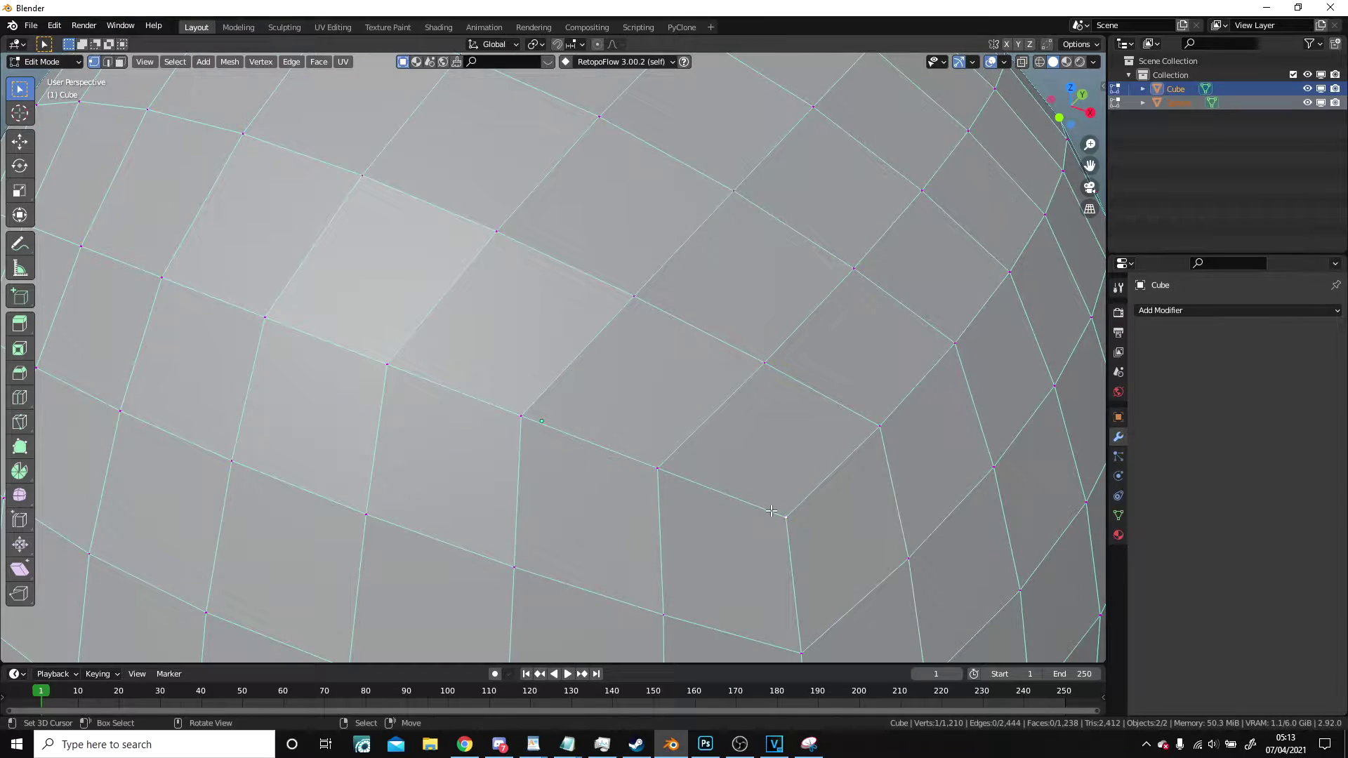
# - Deselect all vertices and compare the rounded cube's three-edge corner with the edges converging at the UV sphere's pole
pyautogui.moveTo(771, 512); pyautogui.dragTo(626, 451, button='middle')
pyautogui.press('c')
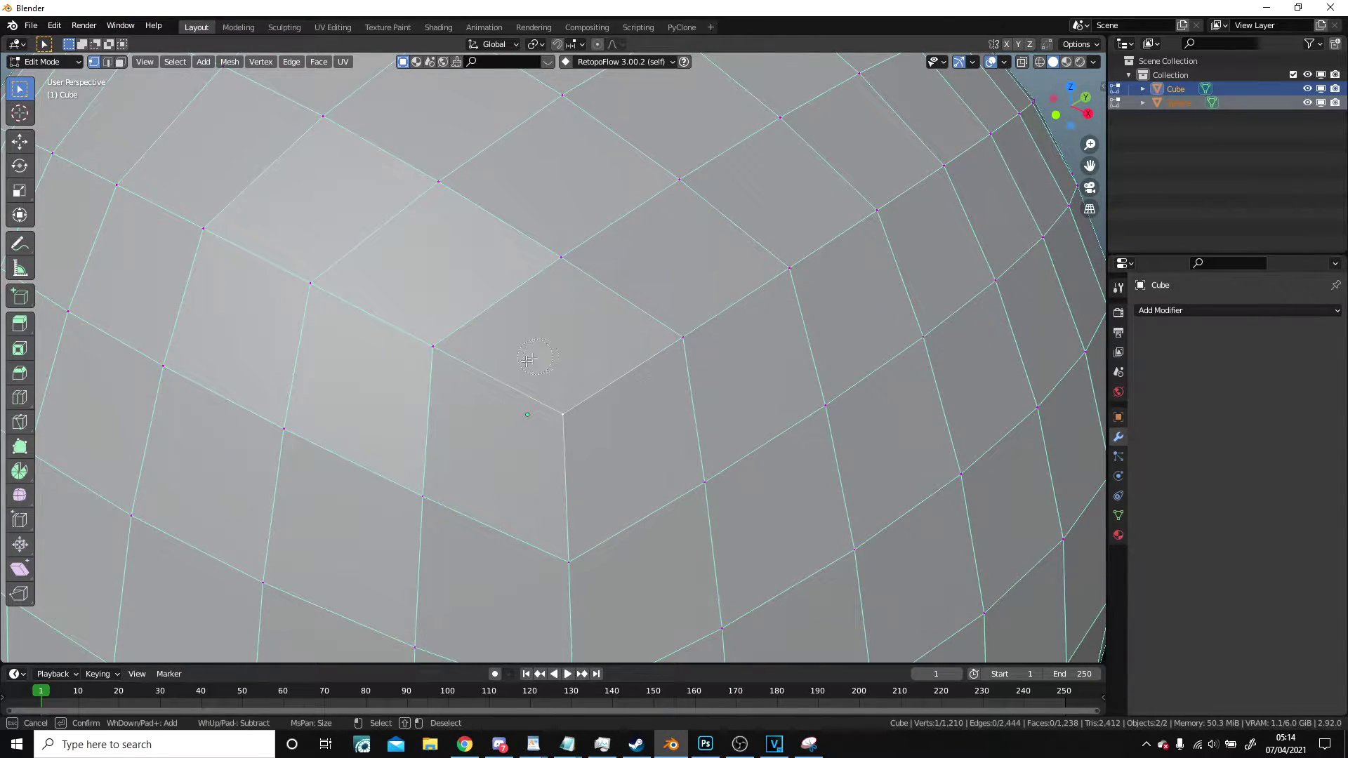
pyautogui.press('Escape')
pyautogui.hotkey('alt', 'a')
pyautogui.scroll(-11, 564, 488)
pyautogui.scroll(7, 574, 458)
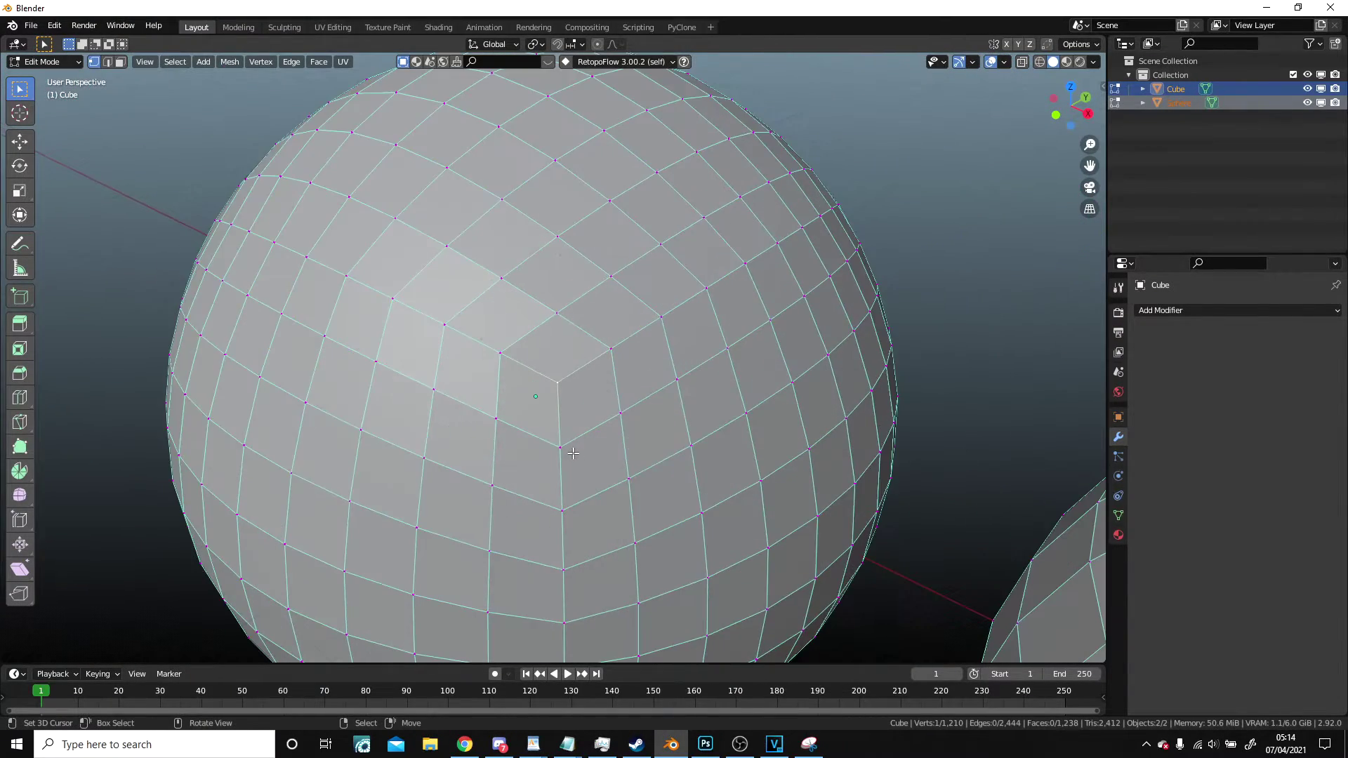
pyautogui.scroll(-7, 574, 452)
pyautogui.moveTo(574, 453); pyautogui.dragTo(693, 354, button='middle')
pyautogui.scroll(7, 674, 349)
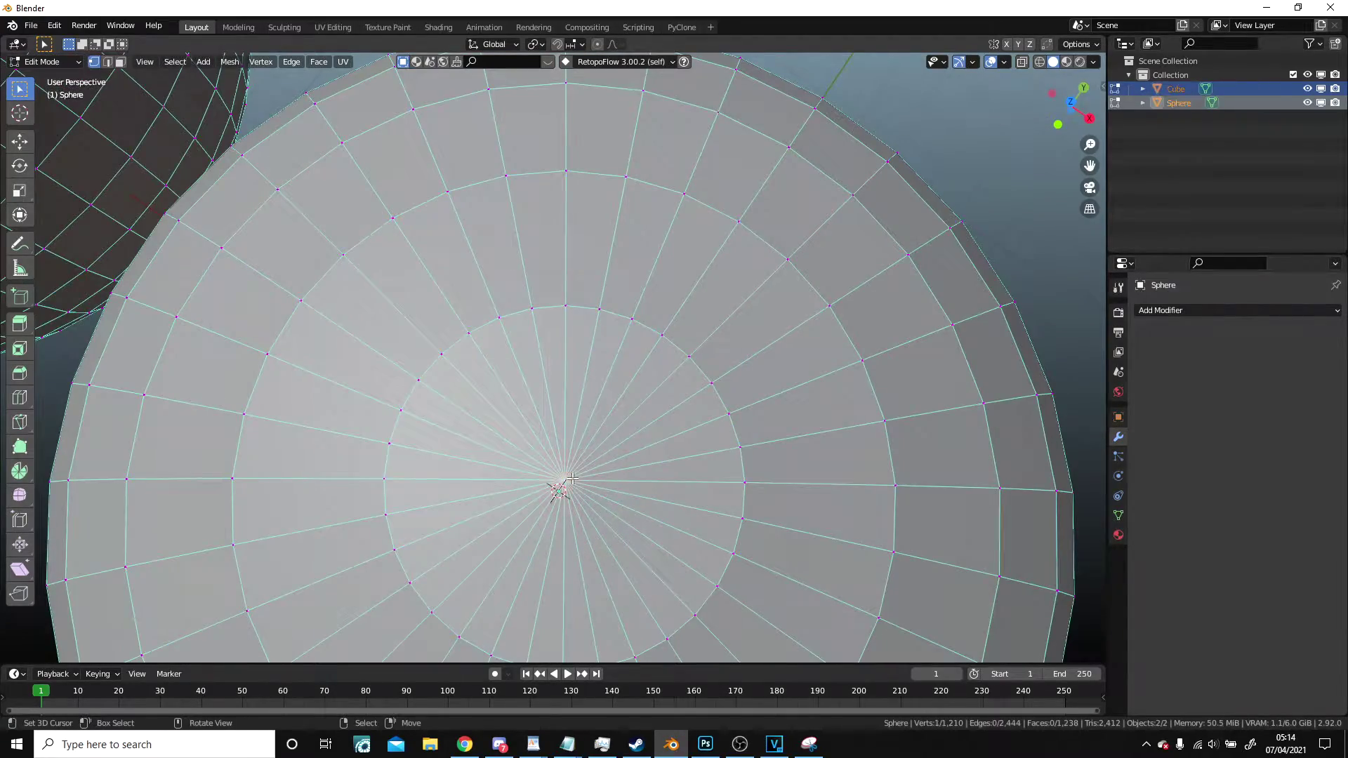
# - Try pulling the UV sphere's pole vertex upward along the global Z axis
pyautogui.scroll(-5, 573, 479)
pyautogui.moveTo(573, 479); pyautogui.dragTo(710, 331, button='middle')
pyautogui.press('g')
pyautogui.press('z')
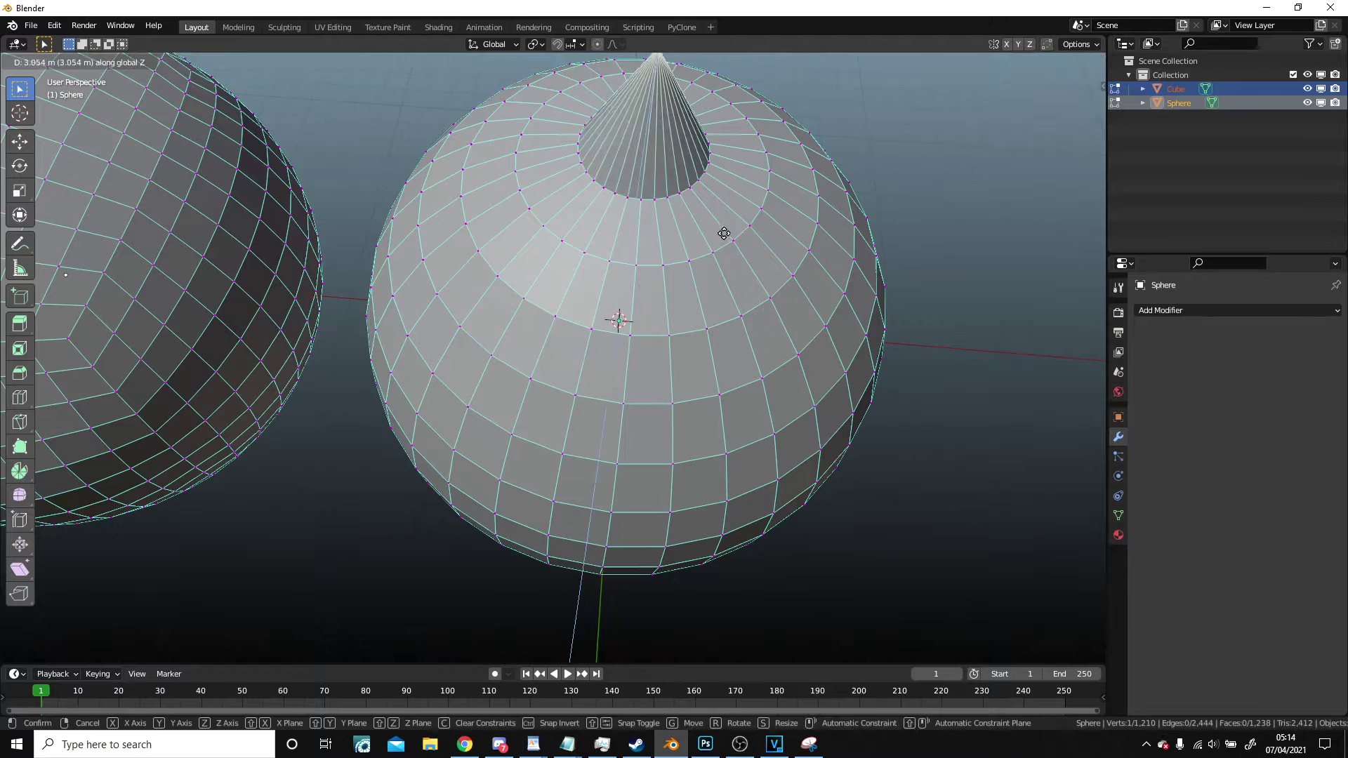
pyautogui.press('Escape')
# - Return the rounded cube and the UV sphere to Object Mode
pyautogui.scroll(-5, 623, 300)
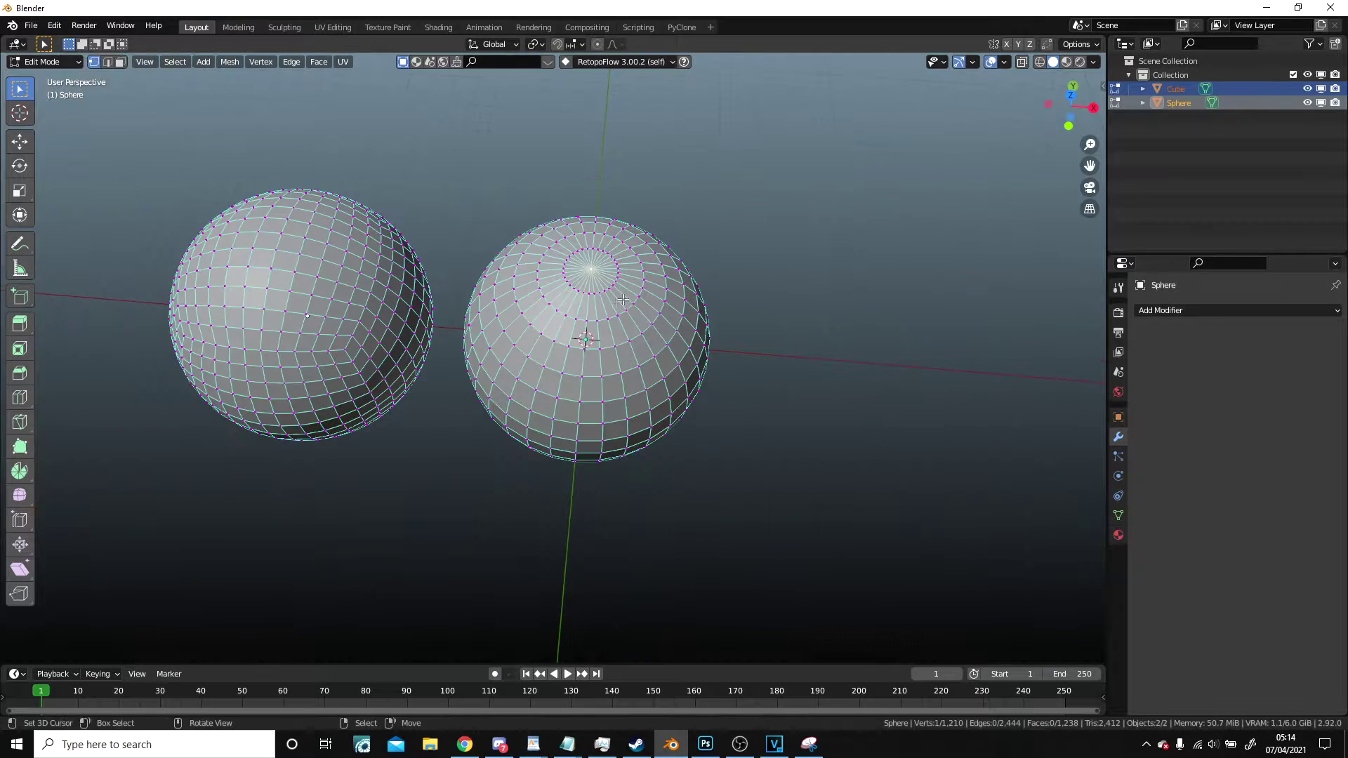
pyautogui.press('Tab')
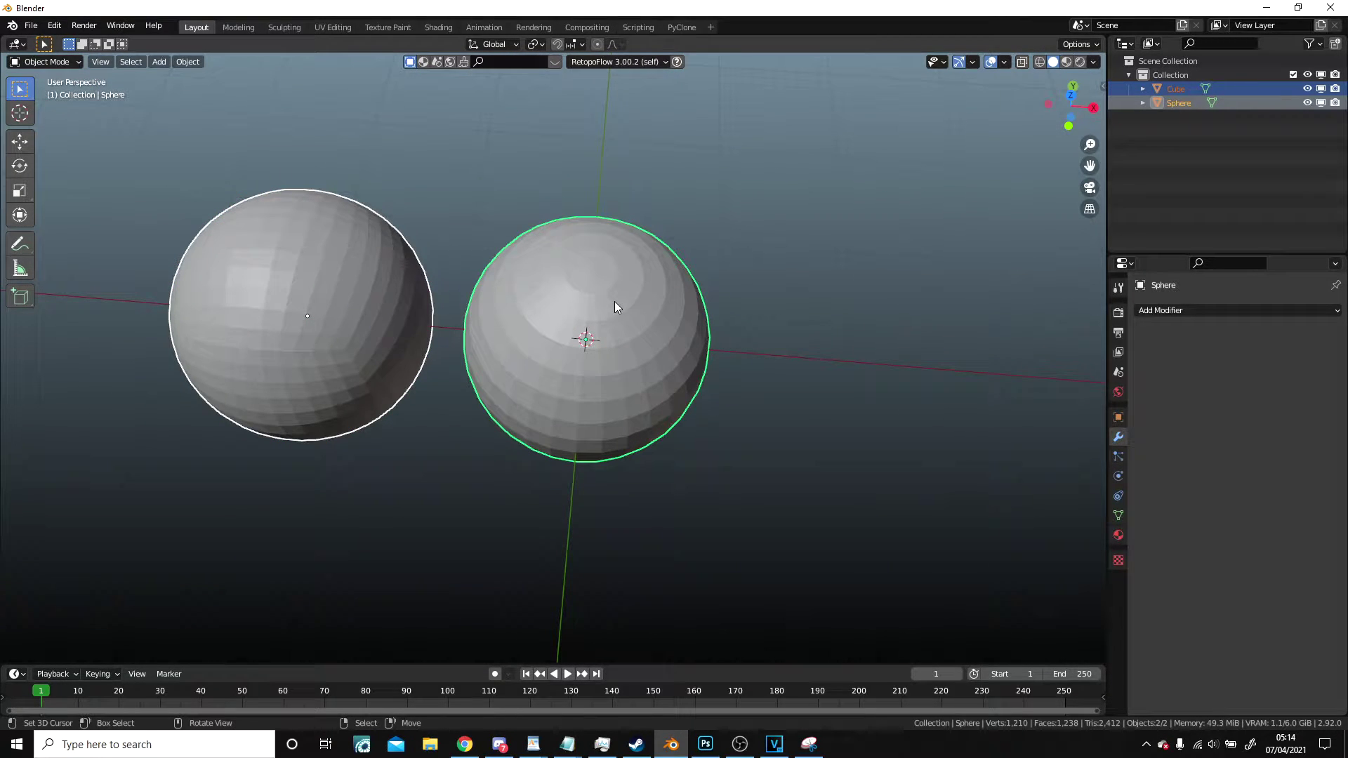
pyautogui.press('x')
pyautogui.click(565, 298)
pyautogui.hotkey('ctrl', 'z')
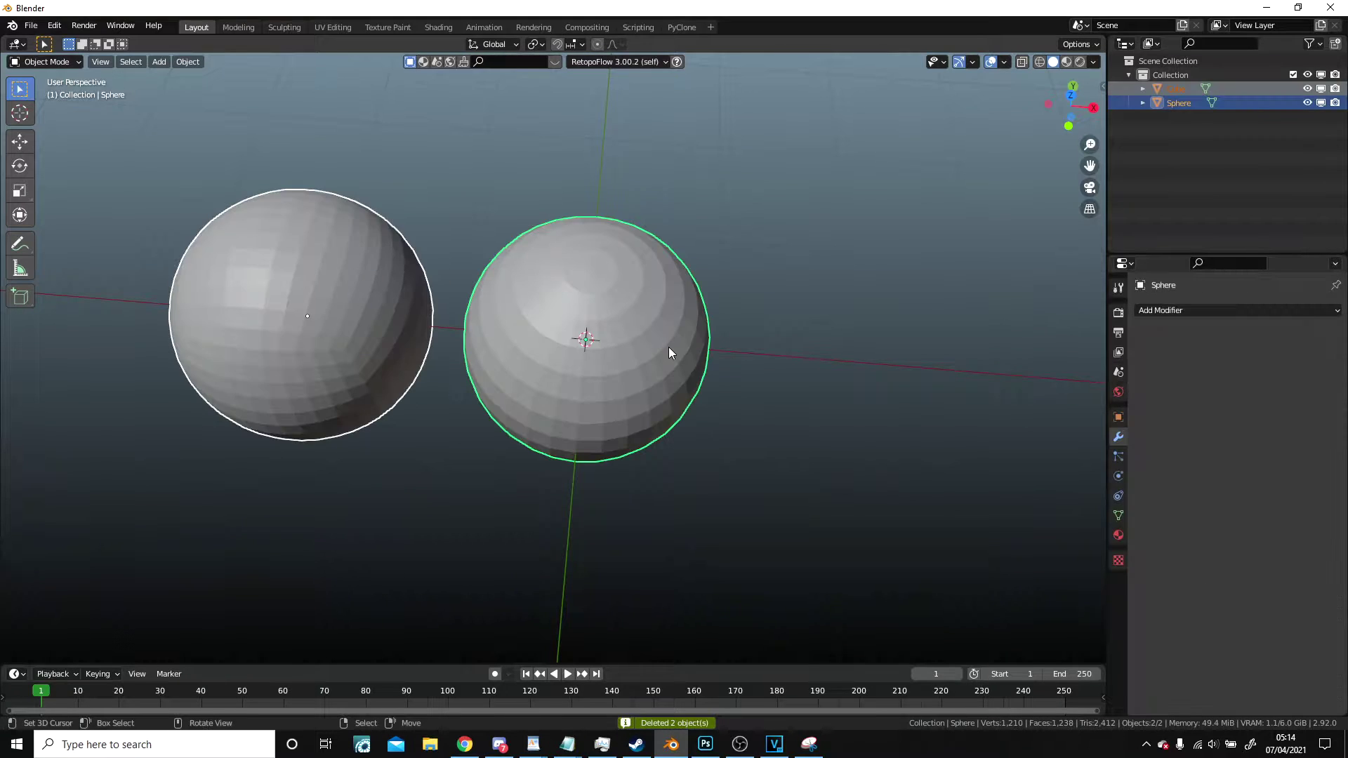
# - Delete the UV sphere and clear the rounded cube's location so it sits at the world origin
pyautogui.click(669, 347)
pyautogui.press('Delete')
pyautogui.click(339, 305)
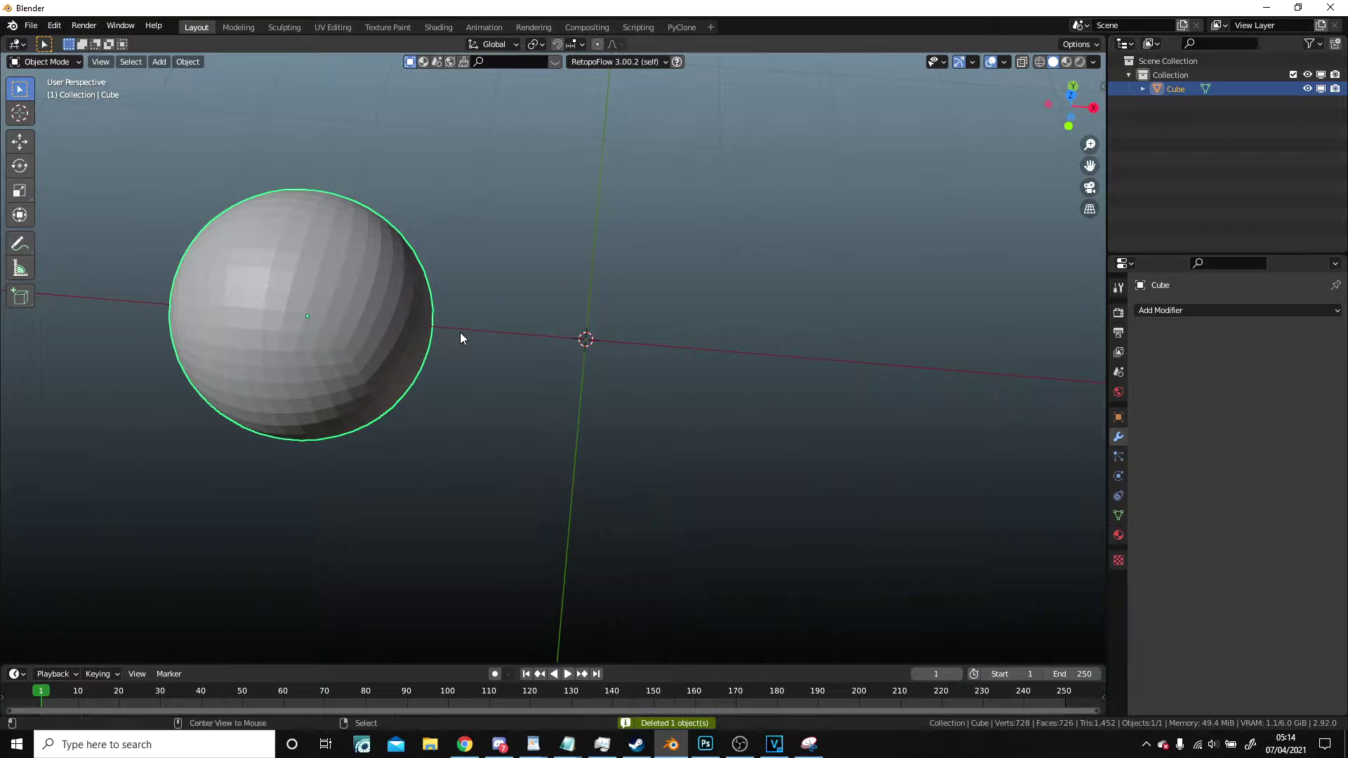
pyautogui.hotkey('alt', 'g')
pyautogui.scroll(-2, 688, 376)
pyautogui.keyDown('shift'); pyautogui.moveTo(688, 376); pyautogui.dragTo(683, 328, button='middle'); pyautogui.keyUp('shift')
pyautogui.scroll(2, 660, 344)
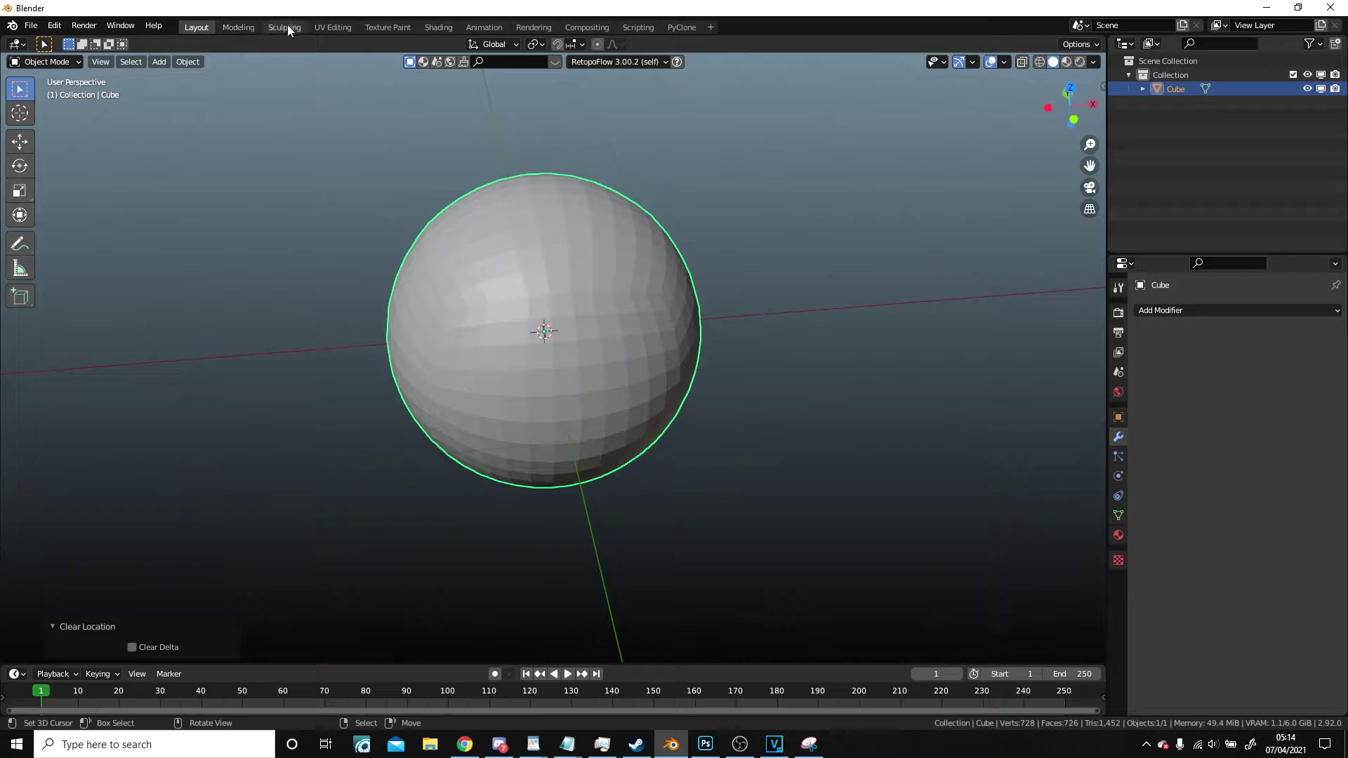
# - Switch to the Sculpting workspace with the rounded cube as the object to sculpt
pyautogui.click(713, 26)
pyautogui.moveTo(681, 56)
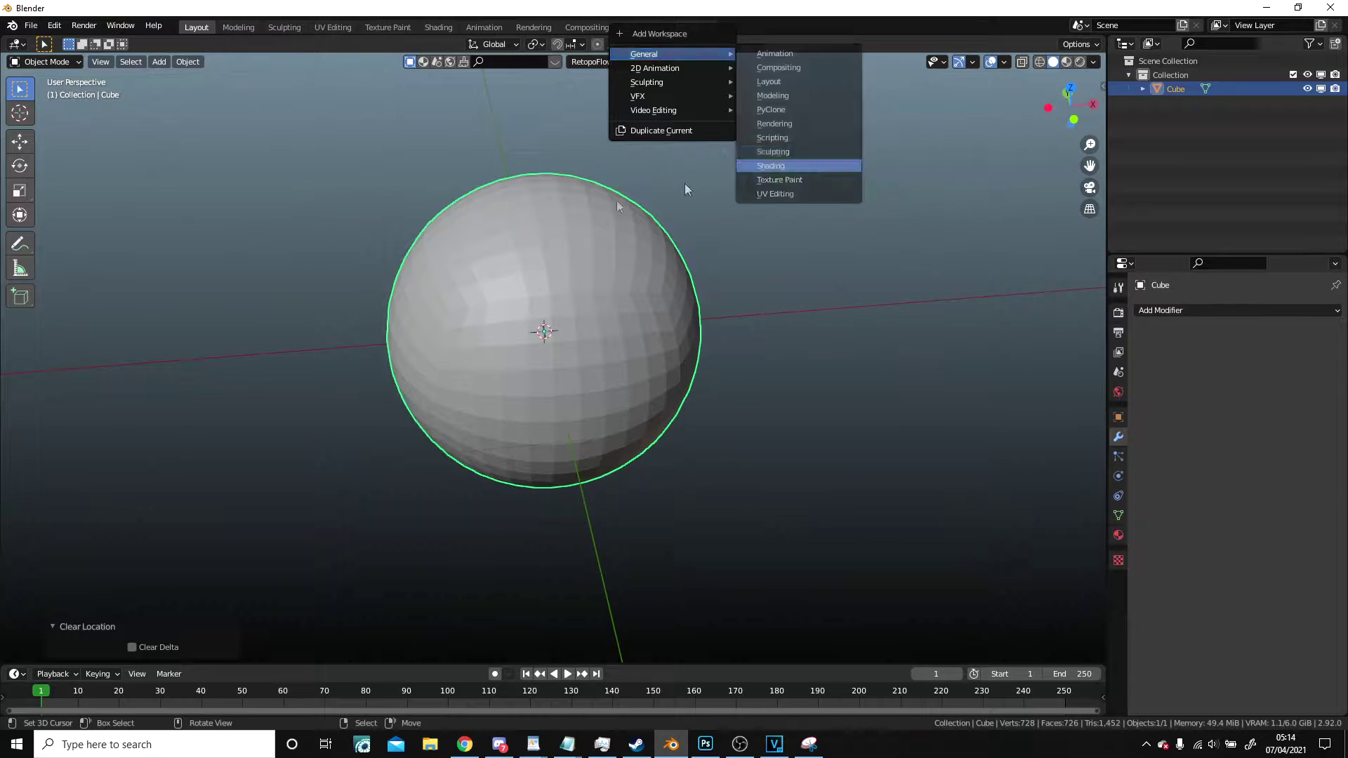
pyautogui.hotkey('ctrl', 'pagedown')
pyautogui.hotkey('ctrl', 'pagedown')
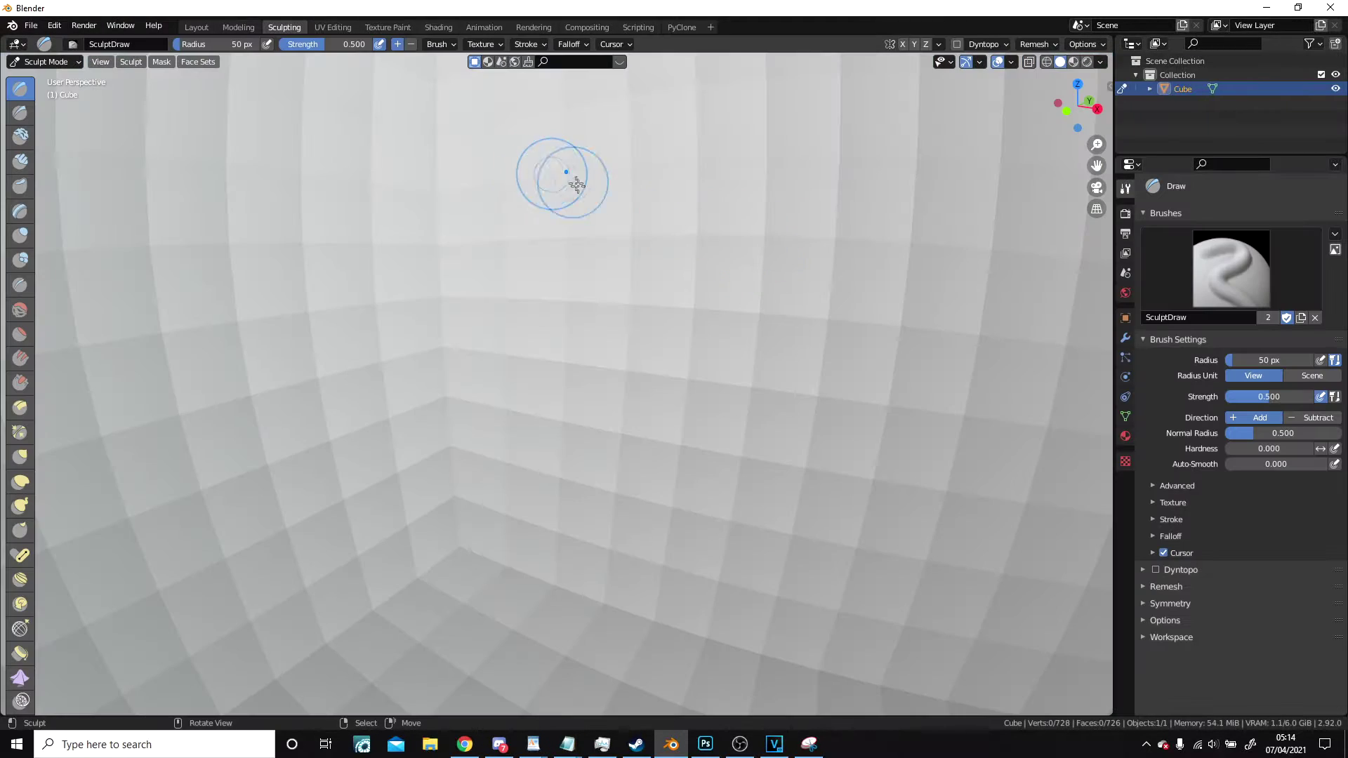
pyautogui.scroll(-6, 555, 174)
pyautogui.scroll(4, 716, 319)
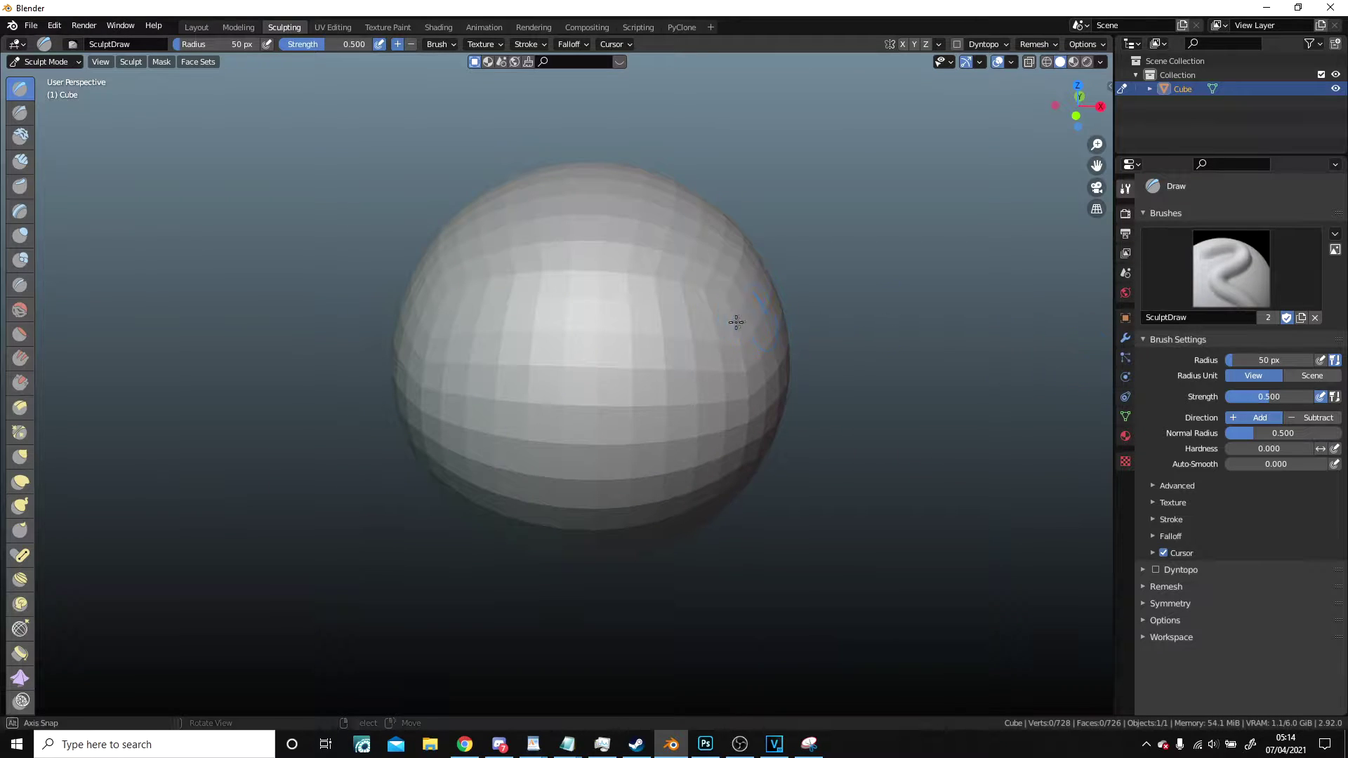
pyautogui.scroll(3, 616, 342)
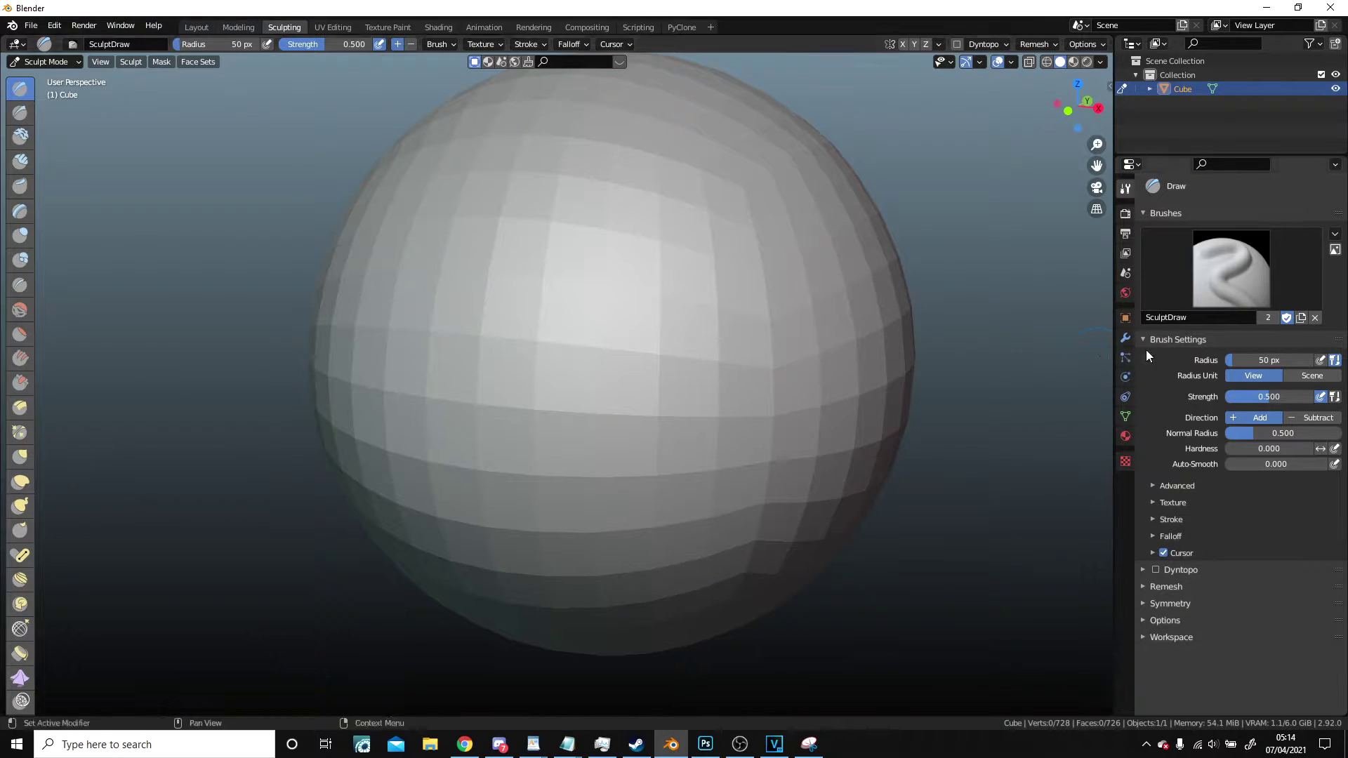
# - Add a Multiresolution modifier to the rounded cube and subdivide it up to sculpt level 3
pyautogui.click(1126, 339)
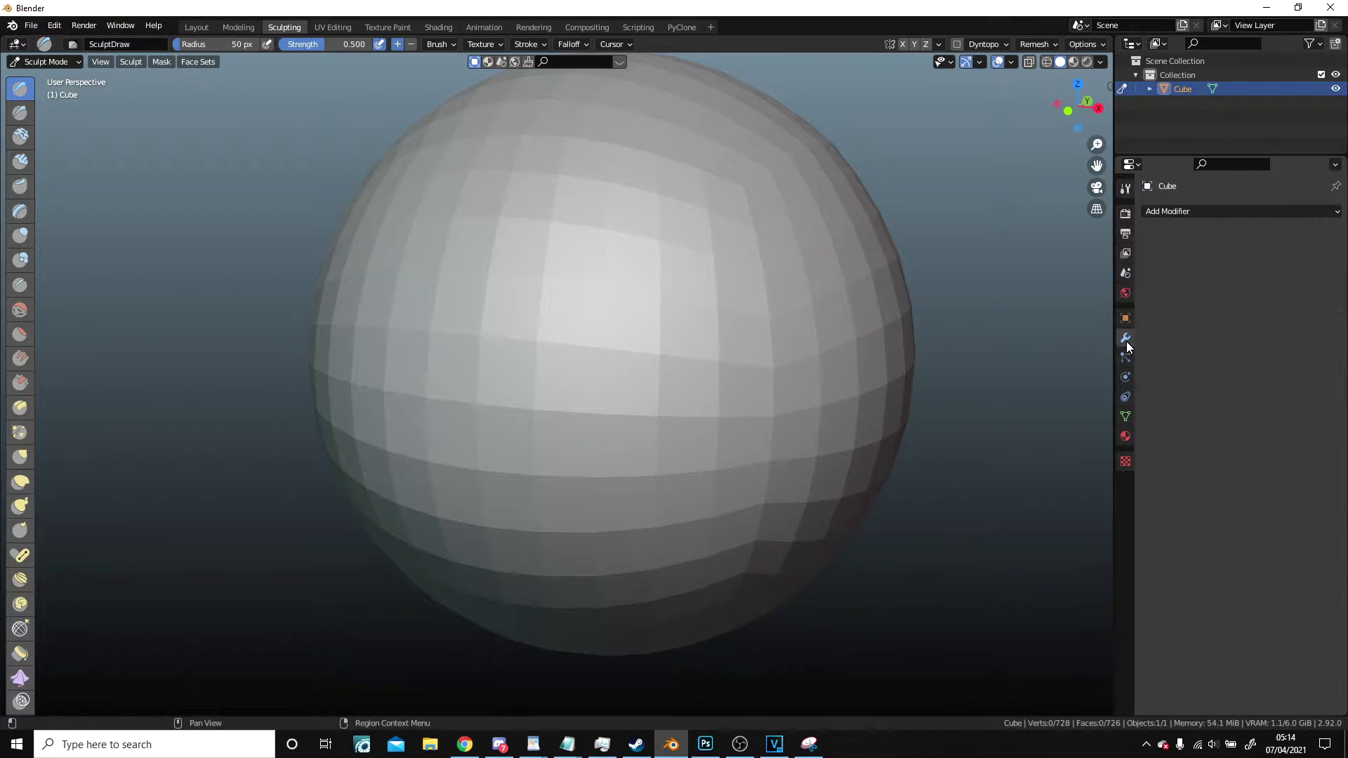
pyautogui.click(1181, 208)
pyautogui.click(1081, 388)
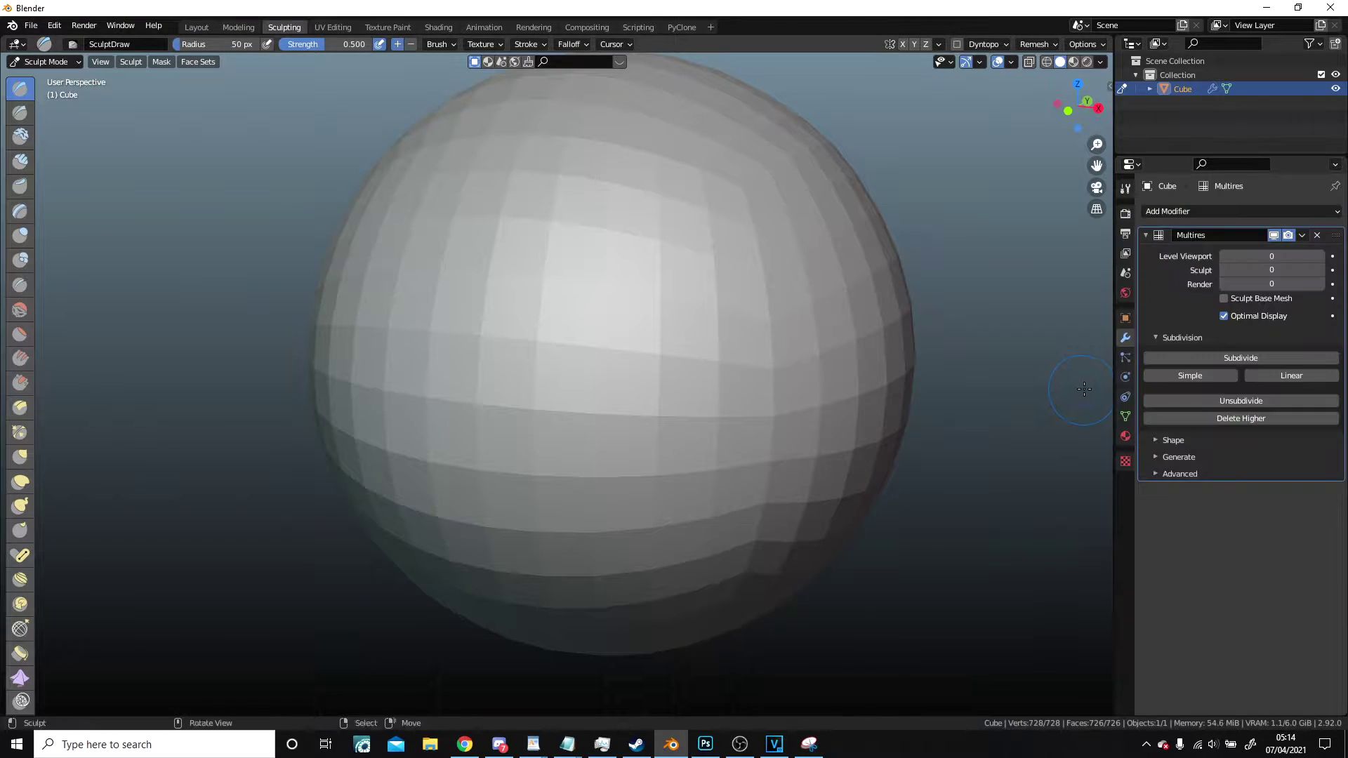
pyautogui.click(1250, 358)
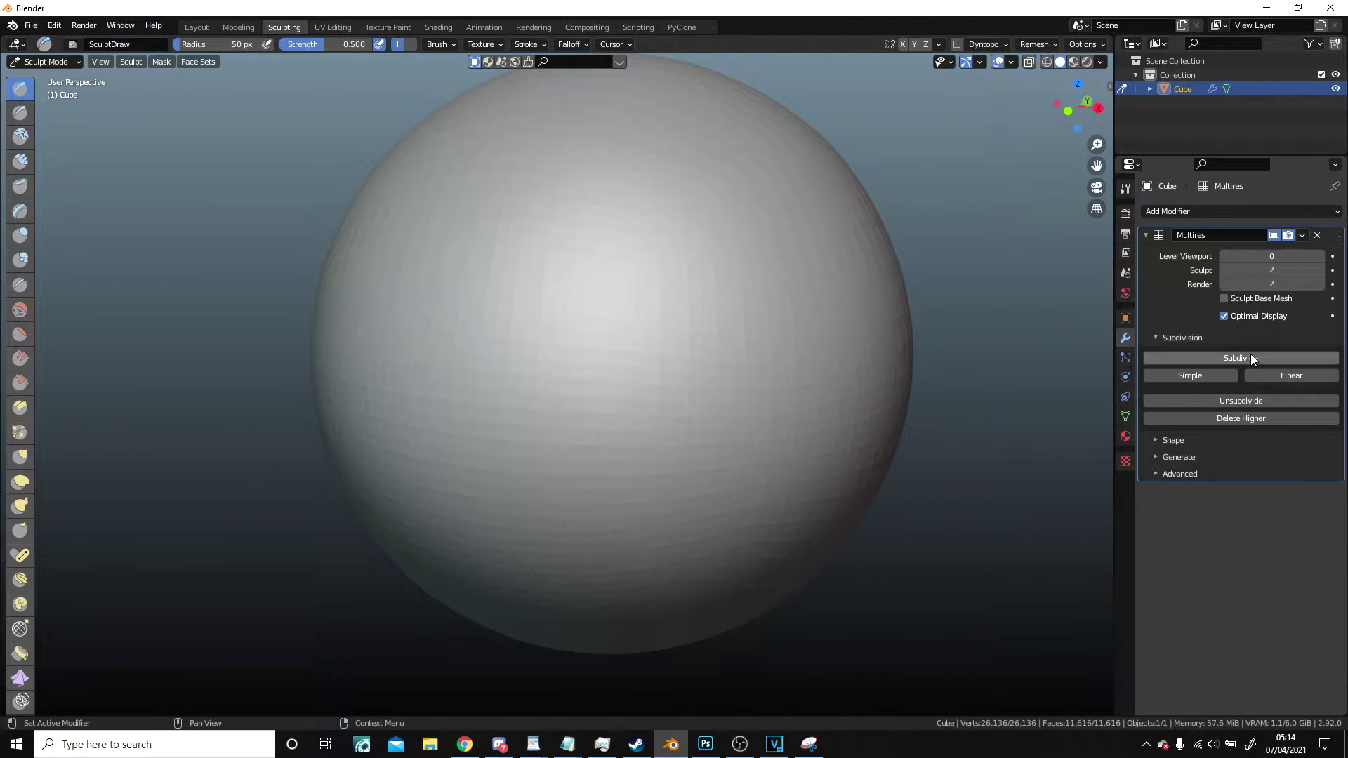
pyautogui.scroll(-1, 613, 319)
pyautogui.moveTo(640, 325)
pyautogui.mouseDown(button='middle')
pyautogui.moveTo(685, 328)
pyautogui.moveTo(647, 322)
pyautogui.mouseUp(button='middle')
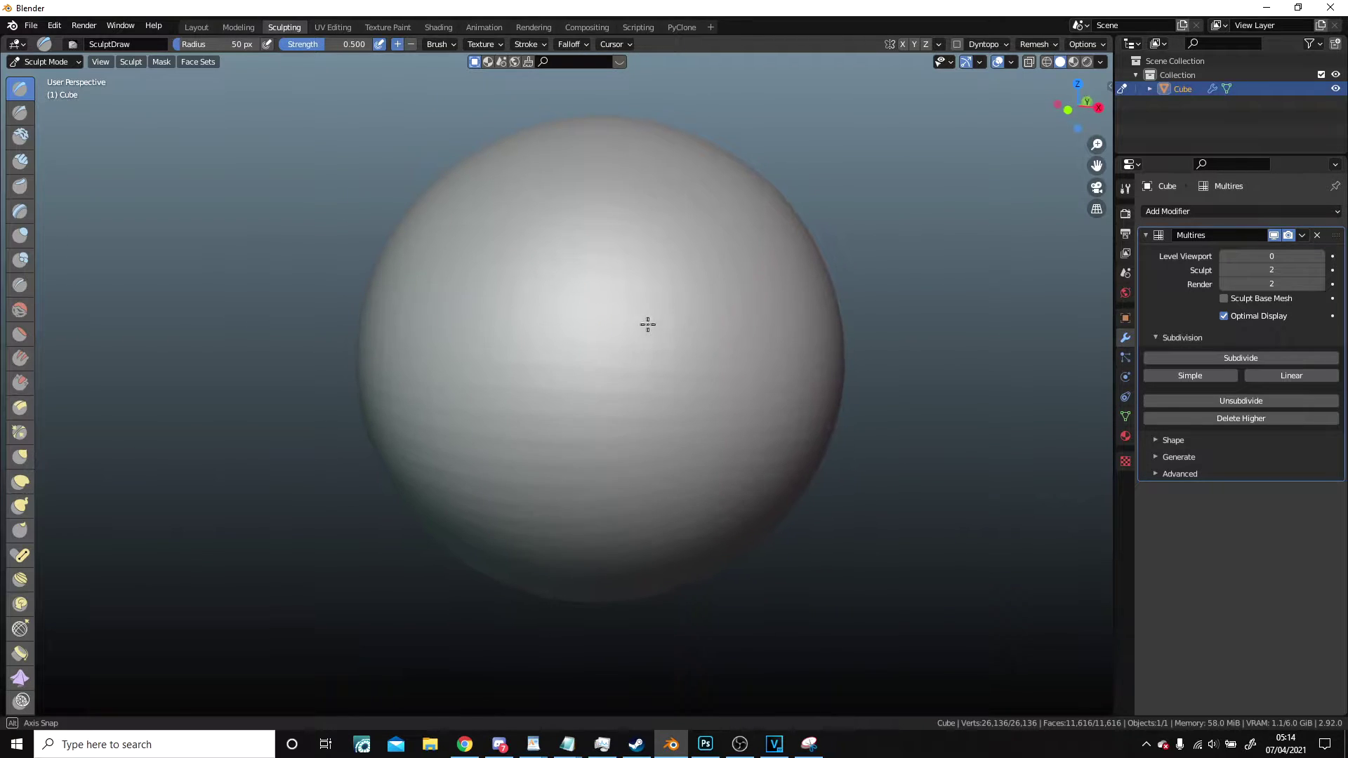
pyautogui.click(1258, 358)
pyautogui.scroll(1, 765, 413)
pyautogui.moveTo(866, 435); pyautogui.dragTo(977, 606, button='middle')
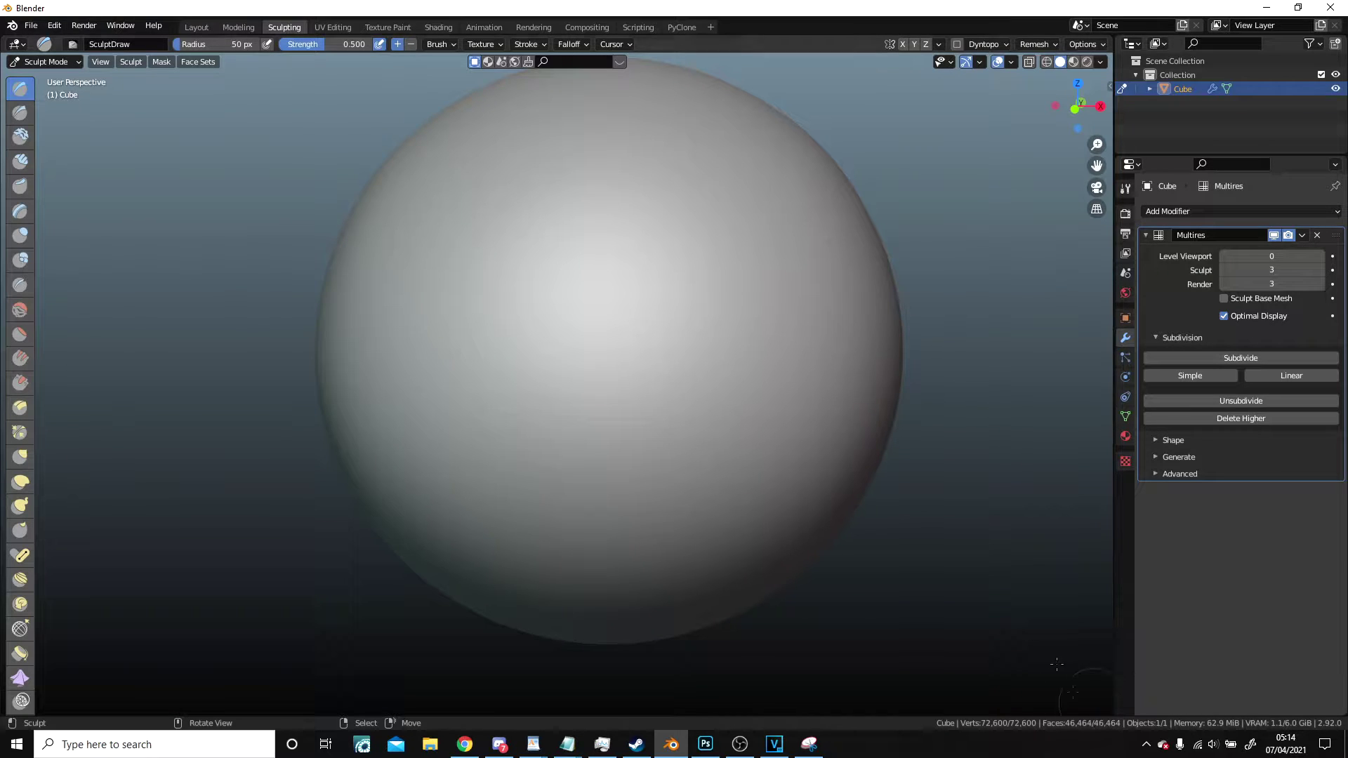
pyautogui.scroll(-3, 228, 274)
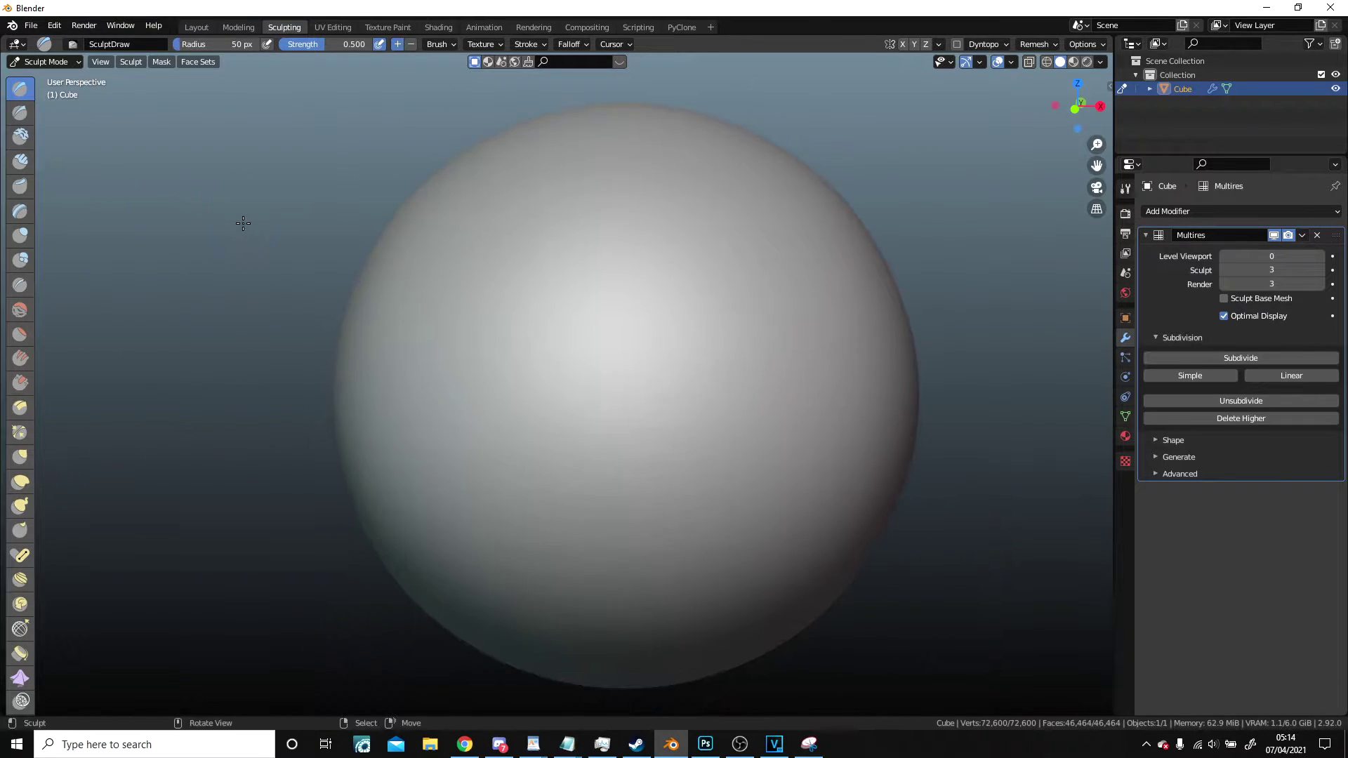
pyautogui.scroll(3, 790, 361)
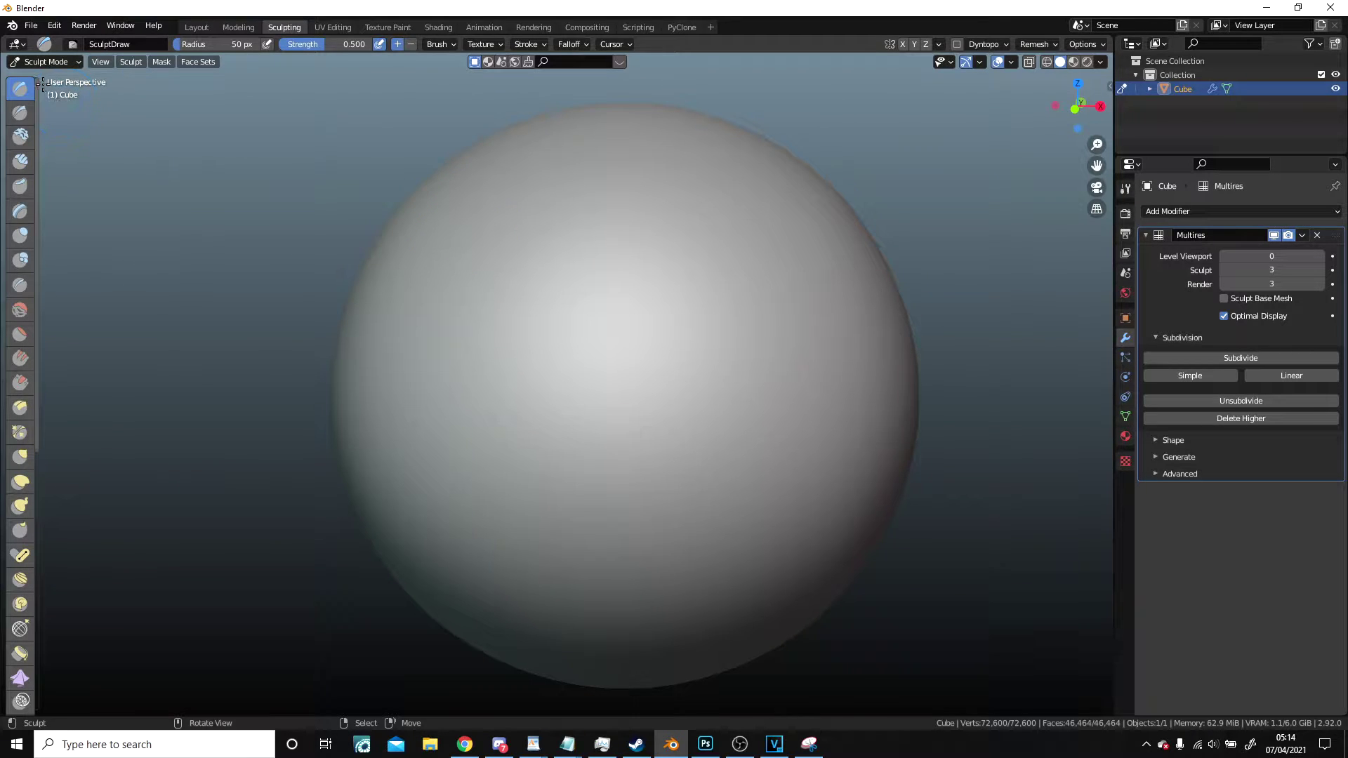
pyautogui.scroll(-3, 36, 250)
pyautogui.scroll(-5, 21, 492)
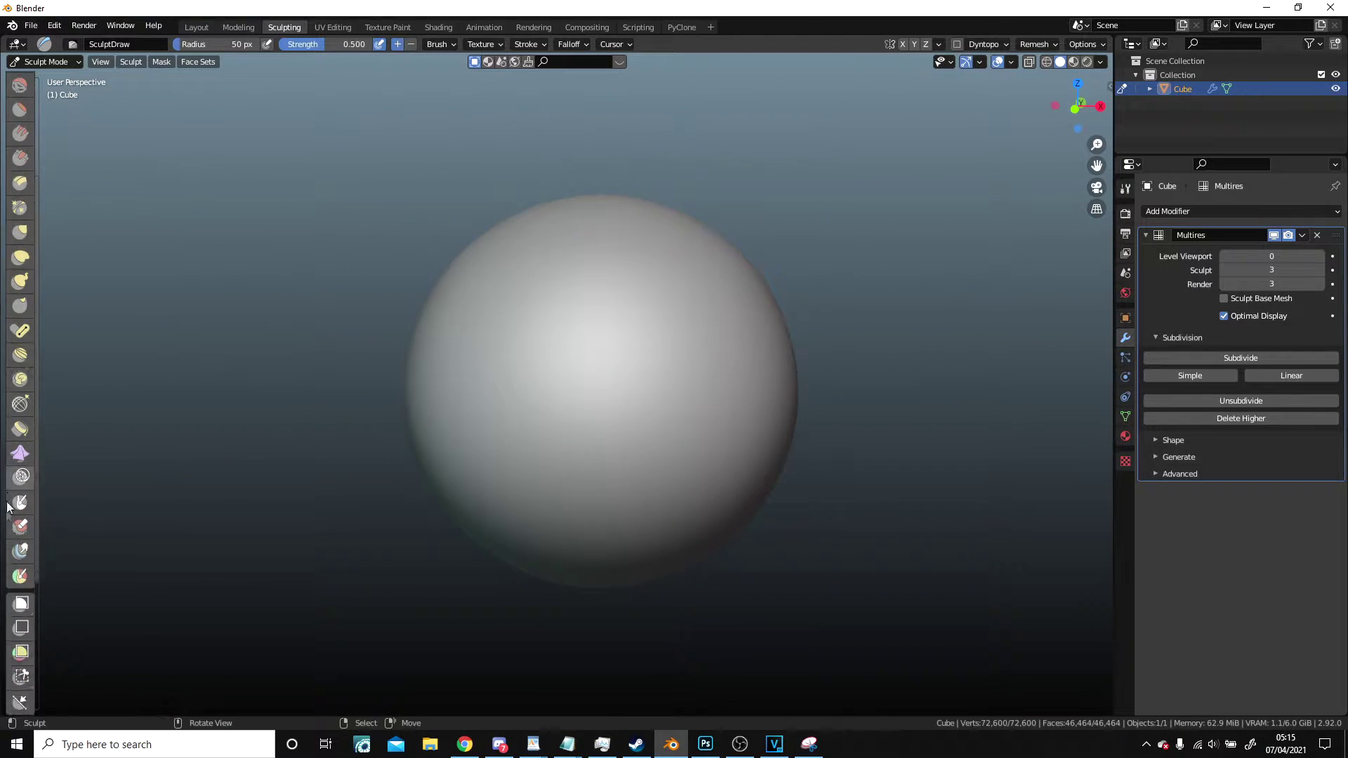
pyautogui.scroll(5, 23, 553)
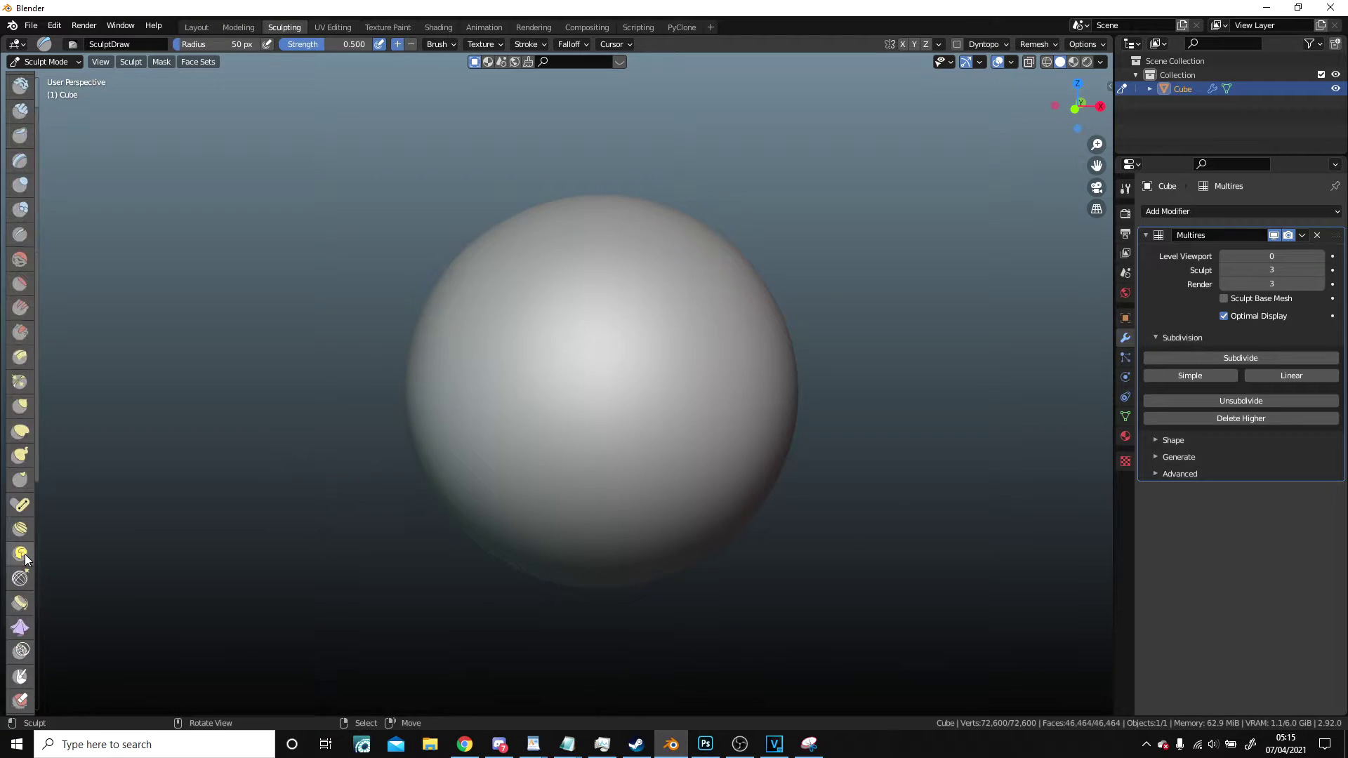
pyautogui.scroll(3, 511, 300)
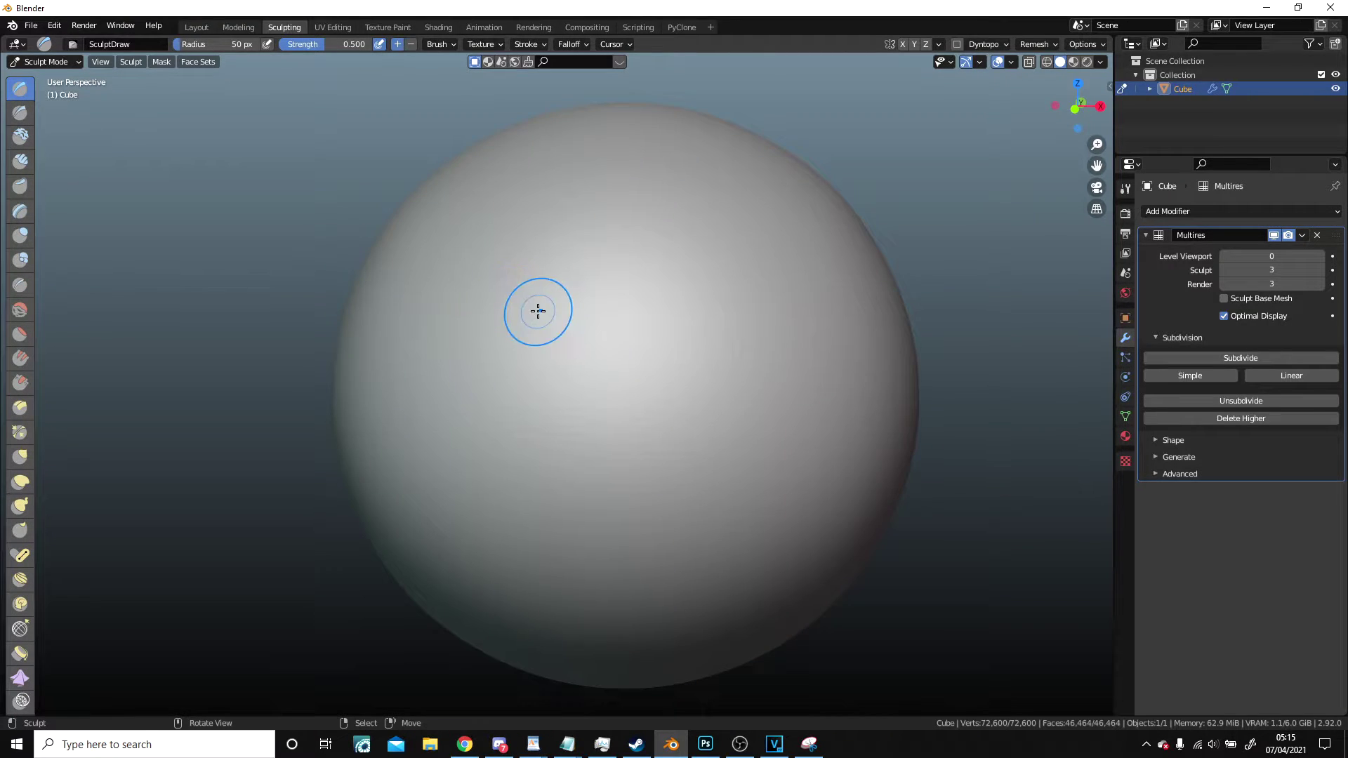
# - Enable X-axis mirroring and, from the front view, sculpt a large raised oval ridge on the sphere with the 50 px Draw brush
pyautogui.press('KP_1')
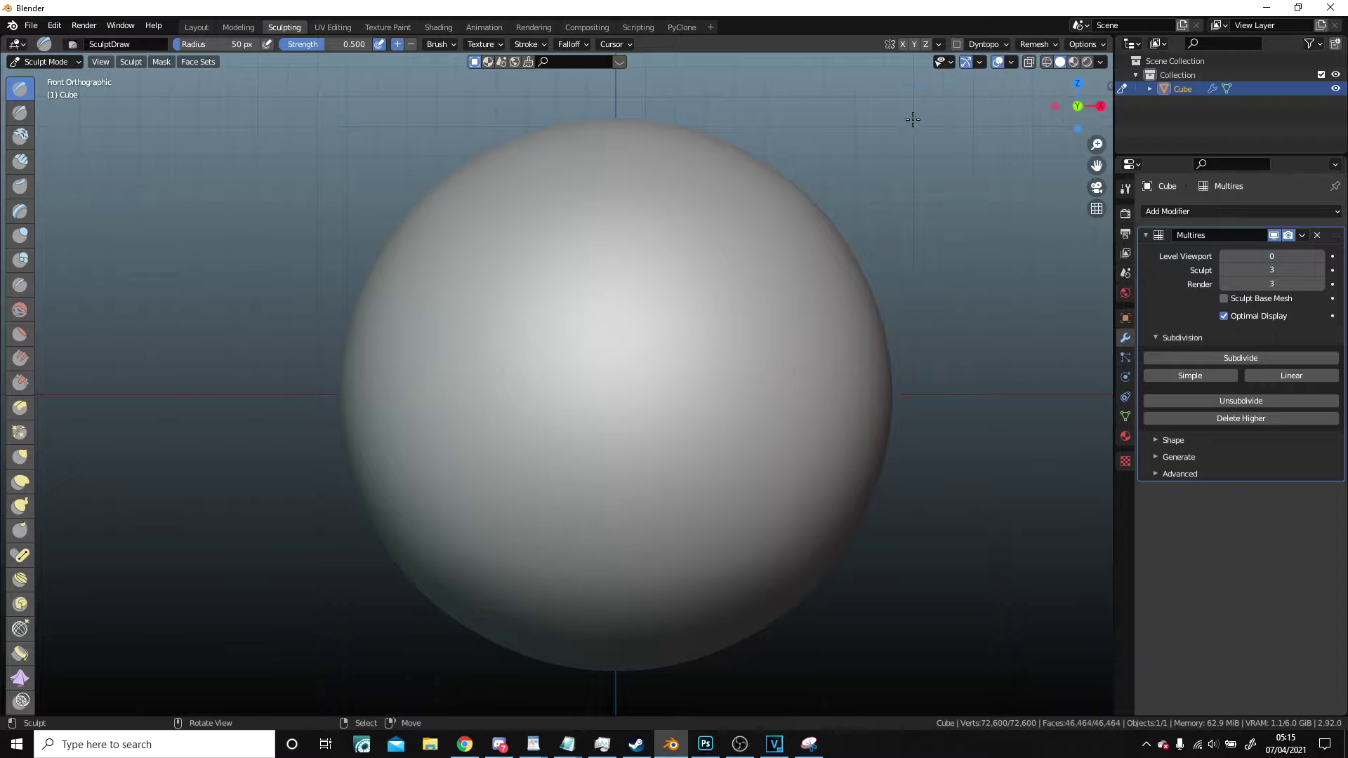
pyautogui.click(903, 44)
pyautogui.keyDown('shift'); pyautogui.moveTo(821, 205); pyautogui.dragTo(764, 211, button='middle'); pyautogui.keyUp('shift')
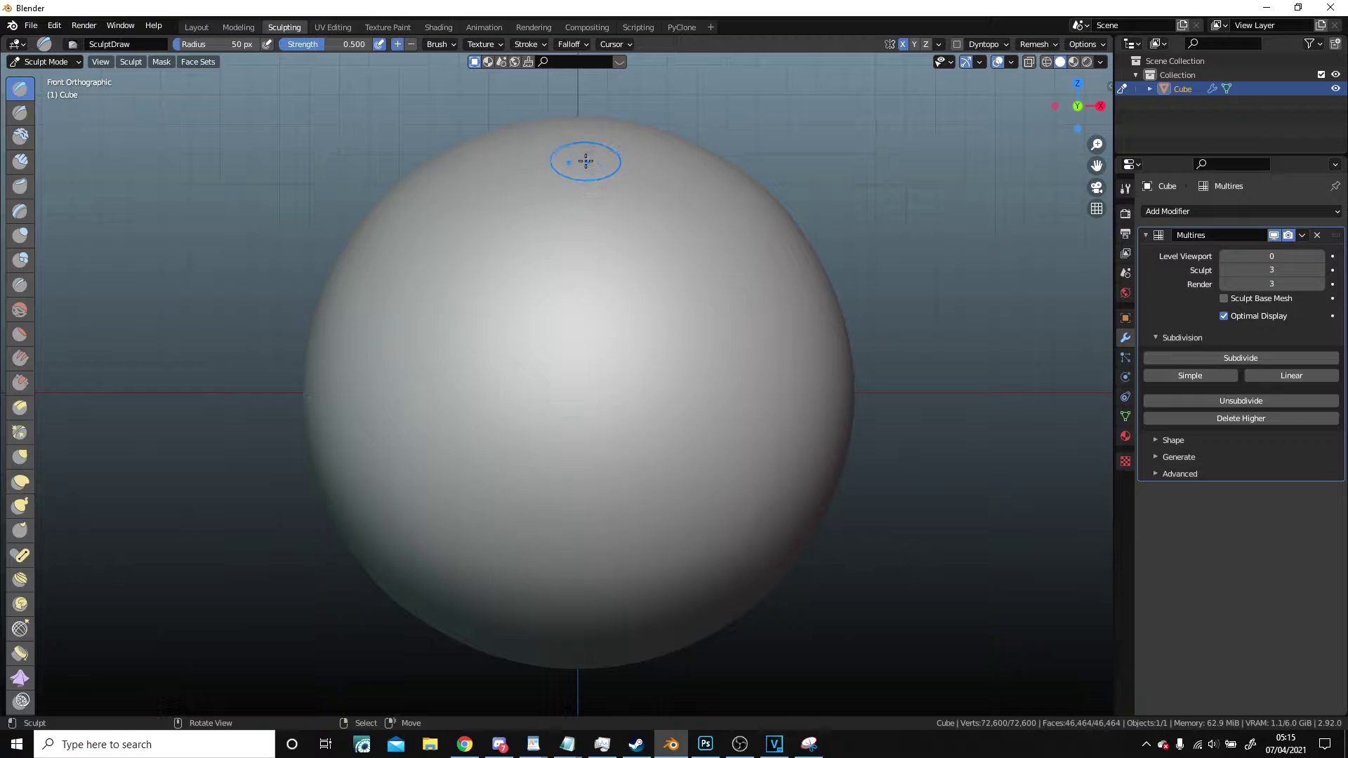
pyautogui.moveTo(585, 161)
pyautogui.mouseDown()
pyautogui.moveTo(681, 187)
pyautogui.moveTo(738, 244)
pyautogui.mouseUp()
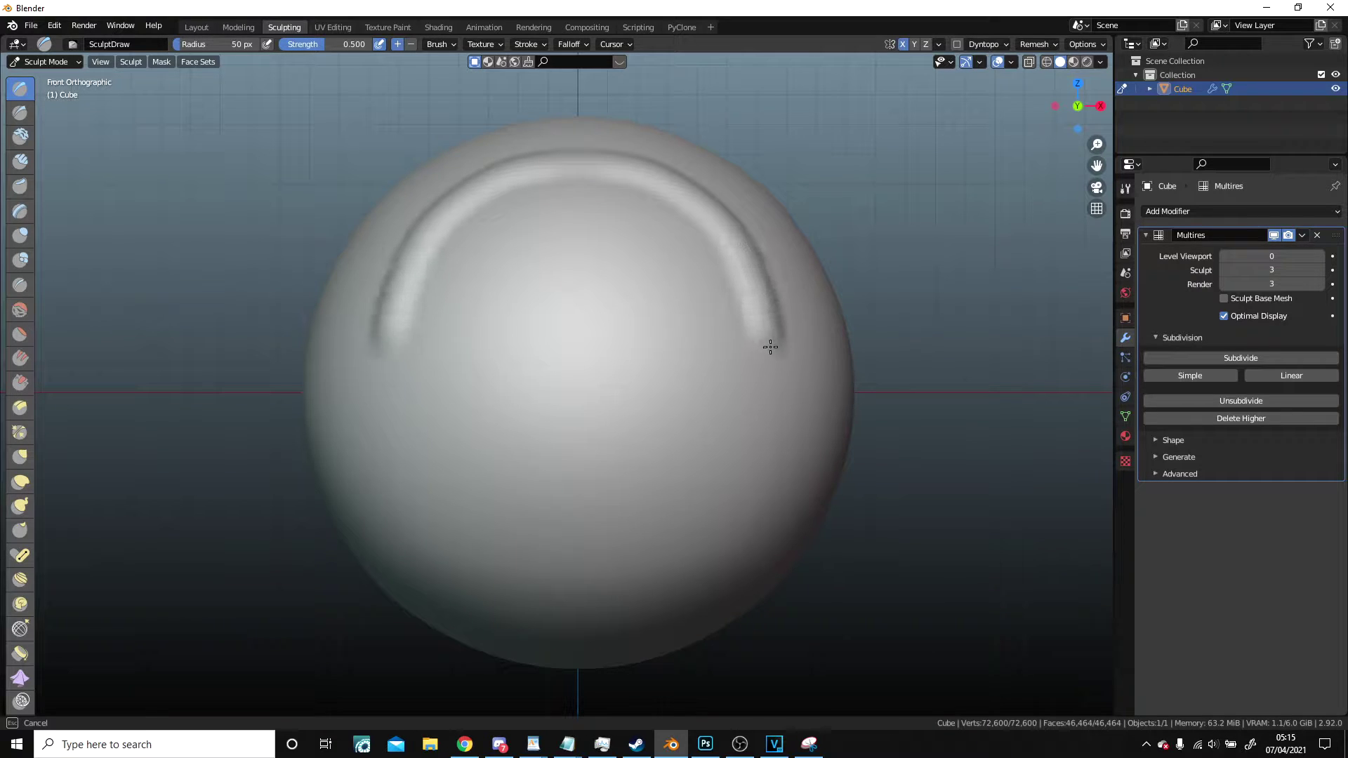
pyautogui.moveTo(770, 347)
pyautogui.mouseDown()
pyautogui.moveTo(751, 516)
pyautogui.moveTo(691, 583)
pyautogui.moveTo(598, 614)
pyautogui.mouseUp()
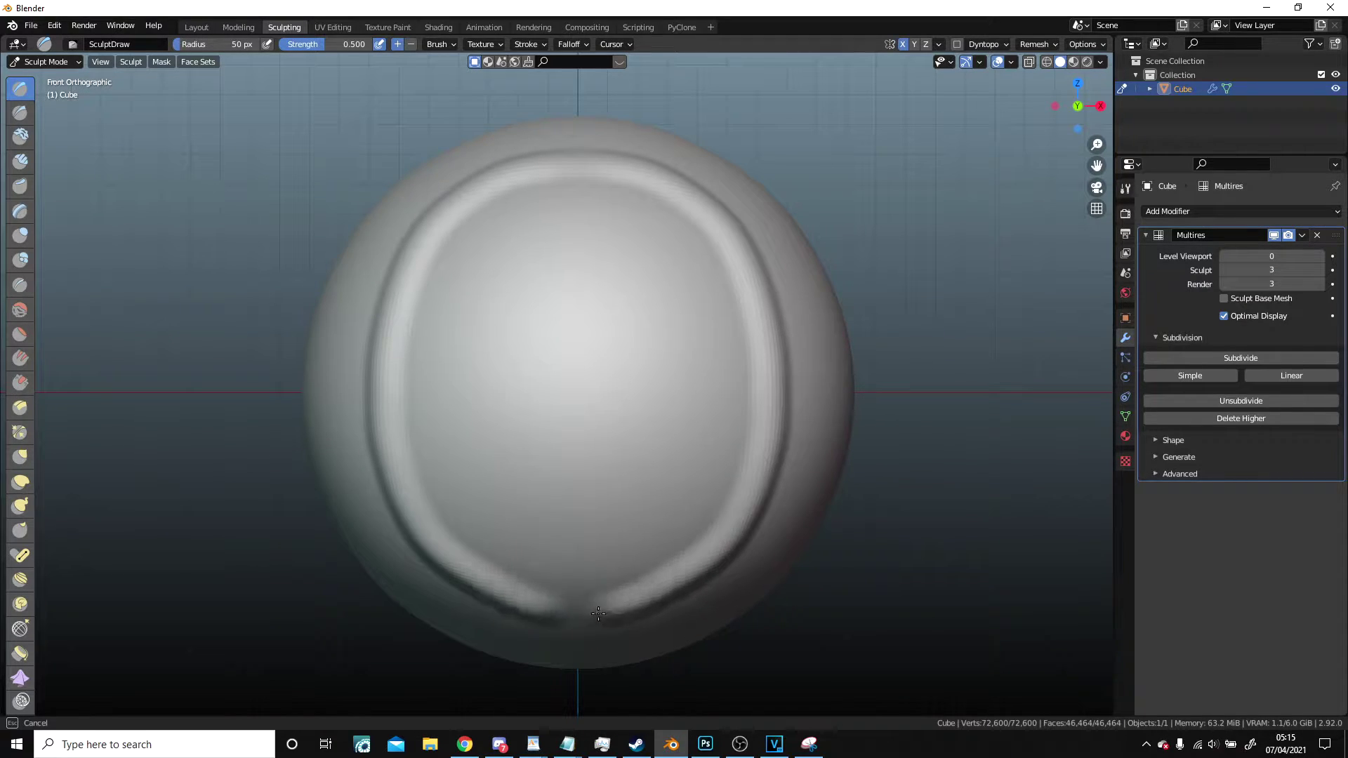
# - Examine the oval ridge's relief on the sphere from the side and at an angle
pyautogui.moveTo(885, 365); pyautogui.dragTo(815, 367, button='middle')
pyautogui.press('KP_1')
pyautogui.scroll(3, 853, 305)
pyautogui.scroll(-2, 807, 368)
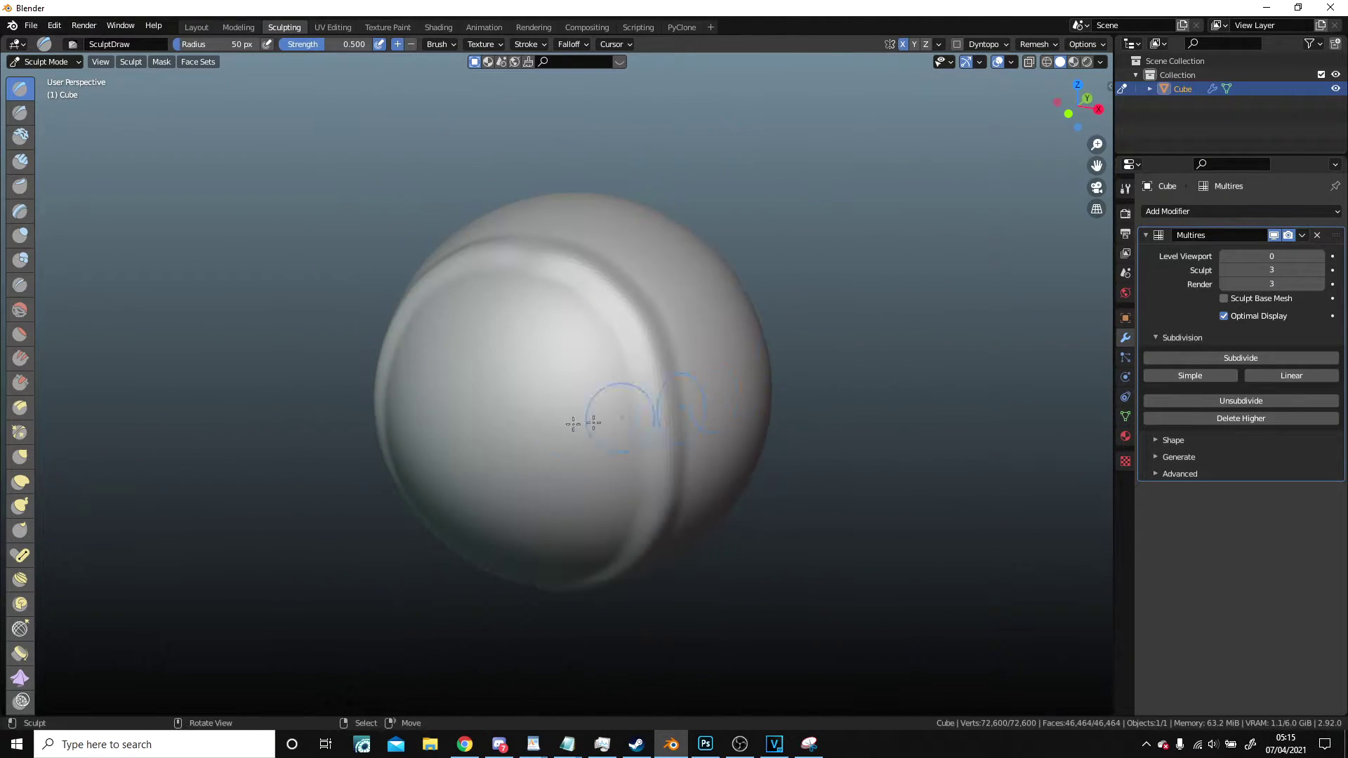
pyautogui.keyDown('shift'); pyautogui.moveTo(584, 422); pyautogui.dragTo(560, 396, button='middle'); pyautogui.keyUp('shift')
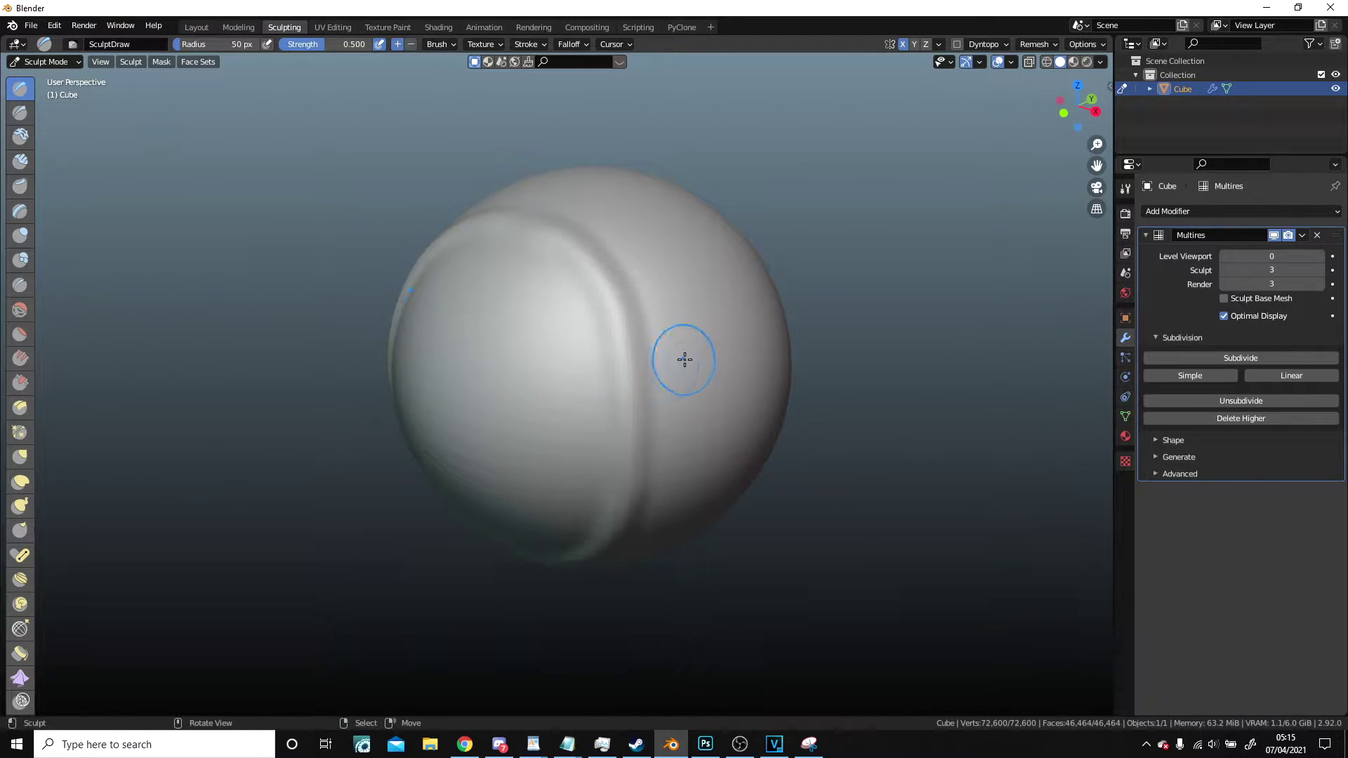
pyautogui.moveTo(685, 359); pyautogui.dragTo(660, 355, button='middle')
pyautogui.scroll(2, 632, 361)
pyautogui.scroll(1, 435, 390)
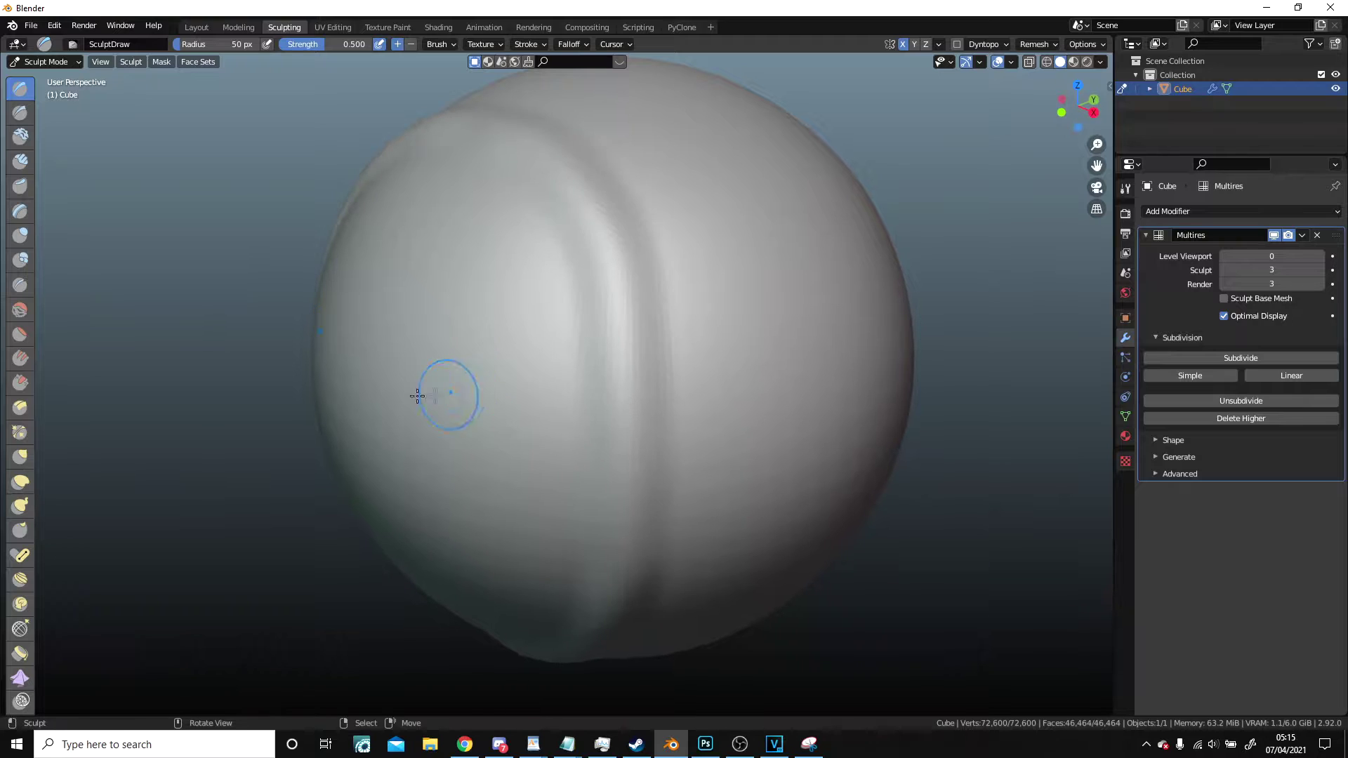
# - Carve a mirrored closed groove inside the oval ridge with the Draw Sharp brush at 50 px
pyautogui.moveTo(417, 396)
pyautogui.mouseDown(button='middle')
pyautogui.moveTo(394, 388)
pyautogui.moveTo(445, 382)
pyautogui.moveTo(554, 325)
pyautogui.moveTo(511, 340)
pyautogui.mouseUp(button='middle')
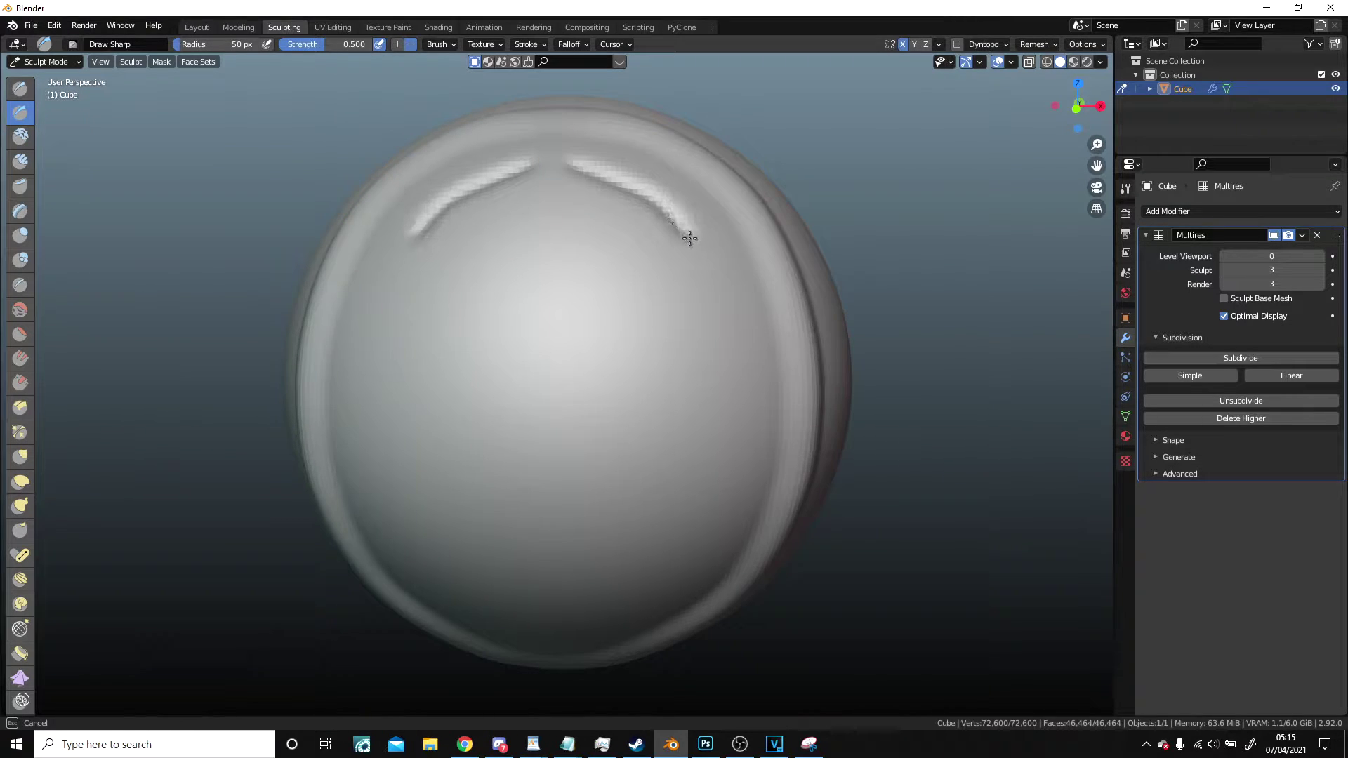
pyautogui.moveTo(702, 282)
pyautogui.mouseDown()
pyautogui.moveTo(711, 450)
pyautogui.moveTo(676, 545)
pyautogui.mouseUp()
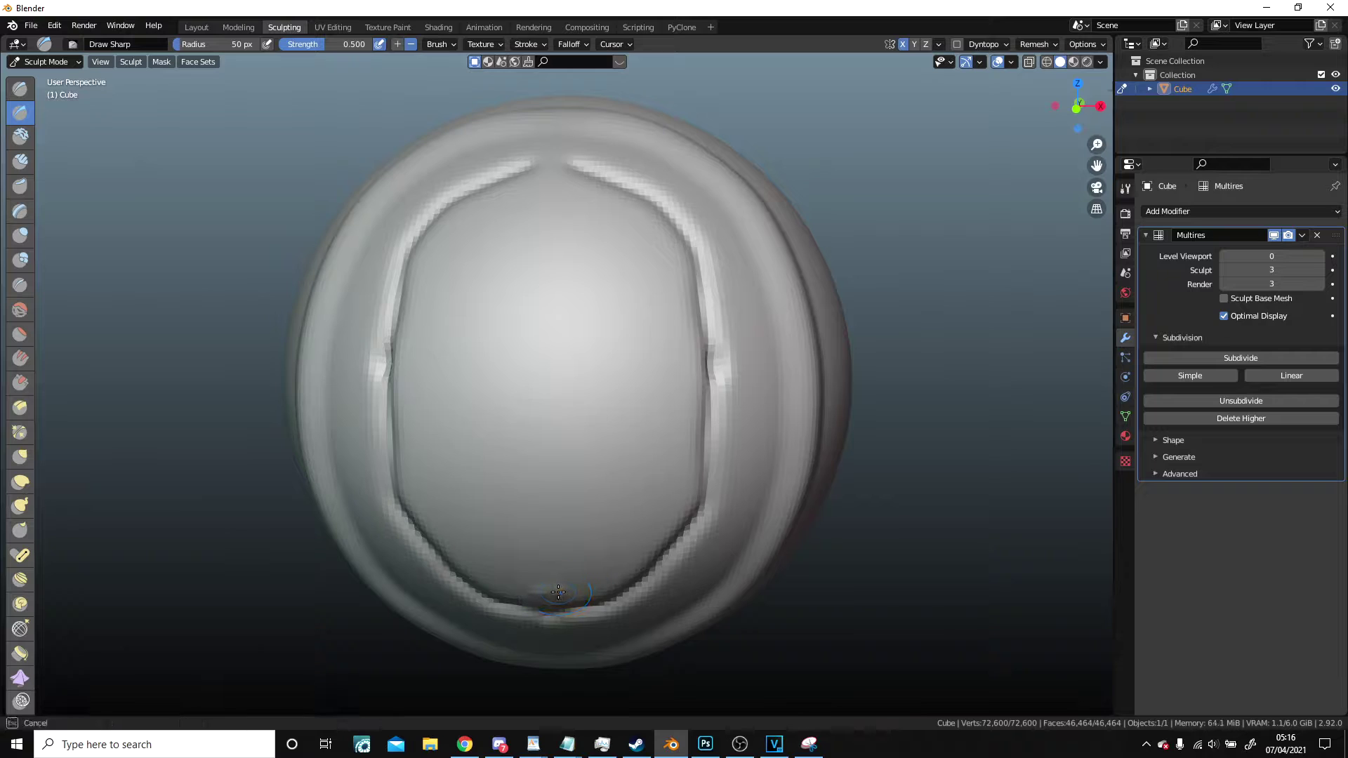
pyautogui.moveTo(668, 490); pyautogui.dragTo(660, 255)
pyautogui.moveTo(551, 190); pyautogui.dragTo(547, 191)
# - Switch to the Clay brush and set its radius to 95 px
pyautogui.scroll(-3, 694, 502)
pyautogui.scroll(3, 693, 502)
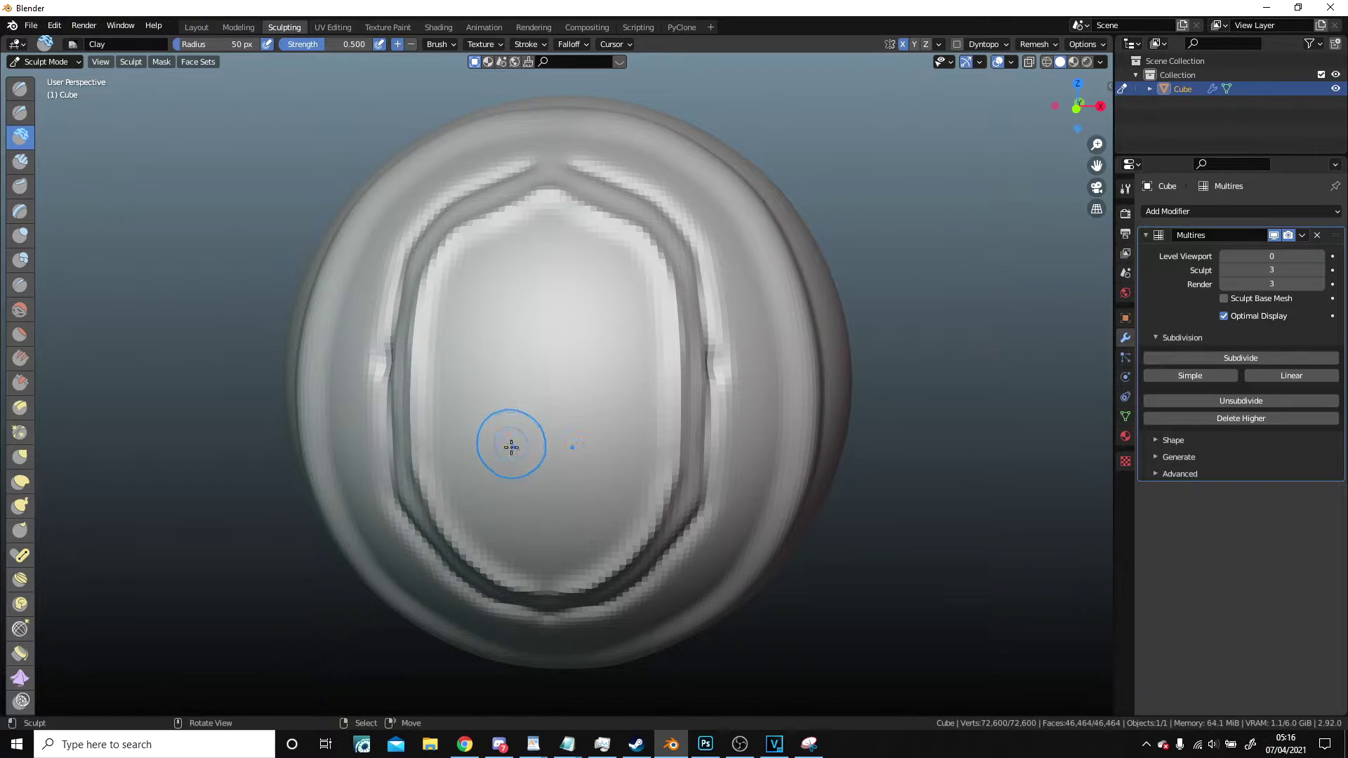
pyautogui.scroll(3, 523, 484)
pyautogui.press('f')
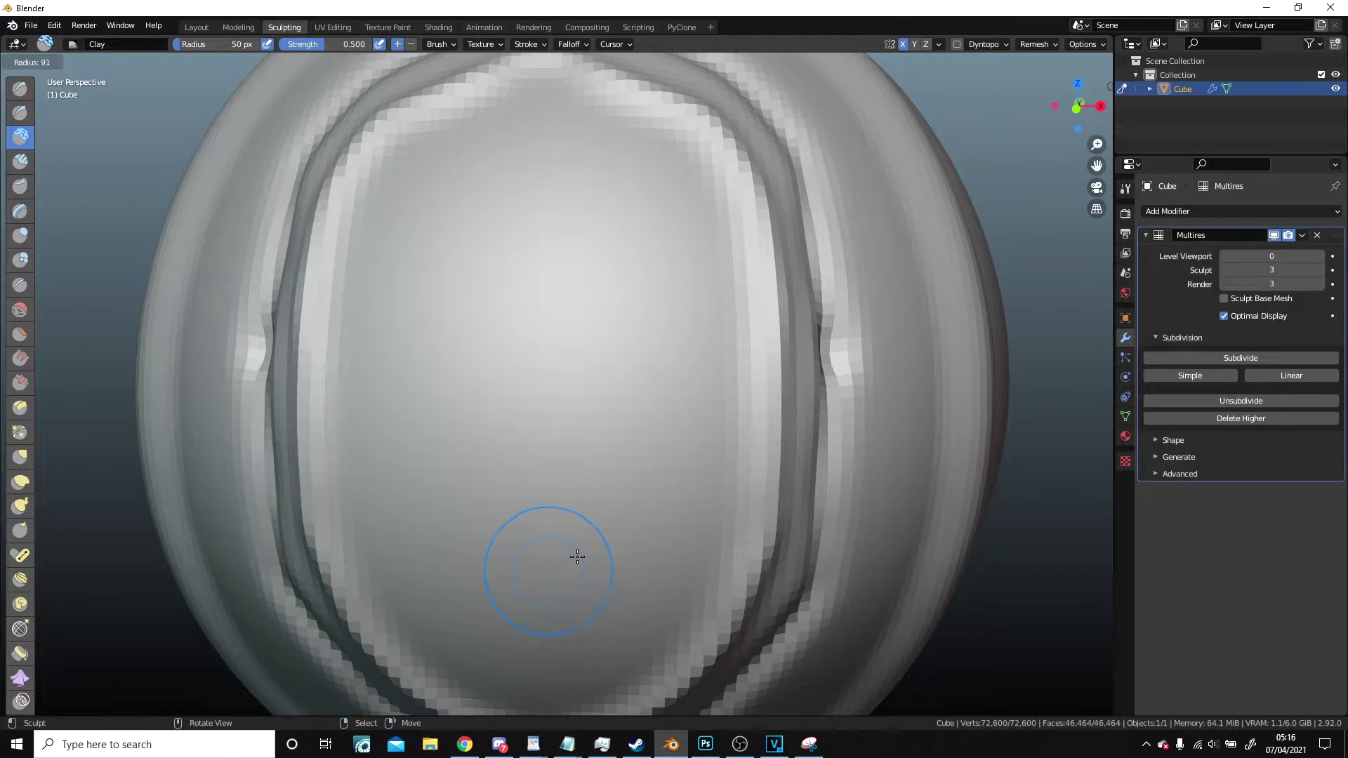
pyautogui.press('Escape')
pyautogui.scroll(-2, 572, 537)
pyautogui.press('f')
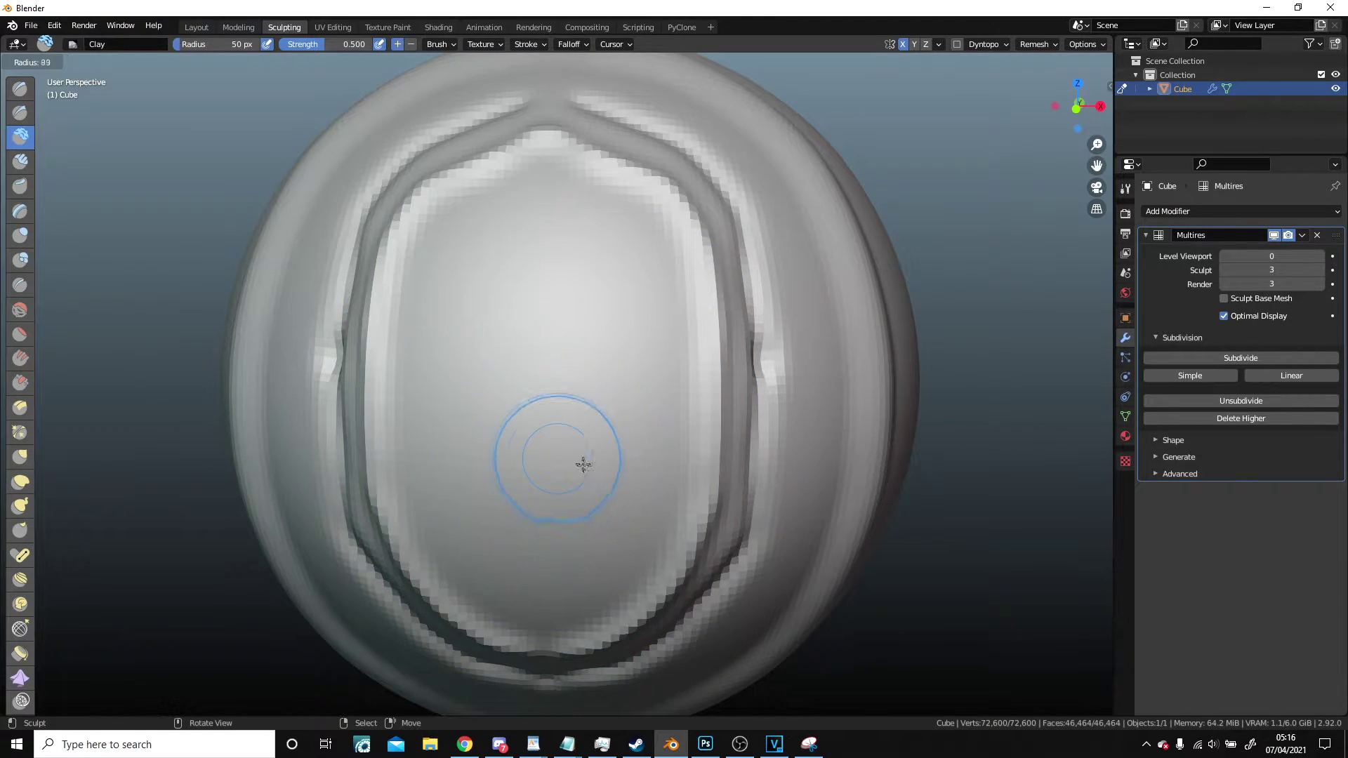
pyautogui.click(533, 433)
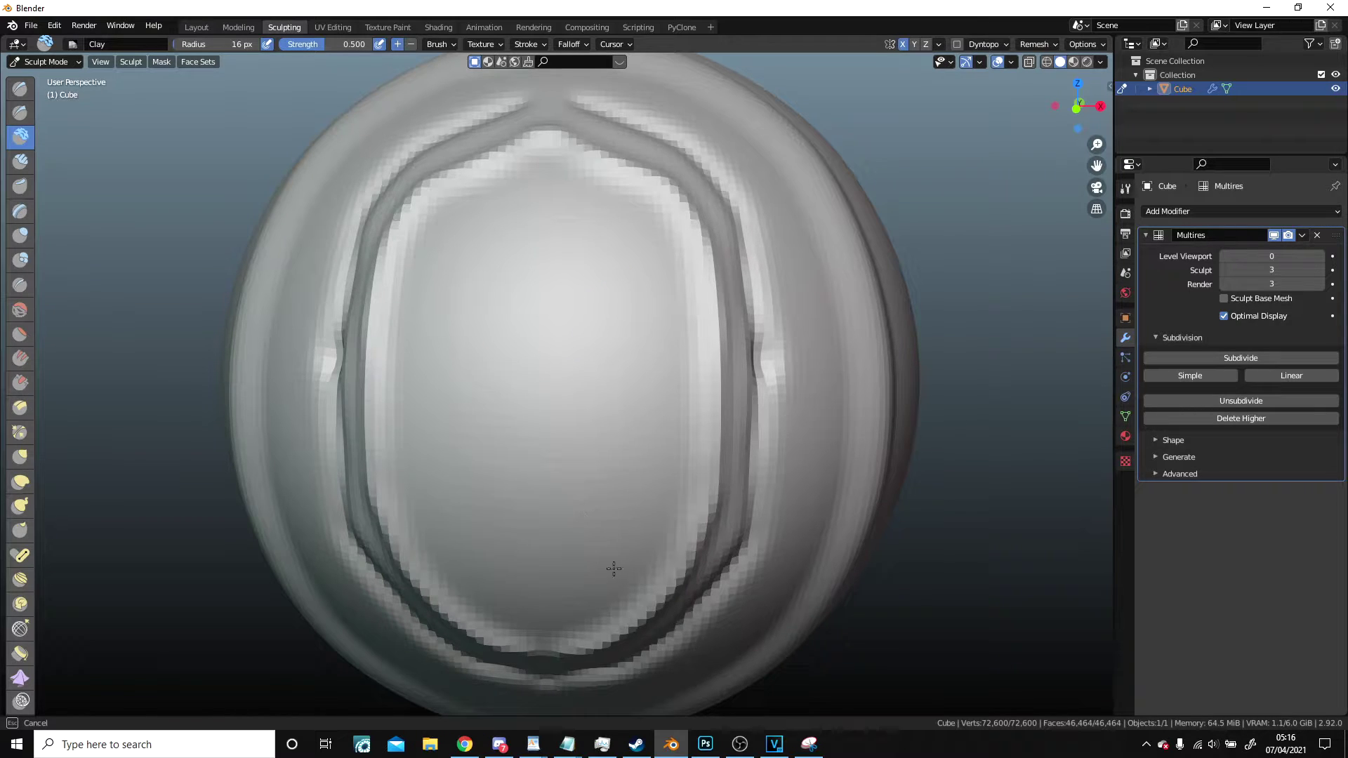
pyautogui.press('f')
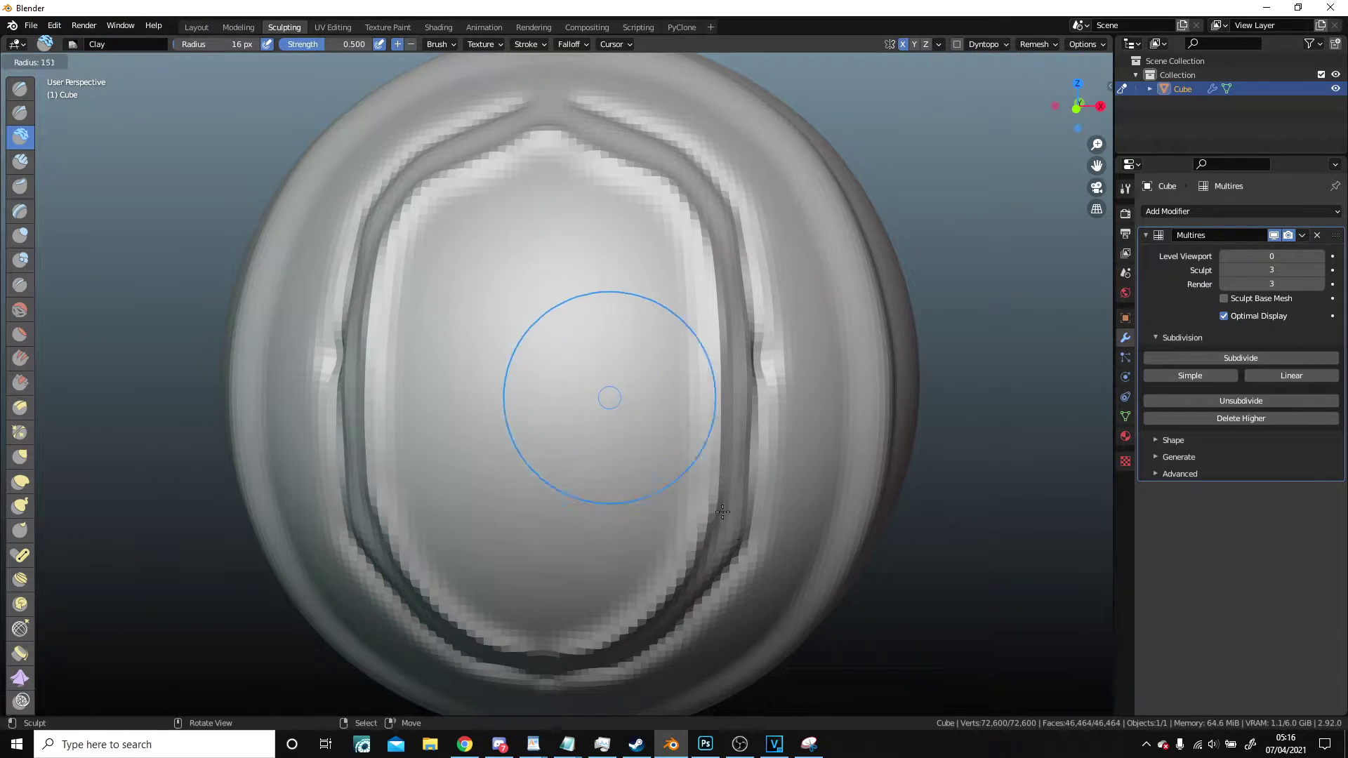
pyautogui.click(665, 469)
# - Build up the area inside the oval groove into a rounded mound with the Clay brush
pyautogui.moveTo(615, 283)
pyautogui.mouseDown()
pyautogui.moveTo(623, 424)
pyautogui.moveTo(551, 518)
pyautogui.moveTo(575, 593)
pyautogui.moveTo(520, 608)
pyautogui.moveTo(635, 545)
pyautogui.moveTo(656, 562)
pyautogui.moveTo(554, 434)
pyautogui.moveTo(671, 346)
pyautogui.moveTo(680, 280)
pyautogui.moveTo(668, 247)
pyautogui.moveTo(601, 188)
pyautogui.moveTo(541, 285)
pyautogui.moveTo(453, 279)
pyautogui.moveTo(464, 372)
pyautogui.mouseUp()
pyautogui.moveTo(518, 385); pyautogui.dragTo(548, 347, button='middle')
pyautogui.moveTo(479, 397)
pyautogui.mouseDown()
pyautogui.moveTo(617, 526)
pyautogui.moveTo(632, 376)
pyautogui.moveTo(566, 231)
pyautogui.moveTo(496, 296)
pyautogui.moveTo(479, 271)
pyautogui.mouseUp()
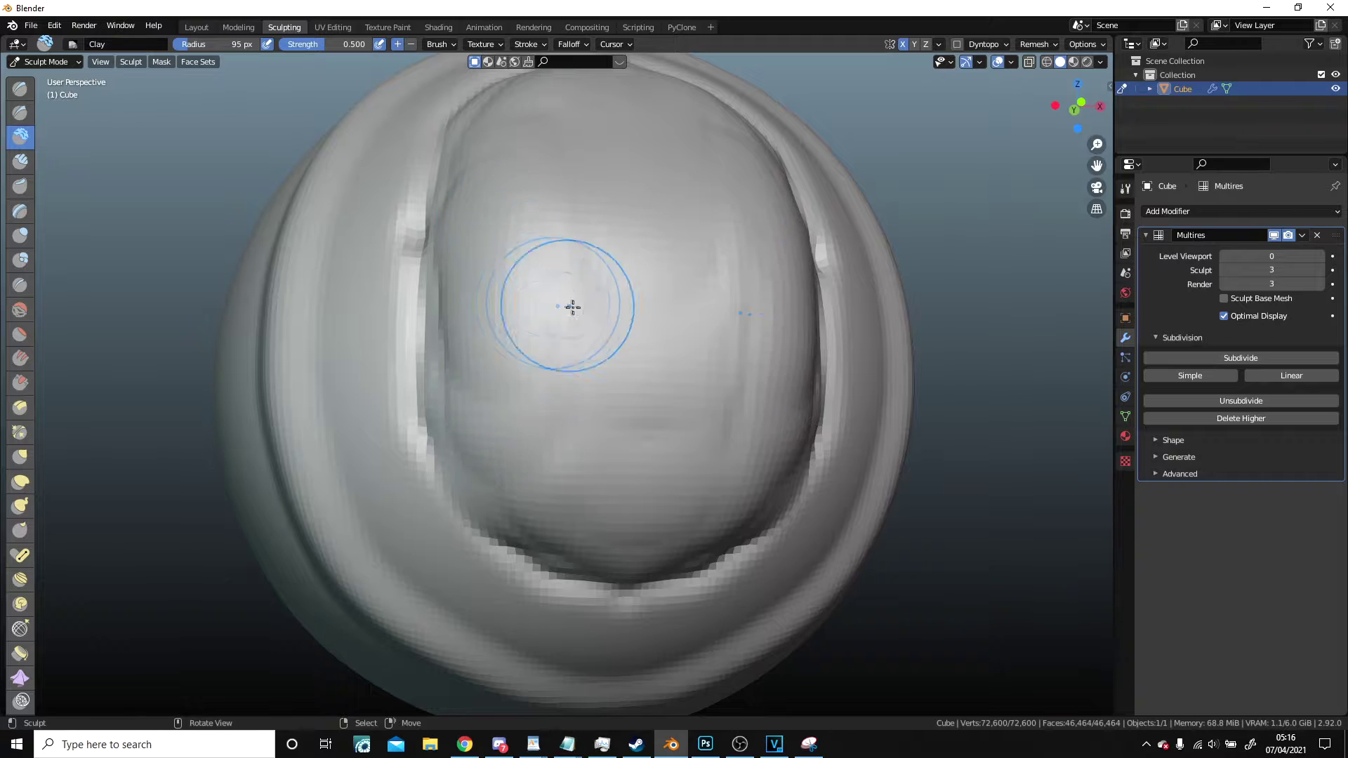
pyautogui.moveTo(571, 307); pyautogui.dragTo(567, 337, button='middle')
pyautogui.moveTo(481, 393)
pyautogui.mouseDown()
pyautogui.moveTo(457, 352)
pyautogui.moveTo(572, 234)
pyautogui.mouseUp()
pyautogui.scroll(-3, 549, 368)
pyautogui.scroll(3, 552, 390)
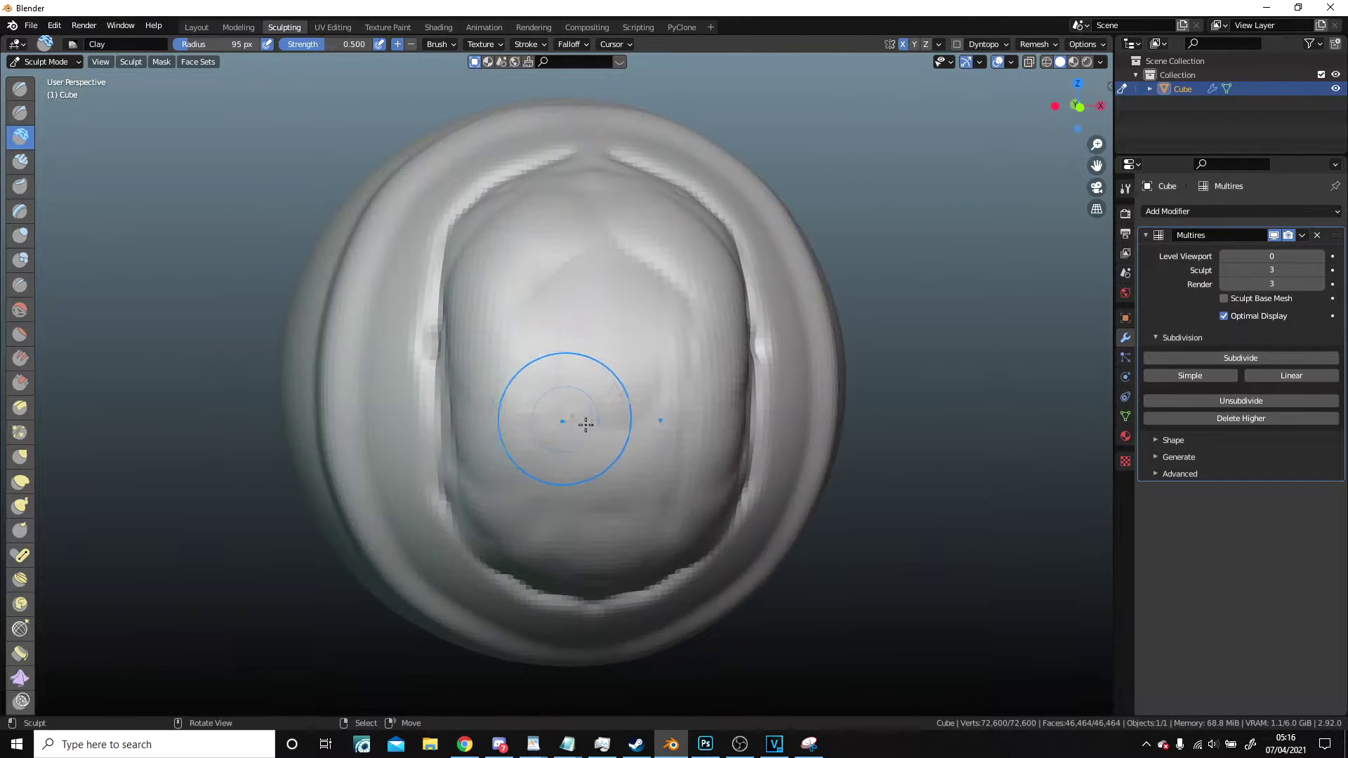
# - Smooth the strokes on the clay mound, working over both its face and its edges
pyautogui.moveTo(587, 422); pyautogui.dragTo(533, 451, button='middle')
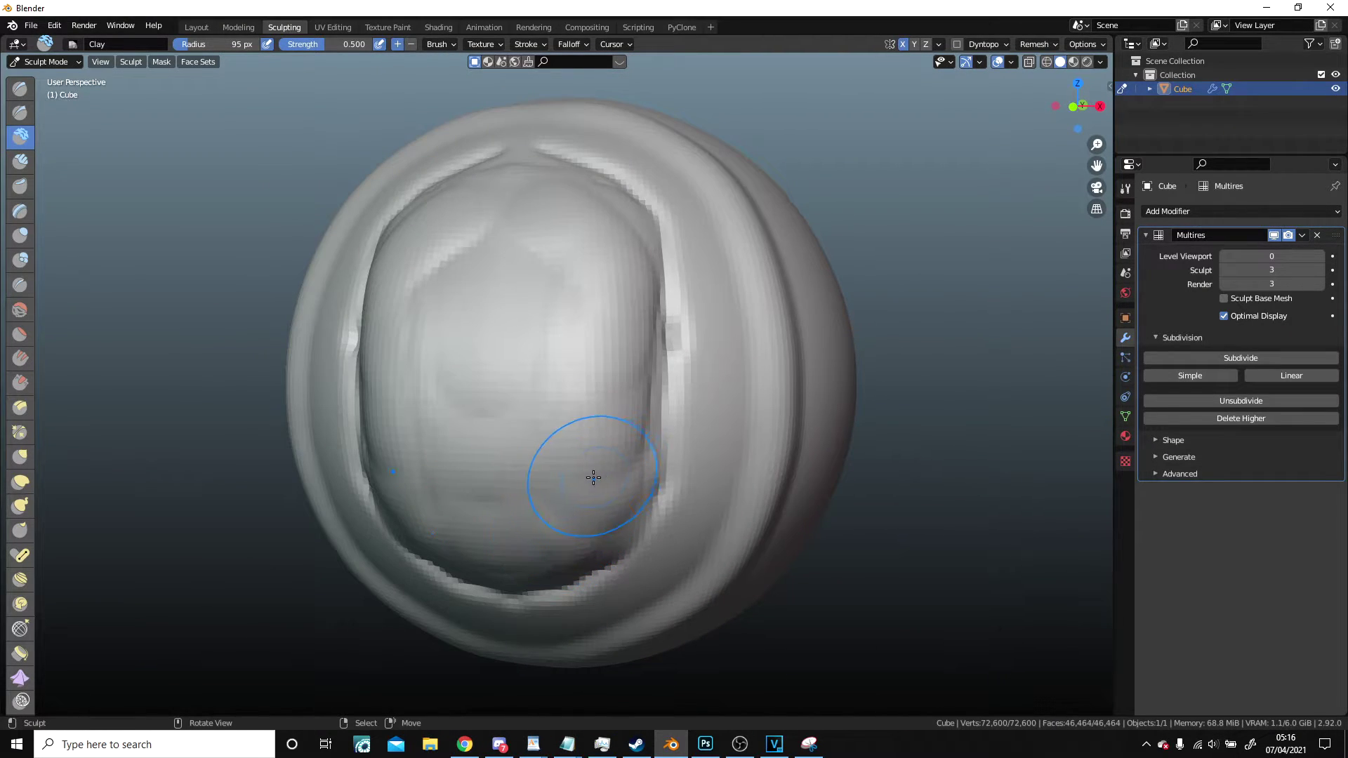
pyautogui.moveTo(492, 529)
pyautogui.mouseDown()
pyautogui.moveTo(601, 304)
pyautogui.moveTo(548, 190)
pyautogui.mouseUp()
pyautogui.moveTo(557, 492); pyautogui.dragTo(577, 463)
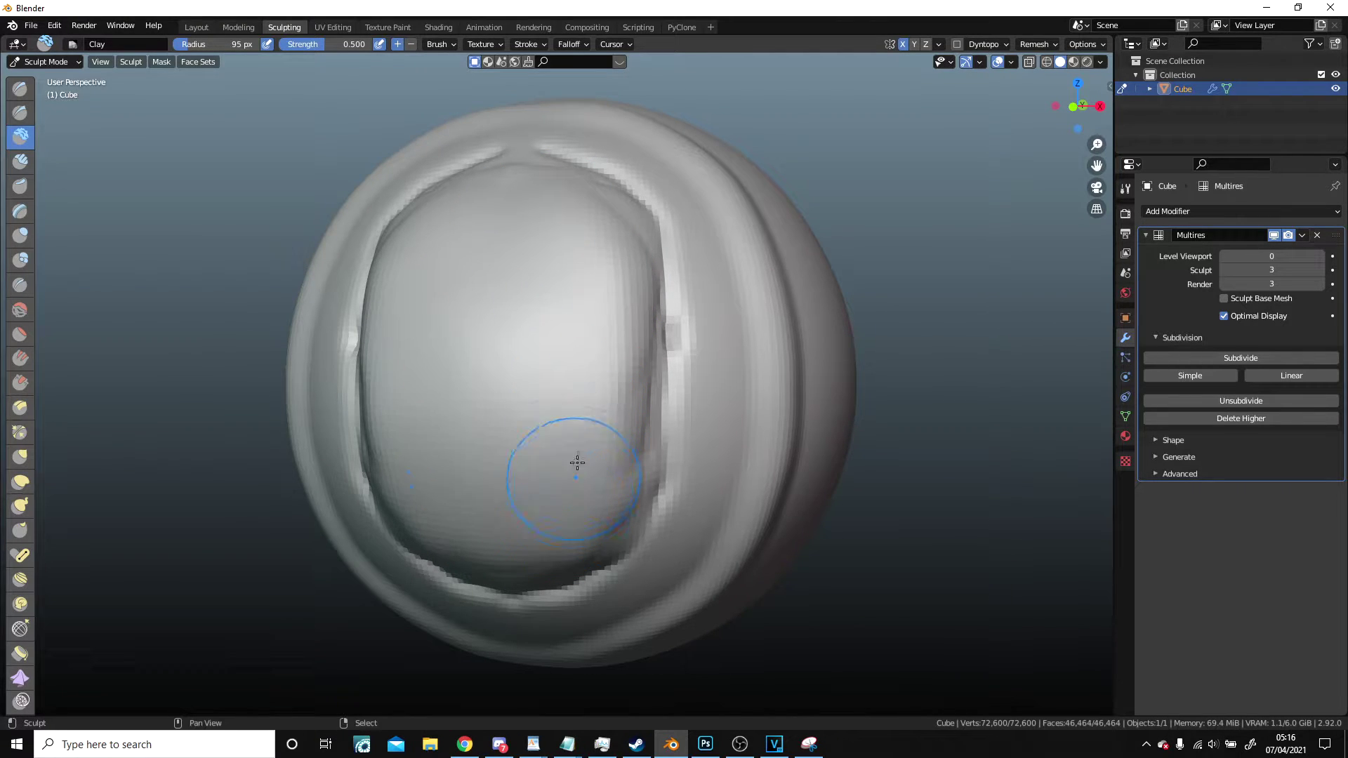
pyautogui.moveTo(539, 474); pyautogui.dragTo(437, 480, button='middle')
pyautogui.moveTo(425, 382)
pyautogui.mouseDown()
pyautogui.moveTo(425, 285)
pyautogui.moveTo(439, 251)
pyautogui.mouseUp()
pyautogui.moveTo(447, 200); pyautogui.dragTo(530, 256, button='middle')
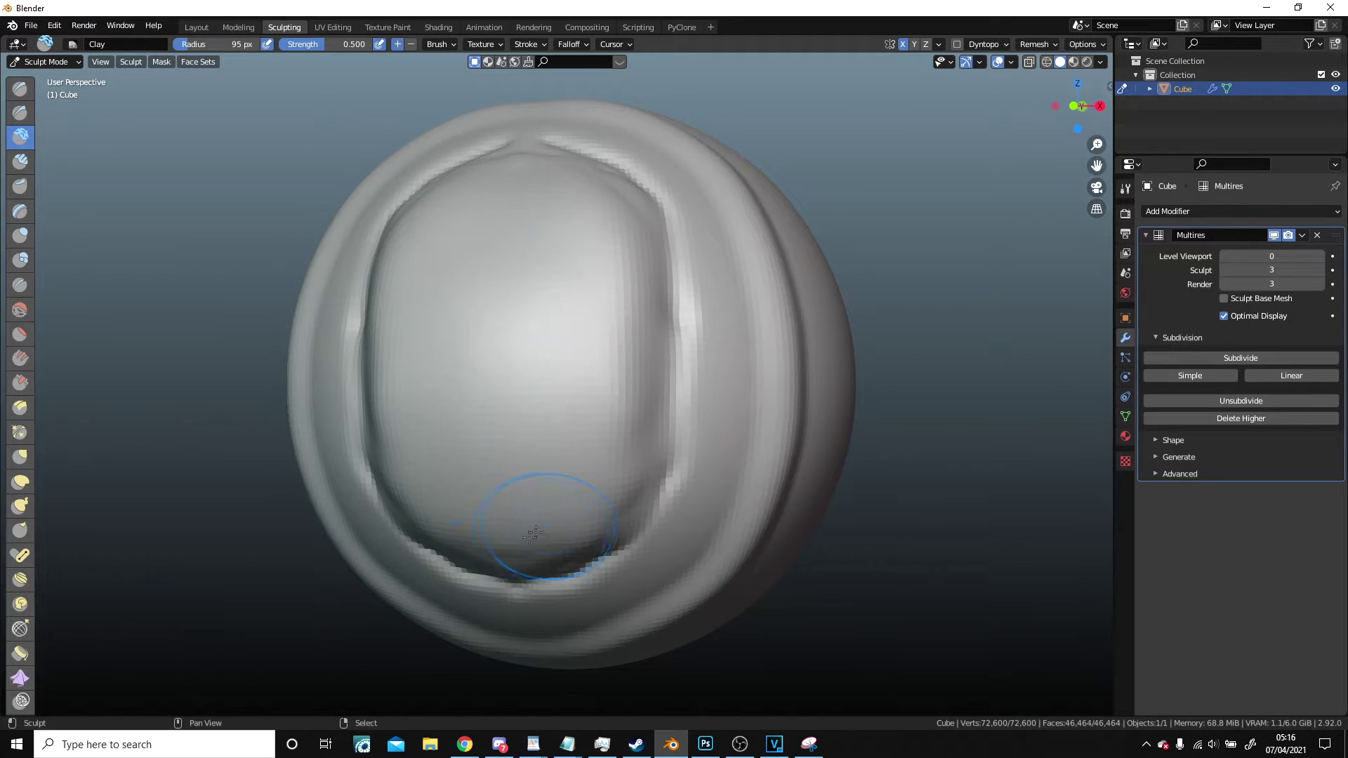
# - Switch to the Clay Strips brush, enlarge it to 169 px and layer rough strips over the mound
pyautogui.click(20, 169)
pyautogui.scroll(4, 542, 334)
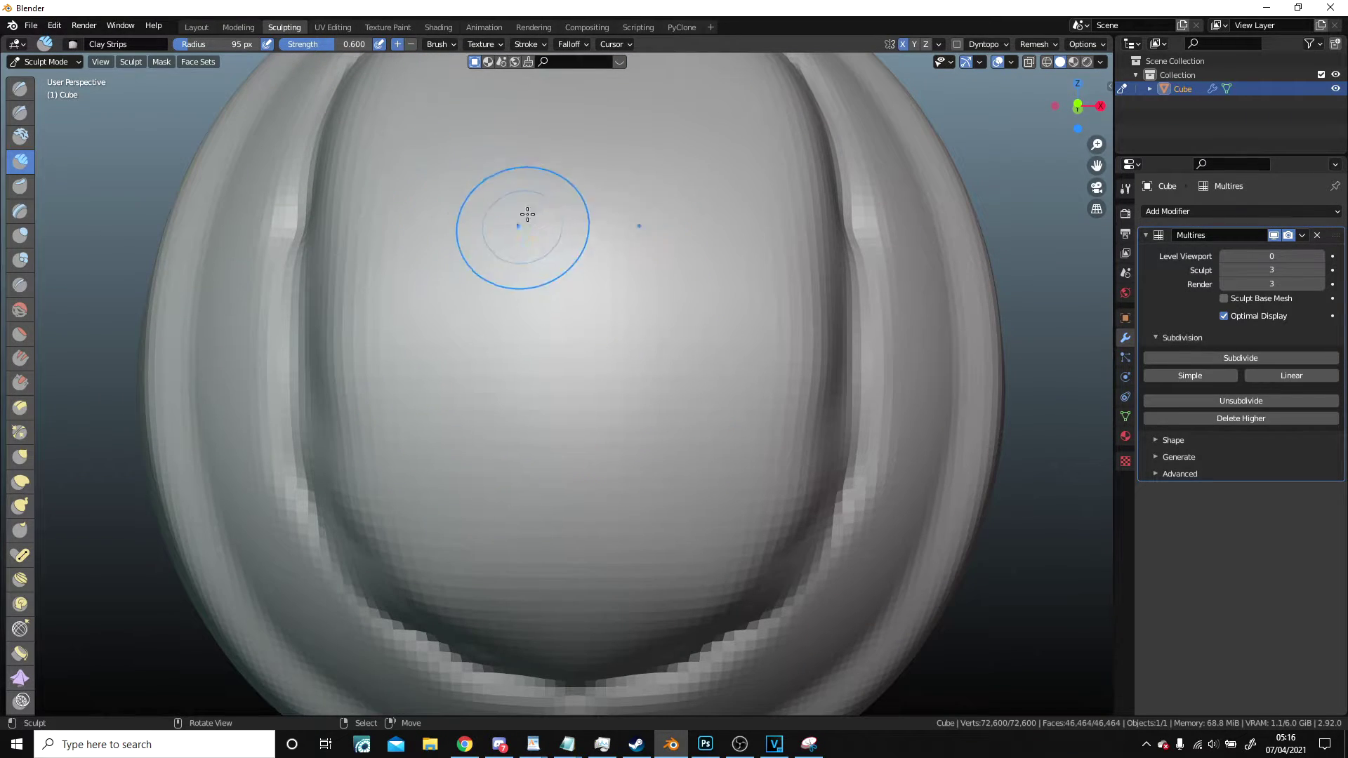
pyautogui.moveTo(405, 270)
pyautogui.mouseDown()
pyautogui.moveTo(463, 365)
pyautogui.moveTo(491, 312)
pyautogui.moveTo(516, 425)
pyautogui.moveTo(499, 166)
pyautogui.moveTo(473, 400)
pyautogui.moveTo(486, 450)
pyautogui.moveTo(516, 302)
pyautogui.mouseUp()
pyautogui.scroll(-1, 521, 421)
pyautogui.press('f')
pyautogui.click(577, 437)
pyautogui.moveTo(552, 365); pyautogui.dragTo(576, 394, button='middle')
pyautogui.moveTo(580, 400)
pyautogui.mouseDown()
pyautogui.moveTo(660, 447)
pyautogui.moveTo(686, 587)
pyautogui.mouseUp()
pyautogui.moveTo(611, 519); pyautogui.dragTo(597, 506, button='middle')
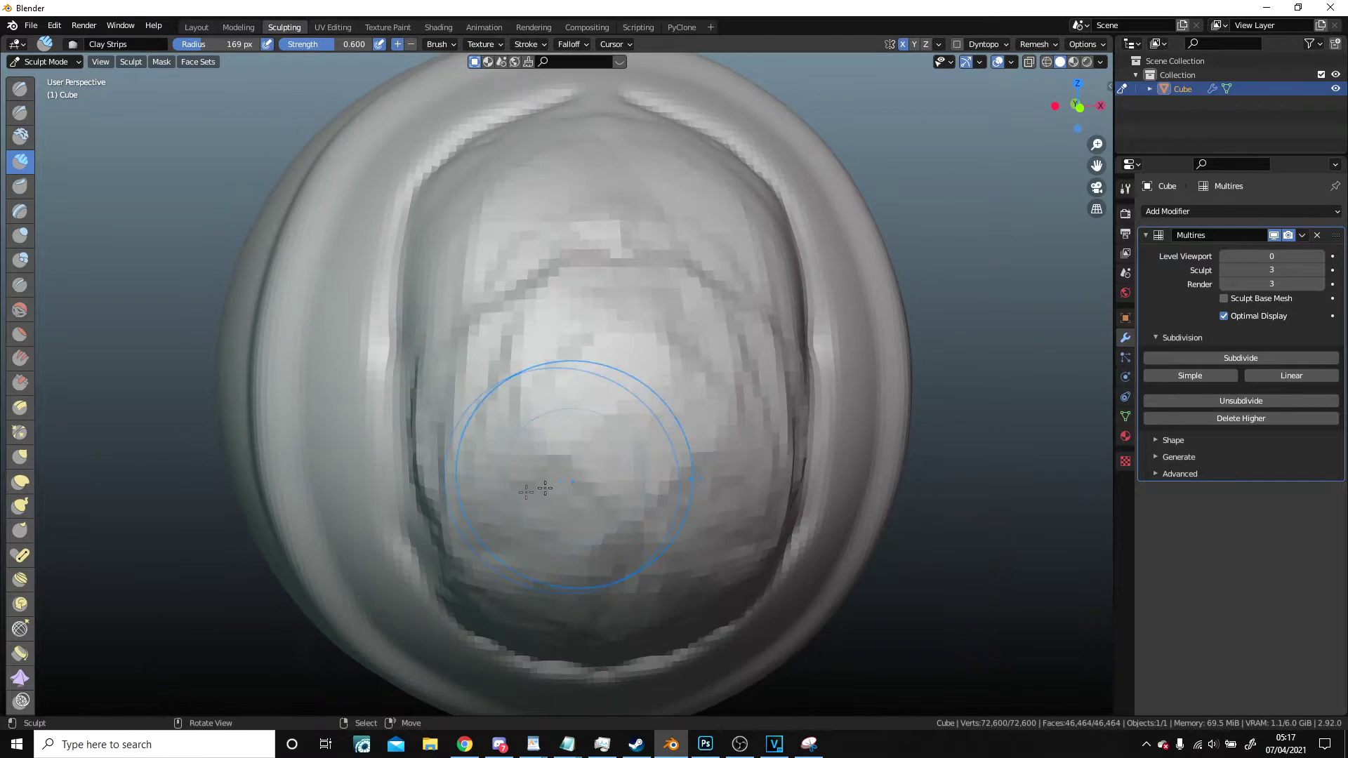
# - Add more Clay Strips strokes to the mound's lower half until it protrudes from the sphere
pyautogui.moveTo(571, 475)
pyautogui.mouseDown()
pyautogui.moveTo(494, 475)
pyautogui.moveTo(628, 498)
pyautogui.moveTo(541, 632)
pyautogui.moveTo(617, 602)
pyautogui.moveTo(587, 534)
pyautogui.moveTo(633, 458)
pyautogui.mouseUp()
pyautogui.moveTo(633, 458); pyautogui.dragTo(572, 377, button='middle')
pyautogui.moveTo(572, 377)
pyautogui.mouseDown()
pyautogui.moveTo(597, 456)
pyautogui.moveTo(590, 439)
pyautogui.moveTo(723, 510)
pyautogui.moveTo(674, 467)
pyautogui.moveTo(602, 506)
pyautogui.moveTo(632, 464)
pyautogui.moveTo(584, 436)
pyautogui.moveTo(632, 523)
pyautogui.moveTo(677, 526)
pyautogui.moveTo(761, 338)
pyautogui.mouseUp()
pyautogui.scroll(-3, 761, 338)
pyautogui.moveTo(761, 338); pyautogui.dragTo(878, 393, button='middle')
pyautogui.scroll(3, 913, 414)
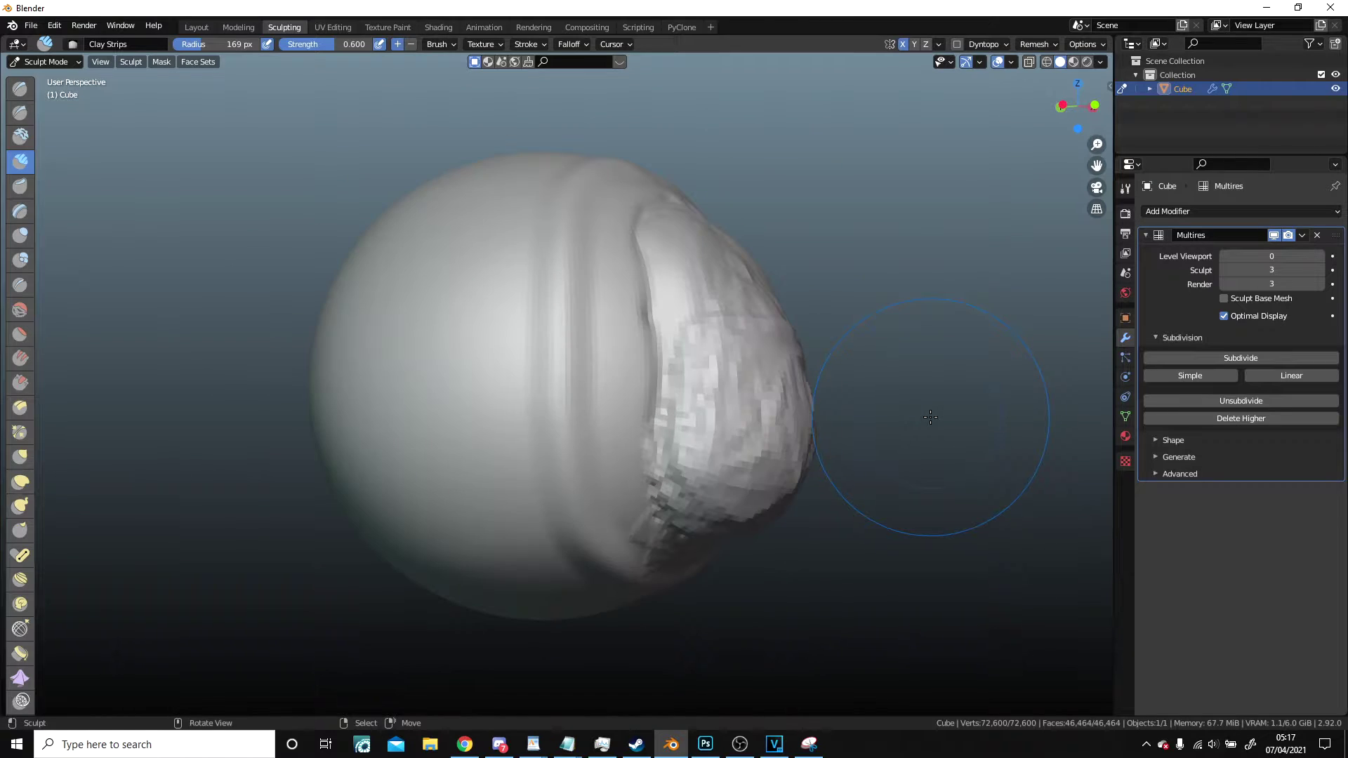
# - Smooth away the rough strip texture across the protruding mound
pyautogui.moveTo(759, 386); pyautogui.dragTo(710, 486)
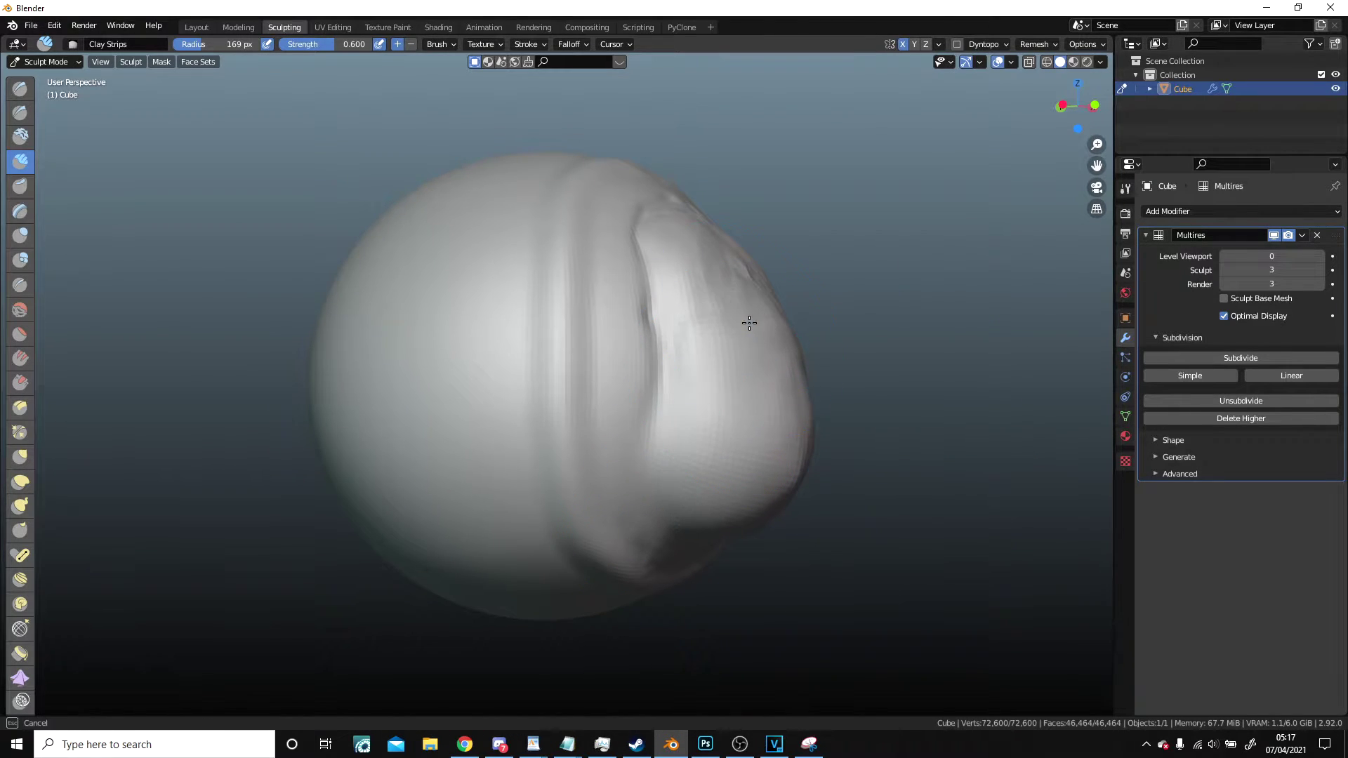
pyautogui.moveTo(928, 396); pyautogui.dragTo(767, 367, button='middle')
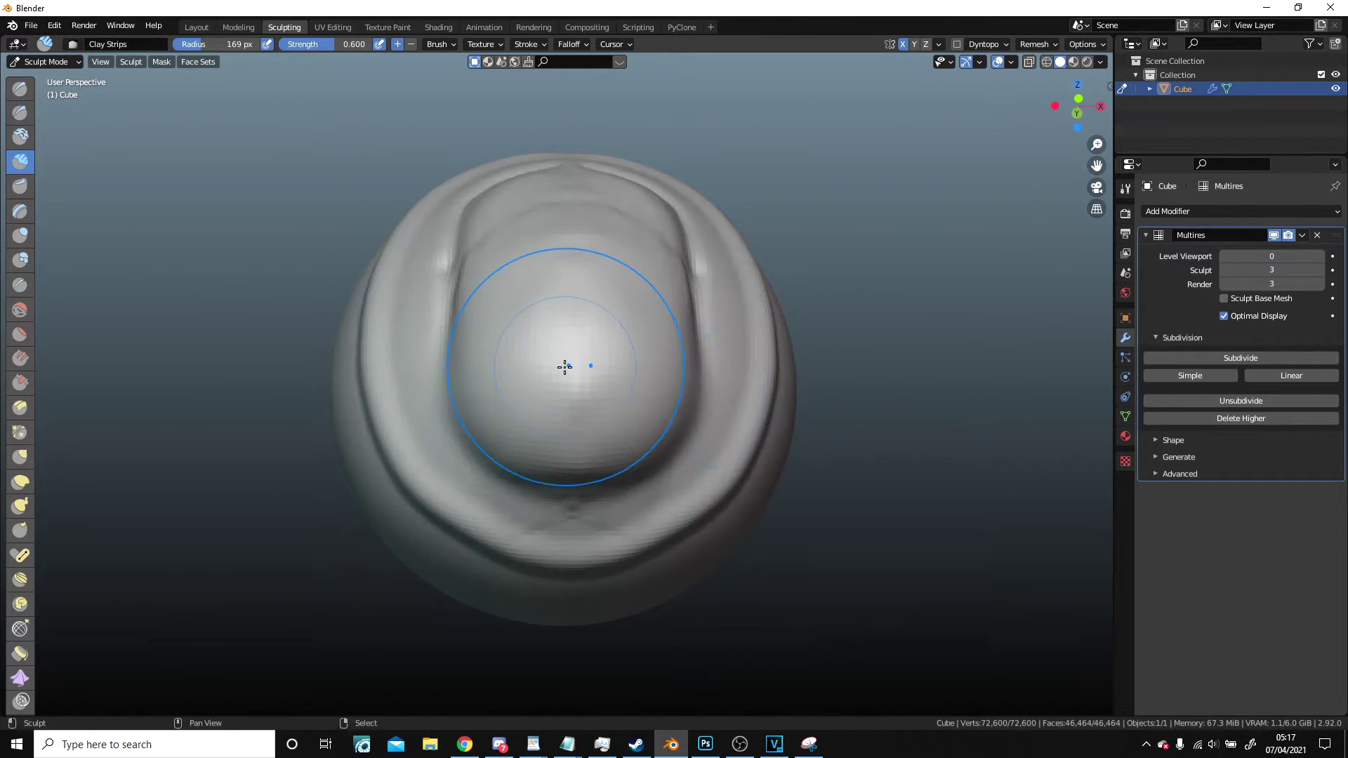
pyautogui.scroll(1, 565, 367)
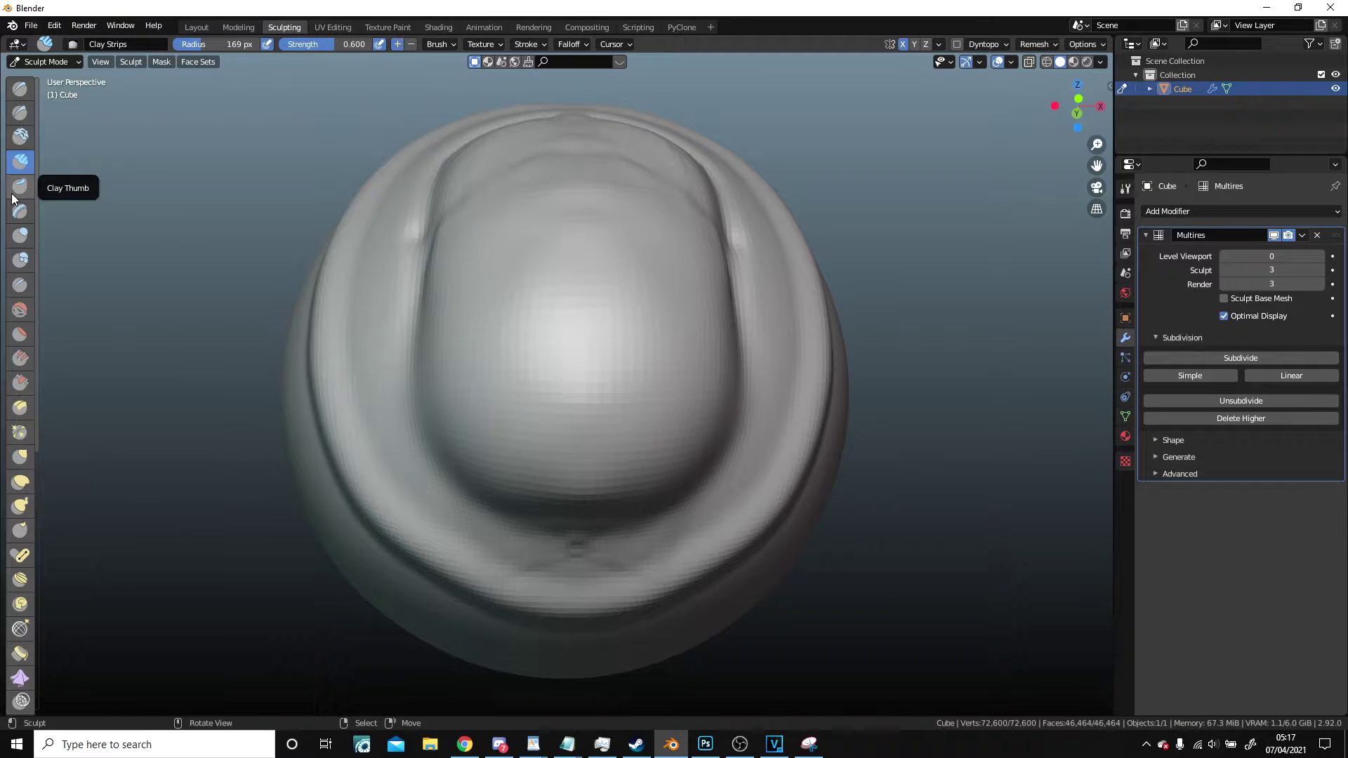
# - Reshape the mound's face with the Clay Thumb brush at 215 px, leaving a vertical ridge along its centre
pyautogui.click(14, 190)
pyautogui.scroll(3, 526, 367)
pyautogui.scroll(-3, 542, 394)
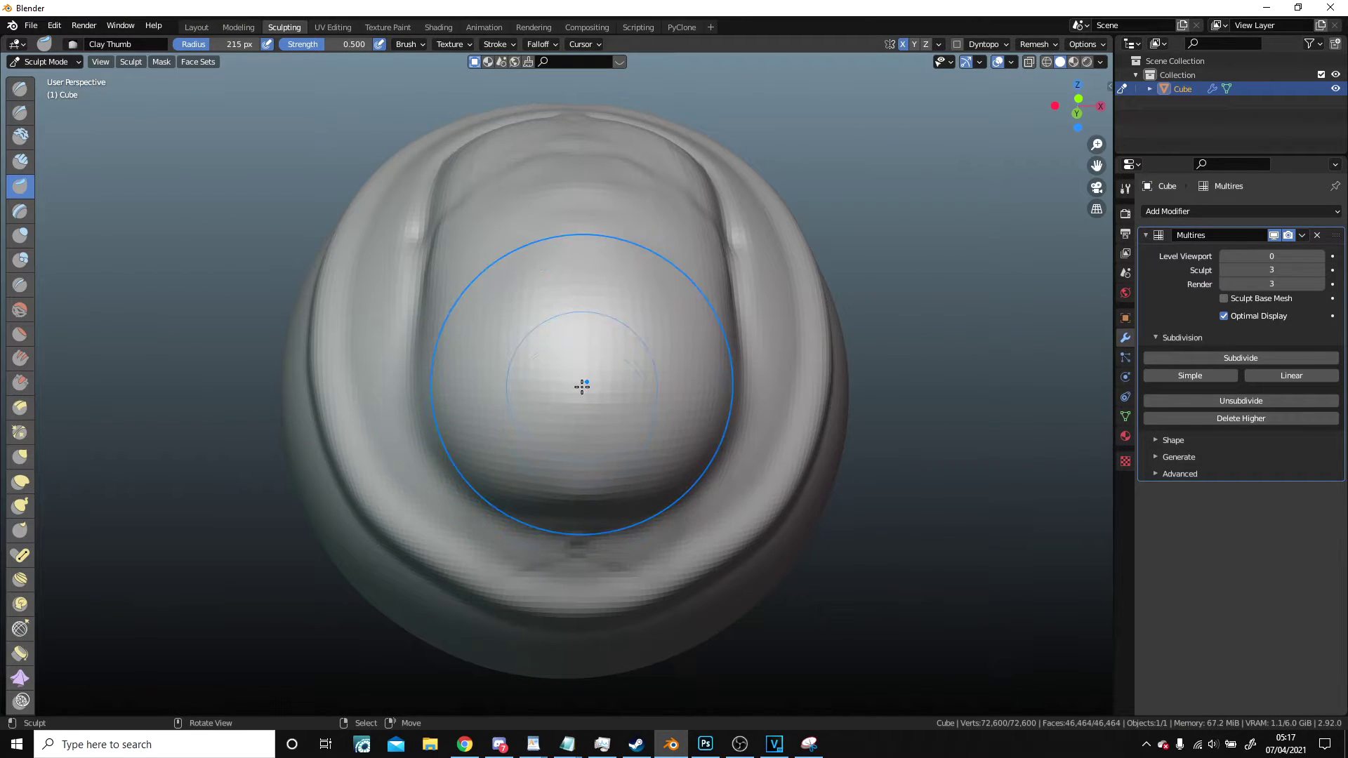
pyautogui.scroll(2, 571, 456)
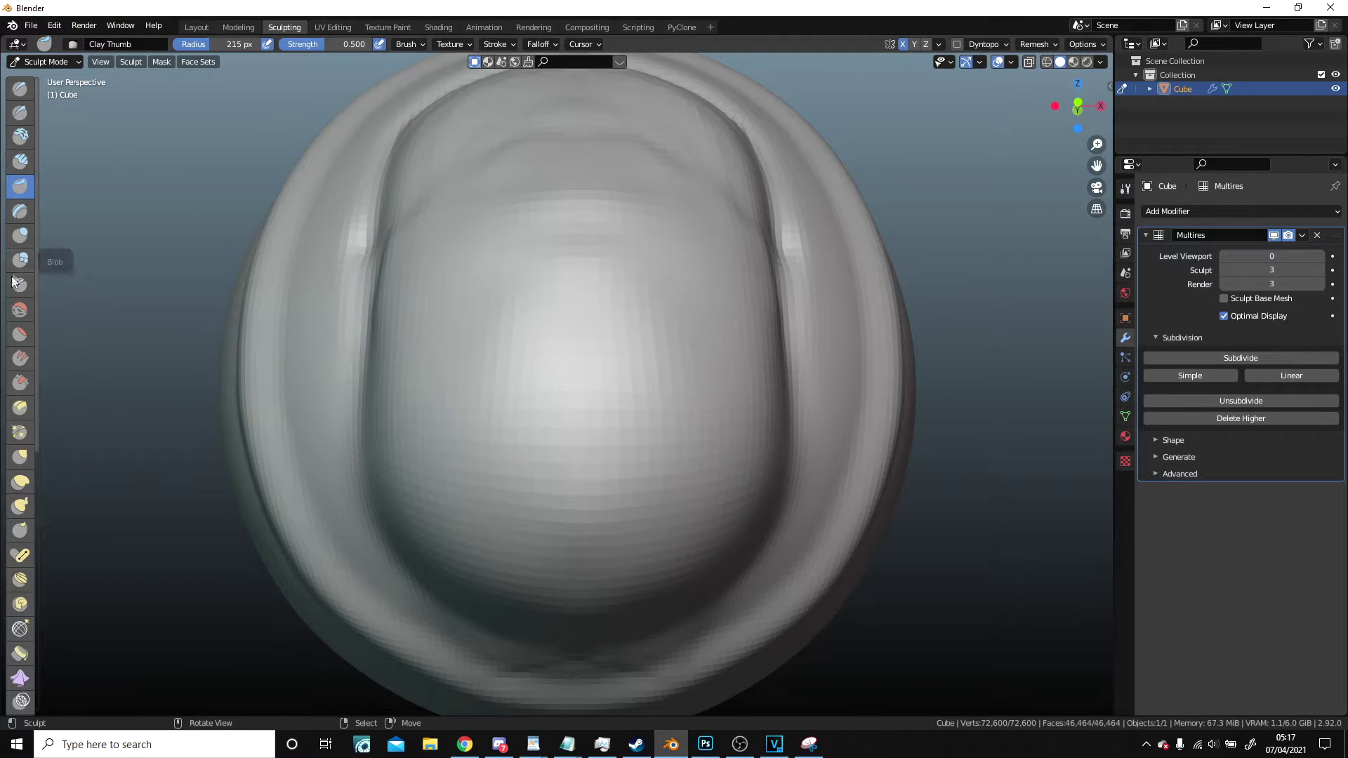
pyautogui.moveTo(566, 466)
pyautogui.mouseDown()
pyautogui.moveTo(515, 199)
pyautogui.moveTo(518, 452)
pyautogui.moveTo(570, 392)
pyautogui.moveTo(280, 250)
pyautogui.moveTo(559, 367)
pyautogui.moveTo(472, 252)
pyautogui.moveTo(502, 386)
pyautogui.moveTo(515, 211)
pyautogui.moveTo(532, 277)
pyautogui.mouseUp()
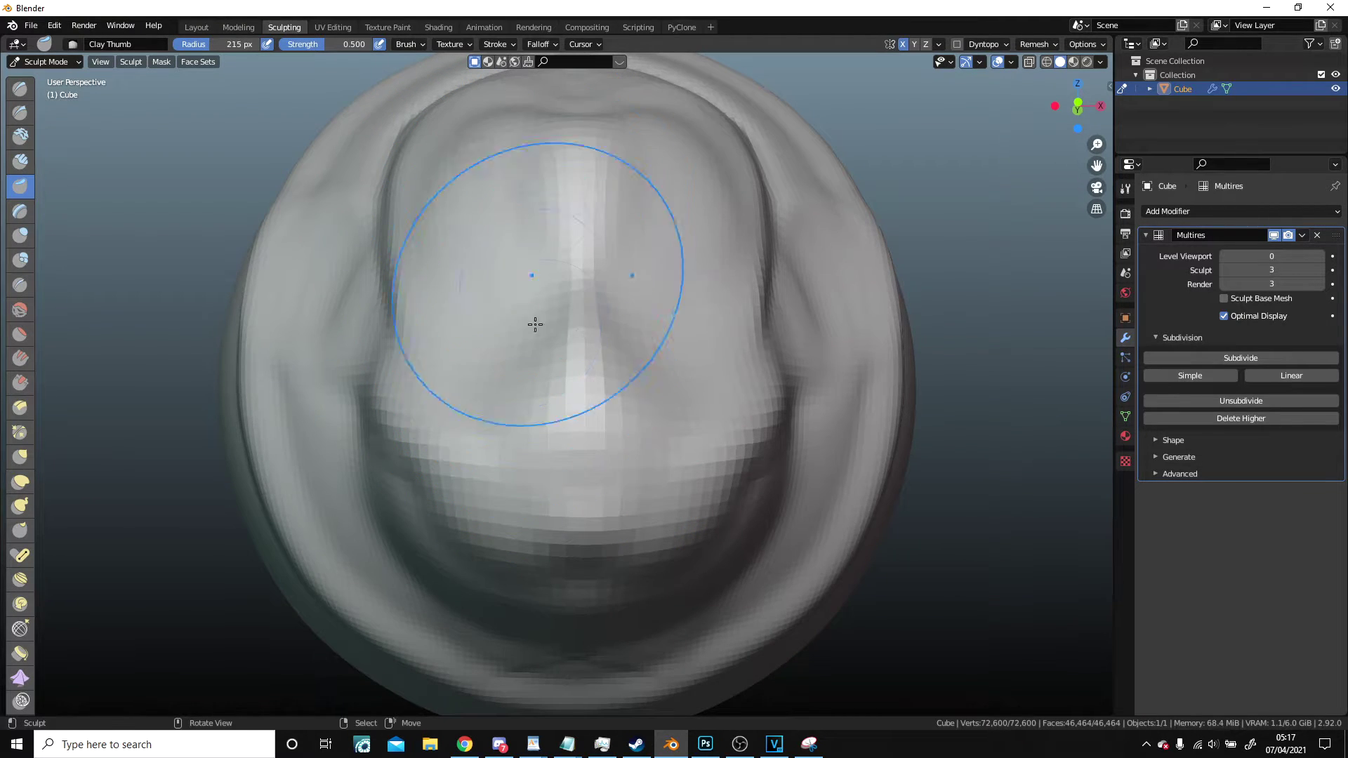
# - Push mirrored Clay Thumb strokes across the oval ring on both sides of the mound
pyautogui.scroll(-2, 631, 386)
pyautogui.moveTo(745, 466); pyautogui.dragTo(808, 572, button='middle')
pyautogui.moveTo(782, 436)
pyautogui.mouseDown(button='middle')
pyautogui.moveTo(744, 385)
pyautogui.moveTo(683, 374)
pyautogui.moveTo(679, 406)
pyautogui.moveTo(700, 403)
pyautogui.mouseUp(button='middle')
pyautogui.scroll(2, 401, 392)
pyautogui.moveTo(346, 323)
pyautogui.mouseDown()
pyautogui.moveTo(443, 352)
pyautogui.moveTo(423, 330)
pyautogui.mouseUp()
pyautogui.scroll(-3, 422, 311)
pyautogui.scroll(1, 588, 379)
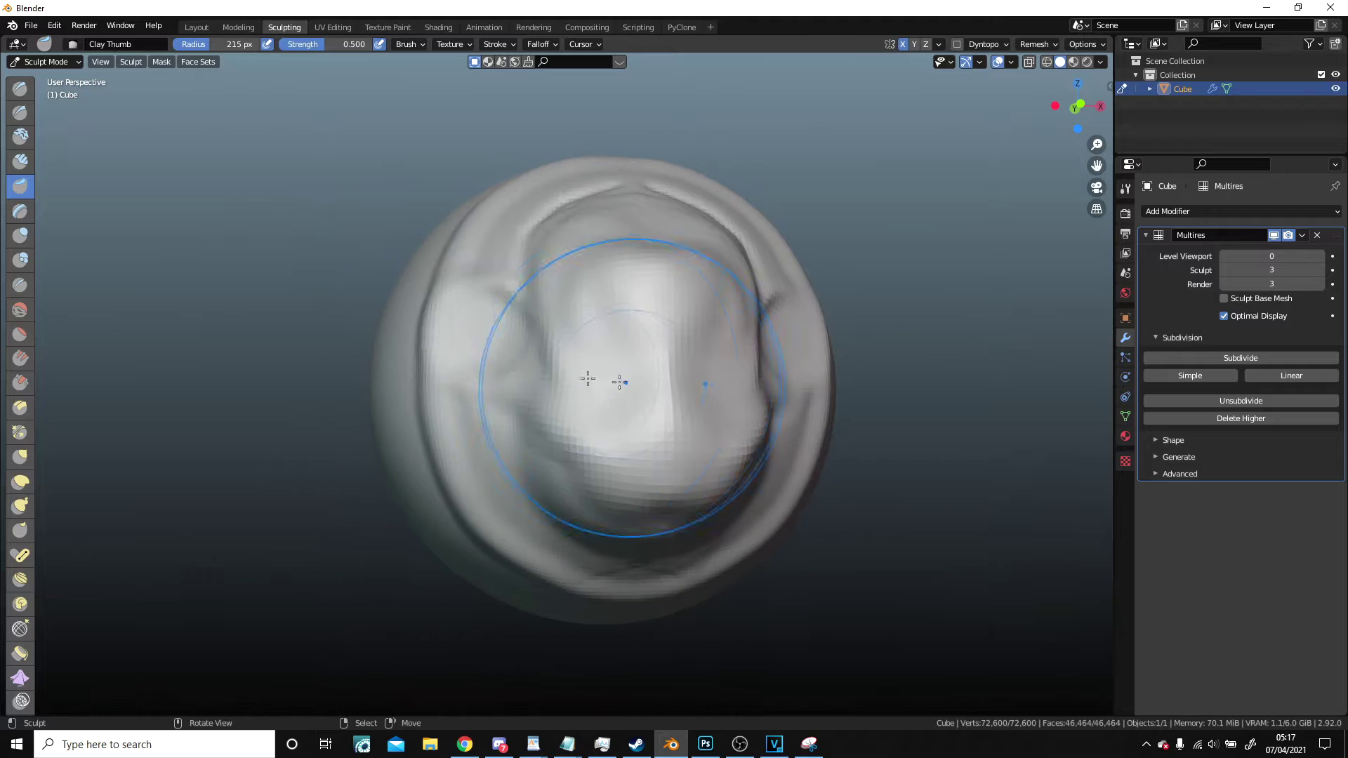
# - With the Layer brush at 101 px, sculpt a raised C-shaped band on the side of the sphere beside the mound
pyautogui.click(23, 217)
pyautogui.scroll(2, 337, 288)
pyautogui.moveTo(414, 309); pyautogui.dragTo(505, 319, button='middle')
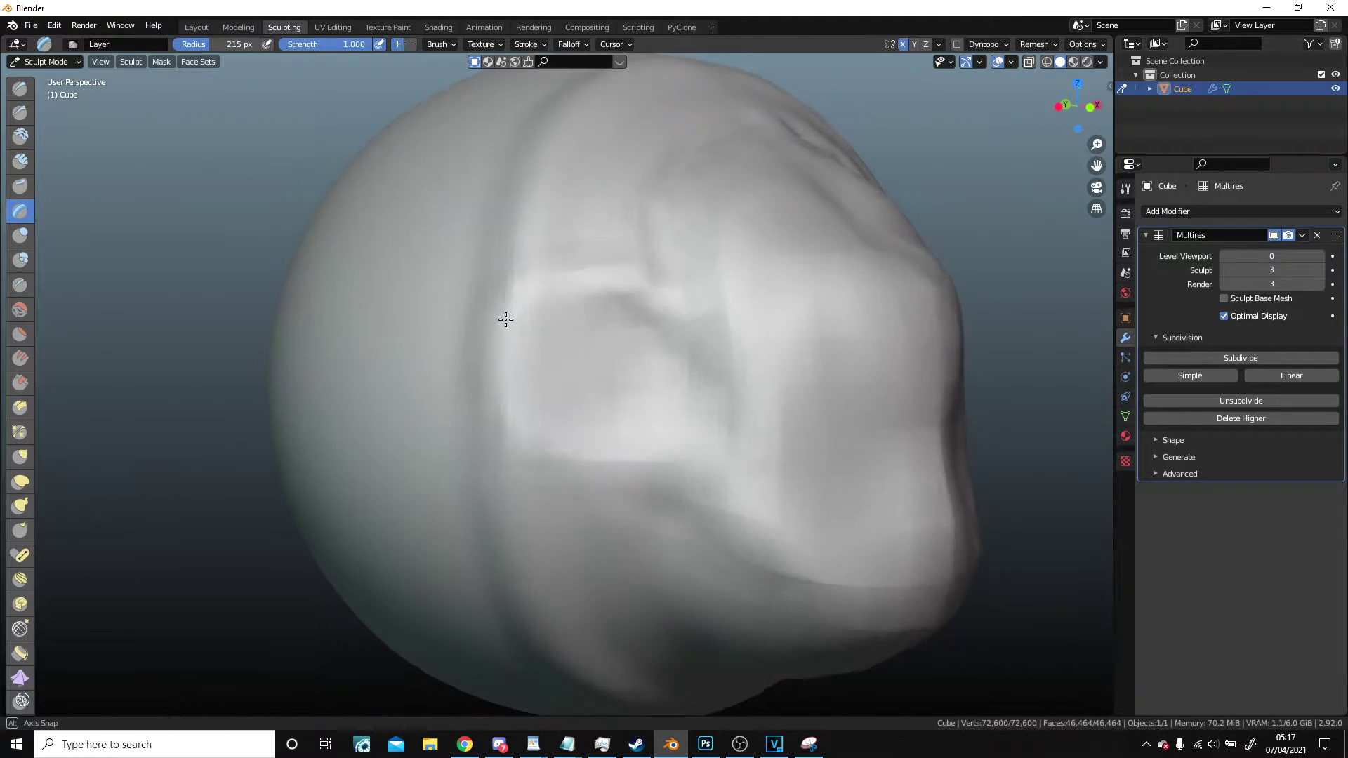
pyautogui.scroll(1, 561, 333)
pyautogui.press('f')
pyautogui.click(570, 422)
pyautogui.moveTo(692, 295)
pyautogui.mouseDown()
pyautogui.moveTo(688, 280)
pyautogui.moveTo(535, 256)
pyautogui.moveTo(527, 463)
pyautogui.moveTo(688, 505)
pyautogui.mouseUp()
pyautogui.moveTo(580, 469); pyautogui.dragTo(686, 512)
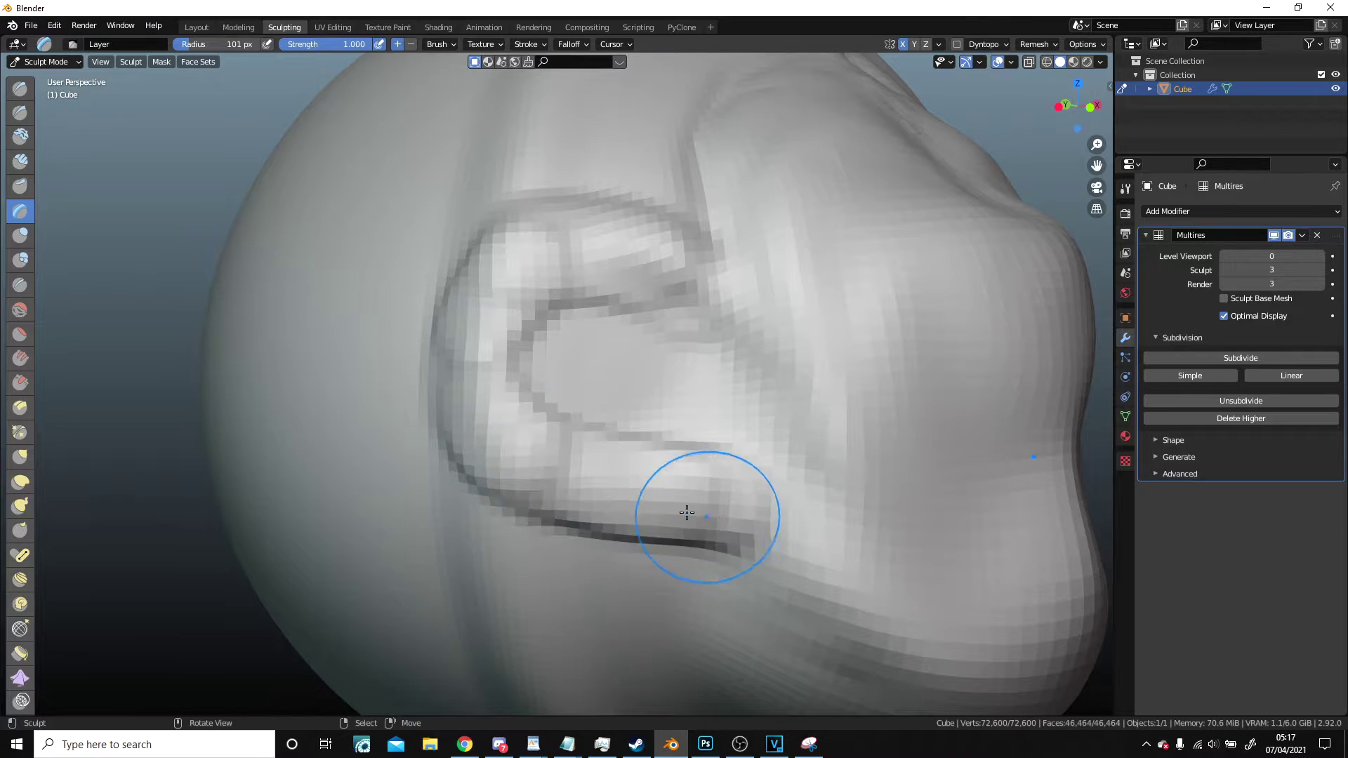
# - Fill in the C-shaped band with the Layer brush to form a solid mirrored side pad, and check both sides
pyautogui.moveTo(548, 342)
pyautogui.mouseDown()
pyautogui.moveTo(632, 234)
pyautogui.moveTo(728, 343)
pyautogui.moveTo(810, 506)
pyautogui.moveTo(668, 480)
pyautogui.moveTo(808, 590)
pyautogui.moveTo(813, 554)
pyautogui.mouseUp()
pyautogui.moveTo(813, 554)
pyautogui.mouseDown(button='middle')
pyautogui.moveTo(740, 546)
pyautogui.moveTo(450, 363)
pyautogui.mouseUp(button='middle')
pyautogui.moveTo(558, 377)
pyautogui.mouseDown()
pyautogui.moveTo(528, 431)
pyautogui.moveTo(486, 328)
pyautogui.mouseUp()
pyautogui.scroll(-4, 558, 337)
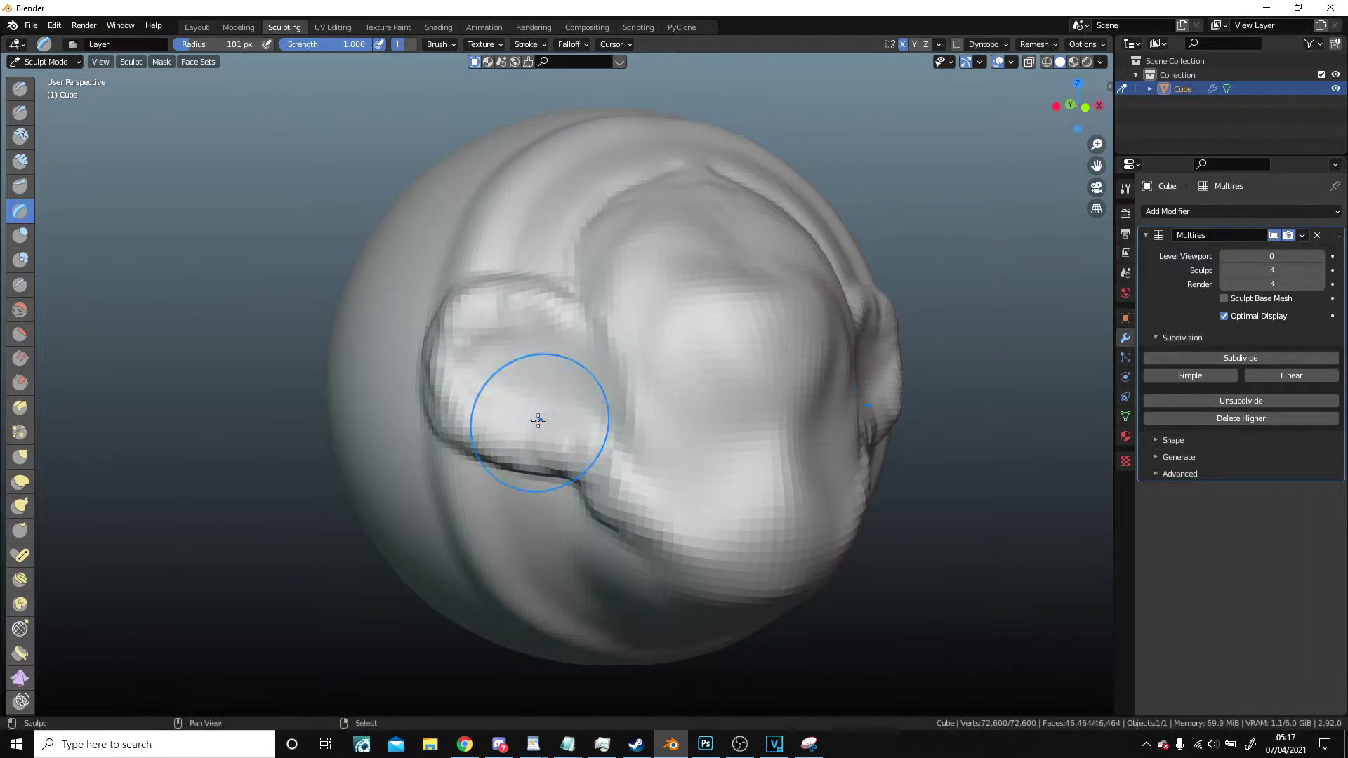
pyautogui.scroll(-4, 659, 430)
pyautogui.moveTo(664, 433); pyautogui.dragTo(593, 449, button='middle')
pyautogui.scroll(3, 590, 451)
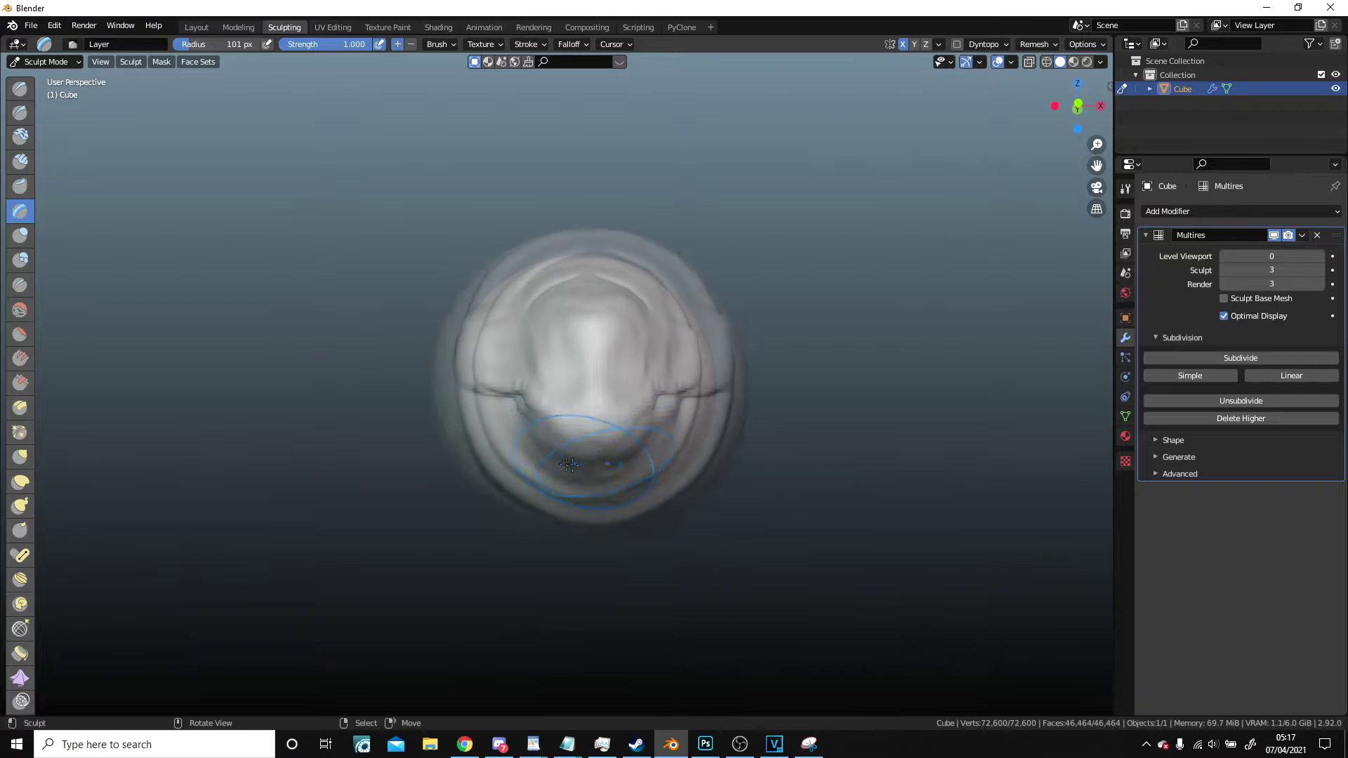
pyautogui.moveTo(497, 458); pyautogui.dragTo(587, 462, button='middle')
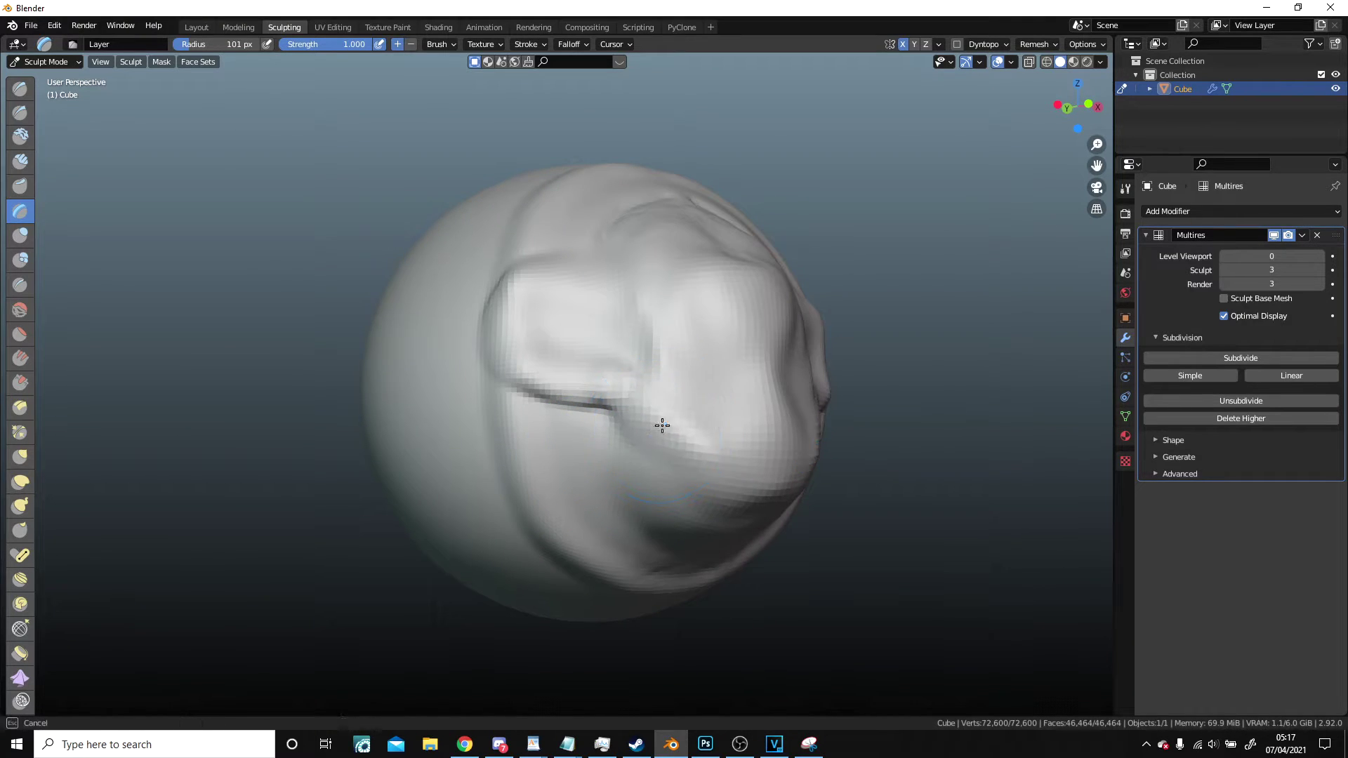
# - Switch to the Inflate/Deflate brush, set its radius to 145 px and work over the mound's lower part
pyautogui.click(27, 244)
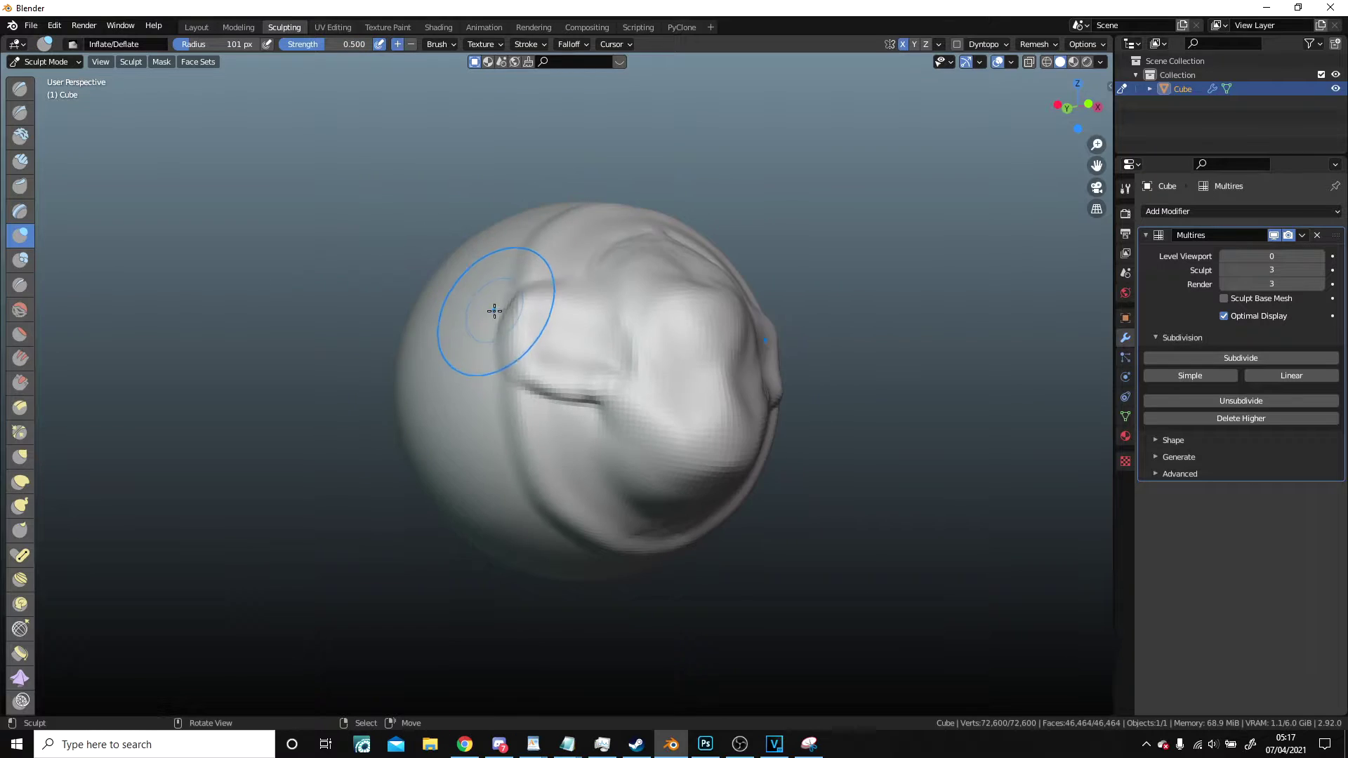
pyautogui.press('f')
pyautogui.click(546, 370)
pyautogui.keyDown('shift'); pyautogui.moveTo(684, 432); pyautogui.dragTo(527, 420, button='middle'); pyautogui.keyUp('shift')
pyautogui.scroll(3, 604, 425)
pyautogui.moveTo(614, 427); pyautogui.dragTo(610, 401, button='middle')
pyautogui.moveTo(428, 316)
pyautogui.mouseDown()
pyautogui.moveTo(436, 400)
pyautogui.moveTo(421, 351)
pyautogui.moveTo(558, 495)
pyautogui.moveTo(539, 444)
pyautogui.moveTo(574, 445)
pyautogui.mouseUp()
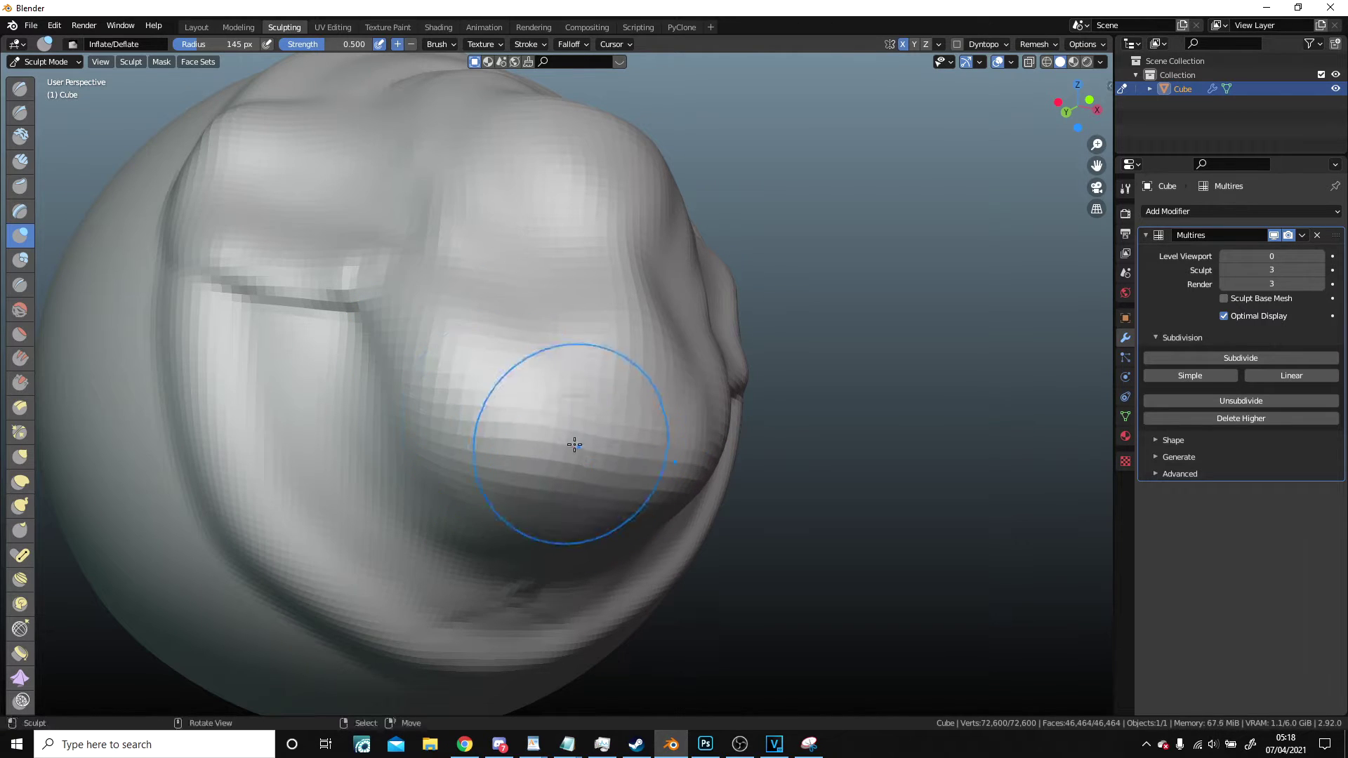
# - Enlarge the Inflate/Deflate brush to 211 px and swell the mound's lower part into a large rounded bulge
pyautogui.moveTo(560, 455); pyautogui.dragTo(539, 428, button='middle')
pyautogui.press('f')
pyautogui.click(584, 436)
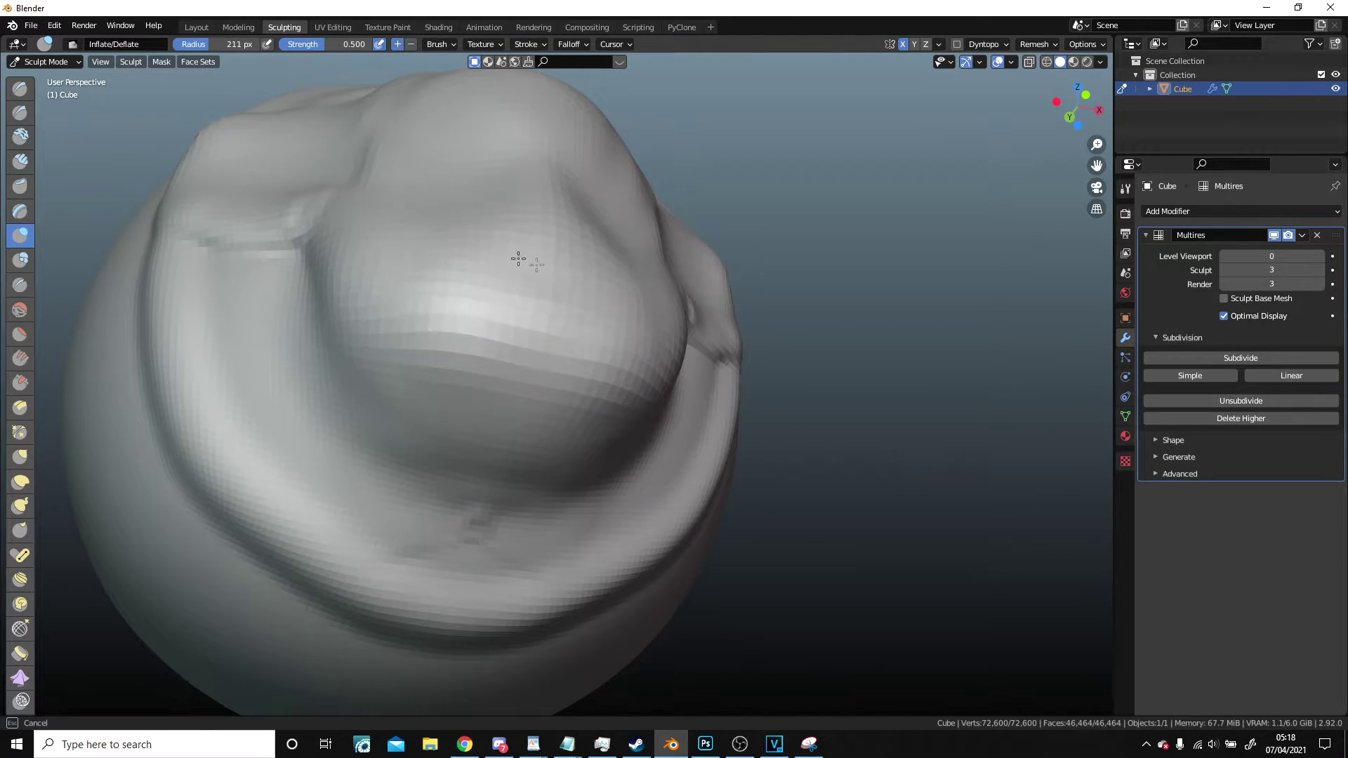
pyautogui.moveTo(386, 214)
pyautogui.mouseDown()
pyautogui.moveTo(388, 276)
pyautogui.moveTo(496, 384)
pyautogui.moveTo(518, 375)
pyautogui.moveTo(522, 351)
pyautogui.mouseUp()
pyautogui.moveTo(527, 336)
pyautogui.mouseDown(button='middle')
pyautogui.moveTo(506, 382)
pyautogui.moveTo(677, 555)
pyautogui.mouseUp(button='middle')
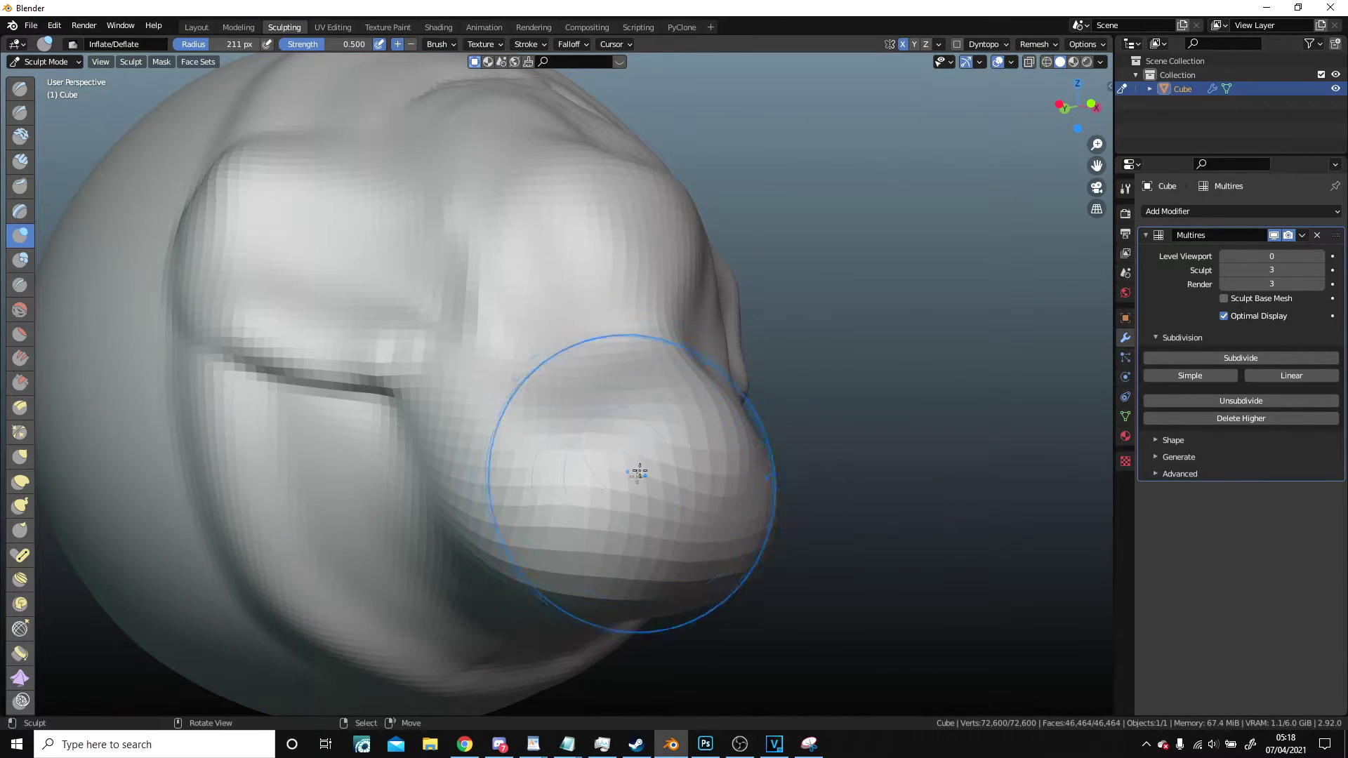
# - Inflate the upper part of the mound into a smooth rounded dome with the 211 px brush
pyautogui.moveTo(601, 292); pyautogui.dragTo(558, 347, button='middle')
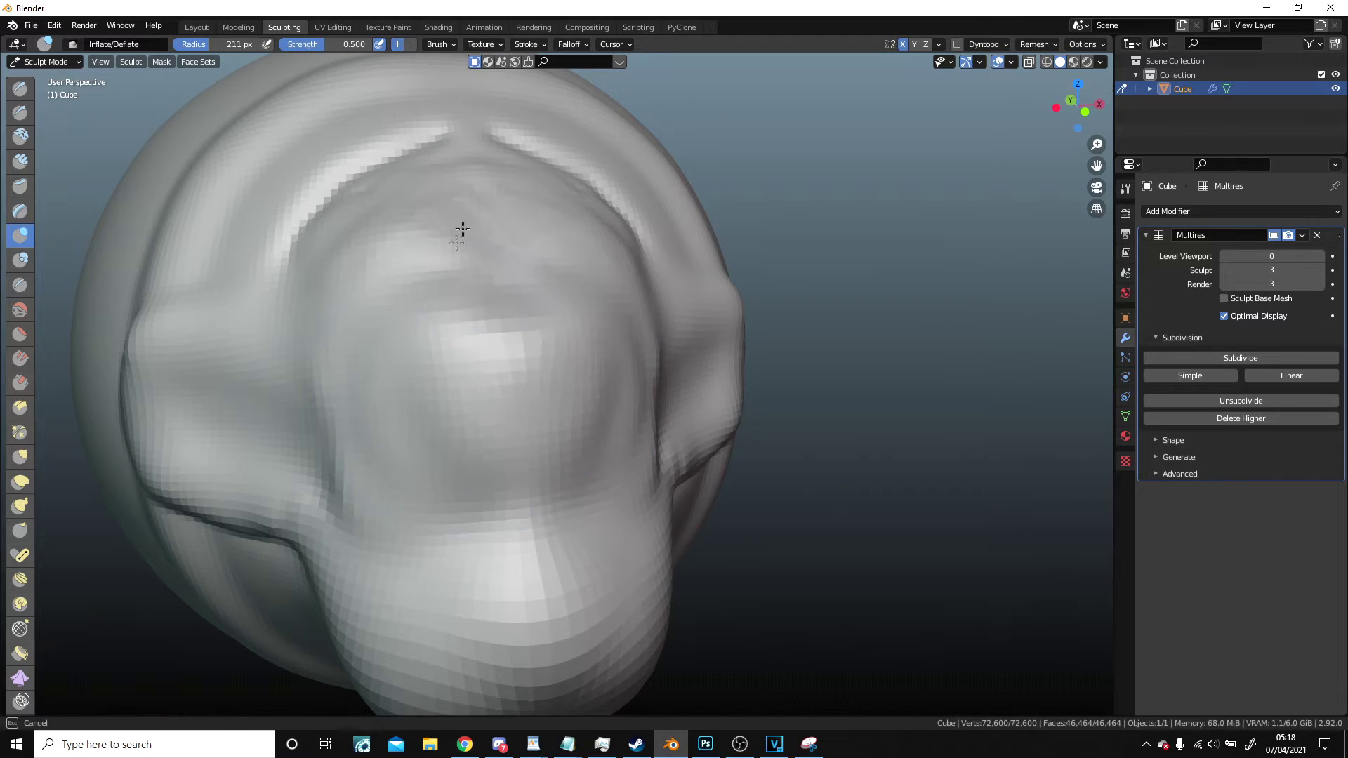
pyautogui.moveTo(387, 219)
pyautogui.mouseDown(button='middle')
pyautogui.moveTo(408, 298)
pyautogui.moveTo(361, 316)
pyautogui.mouseUp(button='middle')
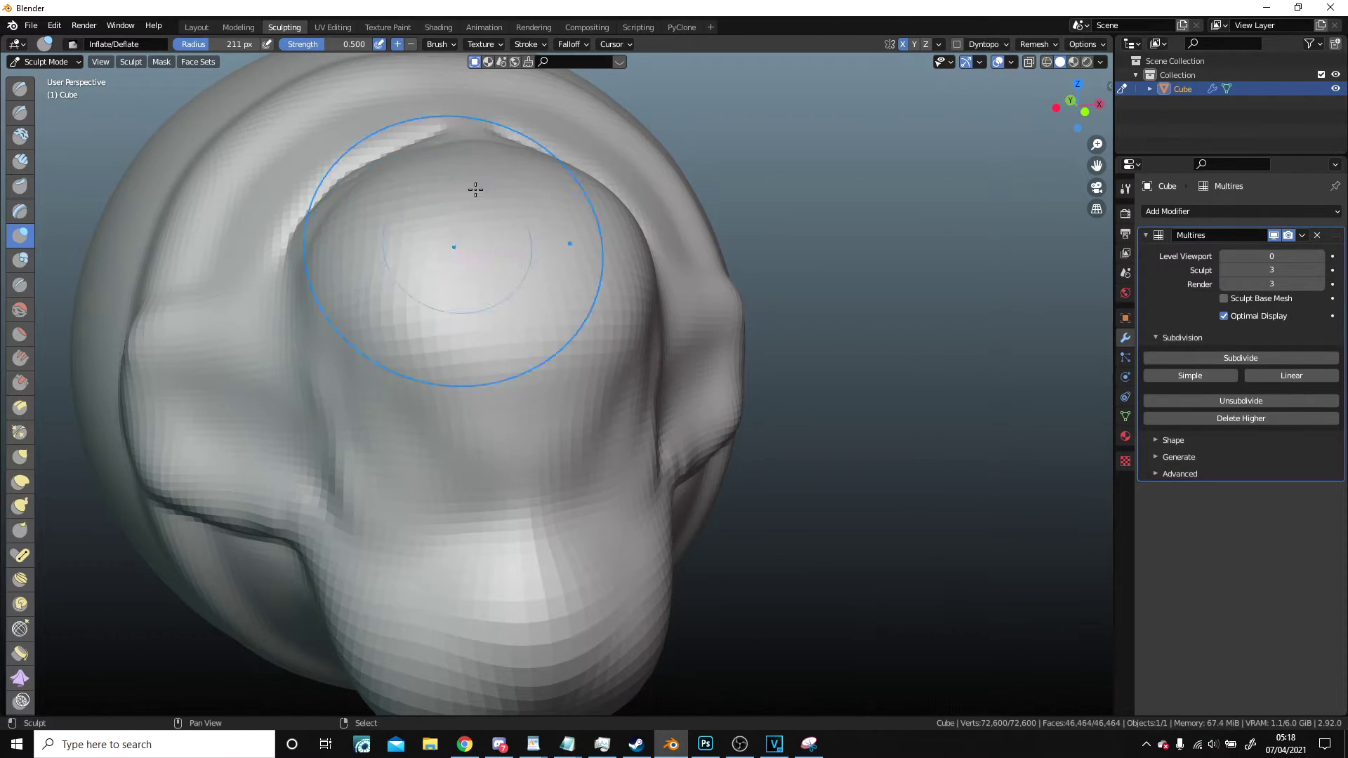
pyautogui.scroll(-4, 696, 408)
pyautogui.scroll(3, 689, 351)
pyautogui.moveTo(686, 346)
pyautogui.mouseDown(button='middle')
pyautogui.moveTo(679, 325)
pyautogui.moveTo(760, 320)
pyautogui.mouseUp(button='middle')
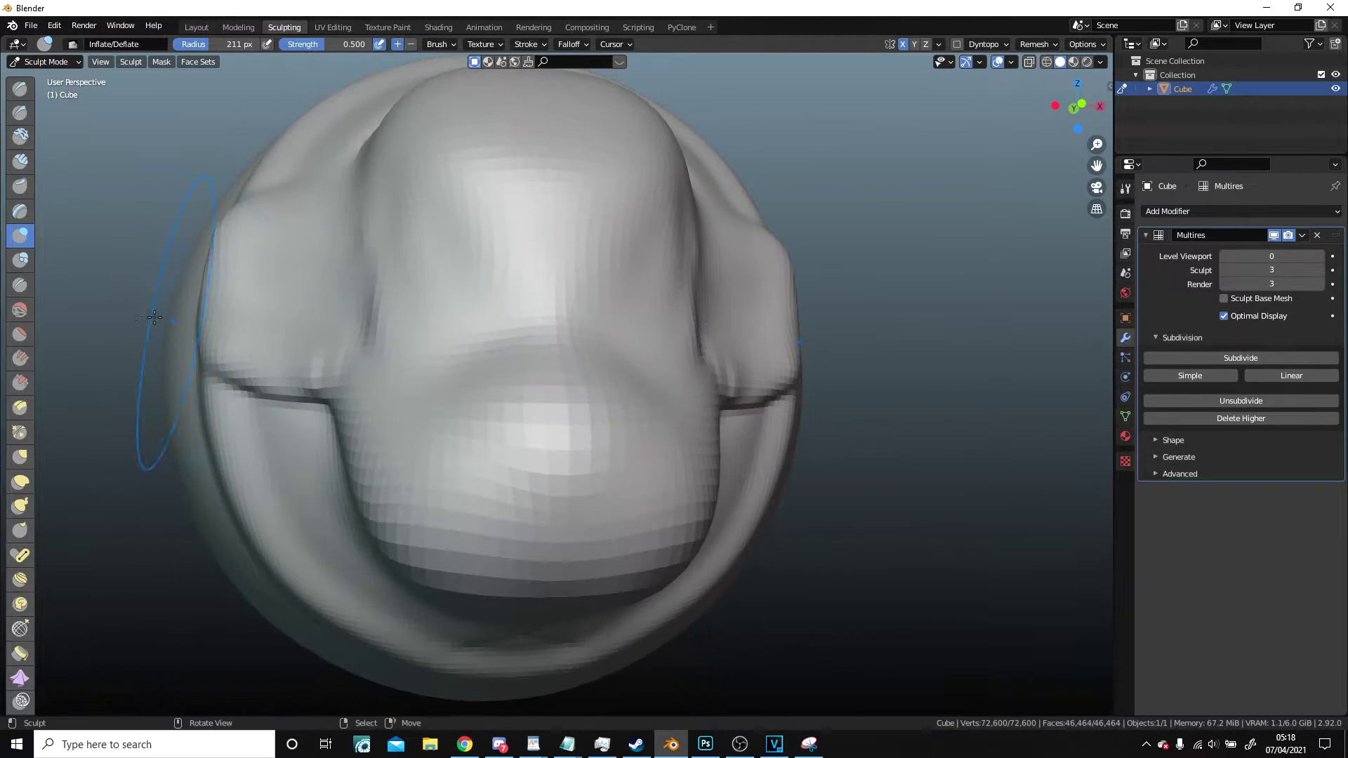
# - Select the Blob brush and examine the inflated forms from an angle and up close
pyautogui.click(21, 259)
pyautogui.scroll(2, 449, 308)
pyautogui.moveTo(306, 319)
pyautogui.mouseDown(button='middle')
pyautogui.moveTo(590, 301)
pyautogui.moveTo(545, 430)
pyautogui.moveTo(615, 246)
pyautogui.moveTo(632, 285)
pyautogui.moveTo(611, 337)
pyautogui.moveTo(491, 449)
pyautogui.moveTo(561, 524)
pyautogui.moveTo(581, 367)
pyautogui.moveTo(647, 511)
pyautogui.moveTo(951, 408)
pyautogui.moveTo(851, 378)
pyautogui.mouseUp(button='middle')
pyautogui.scroll(-5, 737, 482)
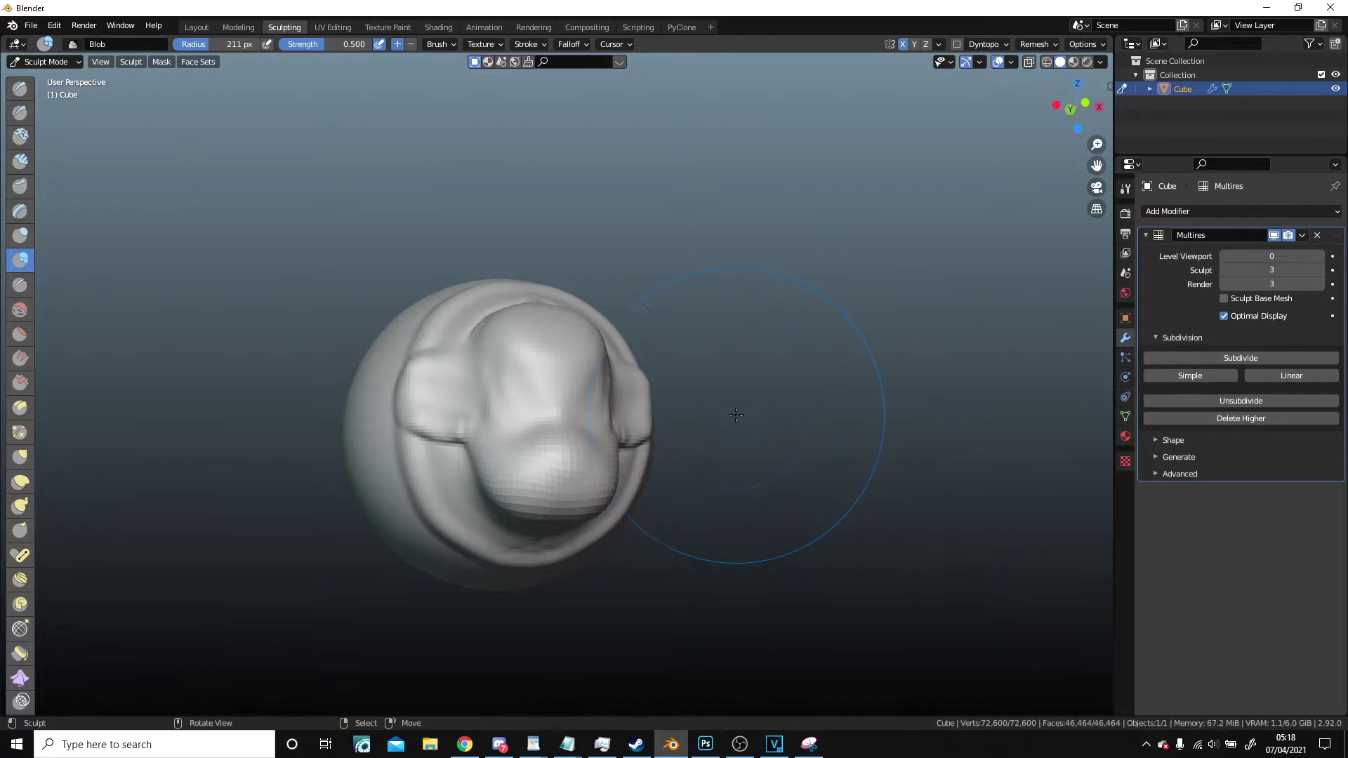
pyautogui.scroll(8, 620, 352)
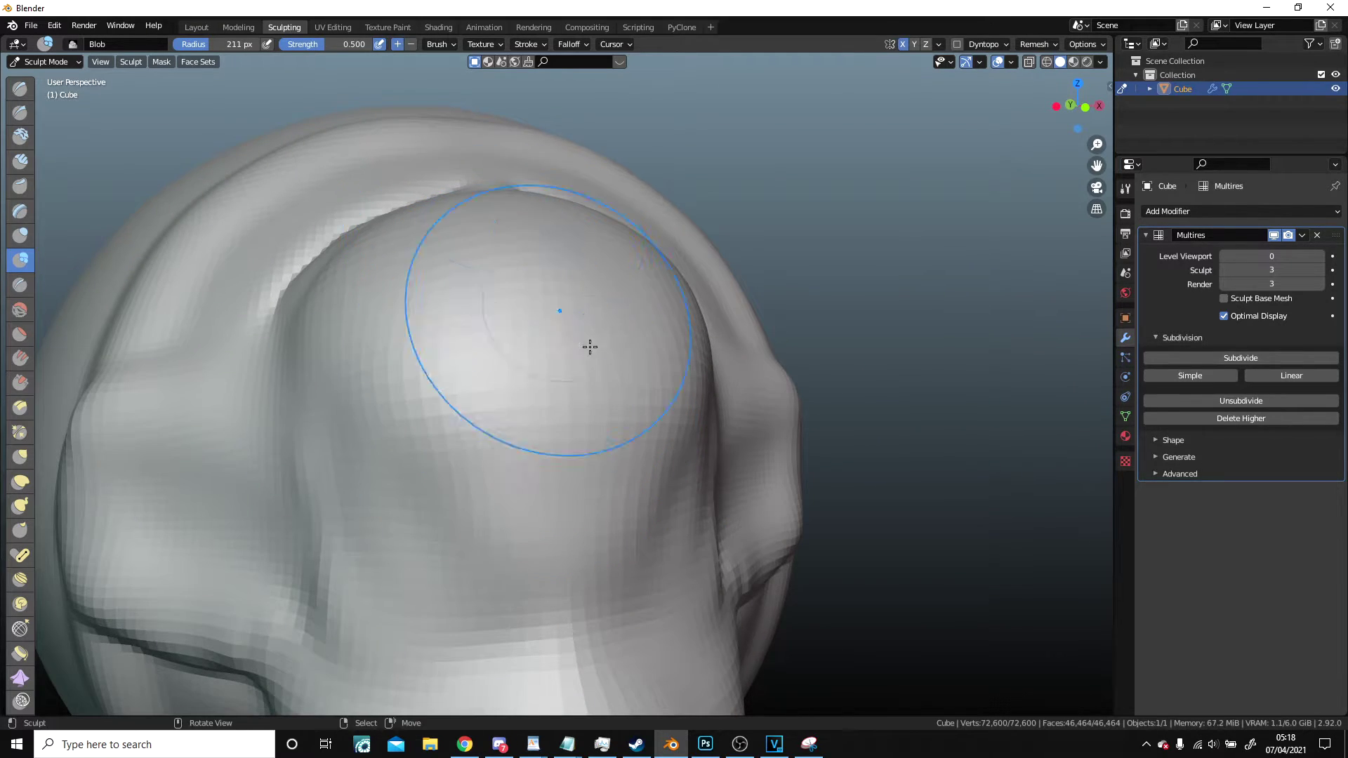
pyautogui.scroll(-8, 590, 346)
# - Select the Crease brush and carve a mirrored groove across the area between the upper dome and the lower bulge
pyautogui.click(17, 287)
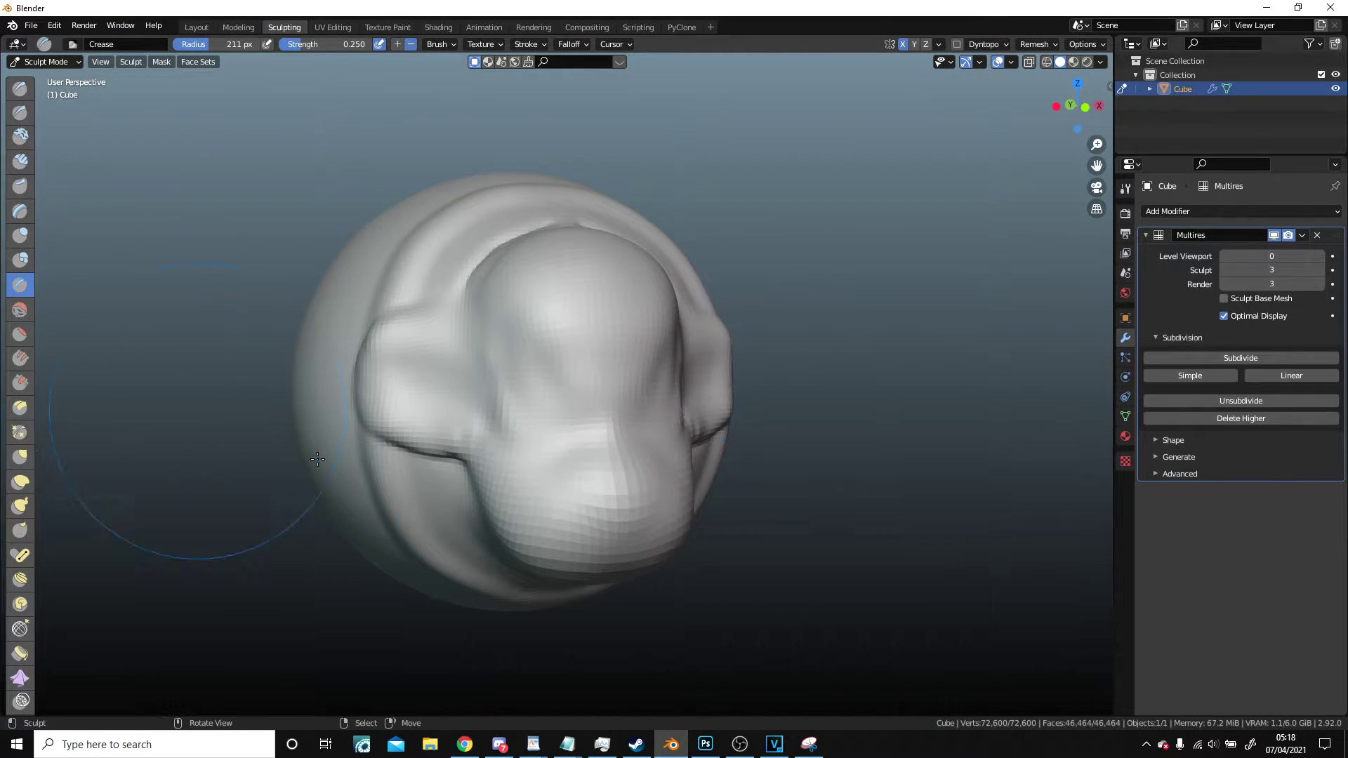
pyautogui.moveTo(625, 484); pyautogui.dragTo(641, 419, button='middle')
pyautogui.scroll(4, 663, 471)
pyautogui.moveTo(665, 476)
pyautogui.mouseDown(button='middle')
pyautogui.moveTo(736, 472)
pyautogui.moveTo(670, 441)
pyautogui.mouseUp(button='middle')
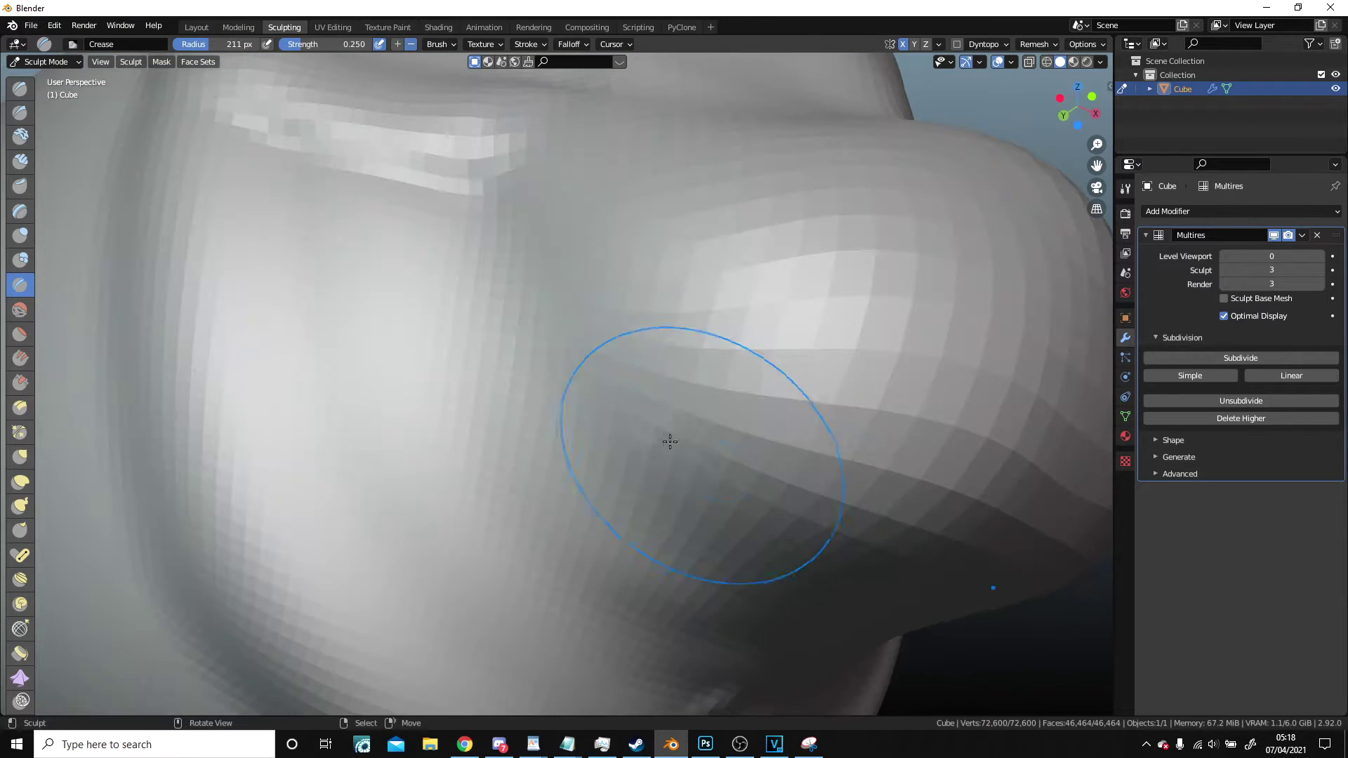
pyautogui.moveTo(505, 240); pyautogui.dragTo(486, 245, button='middle')
pyautogui.moveTo(568, 482)
pyautogui.mouseDown(button='middle')
pyautogui.moveTo(502, 241)
pyautogui.moveTo(548, 281)
pyautogui.moveTo(593, 361)
pyautogui.moveTo(593, 457)
pyautogui.moveTo(497, 372)
pyautogui.mouseUp(button='middle')
pyautogui.scroll(-6, 590, 287)
pyautogui.scroll(5, 593, 457)
pyautogui.scroll(2, 497, 373)
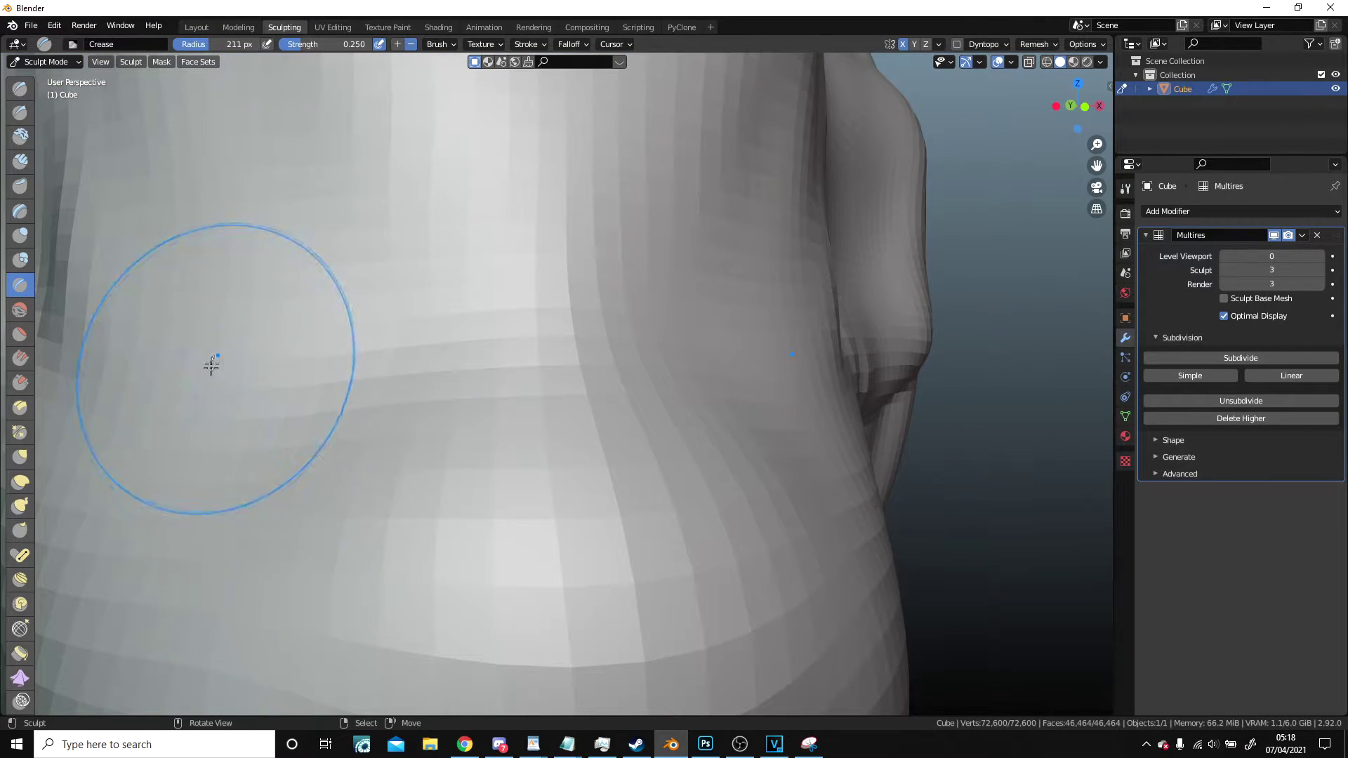
pyautogui.moveTo(396, 87); pyautogui.dragTo(397, 70)
pyautogui.keyDown('shift'); pyautogui.moveTo(456, 393); pyautogui.dragTo(518, 583, button='middle'); pyautogui.keyUp('shift')
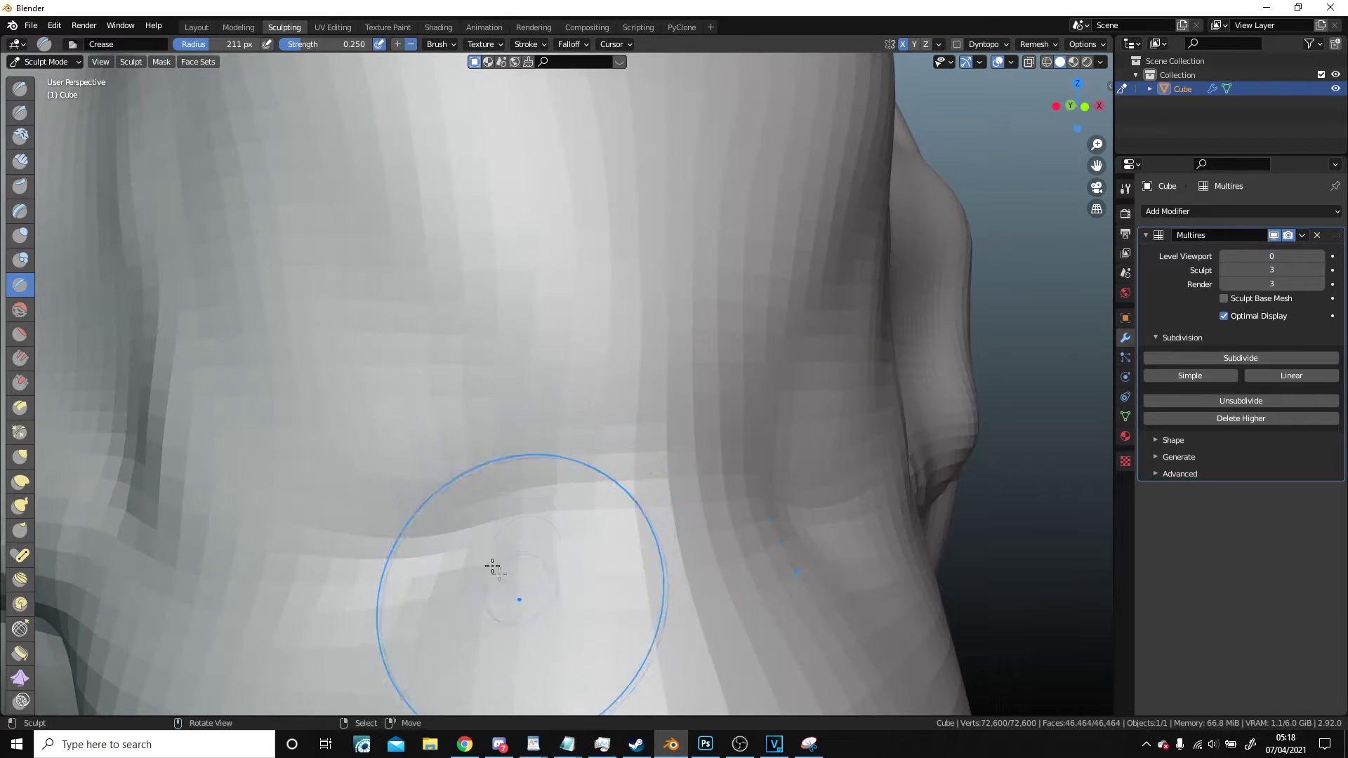
pyautogui.moveTo(491, 566); pyautogui.dragTo(457, 112)
# - Crease around the areas below the dome's brow to shape mirrored eye sockets with rounded eyes
pyautogui.moveTo(456, 351)
pyautogui.keyDown('shift'); pyautogui.mouseDown(button='middle')
pyautogui.moveTo(528, 389)
pyautogui.moveTo(506, 414)
pyautogui.mouseUp(button='middle'); pyautogui.keyUp('shift')
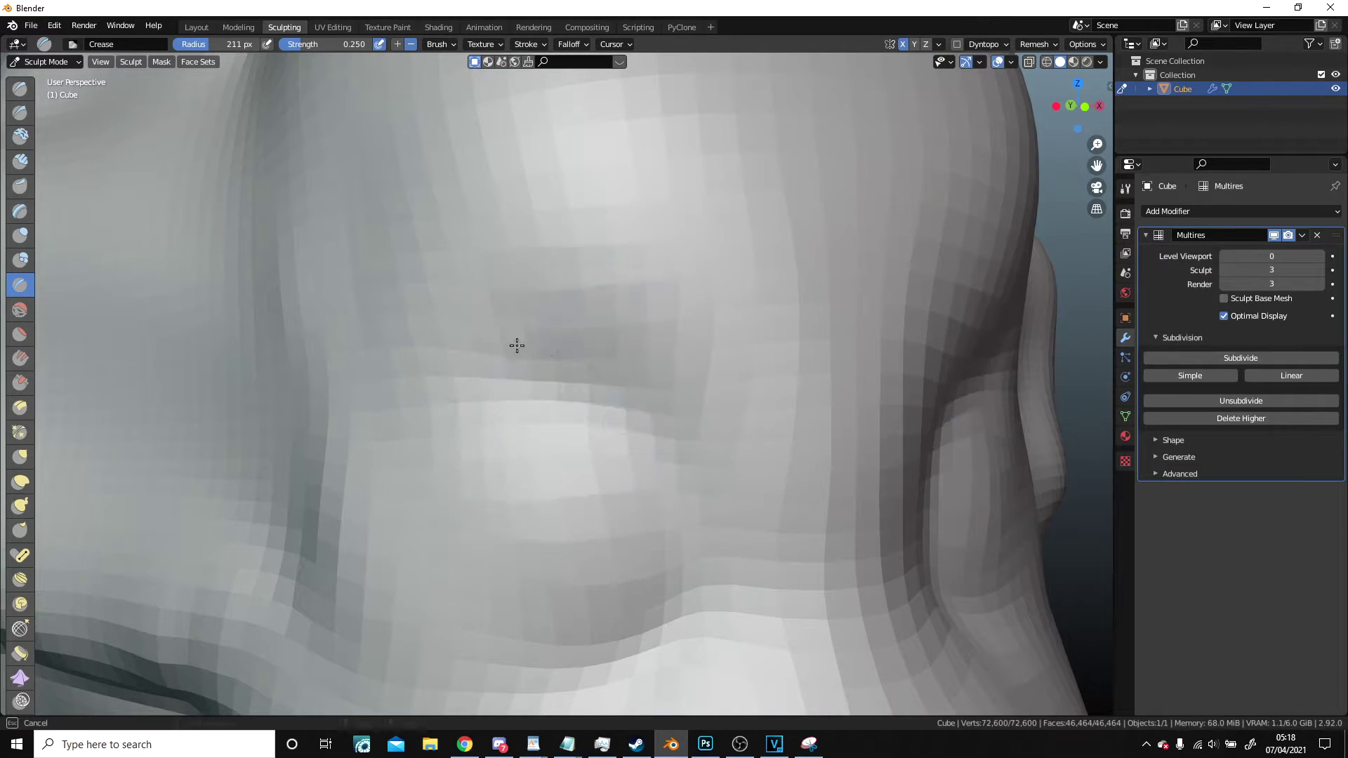
pyautogui.moveTo(517, 345)
pyautogui.mouseDown(button='middle')
pyautogui.moveTo(701, 520)
pyautogui.moveTo(662, 529)
pyautogui.moveTo(661, 605)
pyautogui.mouseUp(button='middle')
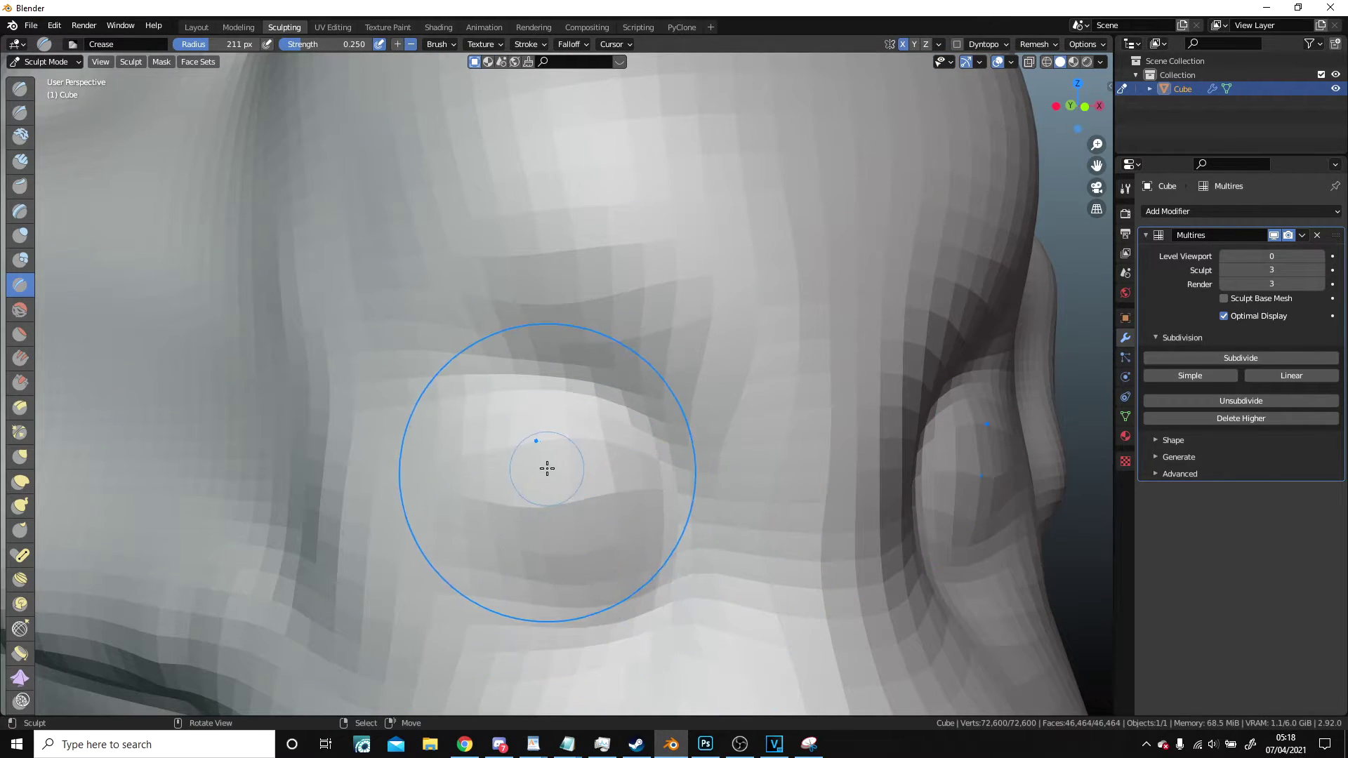
pyautogui.scroll(-5, 578, 487)
pyautogui.scroll(5, 579, 489)
# - Sculpt a sharp ridge with the Crease brush along the centre line, running between the eyes onto the bulge
pyautogui.keyDown('shift'); pyautogui.moveTo(594, 467); pyautogui.dragTo(516, 403, button='middle'); pyautogui.keyUp('shift')
pyautogui.scroll(-1, 523, 403)
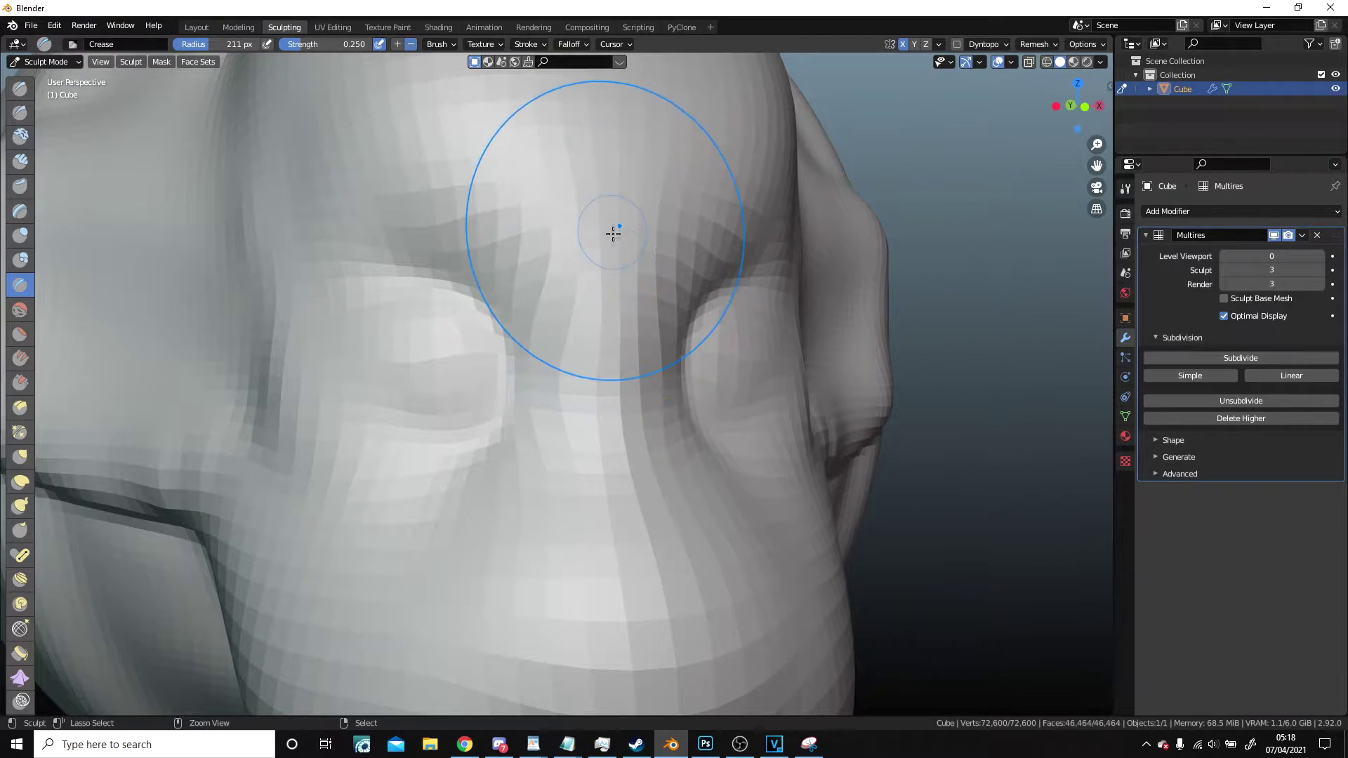
pyautogui.moveTo(658, 641)
pyautogui.keyDown('shift'); pyautogui.mouseDown(button='middle')
pyautogui.moveTo(590, 409)
pyautogui.moveTo(588, 434)
pyautogui.mouseUp(button='middle'); pyautogui.keyUp('shift')
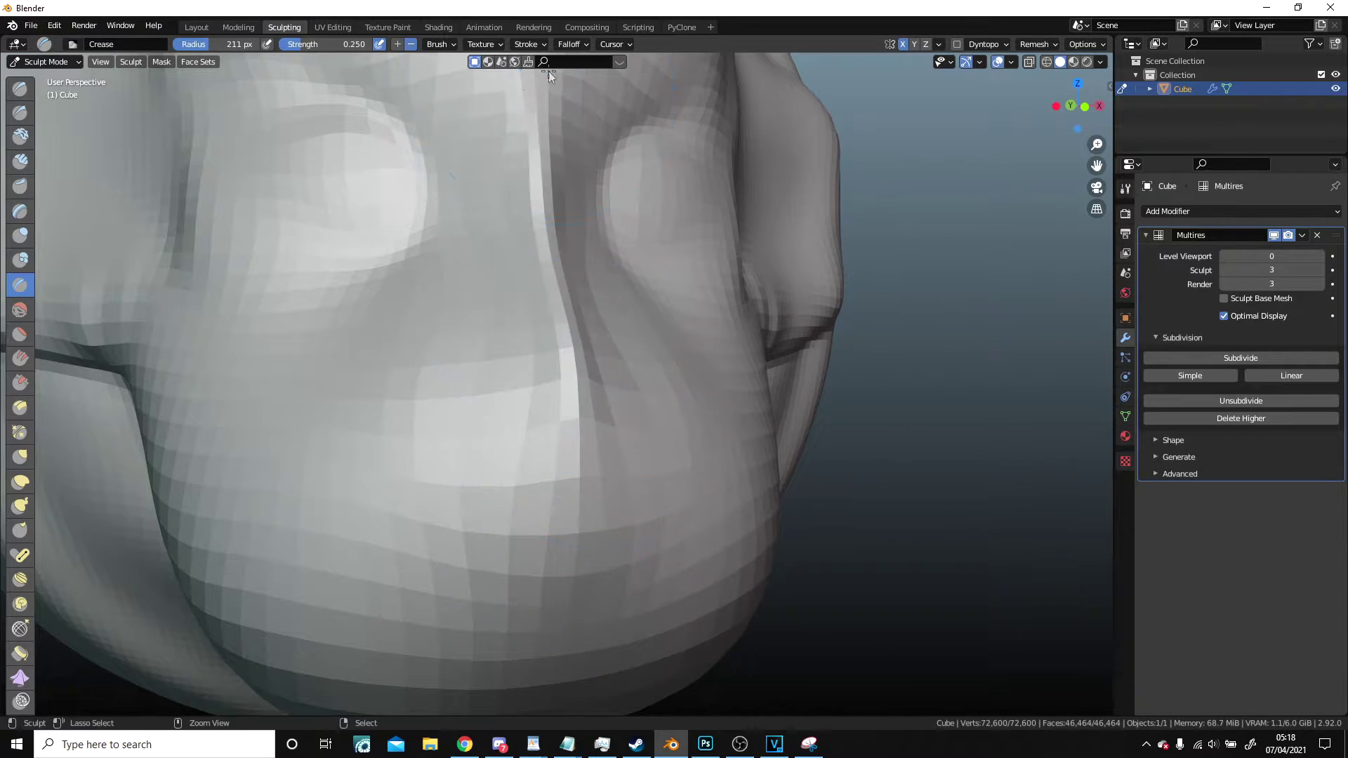
pyautogui.moveTo(549, 74)
pyautogui.keyDown('ctrl'); pyautogui.mouseDown(button='middle')
pyautogui.moveTo(581, 364)
pyautogui.moveTo(566, 361)
pyautogui.moveTo(566, 398)
pyautogui.moveTo(593, 238)
pyautogui.moveTo(812, 391)
pyautogui.moveTo(35, 312)
pyautogui.mouseUp(button='middle'); pyautogui.keyUp('ctrl')
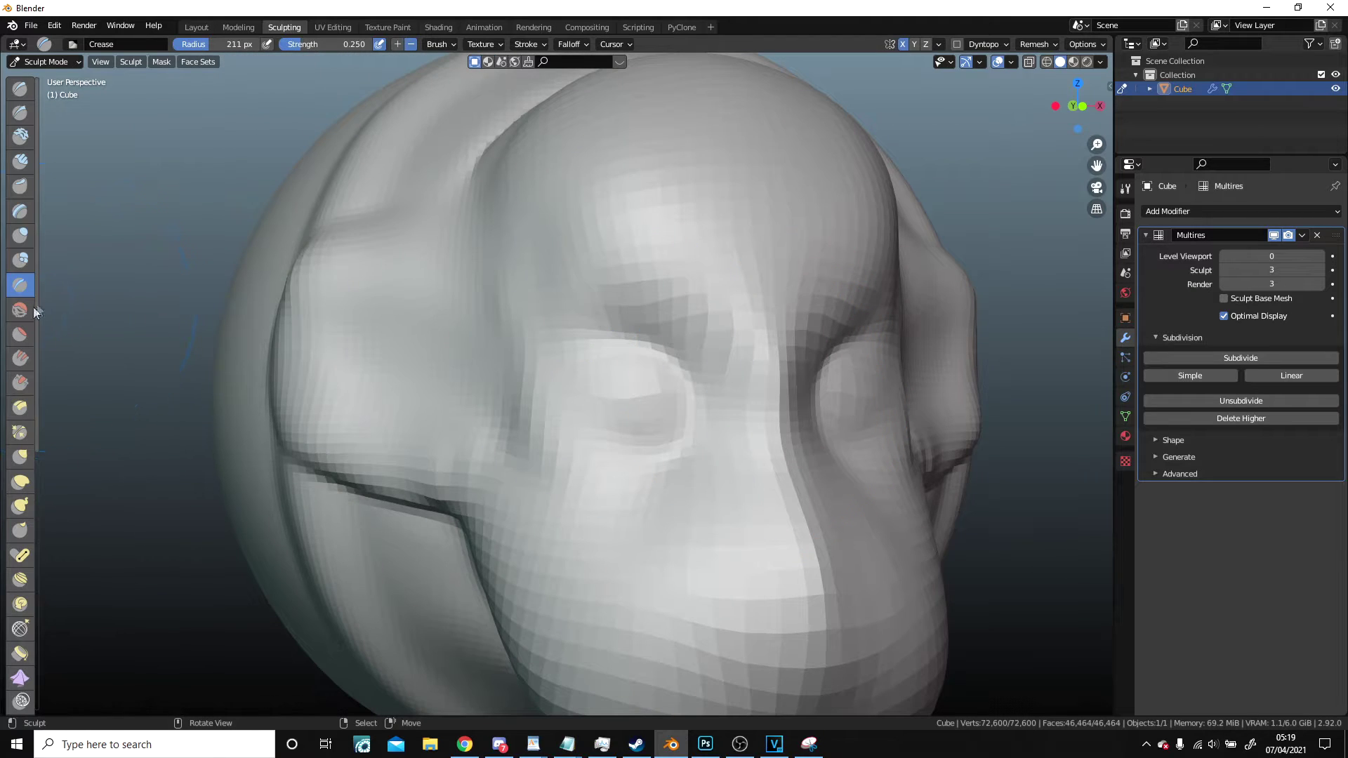
# - Select the Smooth brush and examine the dome from the front and from above
pyautogui.click(21, 310)
pyautogui.moveTo(724, 351)
pyautogui.mouseDown(button='middle')
pyautogui.moveTo(638, 370)
pyautogui.moveTo(666, 397)
pyautogui.mouseUp(button='middle')
pyautogui.scroll(1, 669, 377)
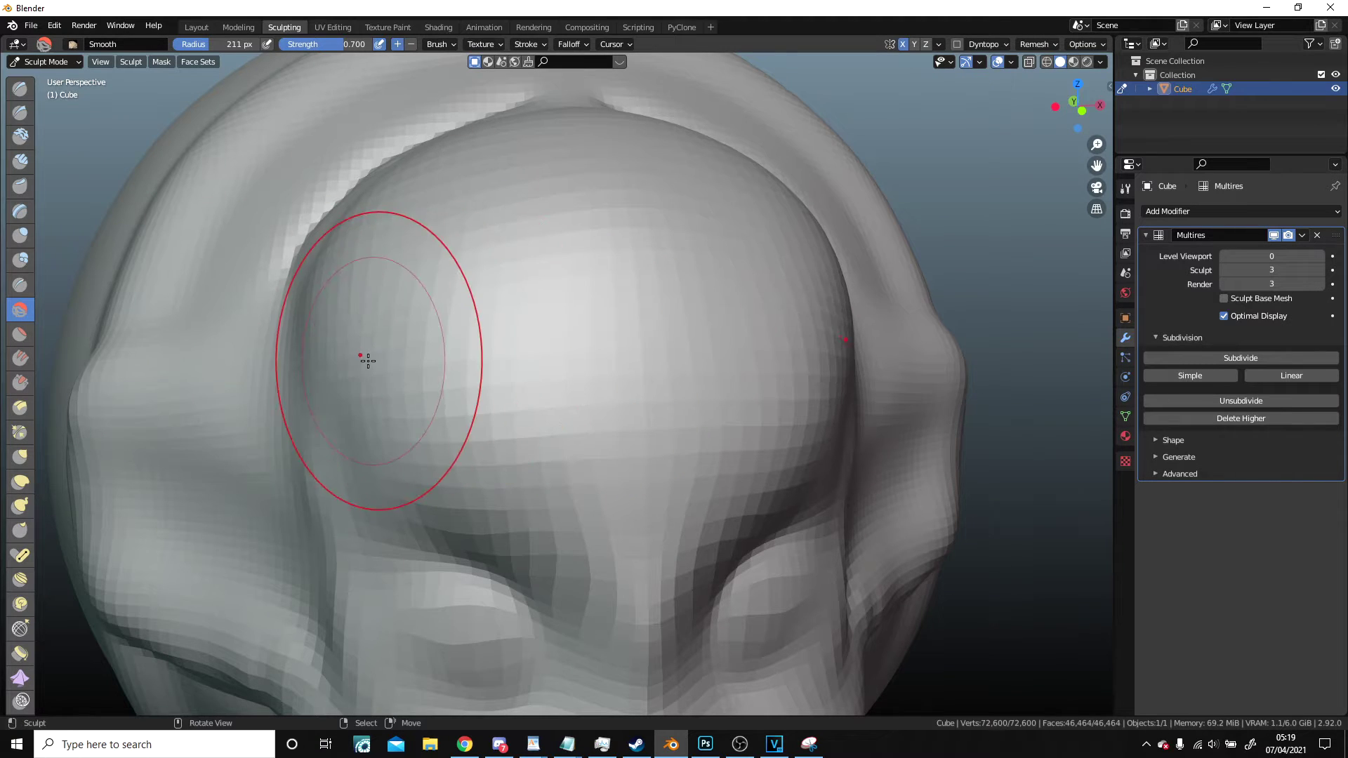
pyautogui.moveTo(565, 286); pyautogui.dragTo(582, 376, button='middle')
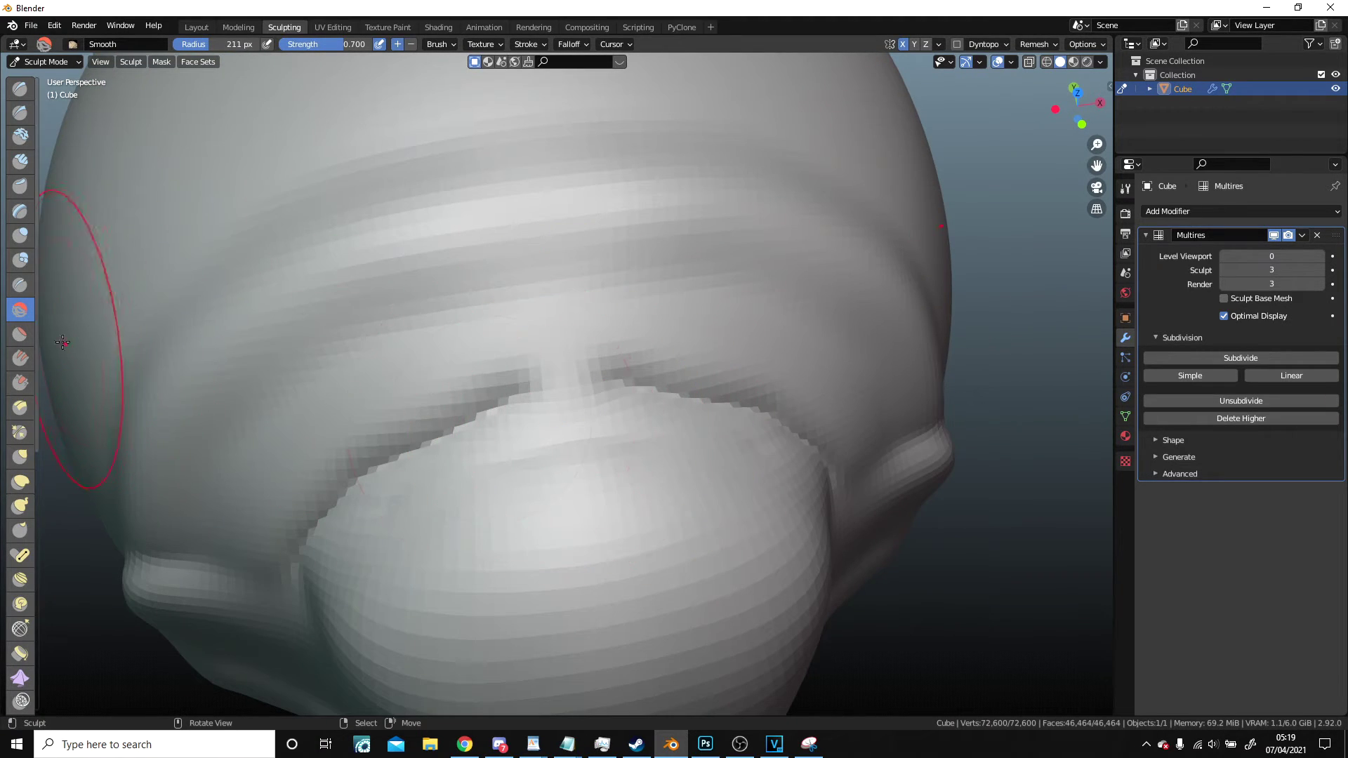
# - Switch back to the Crease brush and deepen the seam where the dome's top edge meets the surrounding ring
pyautogui.click(21, 285)
pyautogui.scroll(3, 608, 487)
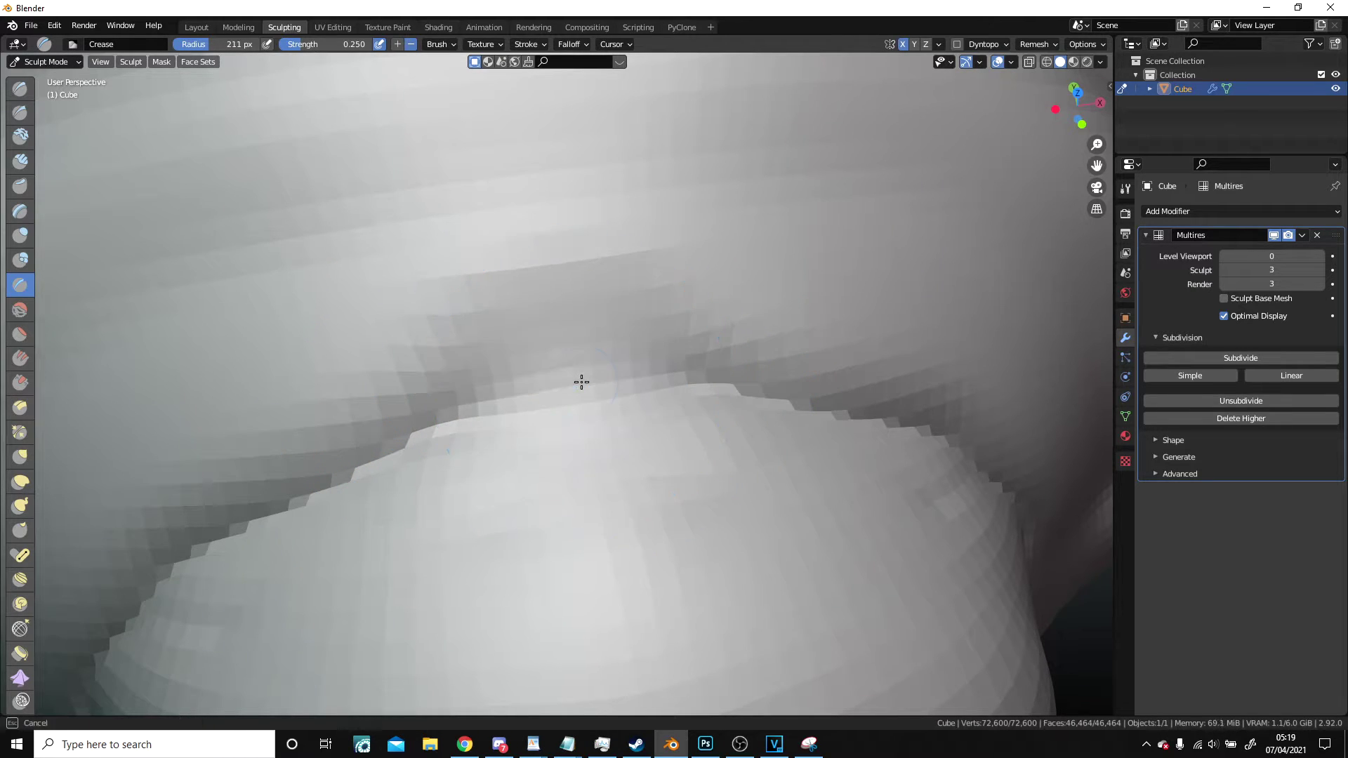
pyautogui.scroll(2, 665, 387)
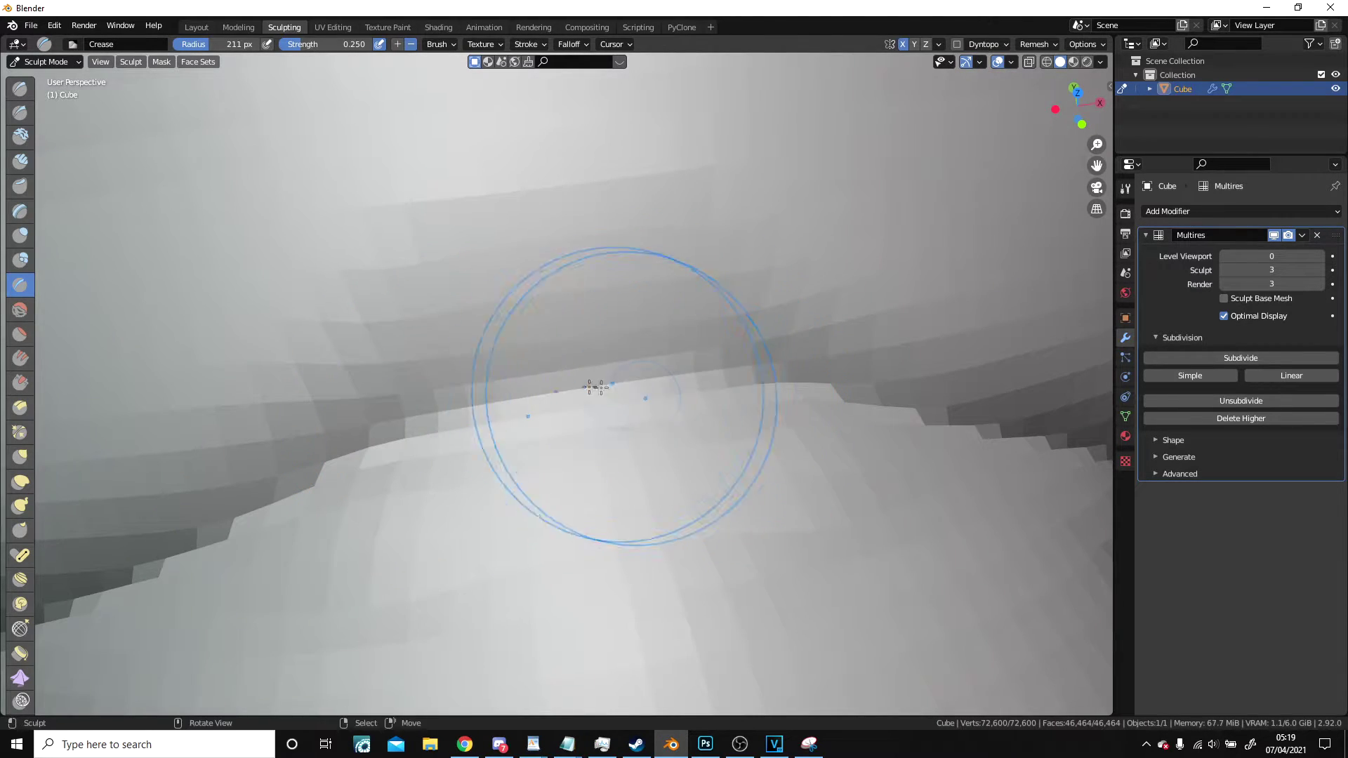
pyautogui.scroll(-5, 674, 337)
pyautogui.scroll(4, 597, 393)
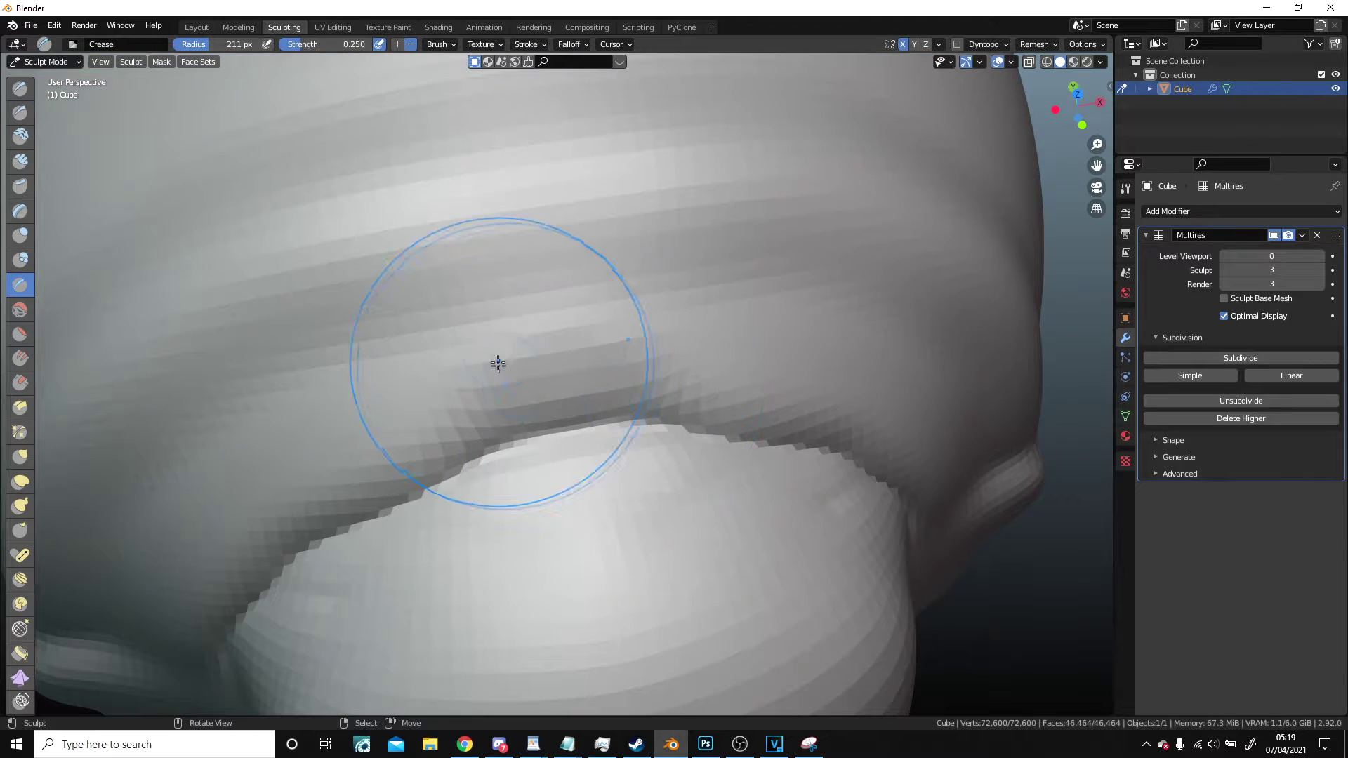
pyautogui.scroll(-4, 554, 336)
pyautogui.moveTo(633, 474); pyautogui.dragTo(661, 385, button='middle')
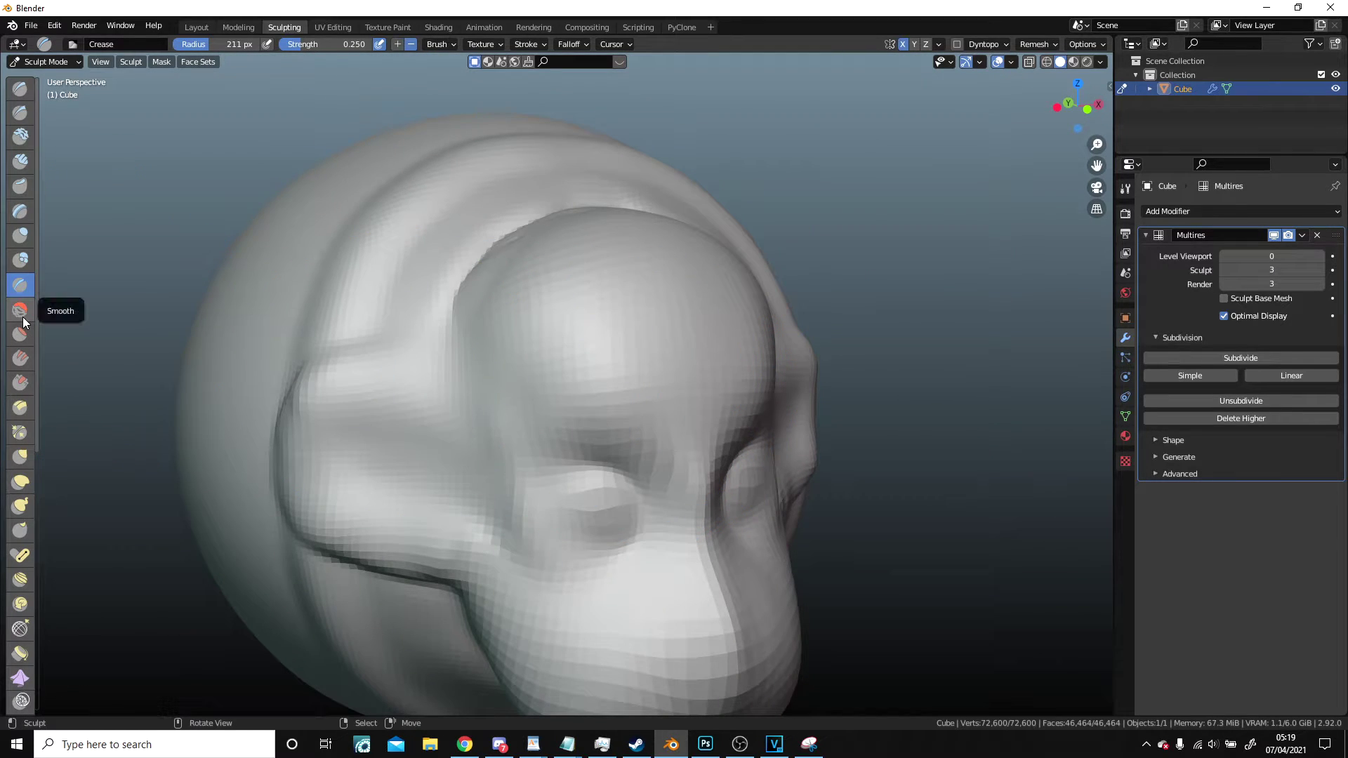
# - Select the Flatten/Contrast brush and flatten the front of the lower bulge at 0.500 strength
pyautogui.click(20, 335)
pyautogui.moveTo(656, 376)
pyautogui.mouseDown(button='middle')
pyautogui.moveTo(689, 358)
pyautogui.moveTo(644, 394)
pyautogui.mouseUp(button='middle')
pyautogui.scroll(5, 625, 397)
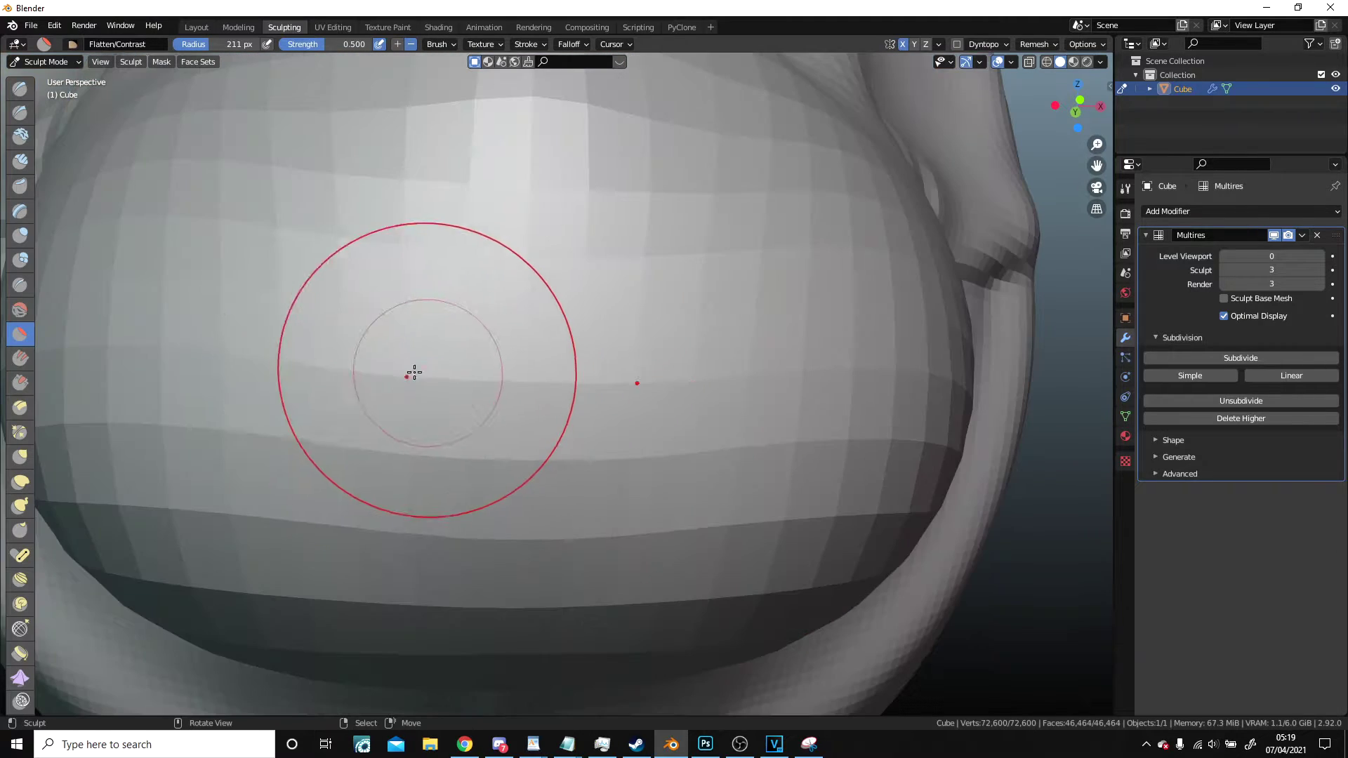
pyautogui.scroll(-2, 344, 380)
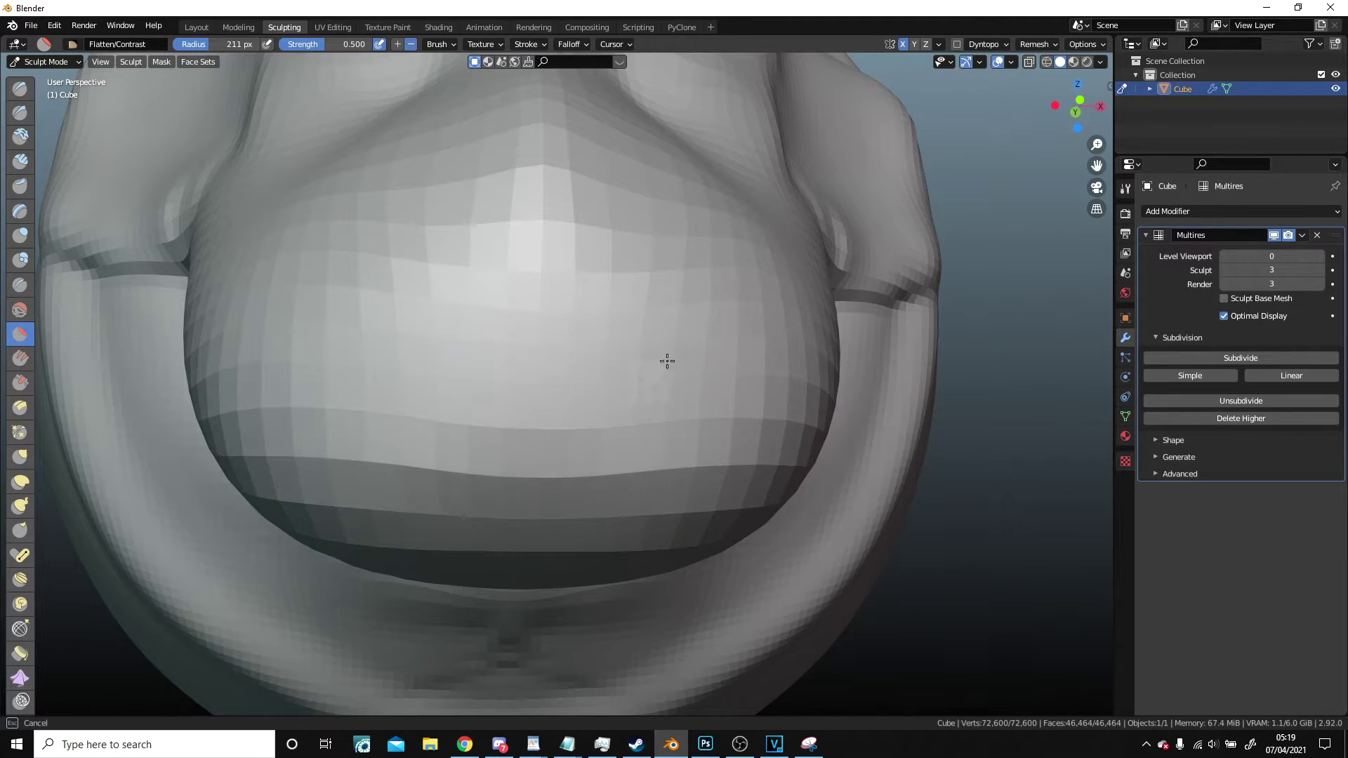
pyautogui.moveTo(667, 361)
pyautogui.mouseDown()
pyautogui.moveTo(689, 436)
pyautogui.moveTo(608, 328)
pyautogui.moveTo(446, 275)
pyautogui.mouseUp()
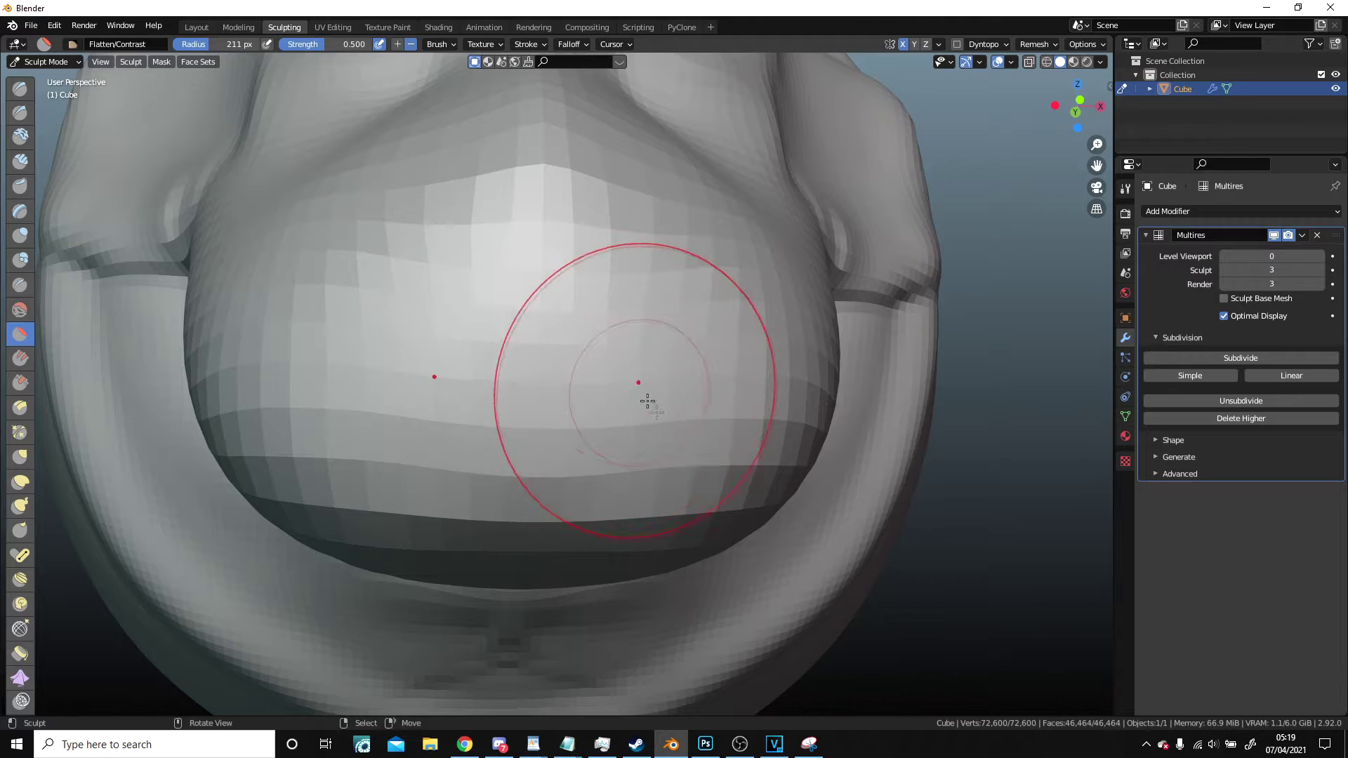
pyautogui.moveTo(647, 400); pyautogui.dragTo(992, 520, button='middle')
# - Switch to the Fill/Deepen brush at strength 1.000 and fill the front surface of the lower bulge
pyautogui.moveTo(918, 481); pyautogui.dragTo(56, 395, button='middle')
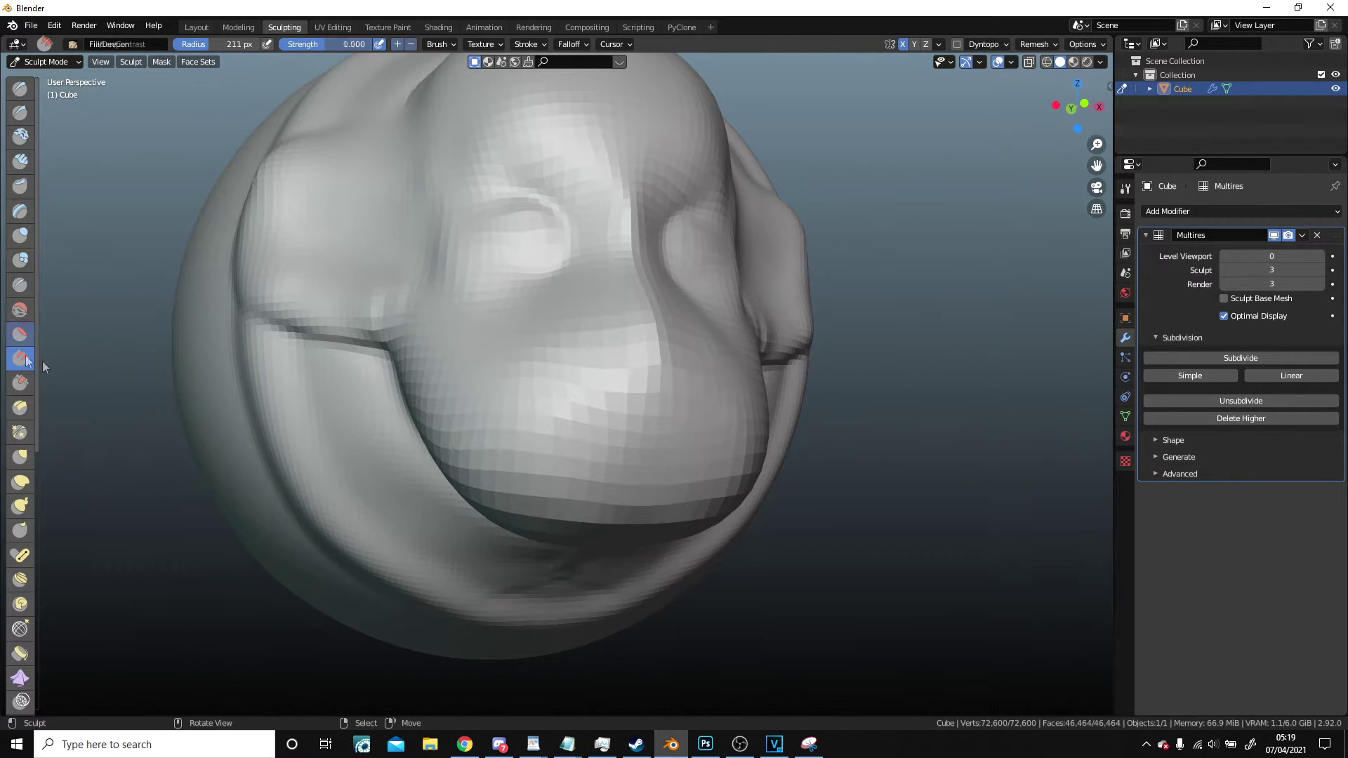
pyautogui.scroll(3, 554, 391)
pyautogui.moveTo(539, 470); pyautogui.dragTo(766, 505)
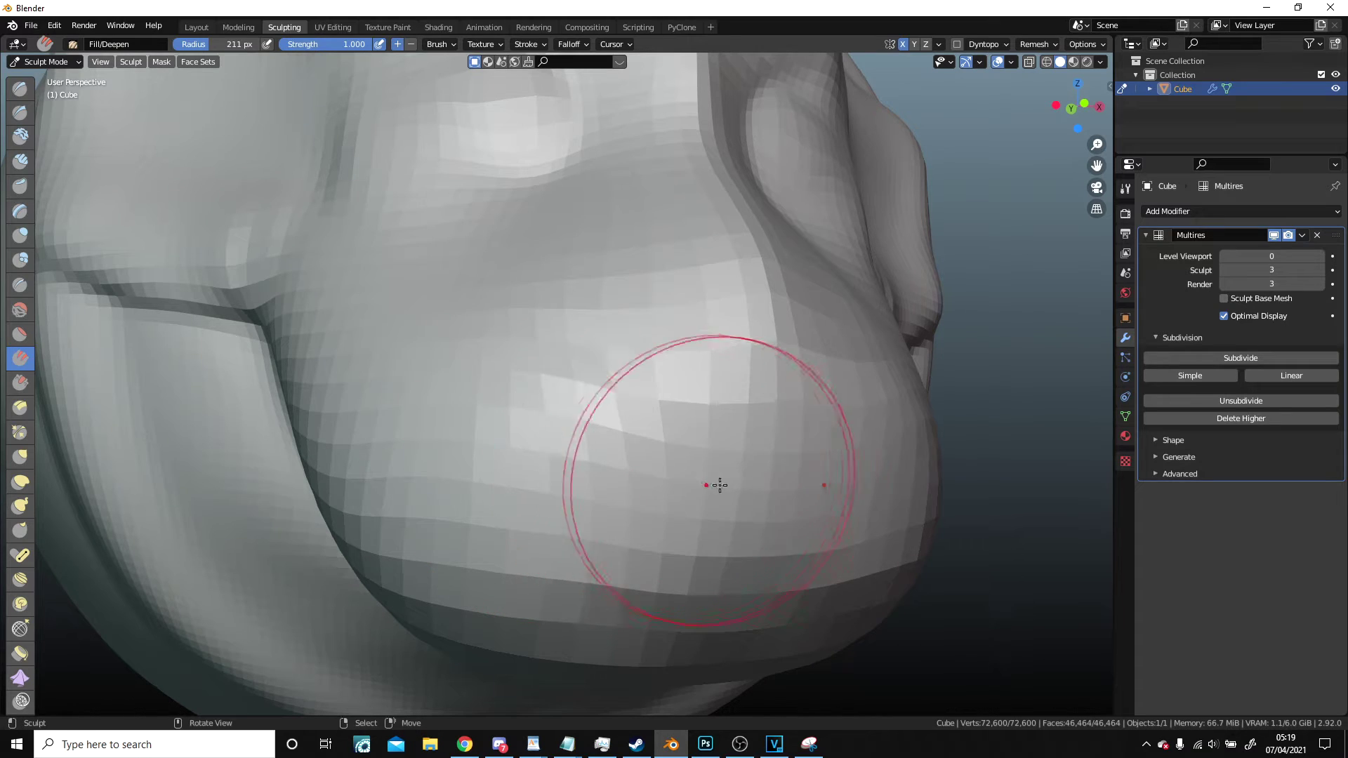
pyautogui.moveTo(572, 481); pyautogui.dragTo(845, 554)
pyautogui.moveTo(626, 395); pyautogui.dragTo(641, 455, button='middle')
pyautogui.moveTo(632, 435)
pyautogui.mouseDown()
pyautogui.moveTo(608, 378)
pyautogui.moveTo(722, 487)
pyautogui.moveTo(542, 560)
pyautogui.moveTo(698, 446)
pyautogui.moveTo(657, 511)
pyautogui.moveTo(656, 457)
pyautogui.moveTo(713, 539)
pyautogui.mouseUp()
# - Work the Fill/Deepen brush along the recess where the side of the lower bulge meets the ring
pyautogui.moveTo(713, 538)
pyautogui.mouseDown(button='middle')
pyautogui.moveTo(695, 510)
pyautogui.moveTo(701, 447)
pyautogui.mouseUp(button='middle')
pyautogui.moveTo(596, 394)
pyautogui.mouseDown()
pyautogui.moveTo(495, 302)
pyautogui.moveTo(523, 351)
pyautogui.moveTo(399, 213)
pyautogui.moveTo(541, 403)
pyautogui.mouseUp()
pyautogui.moveTo(541, 403); pyautogui.dragTo(472, 355, button='middle')
pyautogui.moveTo(473, 355)
pyautogui.mouseDown()
pyautogui.moveTo(723, 466)
pyautogui.moveTo(448, 341)
pyautogui.moveTo(740, 423)
pyautogui.moveTo(545, 355)
pyautogui.mouseUp()
pyautogui.moveTo(545, 354); pyautogui.dragTo(591, 397, button='middle')
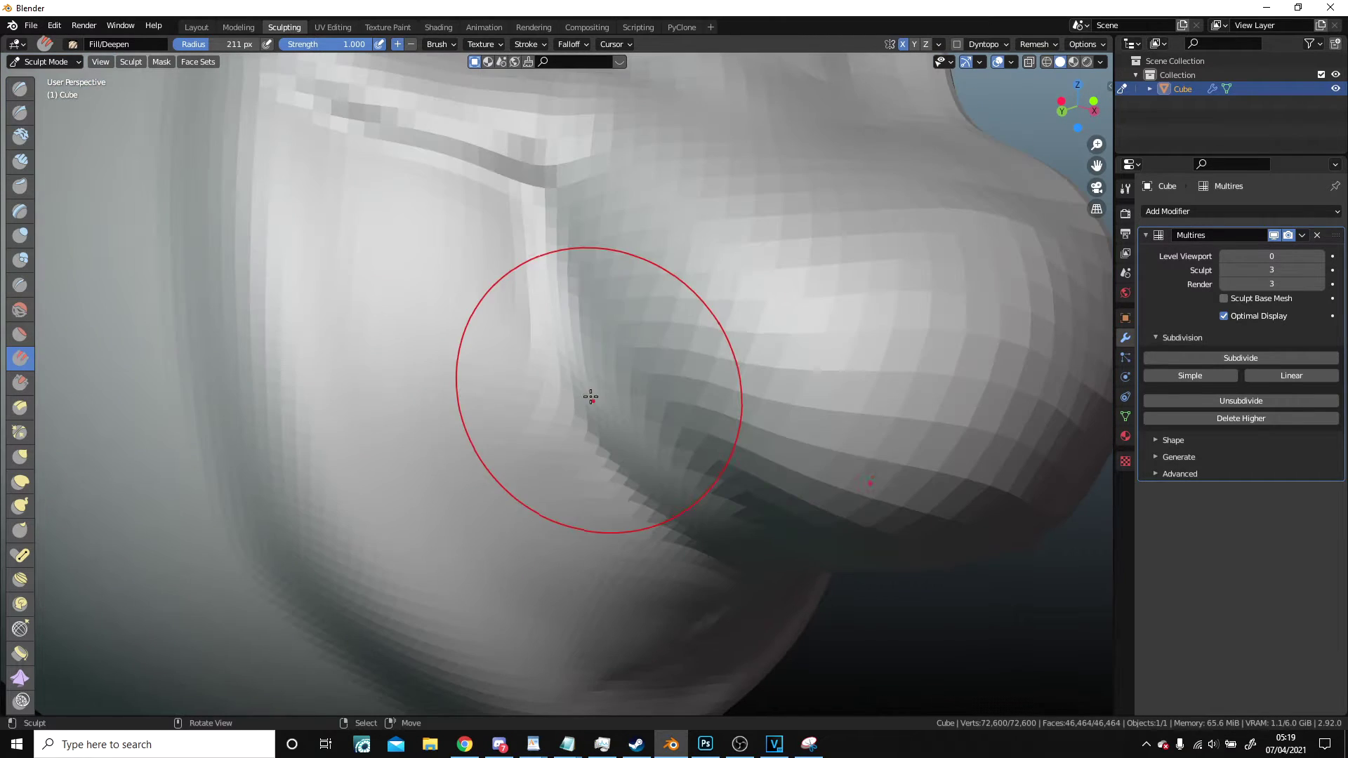
# - Select the Scrape/Peaks brush and scrape the front of the lower bulge flatter at strength 1.000
pyautogui.click(21, 383)
pyautogui.scroll(-4, 611, 377)
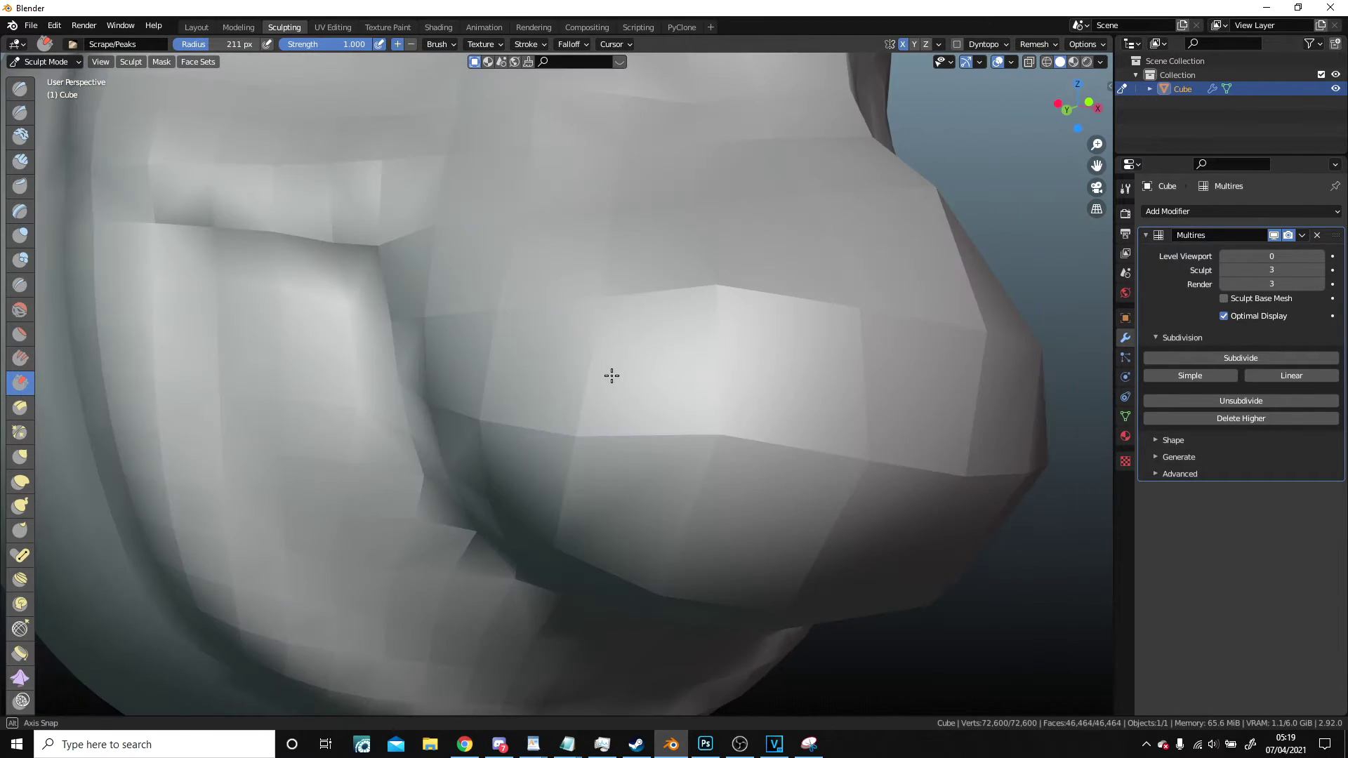
pyautogui.scroll(-3, 1043, 490)
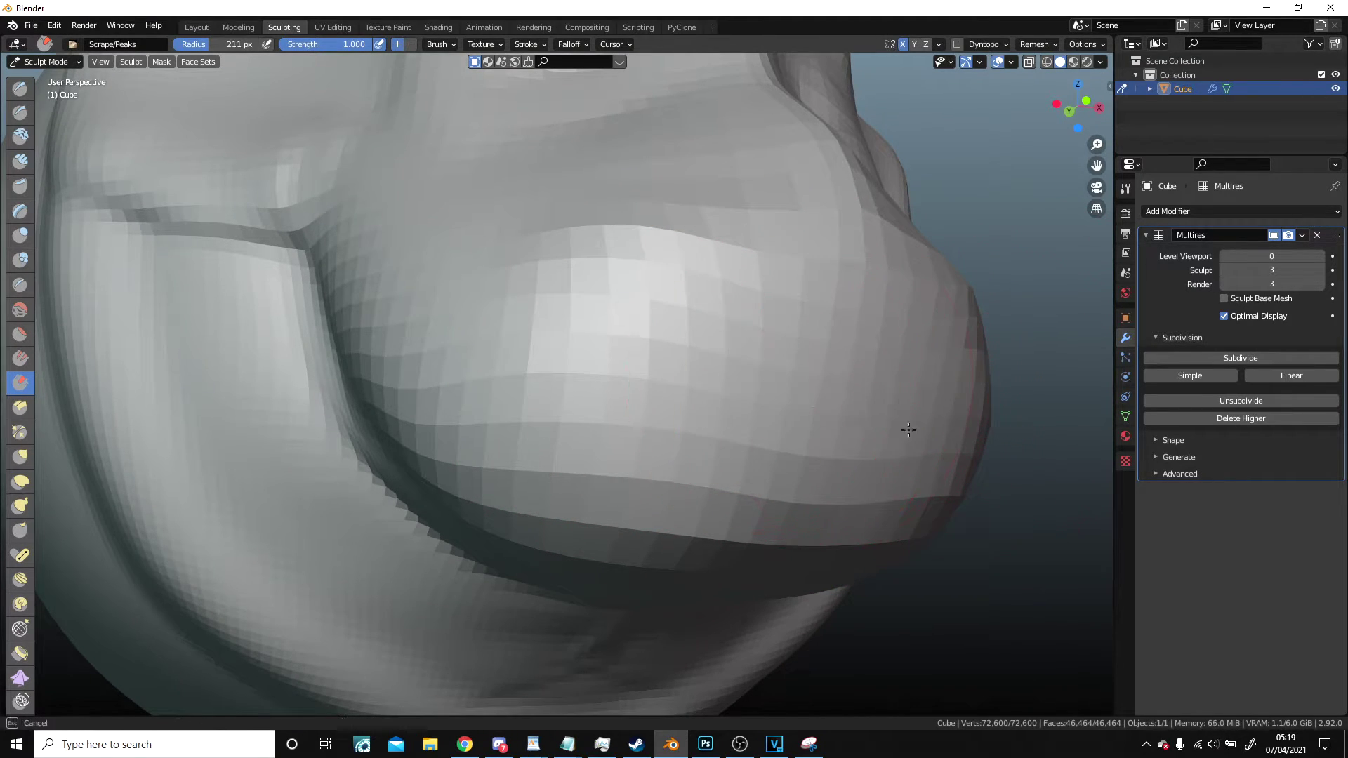
pyautogui.scroll(-5, 842, 513)
pyautogui.moveTo(812, 552); pyautogui.dragTo(734, 389, button='middle')
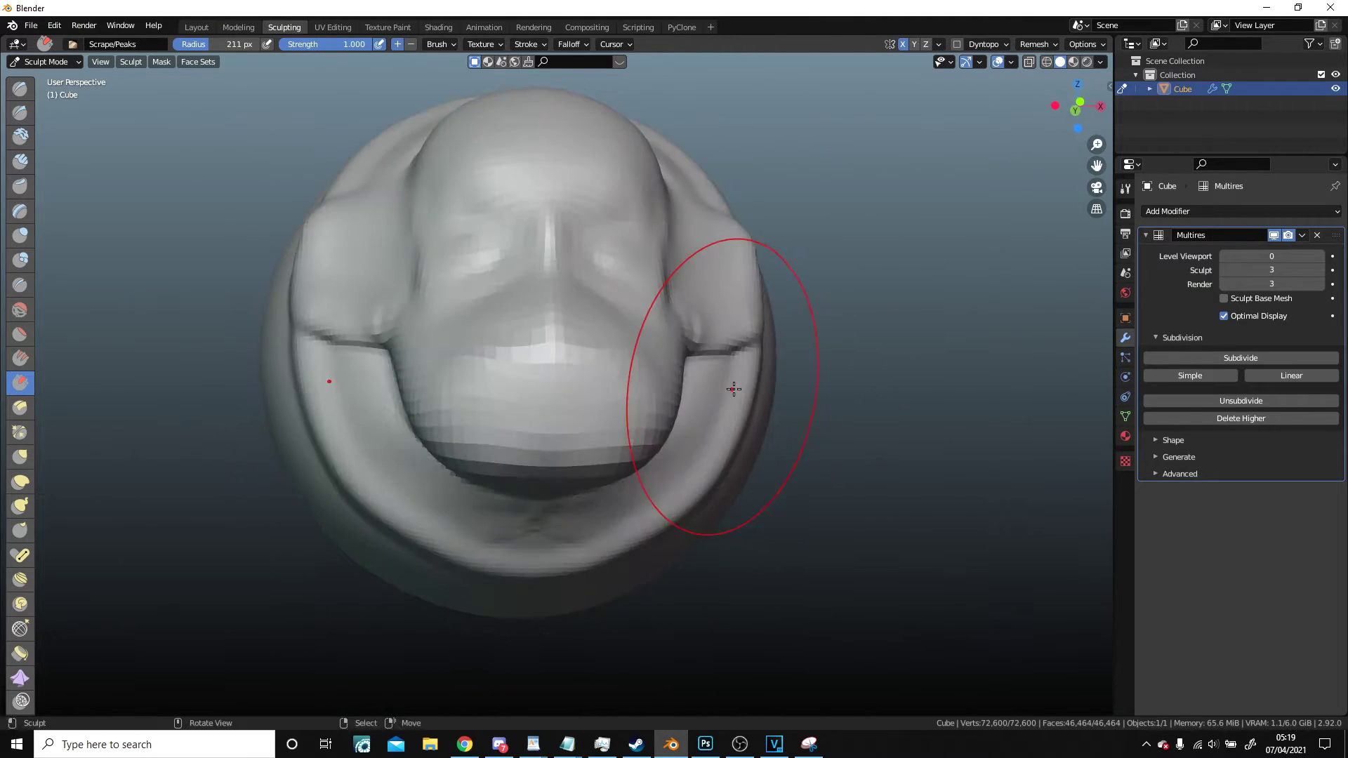
pyautogui.scroll(3, 734, 389)
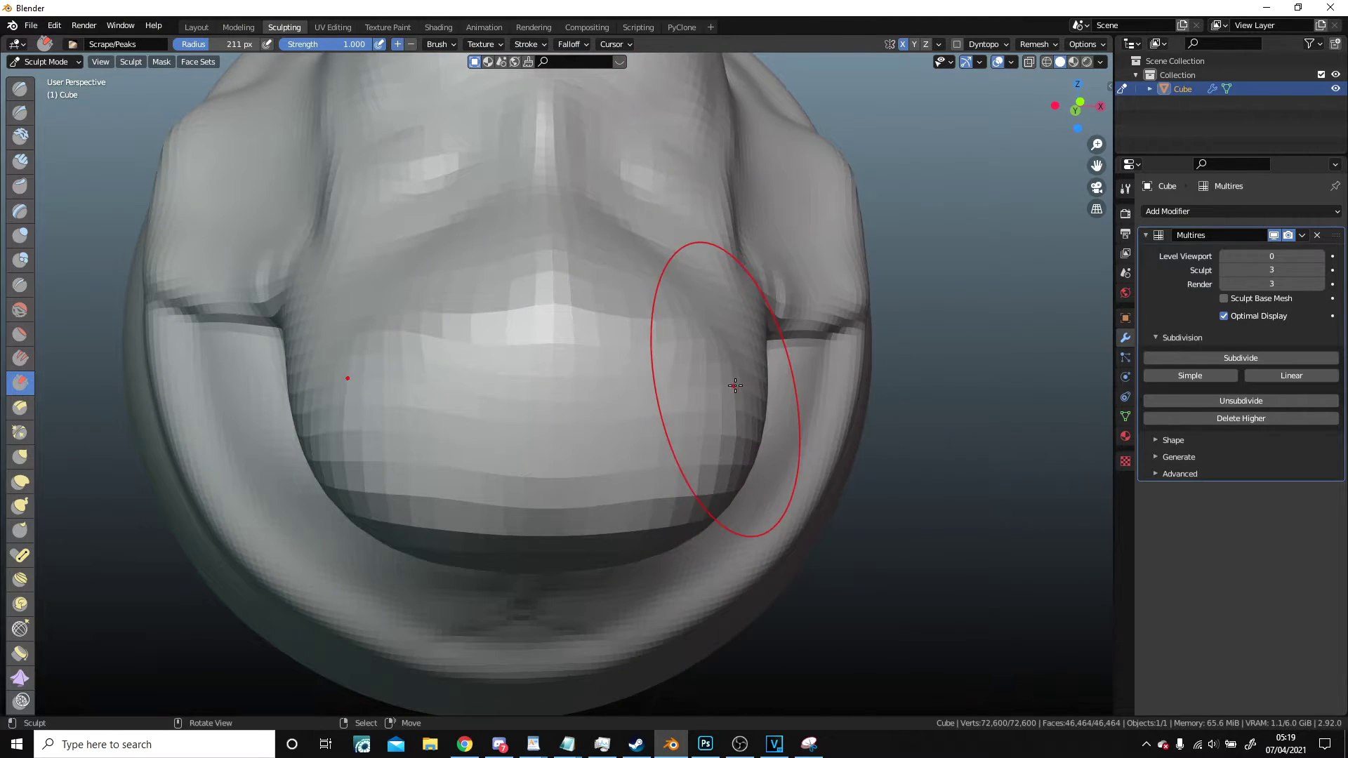
# - Try the Multi-plane Scrape brush at strength 0.700 across the front of the lower bulge, then undo the strokes
pyautogui.click(21, 408)
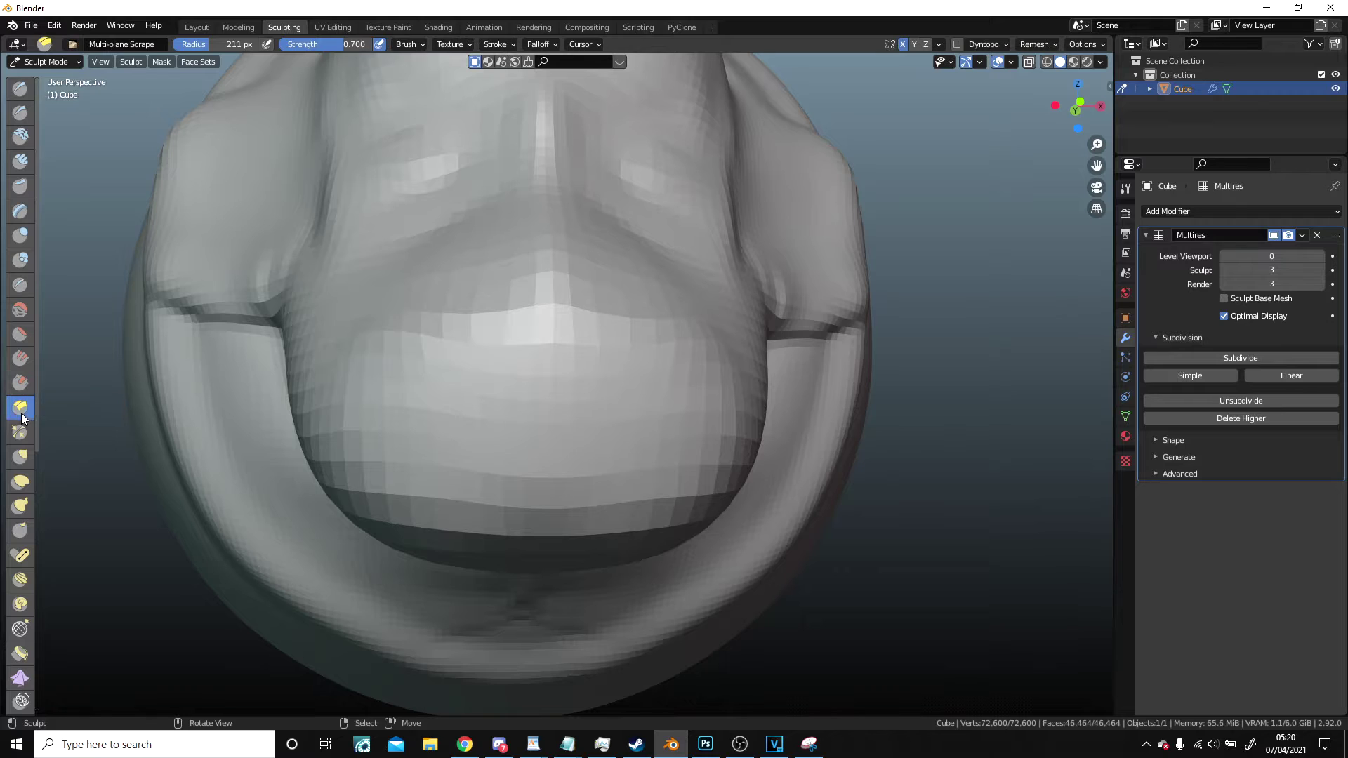
pyautogui.scroll(2, 432, 423)
pyautogui.moveTo(340, 457)
pyautogui.mouseDown()
pyautogui.moveTo(599, 457)
pyautogui.moveTo(768, 482)
pyautogui.moveTo(285, 419)
pyautogui.moveTo(726, 389)
pyautogui.moveTo(671, 377)
pyautogui.mouseUp()
pyautogui.scroll(-4, 671, 377)
pyautogui.moveTo(672, 379)
pyautogui.mouseDown(button='middle')
pyautogui.moveTo(984, 472)
pyautogui.moveTo(846, 462)
pyautogui.mouseUp(button='middle')
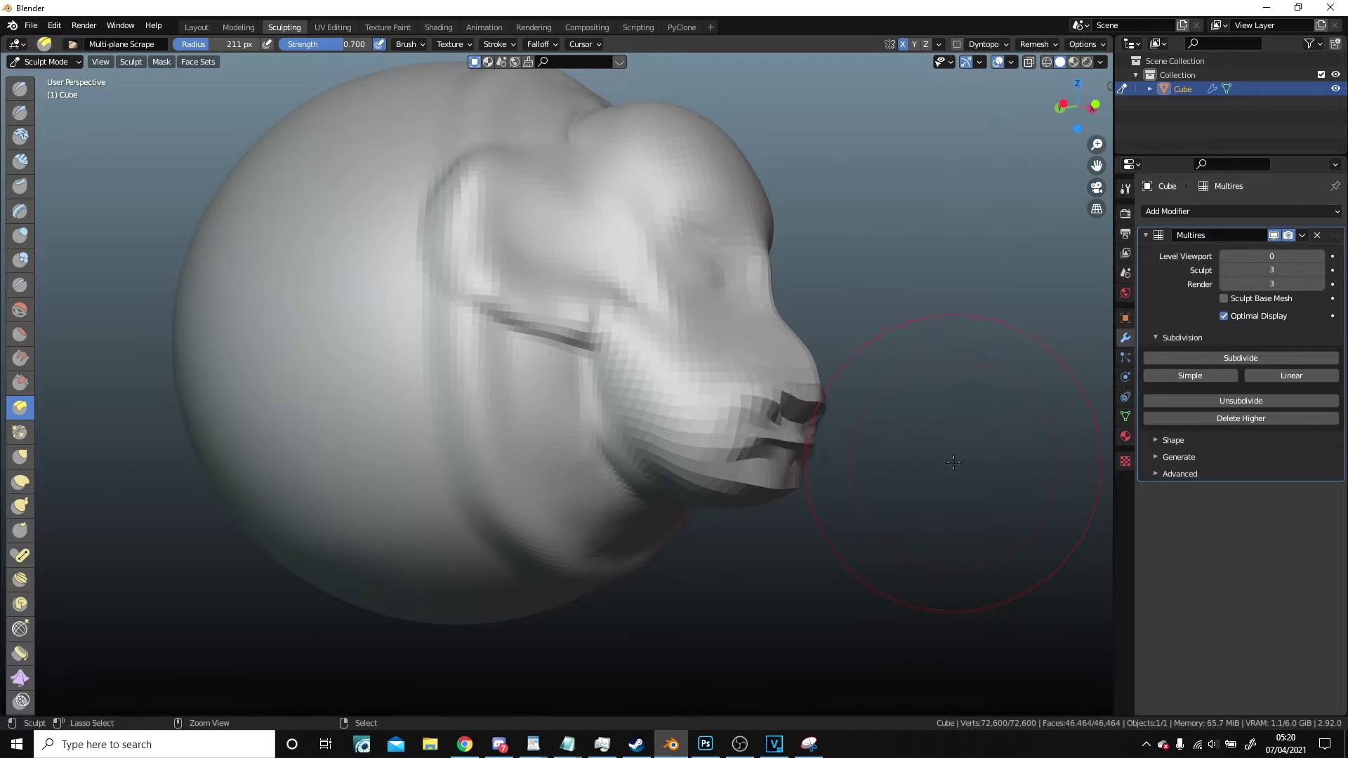
pyautogui.moveTo(954, 462); pyautogui.dragTo(394, 295, button='middle')
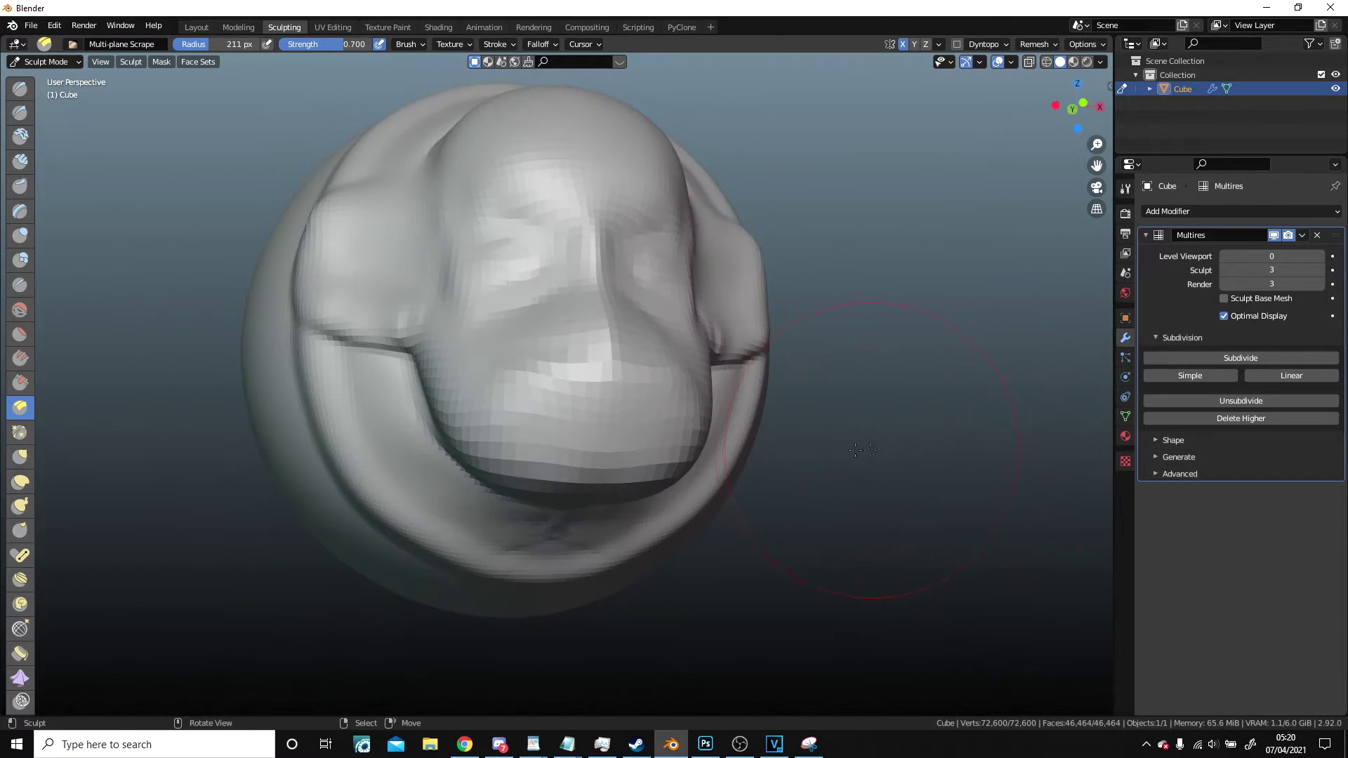
# - Switch to the Pinch/Magnify brush and pinch the centre ridge and the mirrored eye areas at 0.500 strength
pyautogui.click(20, 91)
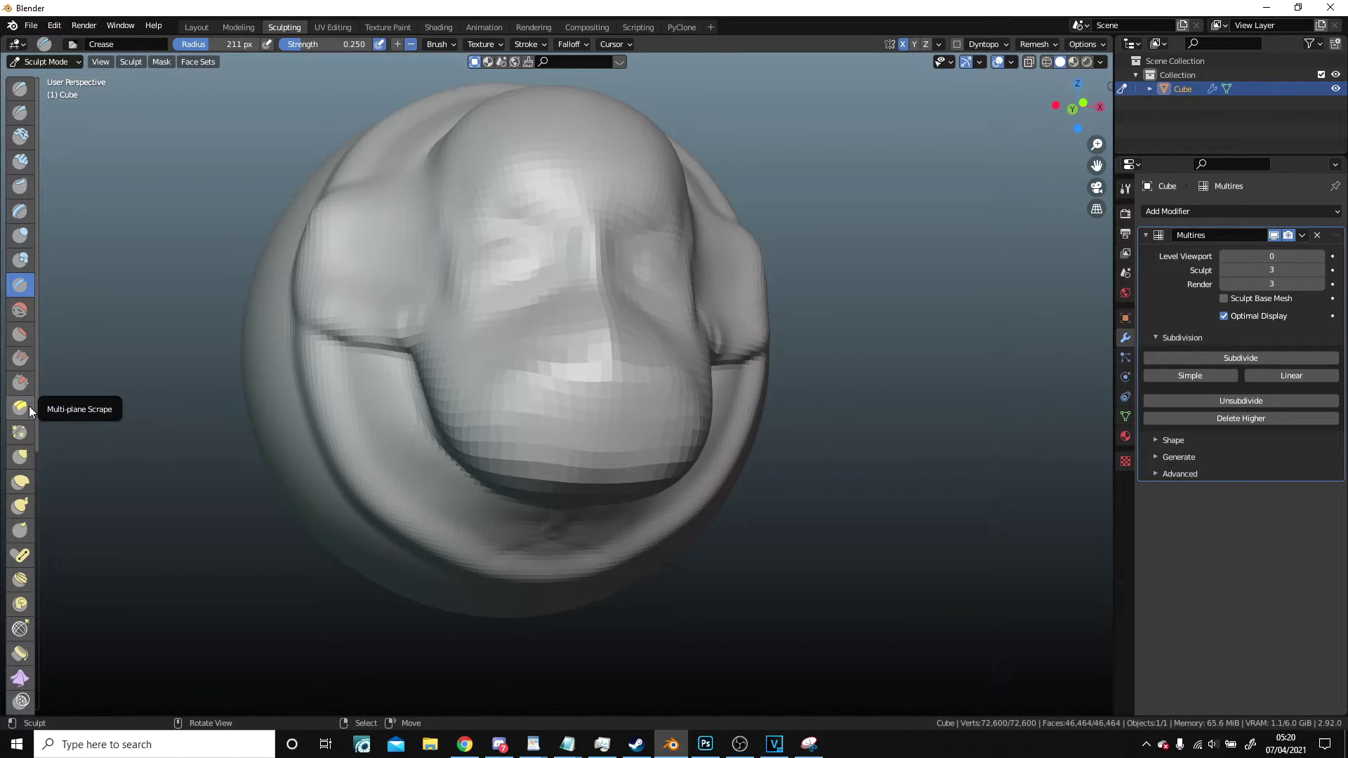
pyautogui.click(22, 383)
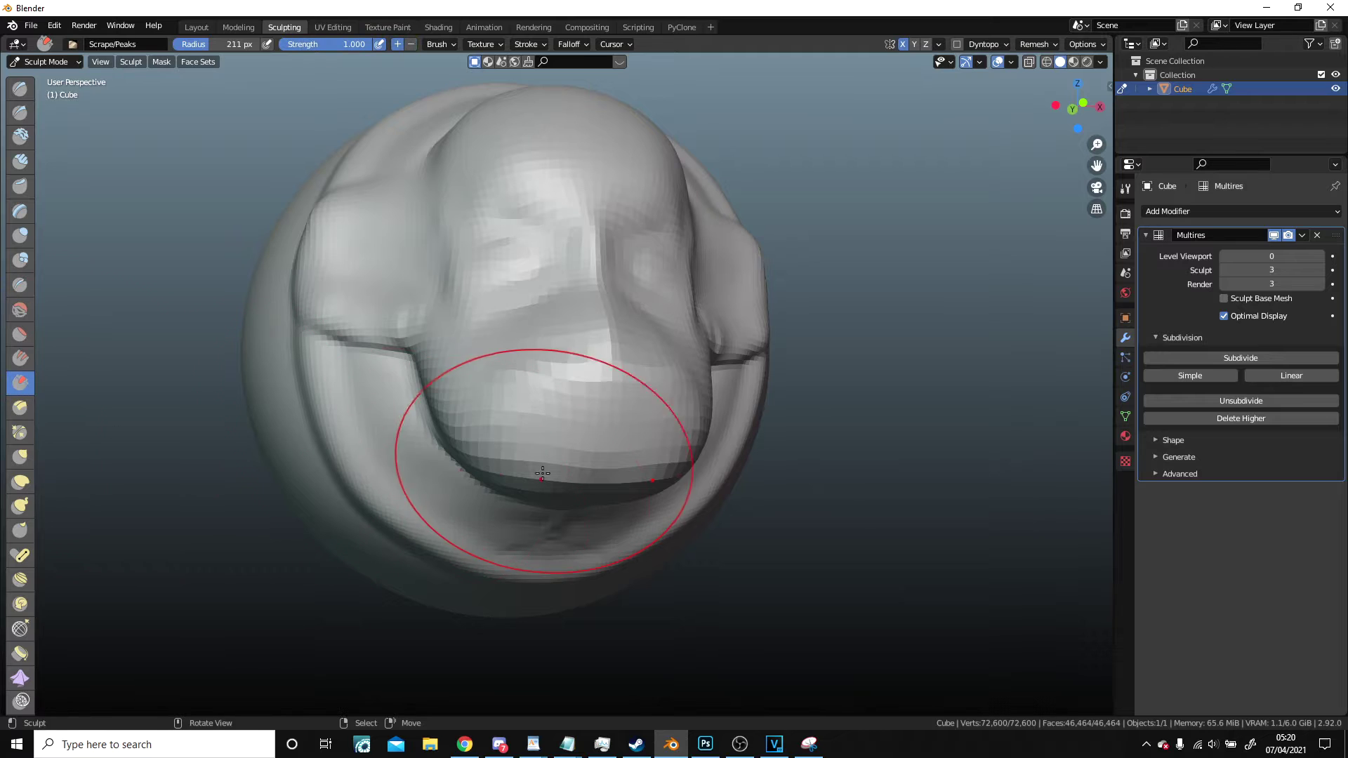
pyautogui.click(20, 432)
pyautogui.scroll(5, 614, 397)
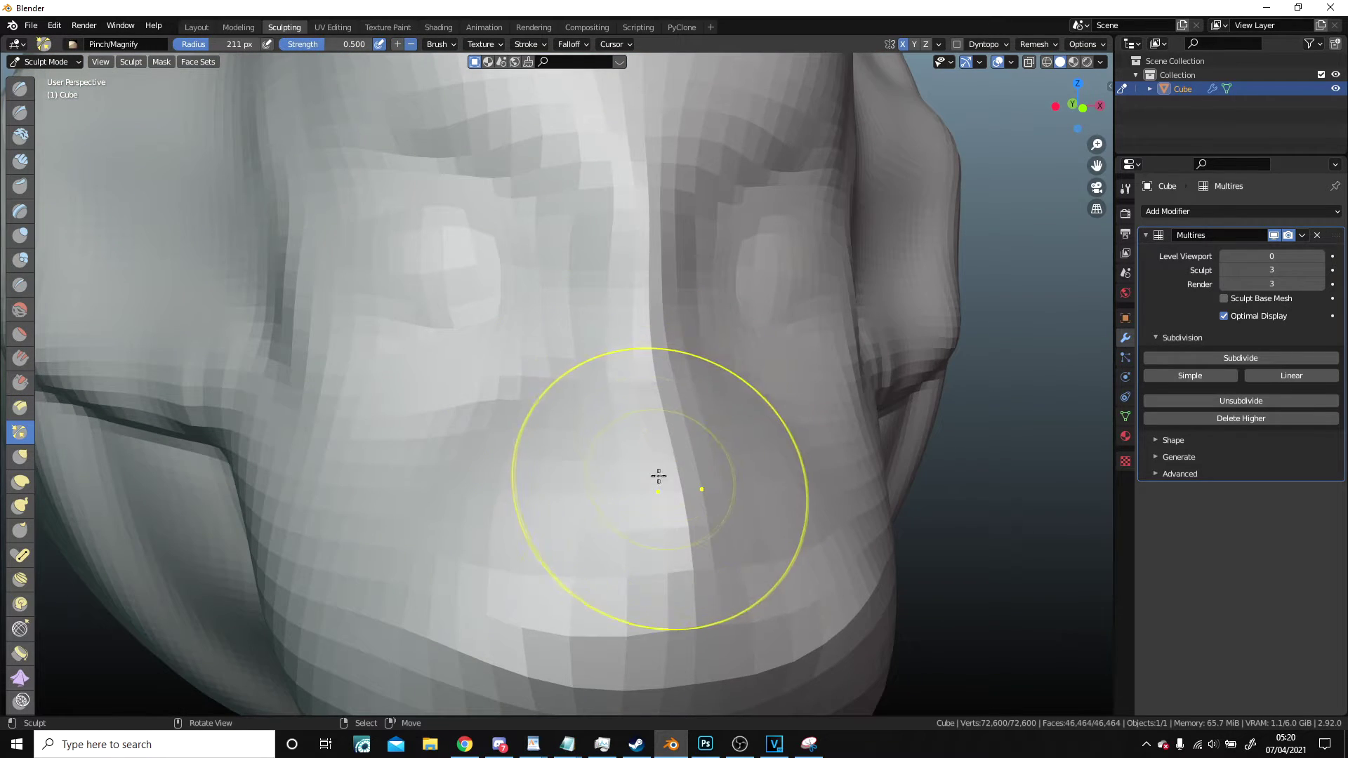
pyautogui.keyDown('shift'); pyautogui.moveTo(629, 346); pyautogui.dragTo(655, 409, button='middle'); pyautogui.keyUp('shift')
pyautogui.moveTo(393, 231)
pyautogui.mouseDown()
pyautogui.moveTo(361, 188)
pyautogui.moveTo(385, 243)
pyautogui.mouseUp()
pyautogui.scroll(-6, 566, 407)
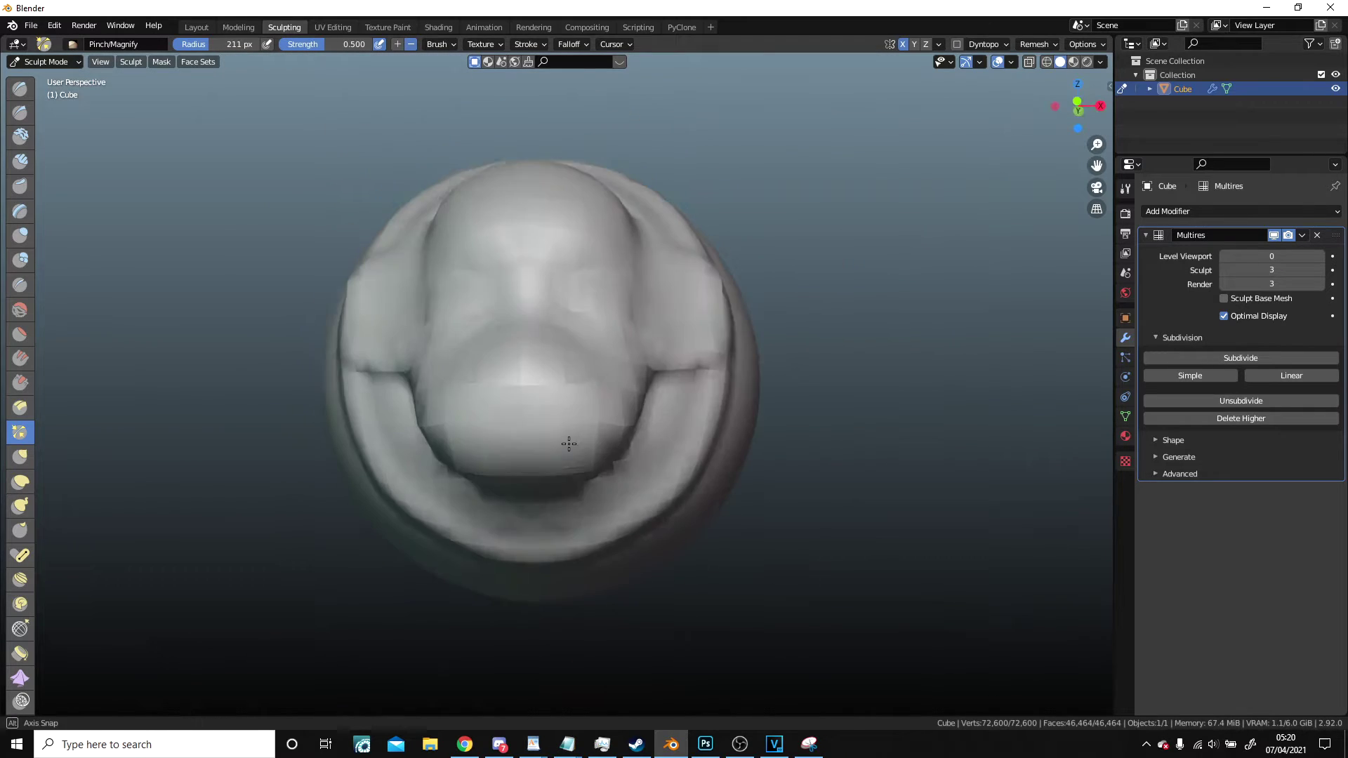
pyautogui.moveTo(566, 445); pyautogui.dragTo(669, 476, button='middle')
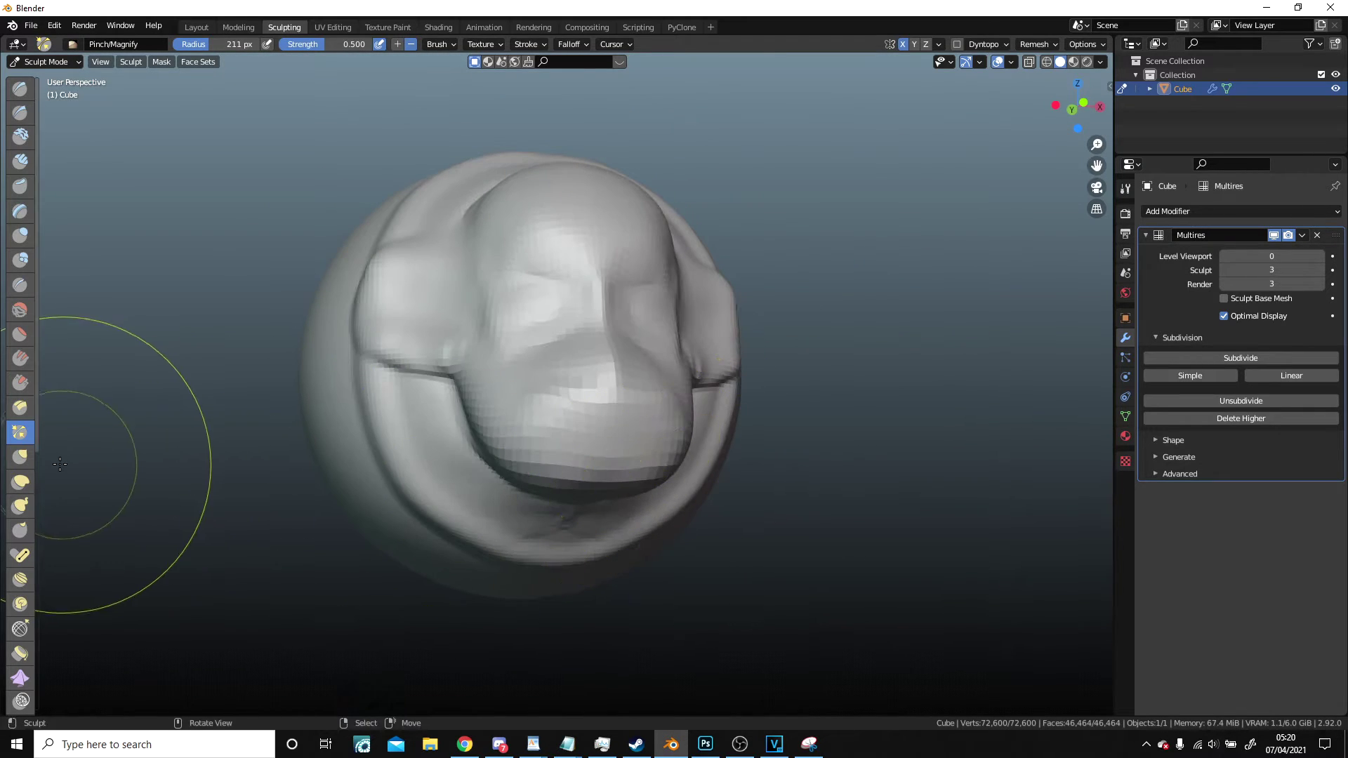
# - Select the Grab brush and enlarge its radius to 238 px
pyautogui.click(16, 463)
pyautogui.scroll(-2, 442, 456)
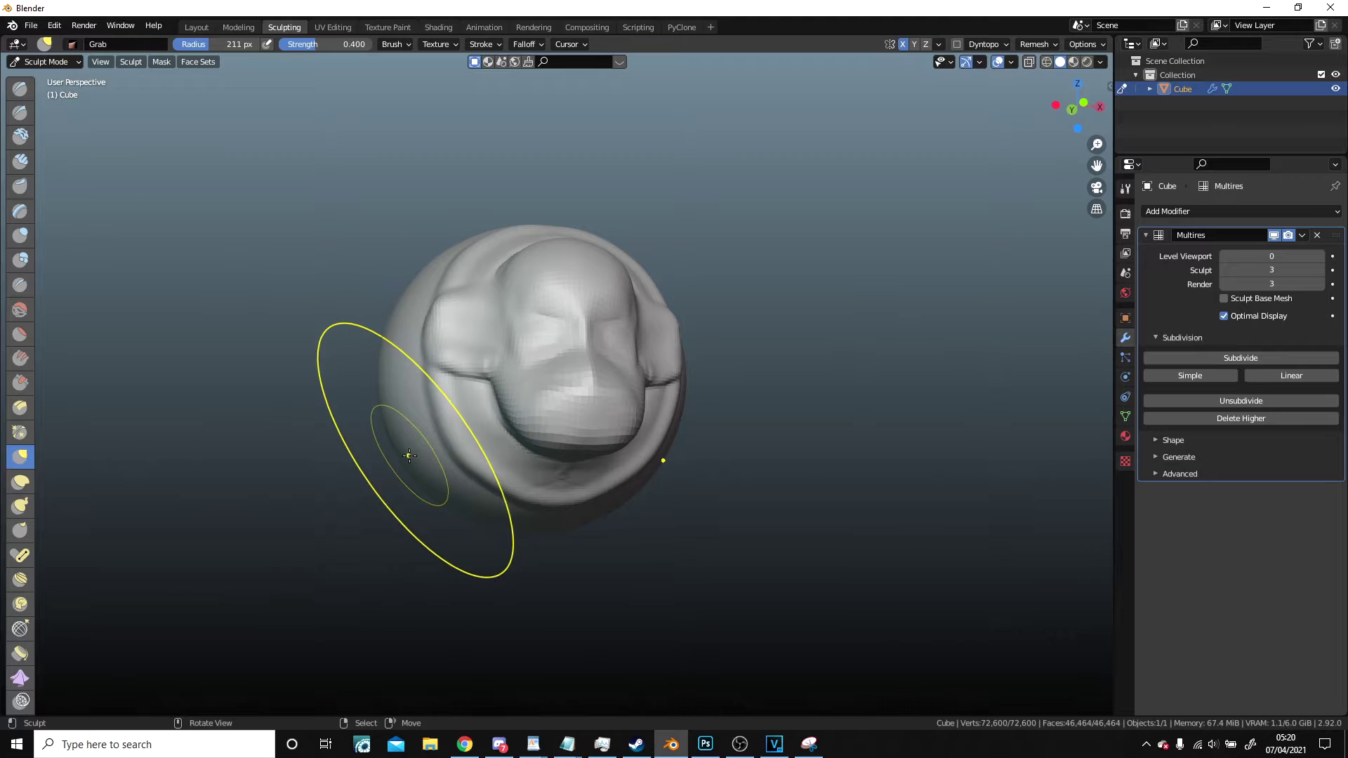
pyautogui.press('f')
pyautogui.click(430, 473)
# - Try pulling the side of the sphere inward with the Grab brush and undo the stroke
pyautogui.moveTo(398, 382)
pyautogui.mouseDown()
pyautogui.moveTo(99, 340)
pyautogui.moveTo(638, 380)
pyautogui.mouseUp()
pyautogui.hotkey('ctrl', 'z')
pyautogui.scroll(2, 274, 346)
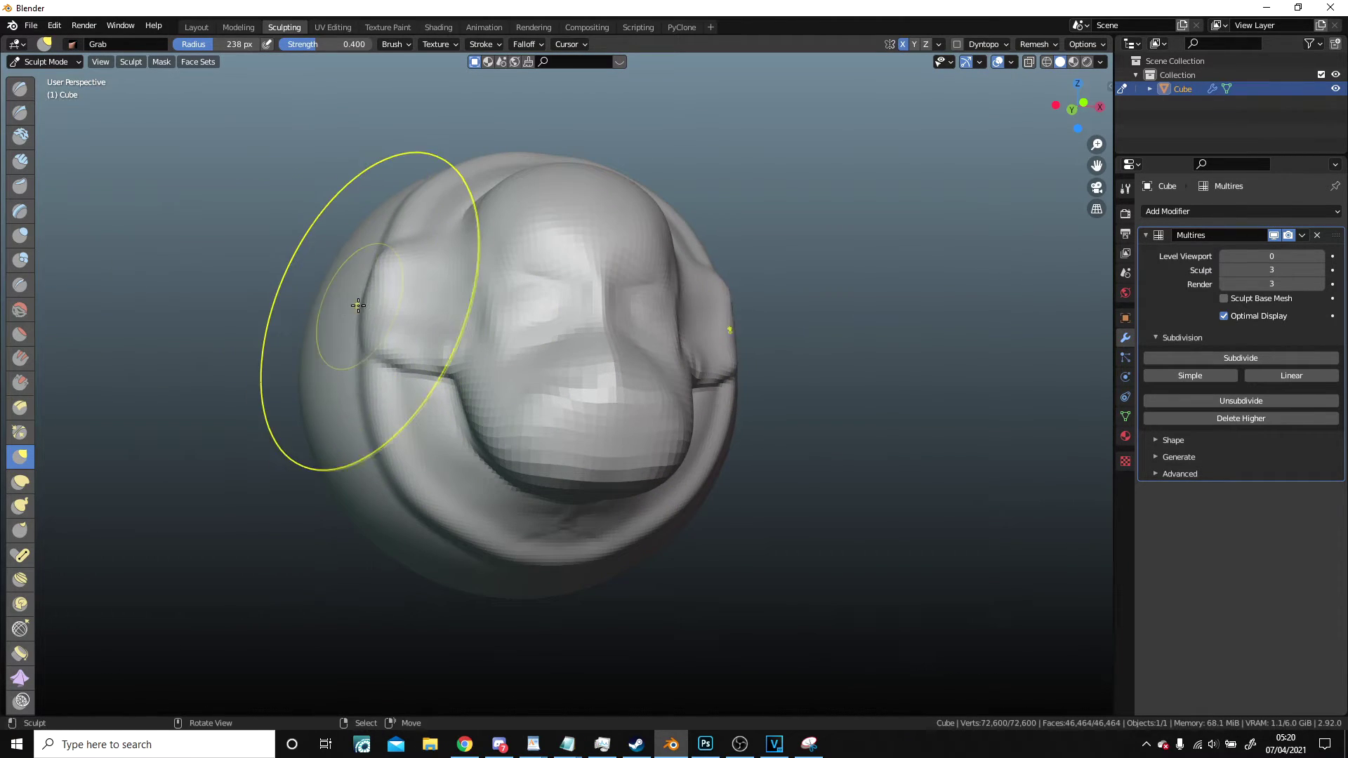
# - Reshape the sides and back of the sphere with the Grab brush at 238 px radius and 0.400 strength
pyautogui.moveTo(439, 181); pyautogui.dragTo(358, 274)
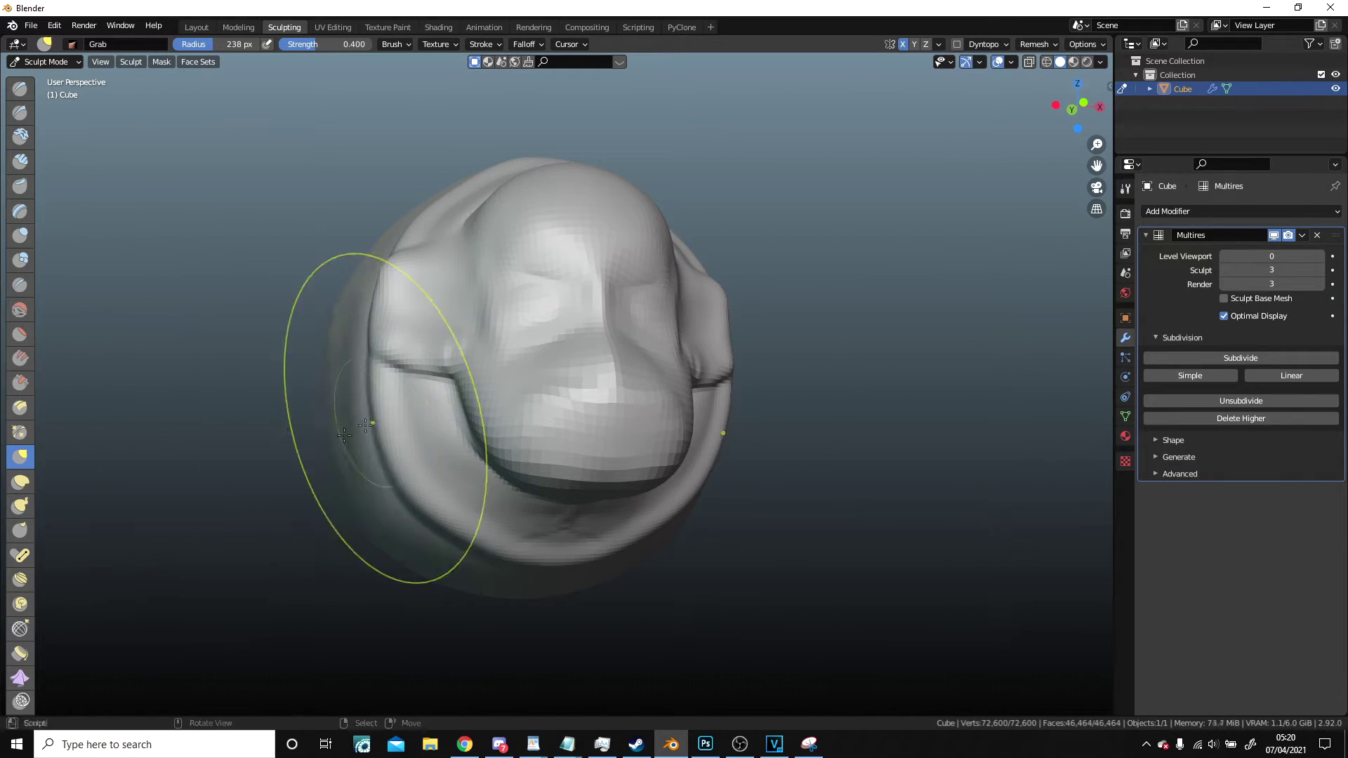
pyautogui.moveTo(455, 570)
pyautogui.mouseDown(button='middle')
pyautogui.moveTo(287, 333)
pyautogui.moveTo(520, 469)
pyautogui.moveTo(523, 434)
pyautogui.mouseUp(button='middle')
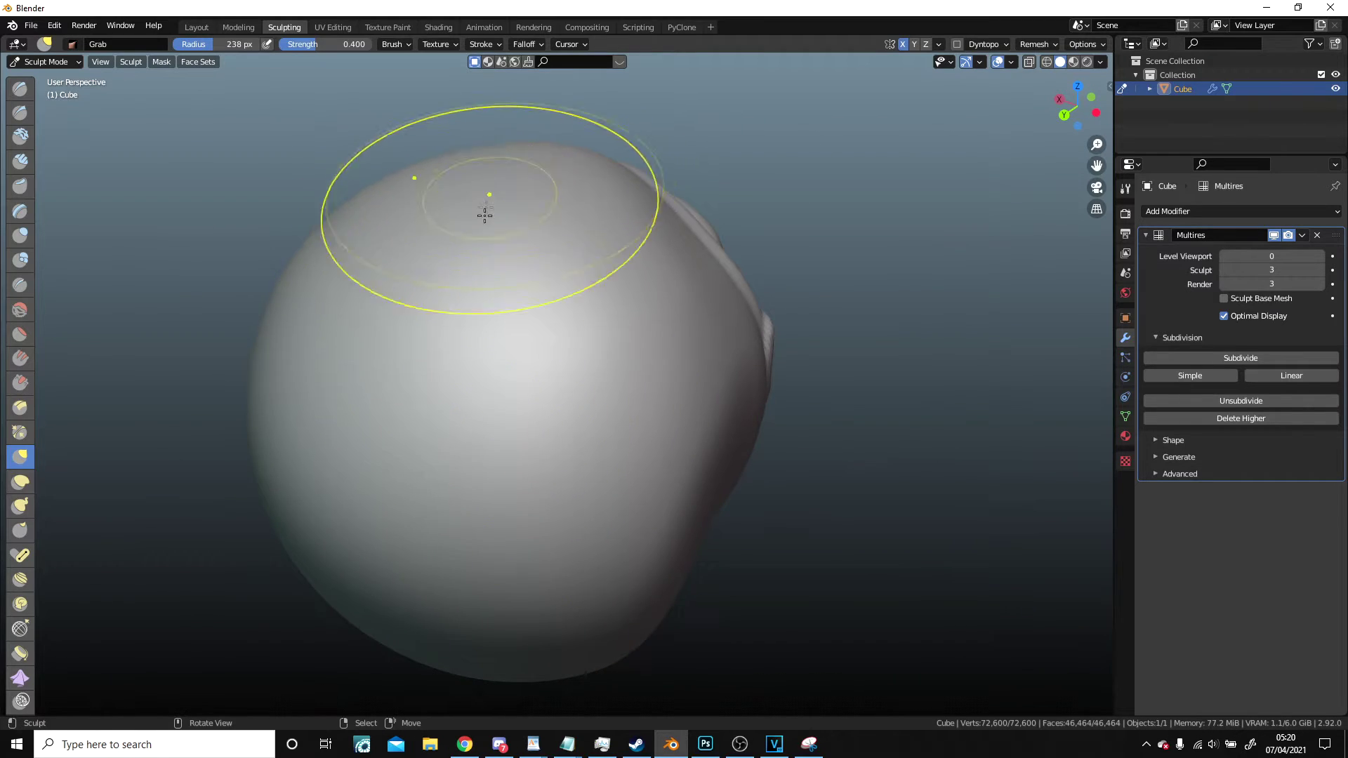
pyautogui.scroll(-5, 485, 213)
pyautogui.moveTo(464, 247)
pyautogui.mouseDown(button='middle')
pyautogui.moveTo(426, 298)
pyautogui.moveTo(399, 285)
pyautogui.mouseUp(button='middle')
pyautogui.scroll(3, 399, 285)
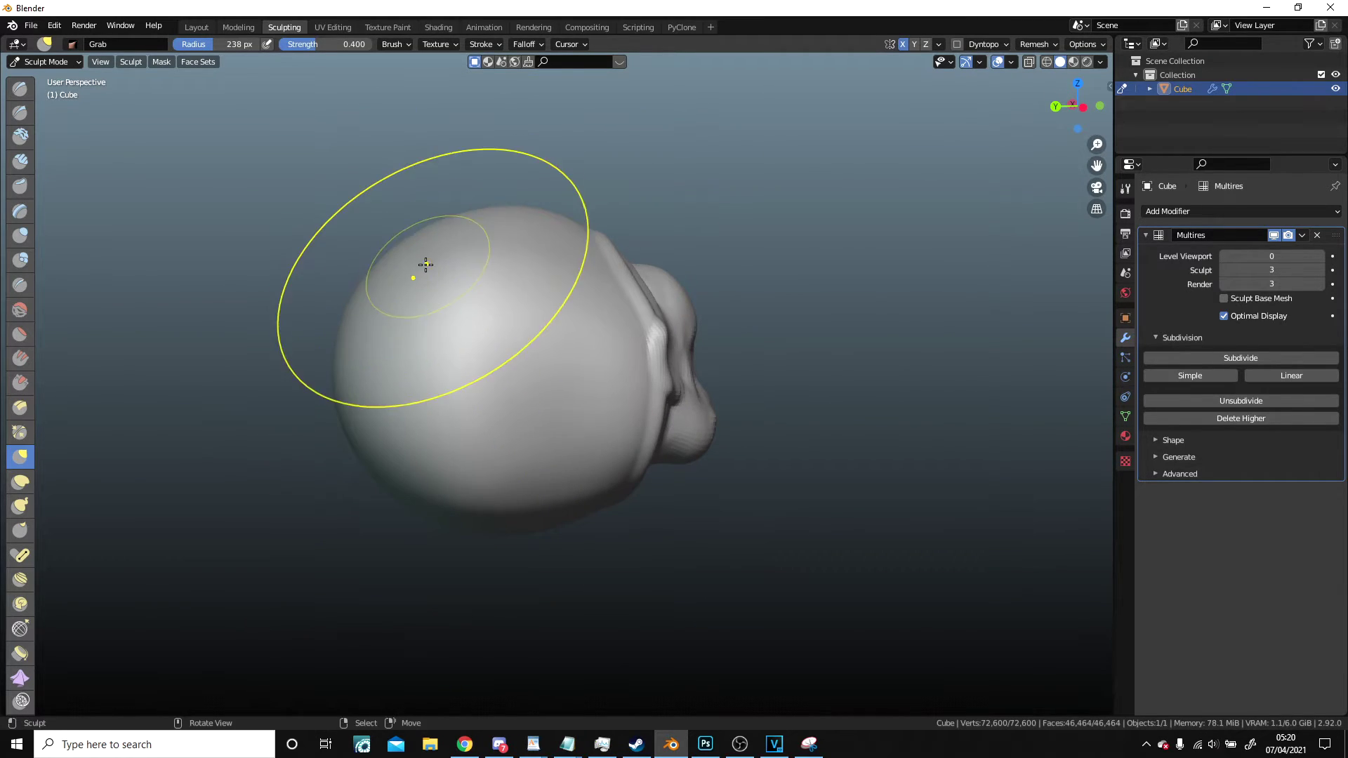
pyautogui.moveTo(337, 437); pyautogui.dragTo(184, 412, button='middle')
pyautogui.scroll(2, 365, 421)
pyautogui.scroll(5, 696, 458)
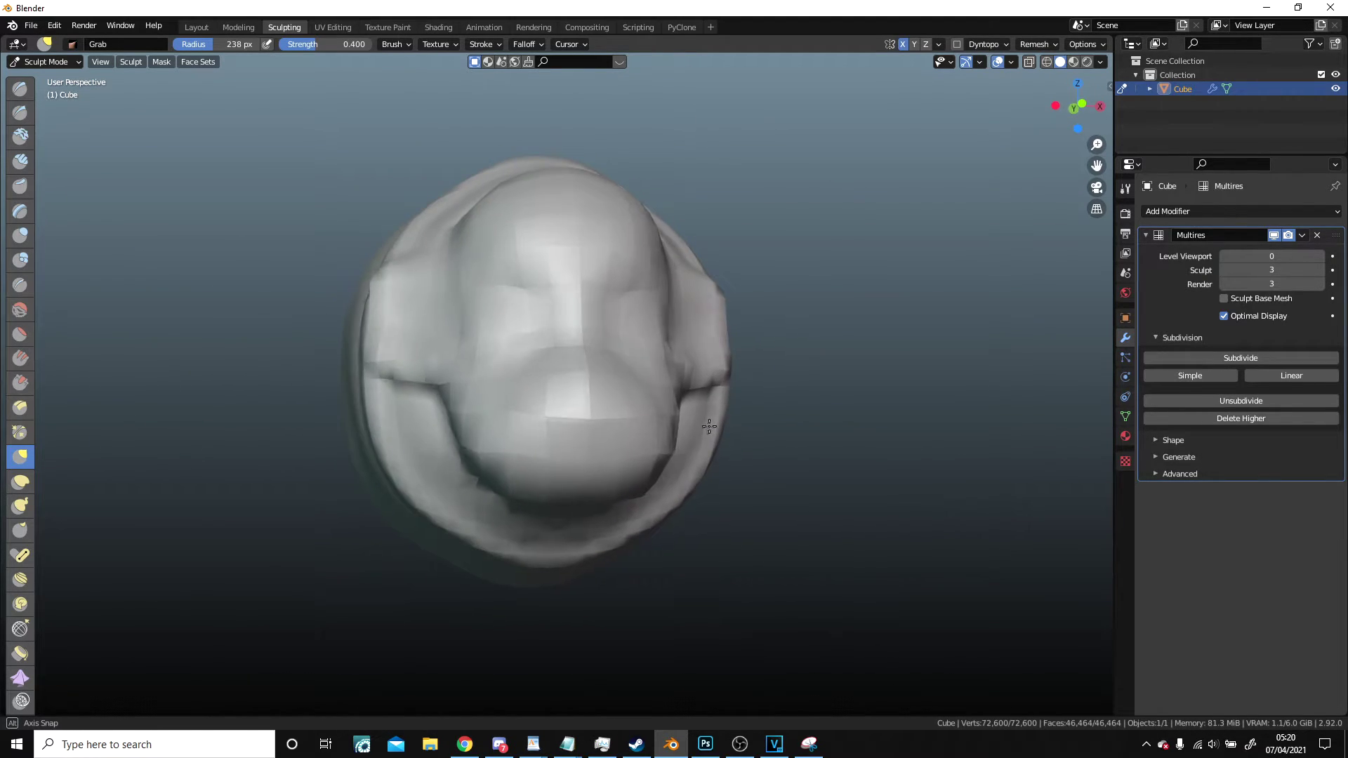
# - Switch to the Elastic Deform brush and reshape the forehead, eye areas and muzzle at 0.500 strength
pyautogui.click(21, 482)
pyautogui.moveTo(485, 379)
pyautogui.mouseDown()
pyautogui.moveTo(536, 241)
pyautogui.moveTo(529, 221)
pyautogui.moveTo(490, 422)
pyautogui.moveTo(449, 390)
pyautogui.mouseUp()
pyautogui.moveTo(613, 297); pyautogui.dragTo(627, 191)
pyautogui.moveTo(615, 270); pyautogui.dragTo(601, 176)
pyautogui.moveTo(561, 277); pyautogui.dragTo(504, 260, button='middle')
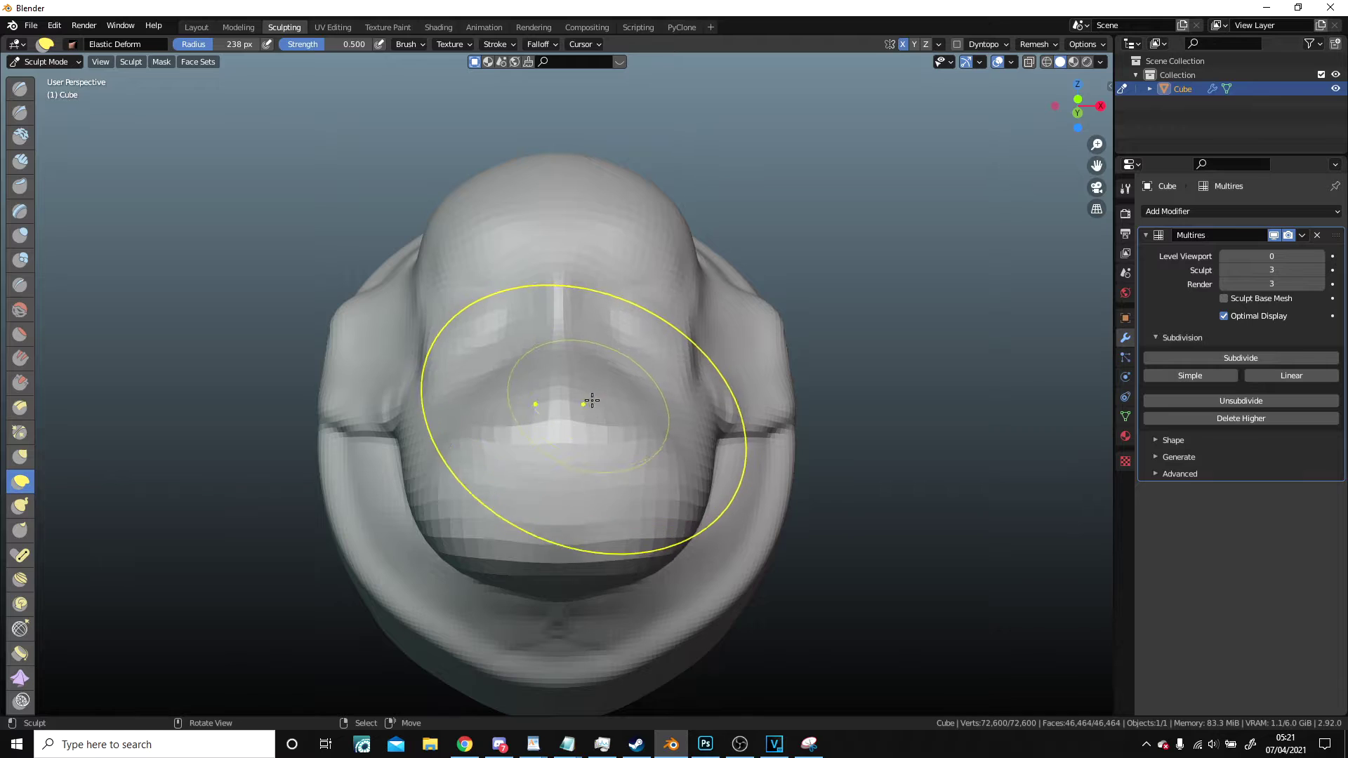
pyautogui.moveTo(617, 488)
pyautogui.mouseDown(button='middle')
pyautogui.moveTo(667, 502)
pyautogui.moveTo(407, 337)
pyautogui.mouseUp(button='middle')
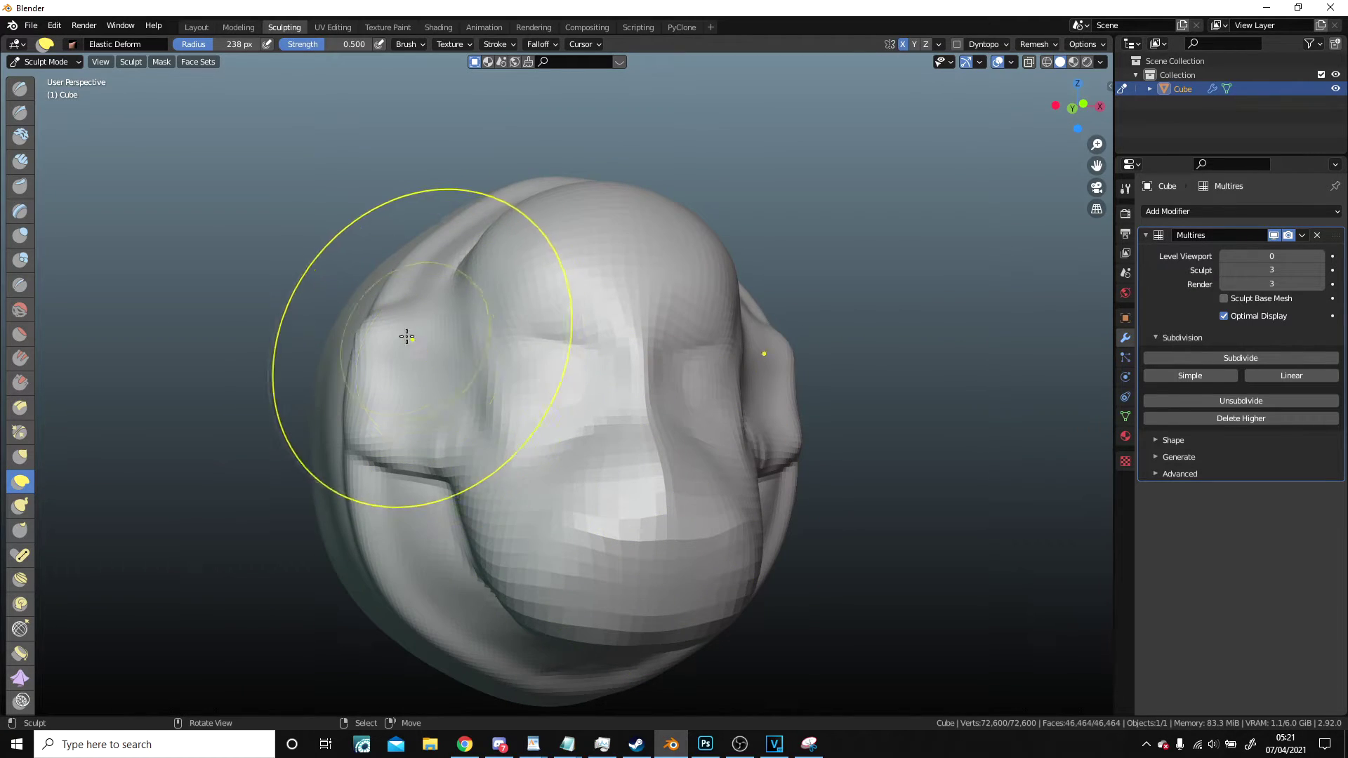
pyautogui.scroll(2, 478, 341)
pyautogui.scroll(-1, 553, 371)
pyautogui.moveTo(554, 374); pyautogui.dragTo(573, 417)
pyautogui.moveTo(485, 453); pyautogui.dragTo(471, 439)
pyautogui.keyDown('shift'); pyautogui.moveTo(462, 524); pyautogui.dragTo(421, 433, button='middle'); pyautogui.keyUp('shift')
# - Select the Snake Hook brush at strength 1.000 for use on the side of the head
pyautogui.click(20, 505)
pyautogui.moveTo(175, 450)
pyautogui.mouseDown(button='middle')
pyautogui.moveTo(310, 421)
pyautogui.moveTo(572, 436)
pyautogui.moveTo(587, 373)
pyautogui.moveTo(577, 437)
pyautogui.mouseUp(button='middle')
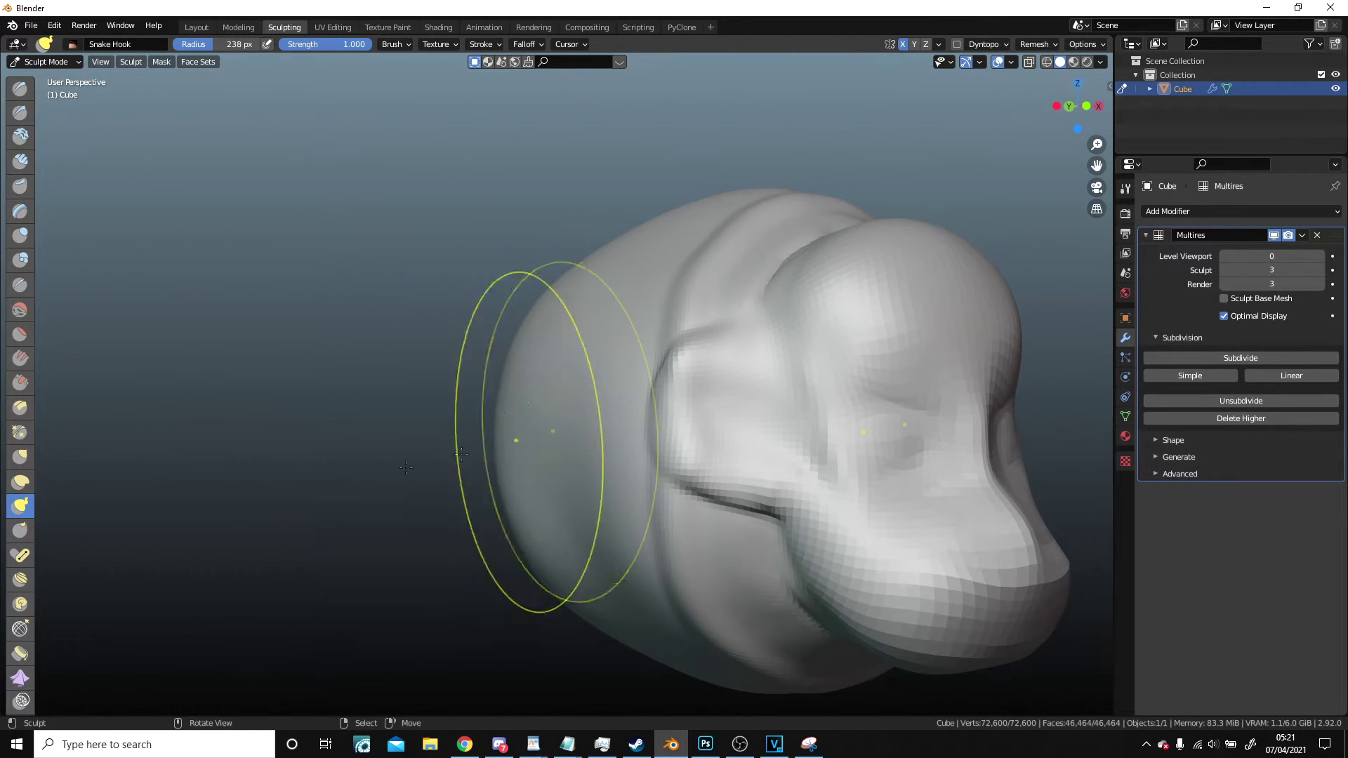
pyautogui.scroll(2, 468, 395)
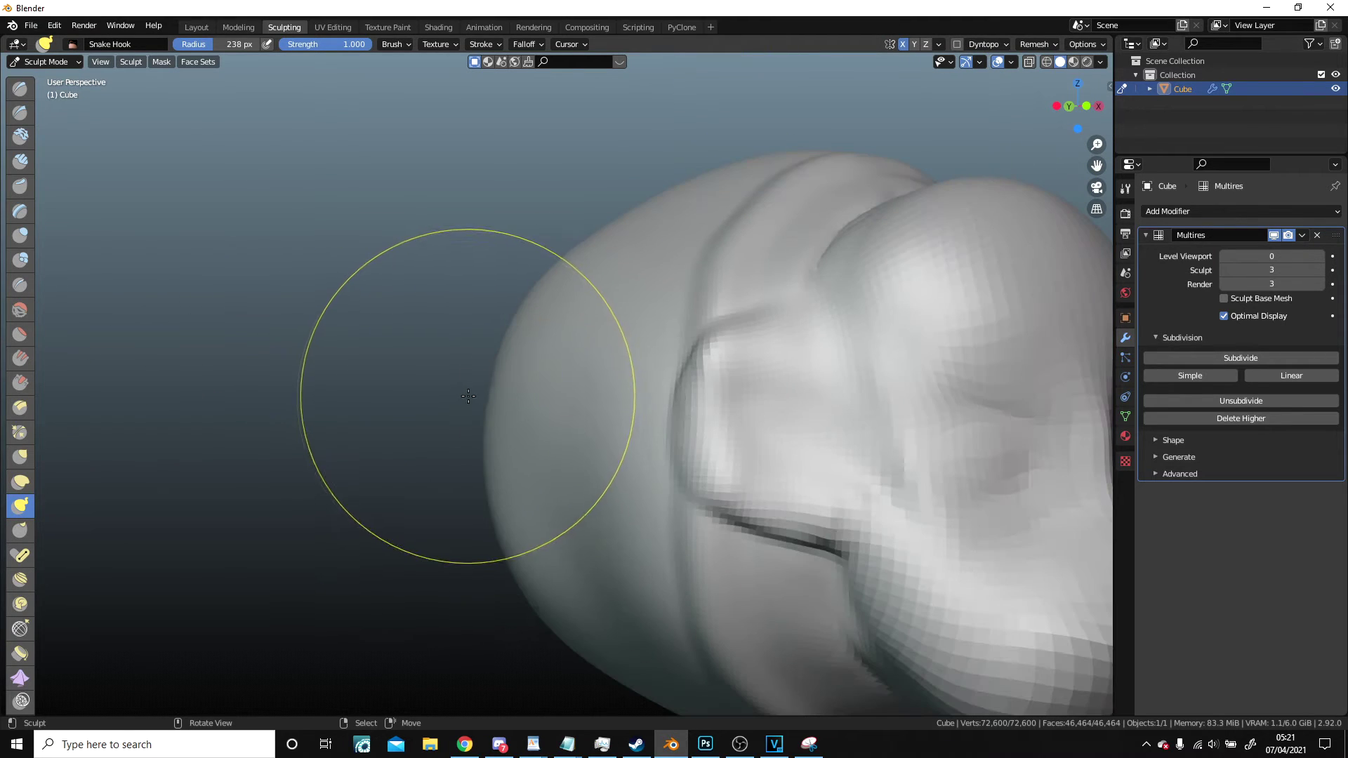
# - Try pulling long mirrored arms out of the sides of the head with Snake Hook, then undo the stroke
pyautogui.moveTo(515, 384)
pyautogui.mouseDown()
pyautogui.moveTo(241, 325)
pyautogui.moveTo(49, 401)
pyautogui.moveTo(295, 646)
pyautogui.moveTo(353, 528)
pyautogui.mouseUp()
pyautogui.scroll(-5, 353, 528)
pyautogui.moveTo(354, 528); pyautogui.dragTo(857, 535, button='middle')
pyautogui.scroll(2, 653, 587)
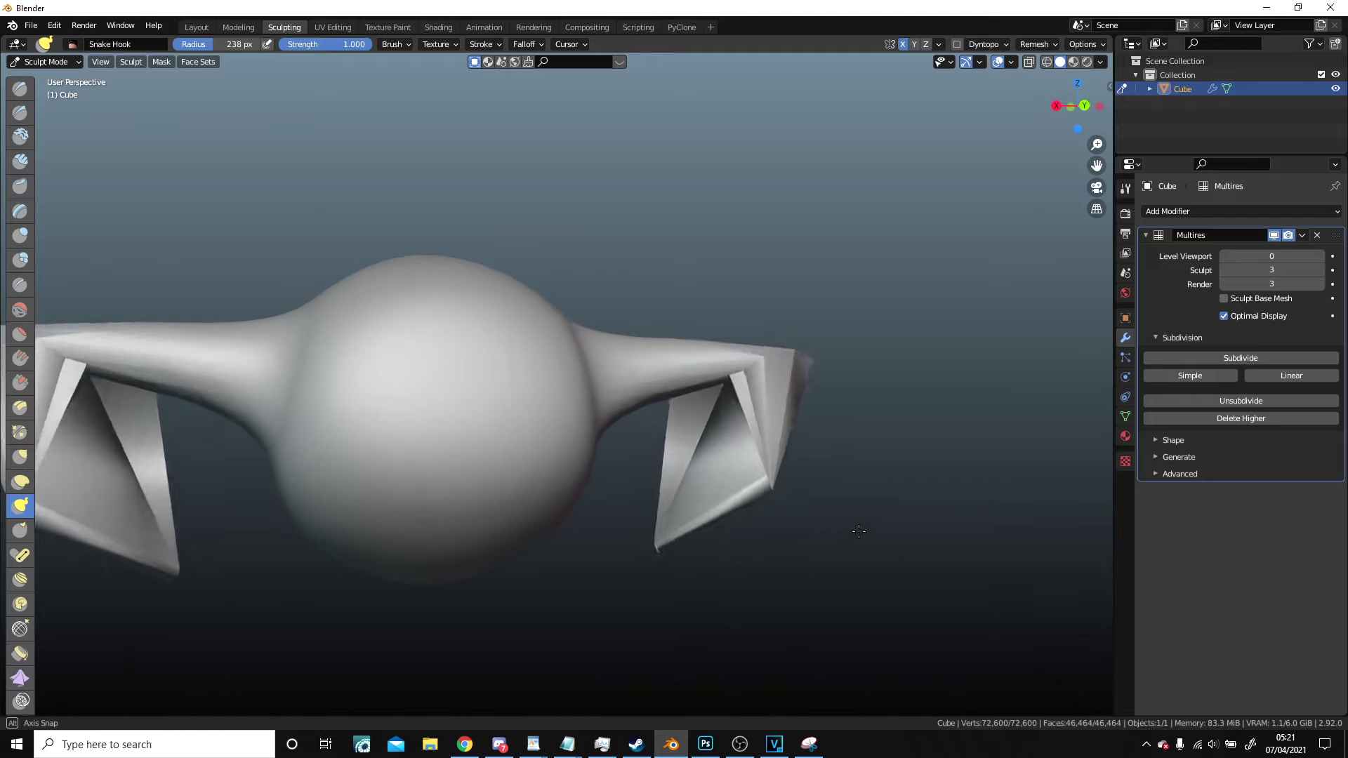
pyautogui.moveTo(905, 413)
pyautogui.mouseDown(button='middle')
pyautogui.moveTo(566, 438)
pyautogui.moveTo(667, 445)
pyautogui.mouseUp(button='middle')
pyautogui.scroll(4, 376, 382)
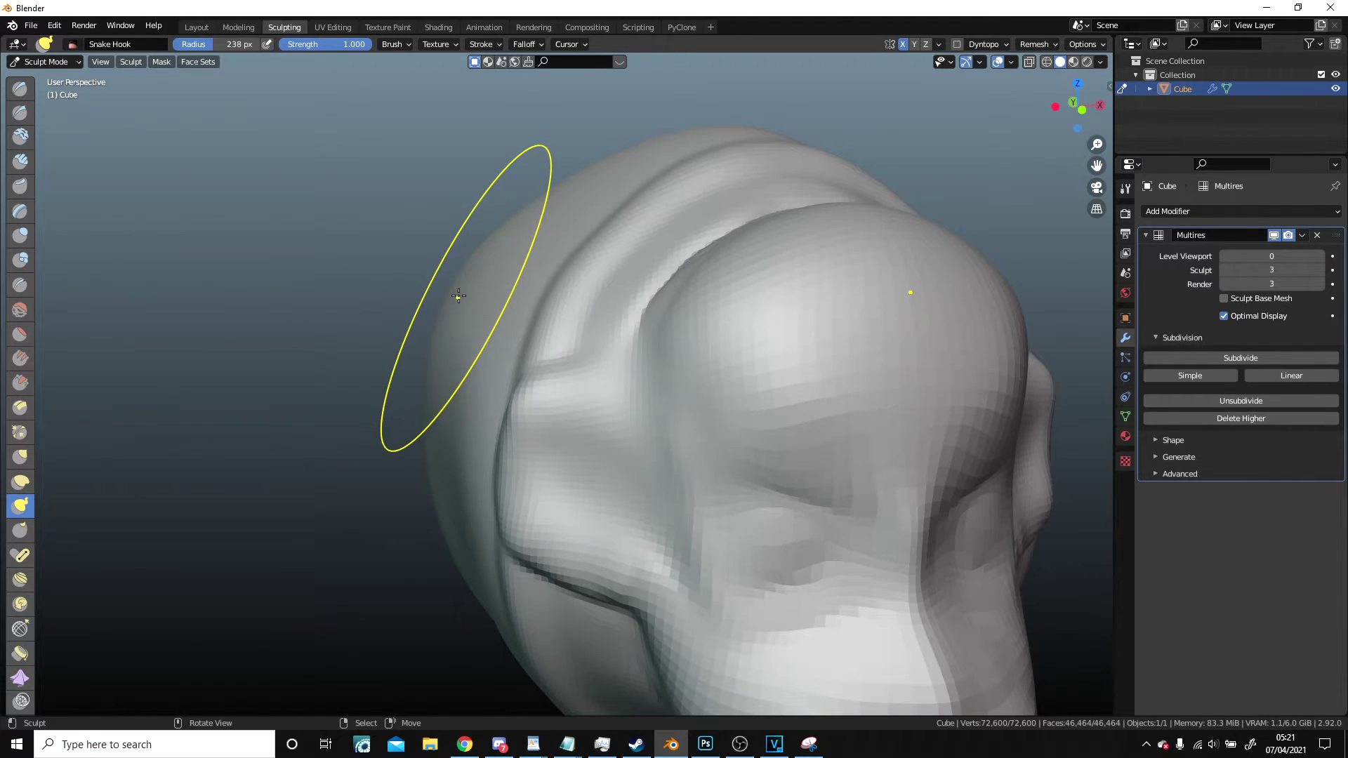
# - Try pulling mirrored horns from the upper back sides of the head with Snake Hook, then undo them
pyautogui.moveTo(460, 295); pyautogui.dragTo(276, 198)
pyautogui.scroll(-4, 393, 302)
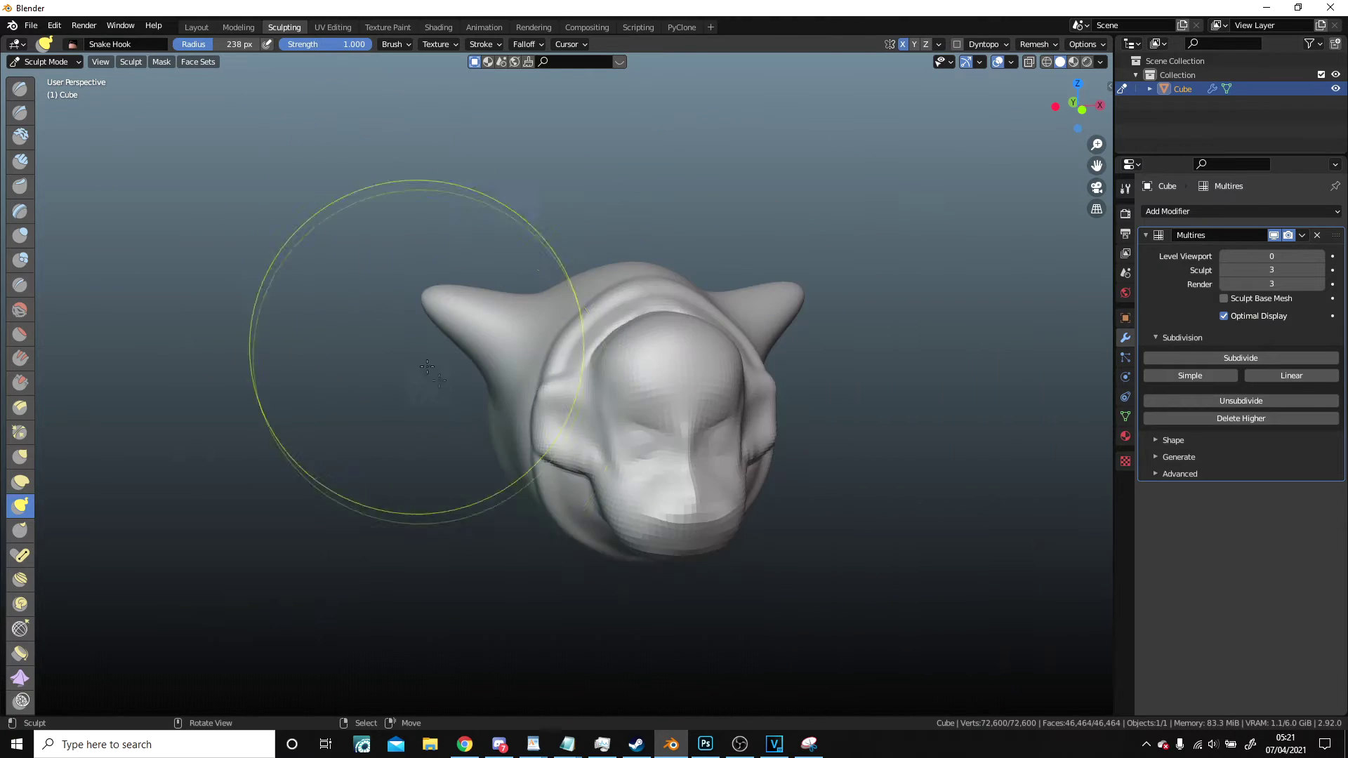
pyautogui.moveTo(417, 358)
pyautogui.mouseDown(button='middle')
pyautogui.moveTo(421, 436)
pyautogui.moveTo(352, 361)
pyautogui.moveTo(421, 377)
pyautogui.mouseUp(button='middle')
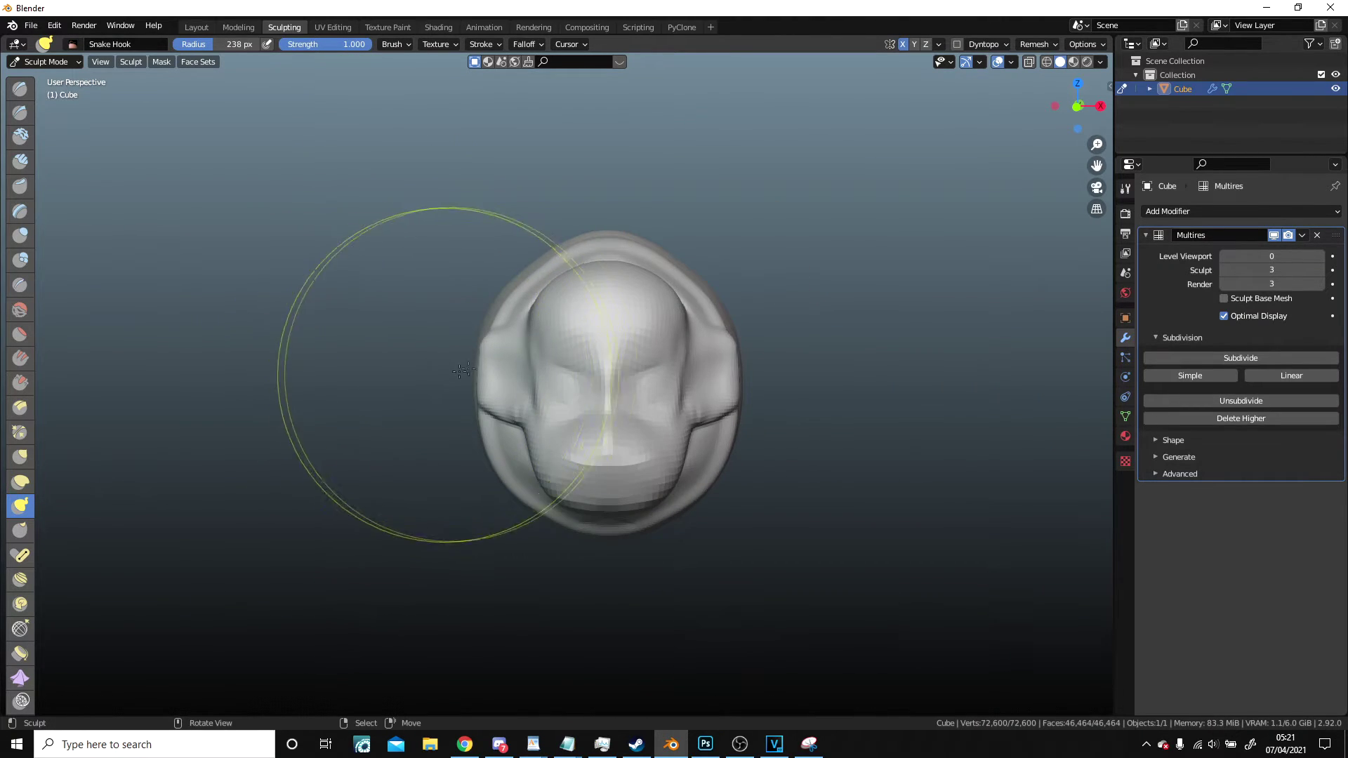
# - Pull a mirrored pair of horns out of the forehead with the Snake Hook brush
pyautogui.scroll(3, 610, 220)
pyautogui.scroll(3, 611, 220)
pyautogui.moveTo(529, 379); pyautogui.dragTo(387, 311, button='middle')
pyautogui.moveTo(388, 311); pyautogui.dragTo(386, 309)
pyautogui.scroll(-5, 702, 421)
pyautogui.moveTo(788, 452)
pyautogui.keyDown('shift'); pyautogui.mouseDown(button='middle')
pyautogui.moveTo(587, 235)
pyautogui.moveTo(743, 295)
pyautogui.moveTo(753, 330)
pyautogui.moveTo(788, 337)
pyautogui.mouseUp(button='middle'); pyautogui.keyUp('shift')
pyautogui.scroll(4, 789, 337)
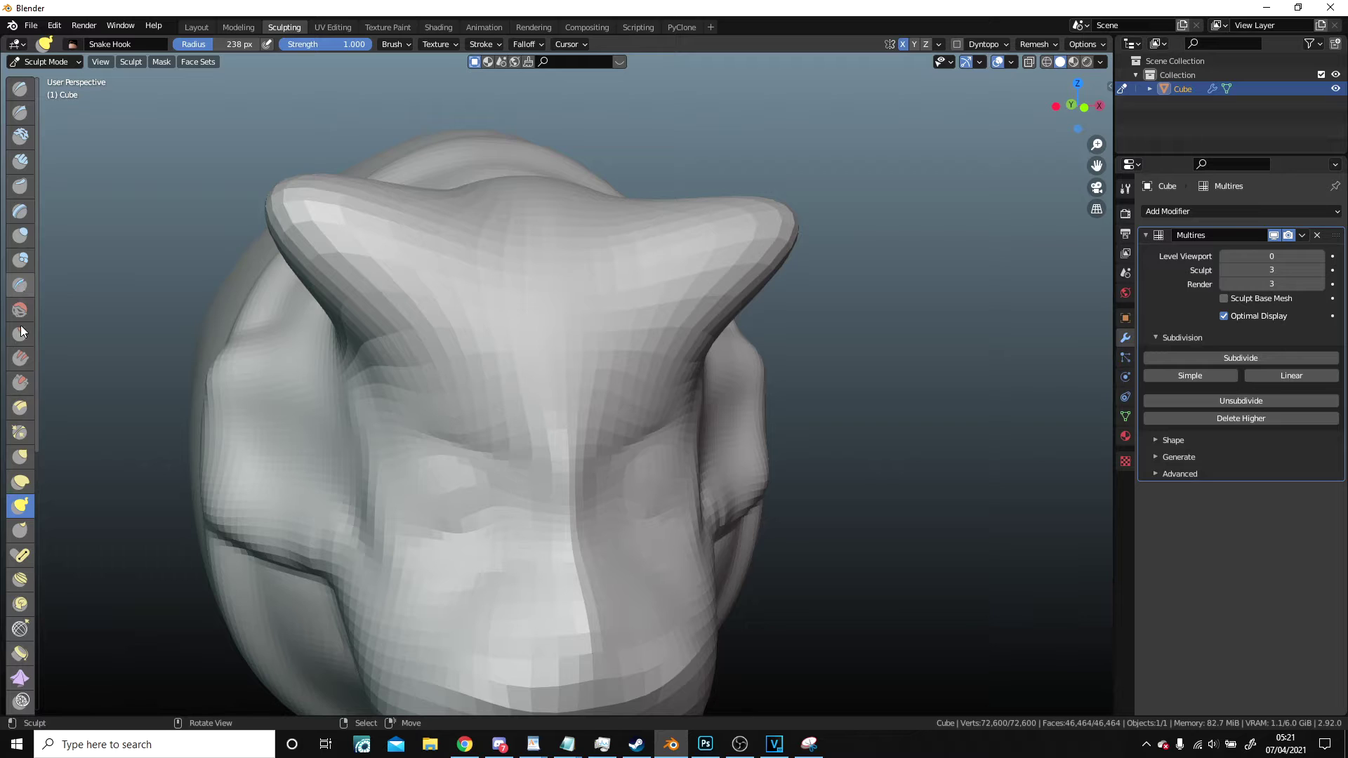
# - Switch to the Thumb brush and smear the forehead surface near the horn base at 0.500 strength
pyautogui.click(20, 538)
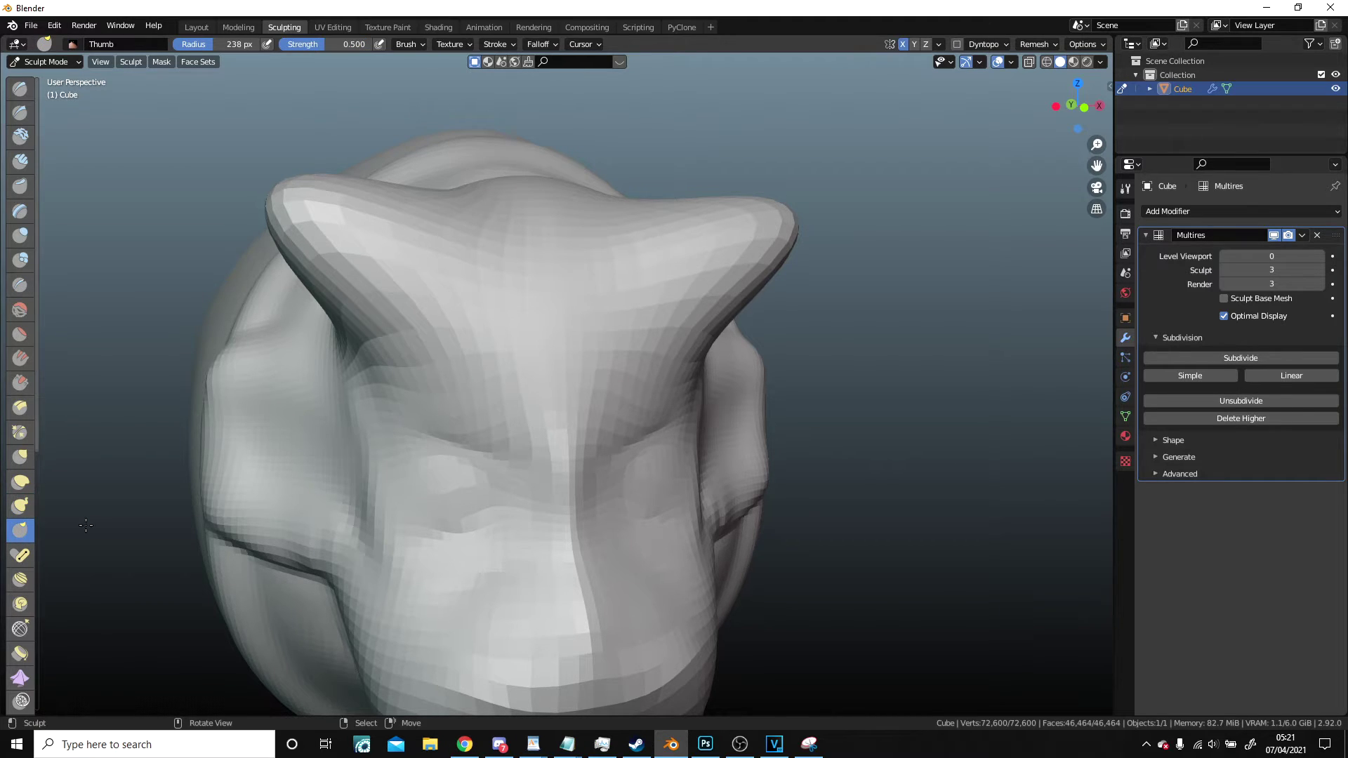
pyautogui.scroll(4, 556, 320)
pyautogui.keyDown('shift'); pyautogui.moveTo(653, 313); pyautogui.dragTo(612, 428, button='middle'); pyautogui.keyUp('shift')
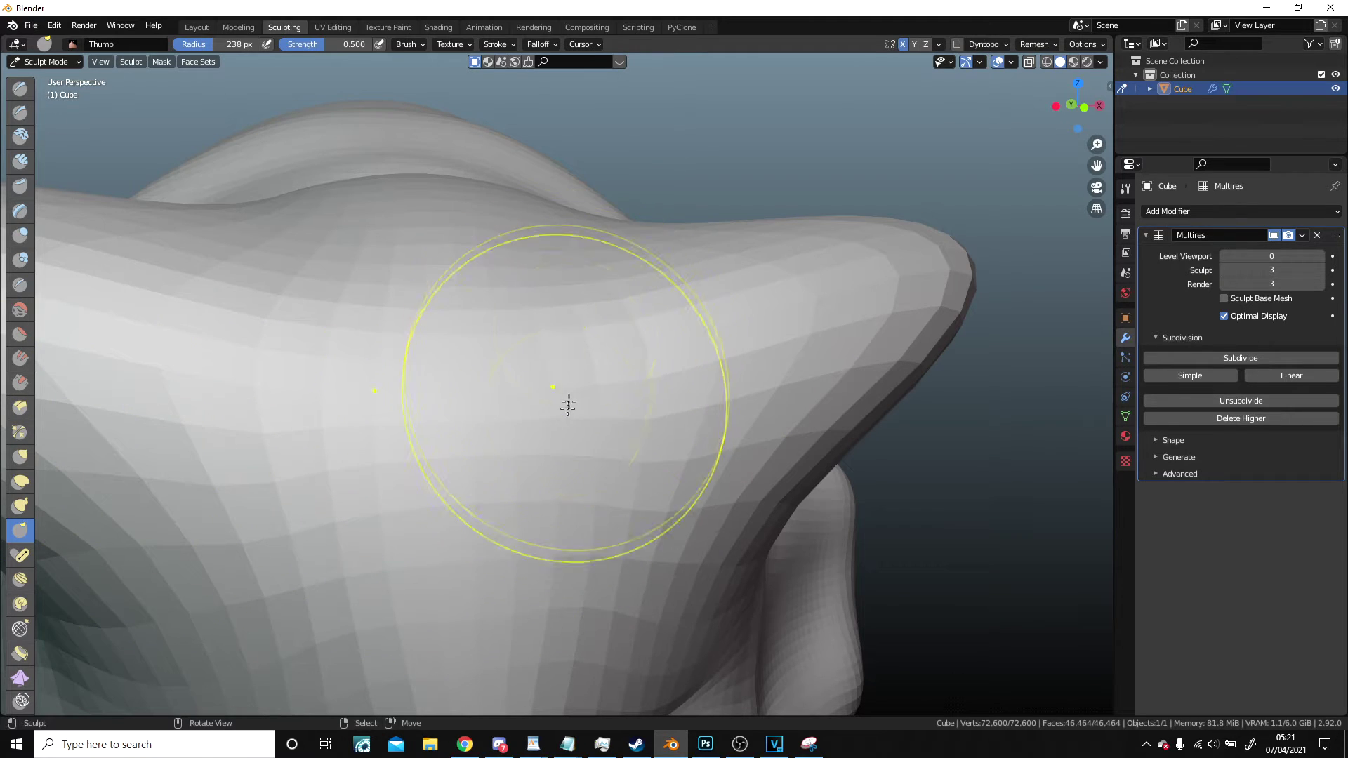
# - Select the Pose brush, set its radius to 200 px and pose the tip of a horn
pyautogui.scroll(-5, 21, 441)
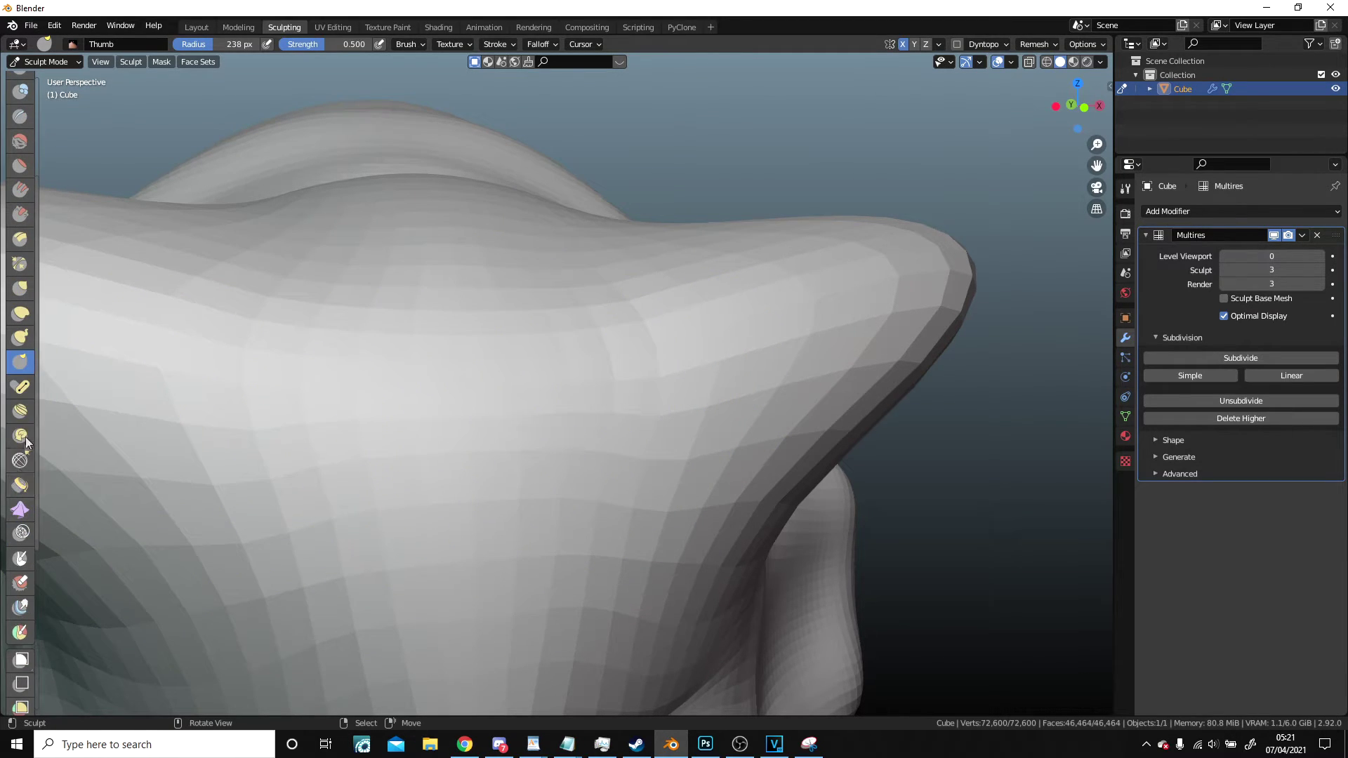
pyautogui.scroll(-5, 547, 387)
pyautogui.keyDown('shift'); pyautogui.moveTo(728, 370); pyautogui.dragTo(618, 268, button='middle'); pyautogui.keyUp('shift')
pyautogui.press('f')
pyautogui.click(625, 255)
pyautogui.moveTo(625, 254)
pyautogui.mouseDown()
pyautogui.moveTo(639, 323)
pyautogui.moveTo(636, 240)
pyautogui.mouseUp()
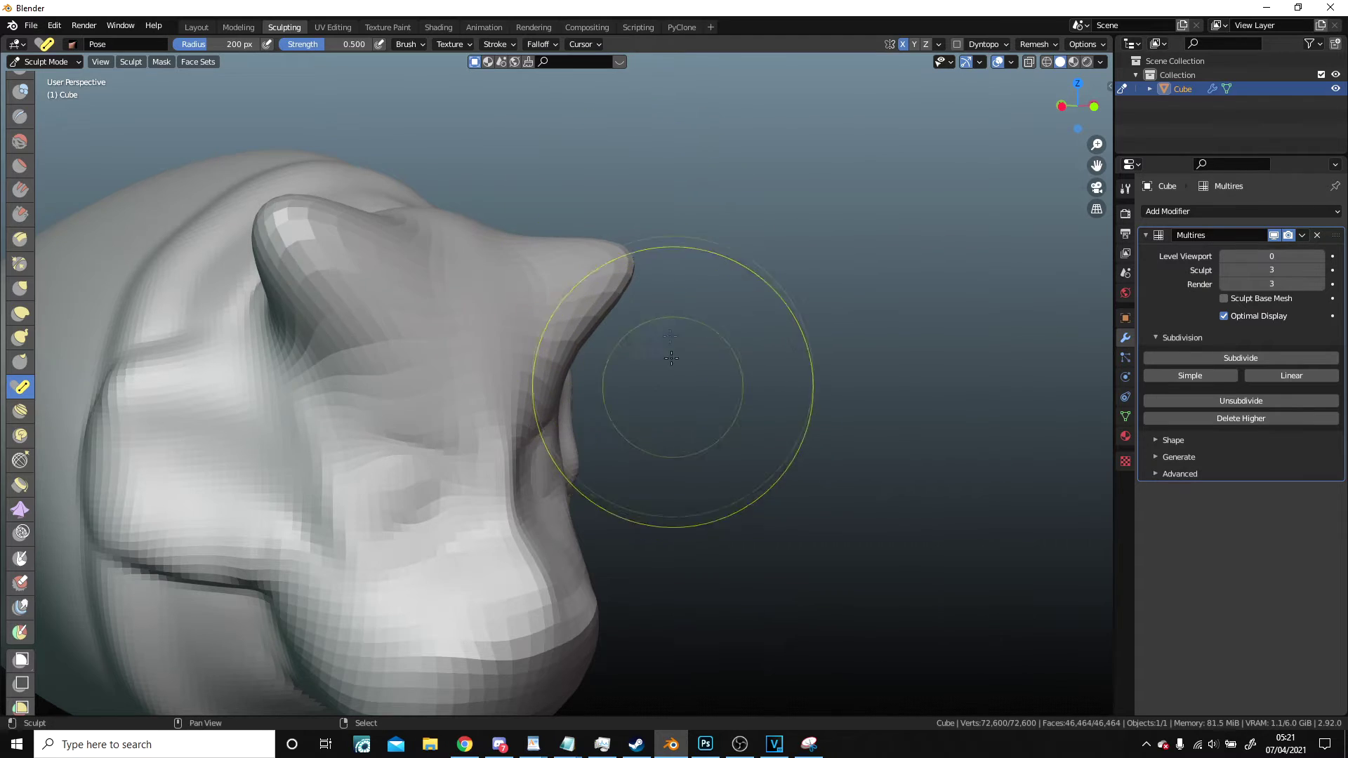
# - Enlarge the Pose brush radius to 323 px, try bending the ear-like flap on the side, and undo the stroke
pyautogui.keyDown('shift'); pyautogui.moveTo(660, 435); pyautogui.dragTo(611, 293, button='middle'); pyautogui.keyUp('shift')
pyautogui.moveTo(415, 295); pyautogui.dragTo(631, 421, button='middle')
pyautogui.scroll(-6, 864, 553)
pyautogui.moveTo(863, 553); pyautogui.dragTo(603, 393, button='middle')
pyautogui.scroll(6, 571, 338)
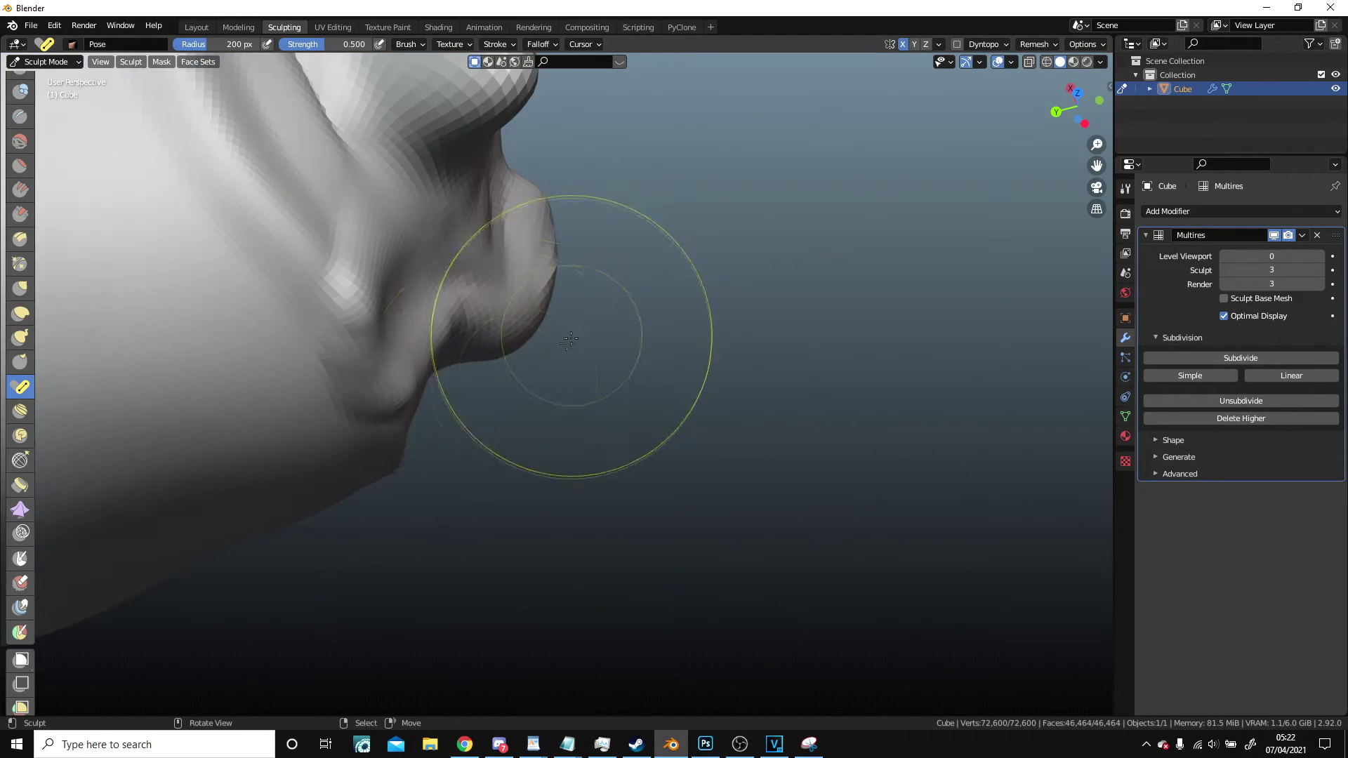
pyautogui.press('f')
pyautogui.click(474, 378)
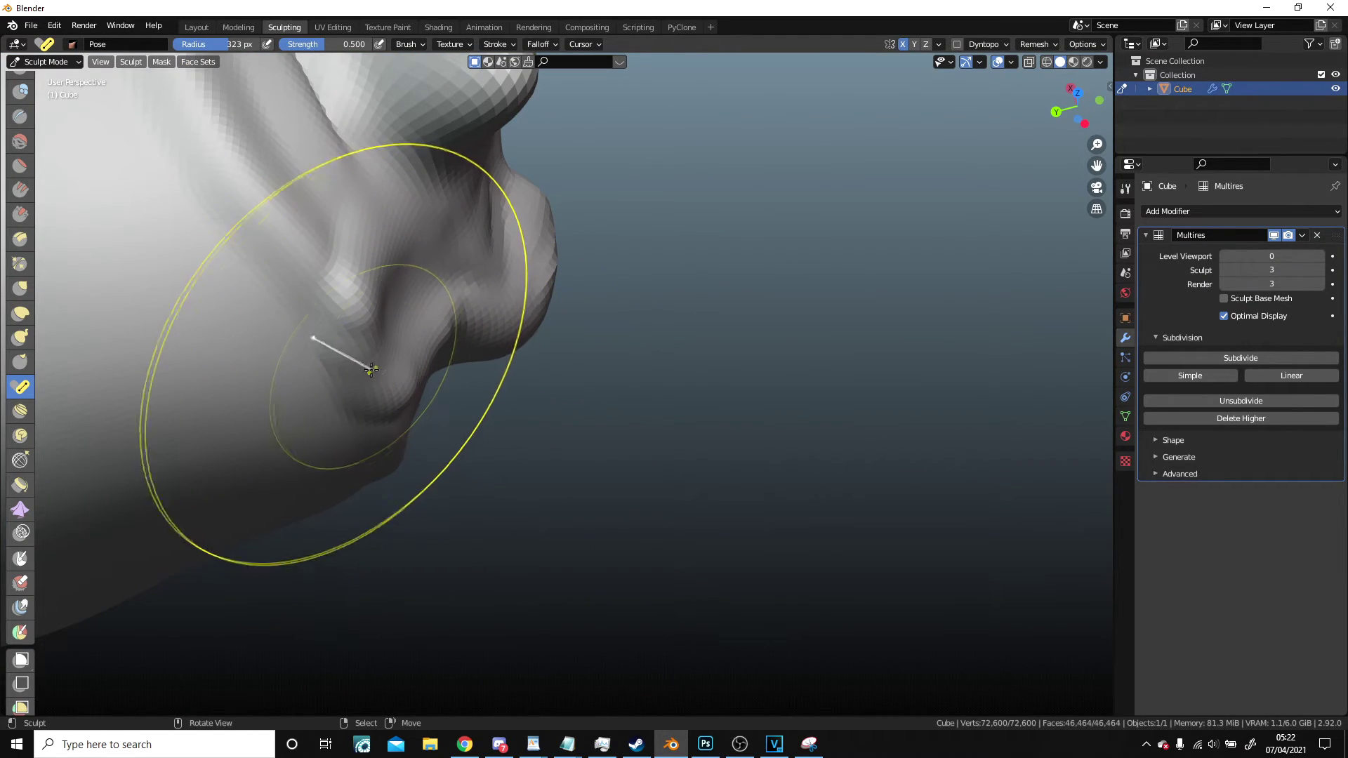
pyautogui.moveTo(373, 368); pyautogui.dragTo(446, 290)
pyautogui.hotkey('ctrl', 'z')
# - Reduce the Pose brush radius to 255 px, try posing the lower side of the muzzle outward, and undo the stroke
pyautogui.moveTo(653, 308)
pyautogui.mouseDown(button='middle')
pyautogui.moveTo(557, 347)
pyautogui.moveTo(564, 410)
pyautogui.mouseUp(button='middle')
pyautogui.scroll(2, 566, 412)
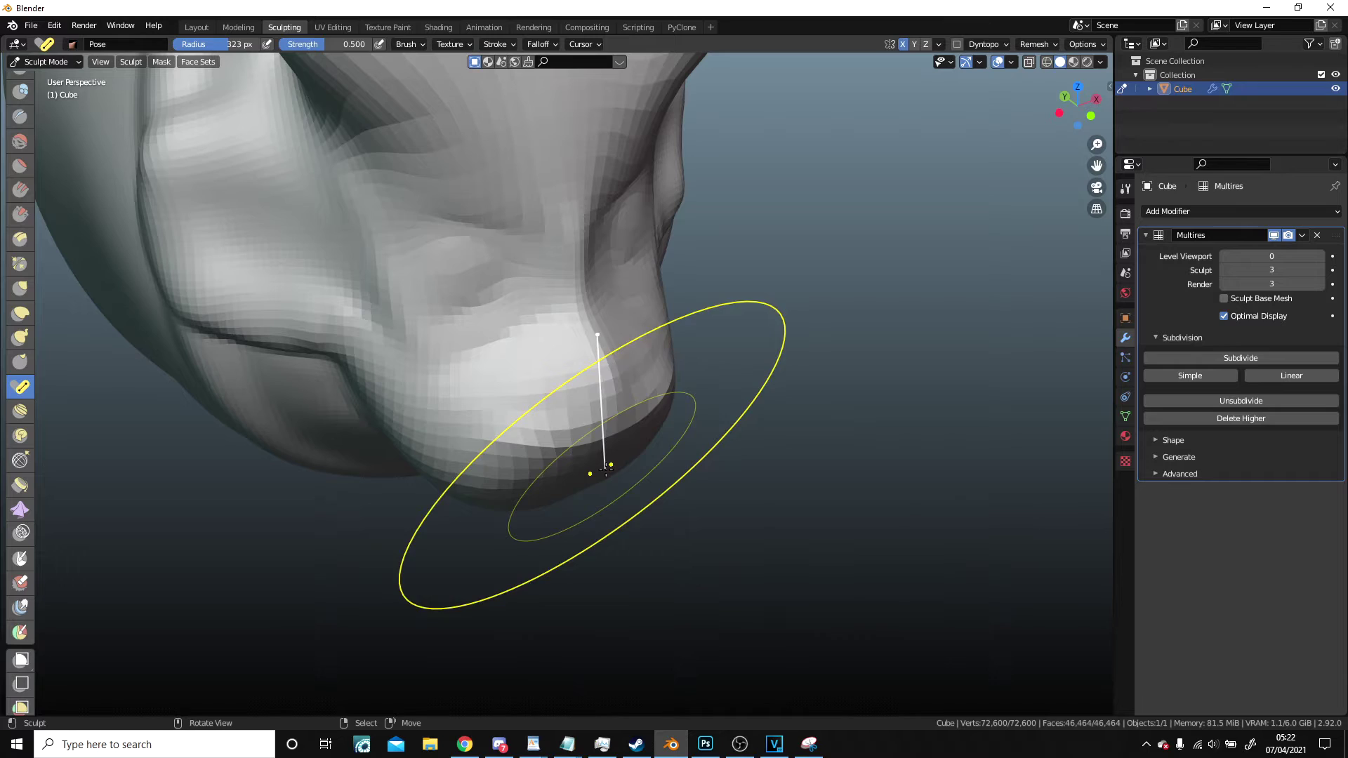
pyautogui.moveTo(605, 469); pyautogui.dragTo(538, 461, button='middle')
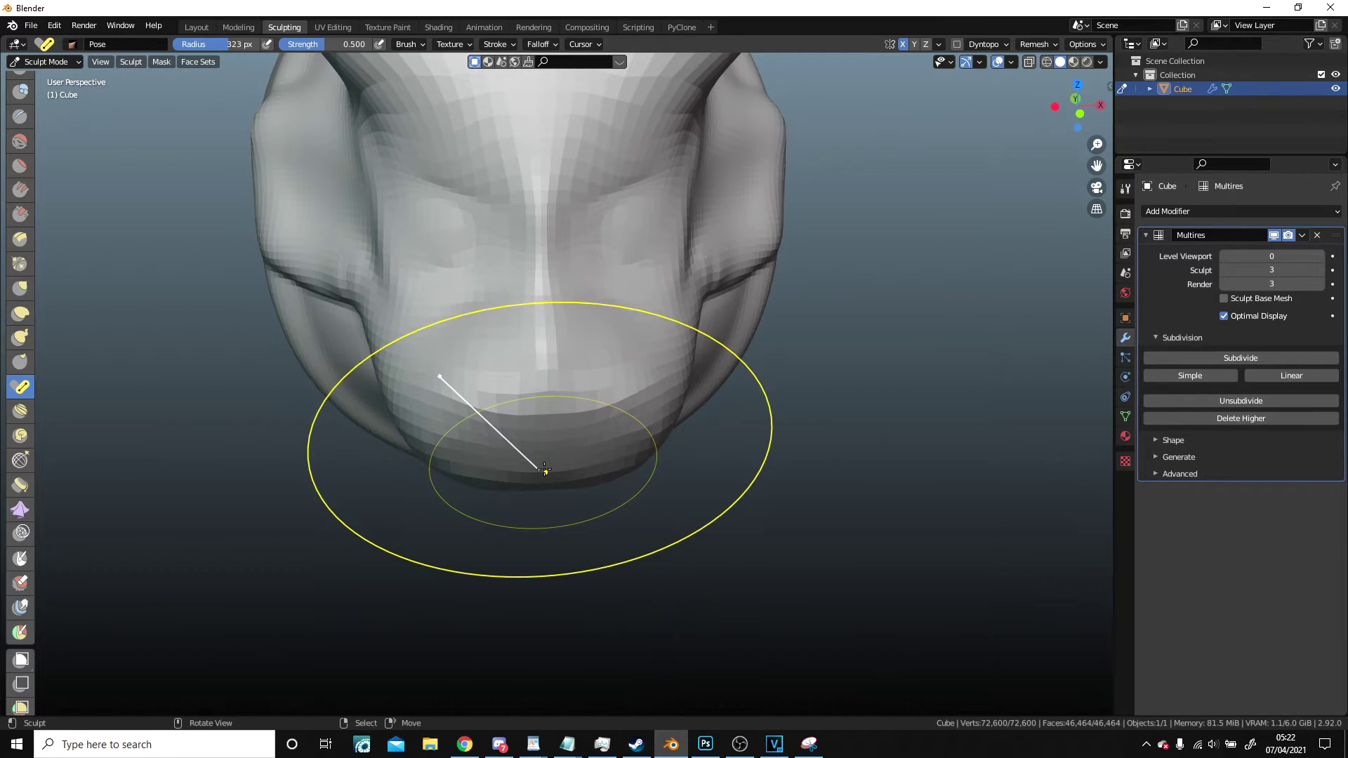
pyautogui.click(446, 514)
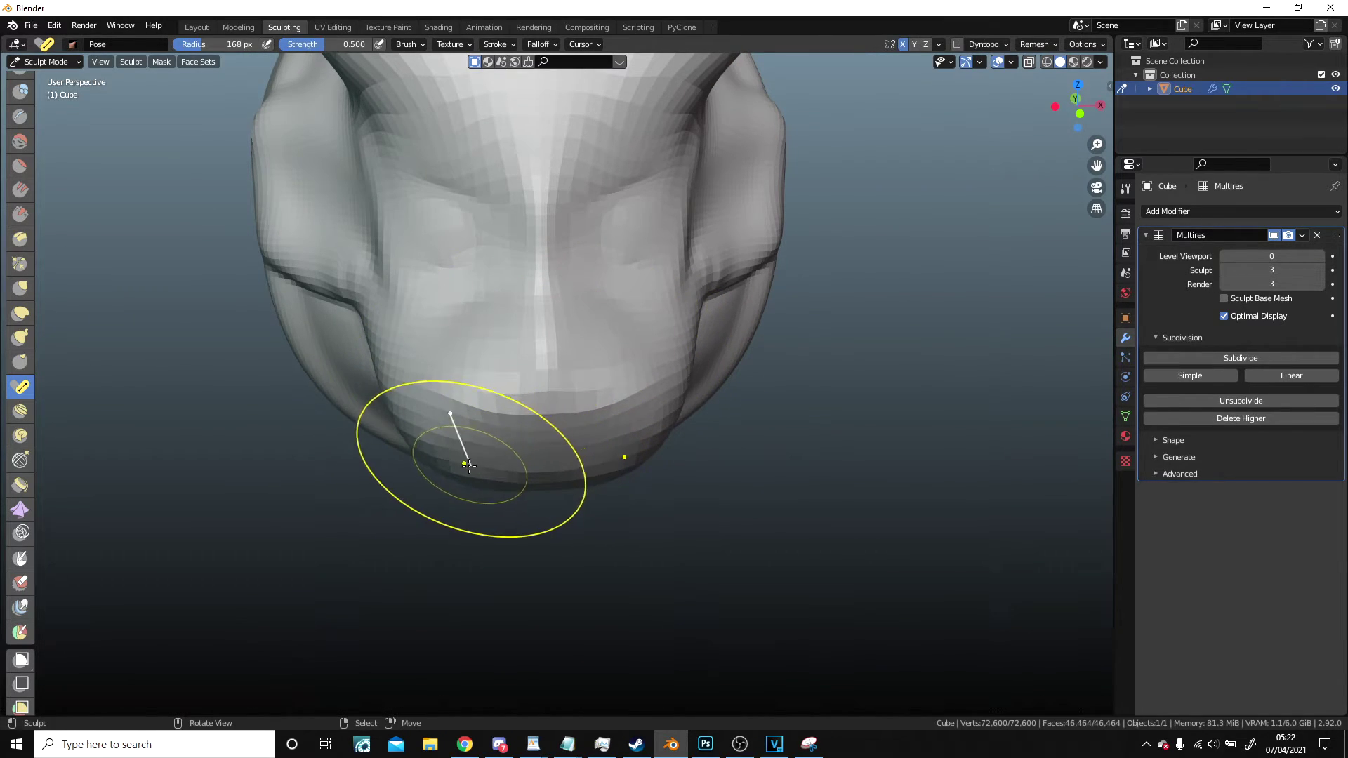
pyautogui.press('f')
pyautogui.click(530, 482)
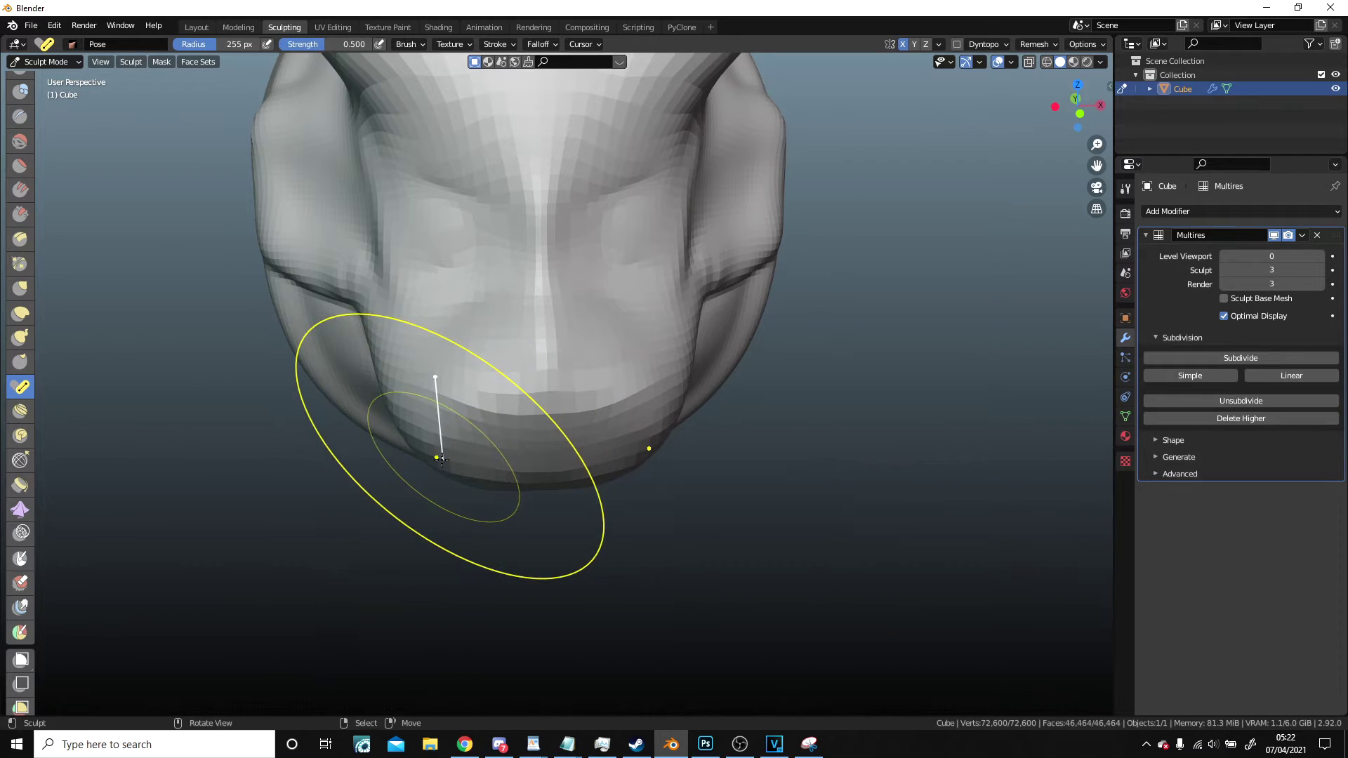
pyautogui.moveTo(424, 452); pyautogui.dragTo(363, 441)
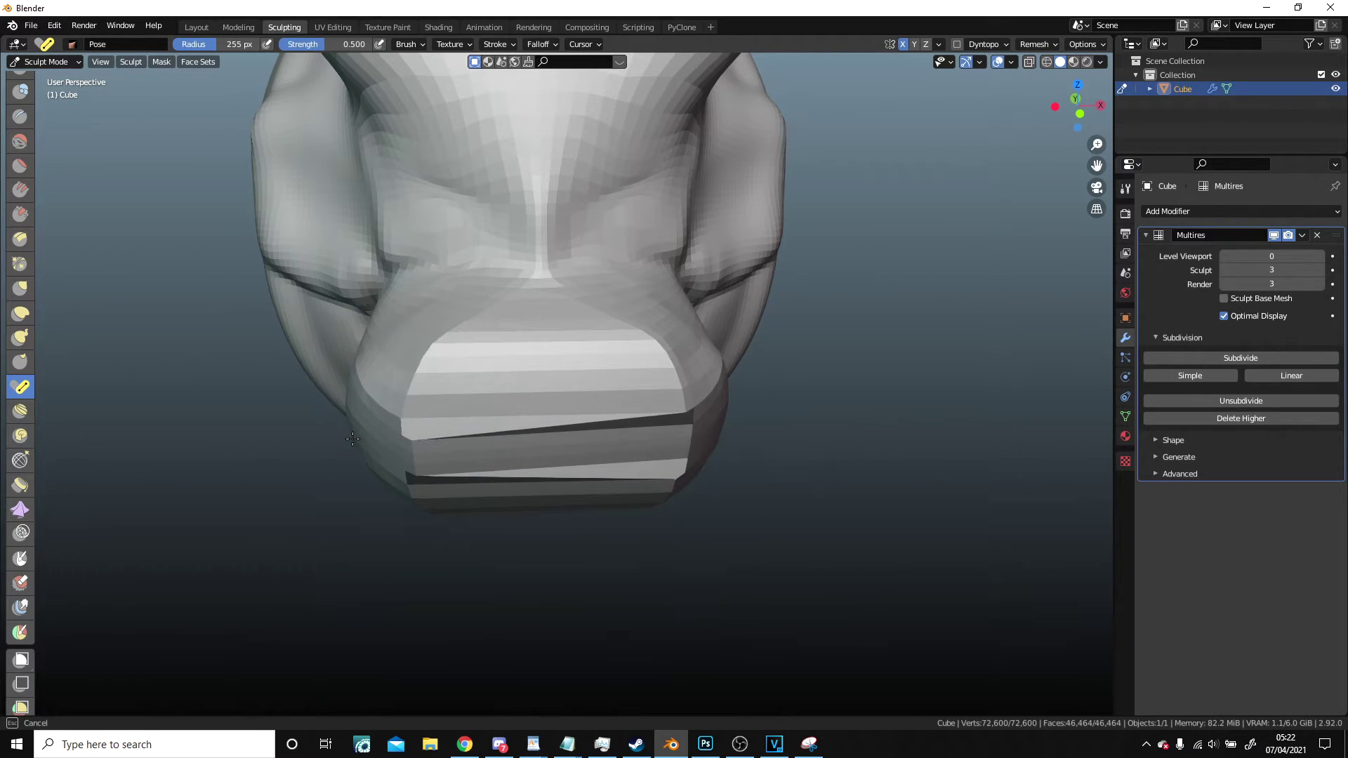
pyautogui.hotkey('ctrl', 'z')
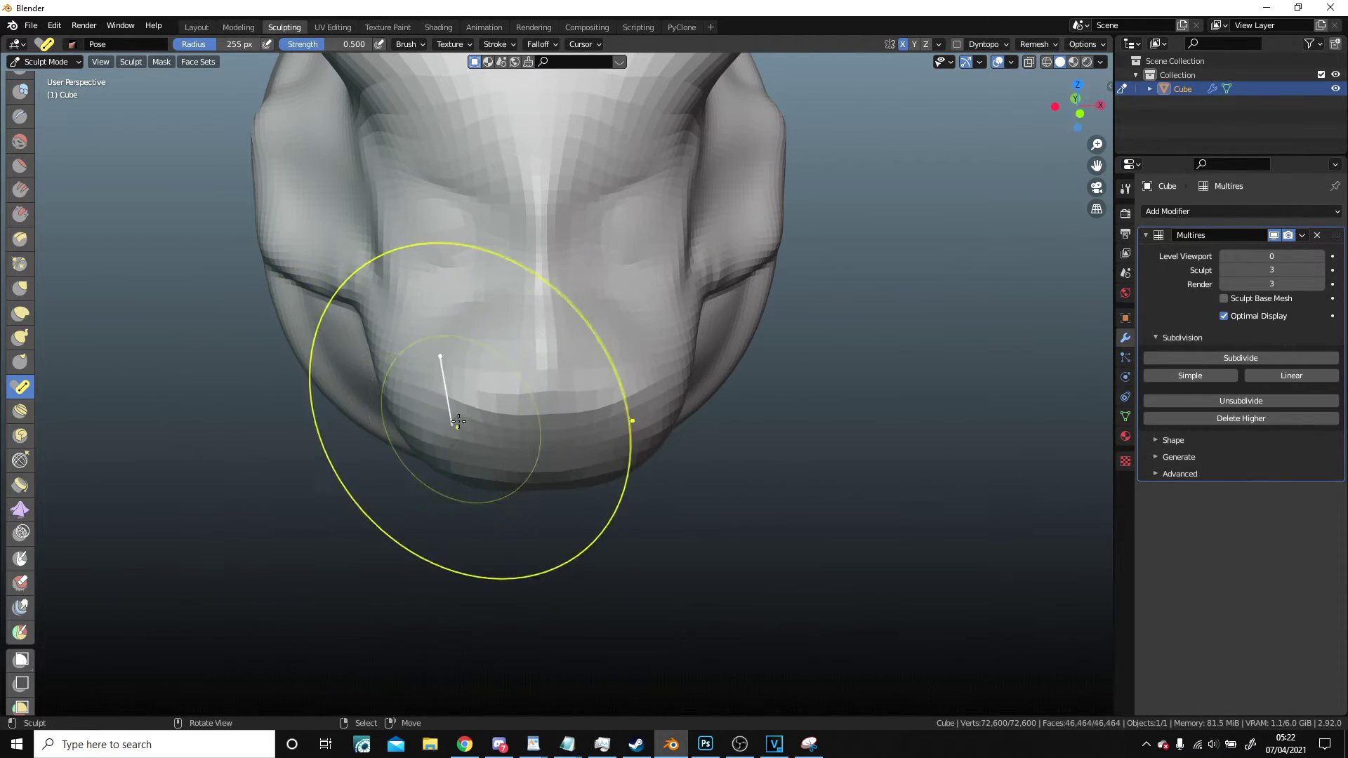
# - Switch to the Nudge brush and push the forehead surface up between the horns at 0.500 strength
pyautogui.click(17, 414)
pyautogui.keyDown('shift'); pyautogui.moveTo(464, 204); pyautogui.dragTo(484, 435, button='middle'); pyautogui.keyUp('shift')
pyautogui.scroll(2, 492, 434)
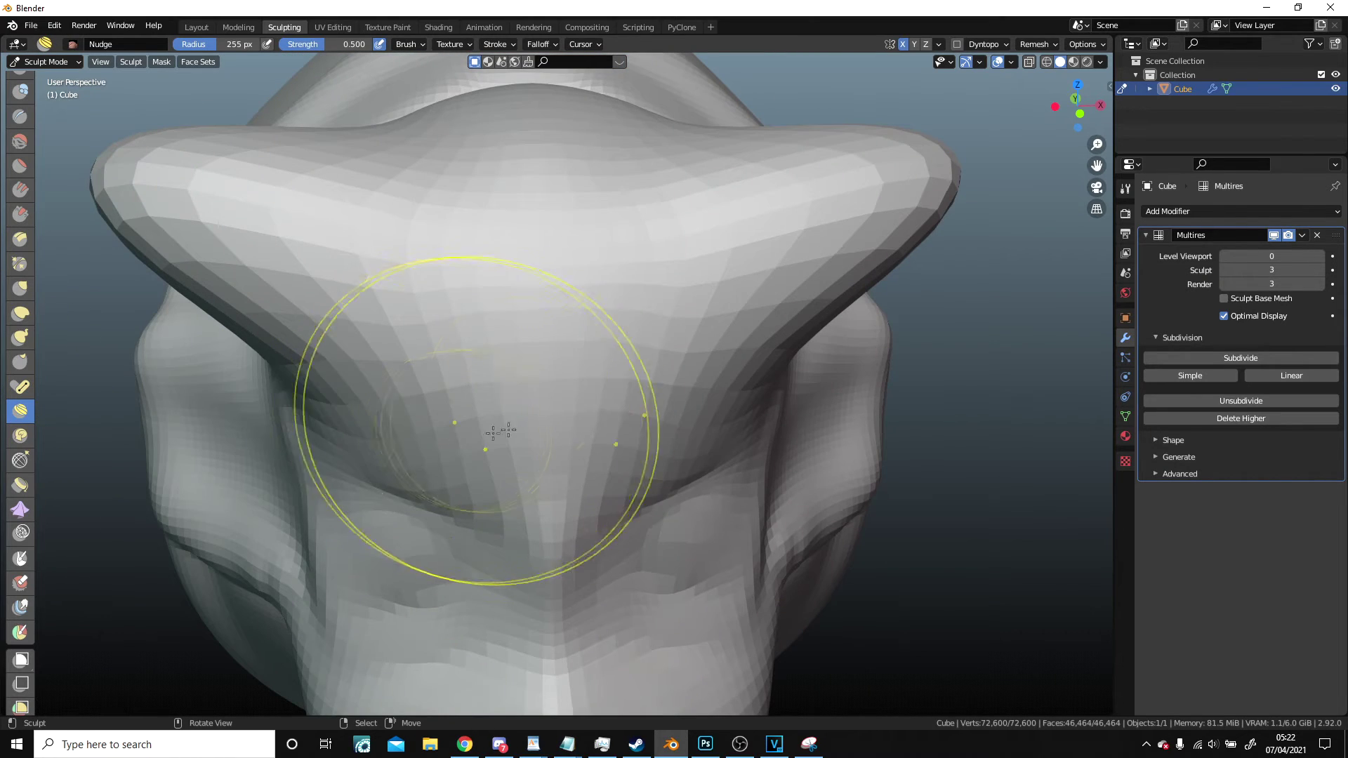
pyautogui.moveTo(498, 431); pyautogui.dragTo(552, 252)
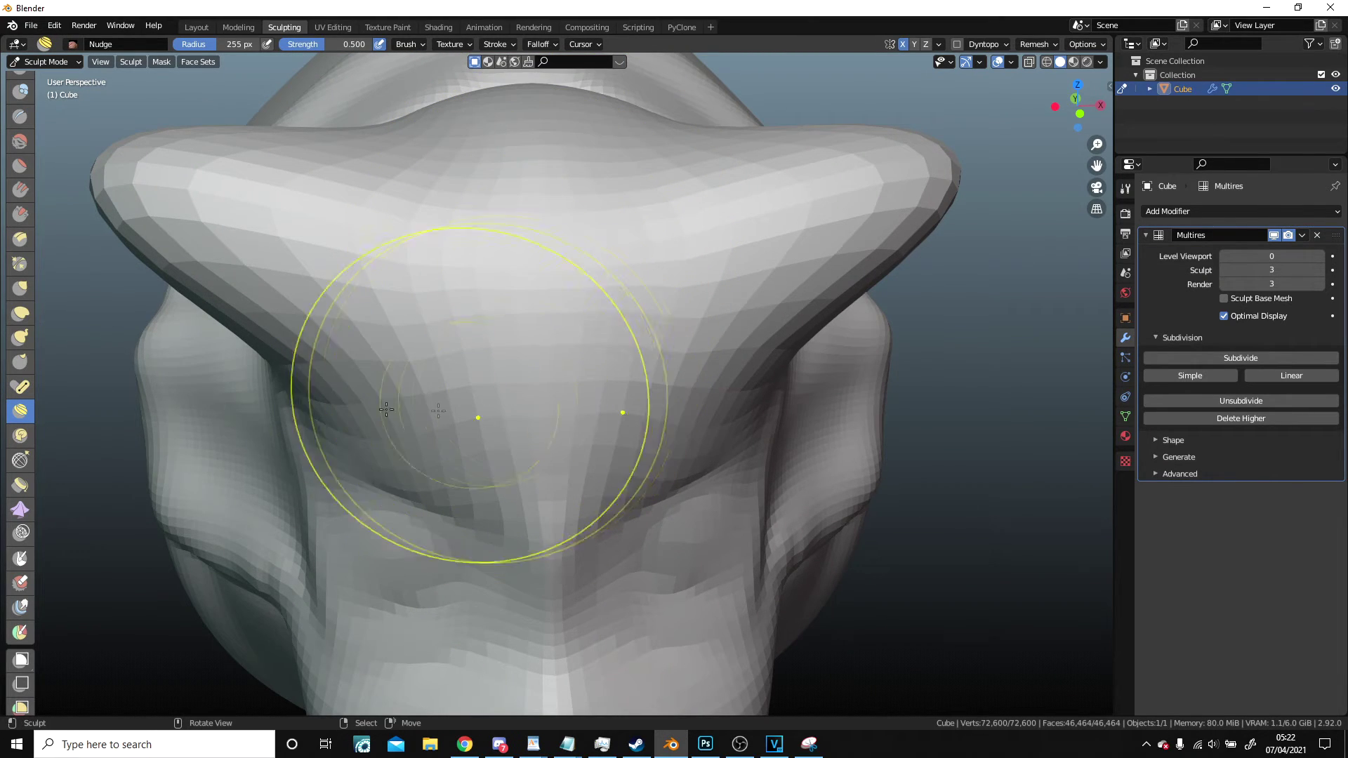
pyautogui.moveTo(499, 323); pyautogui.dragTo(544, 301, button='middle')
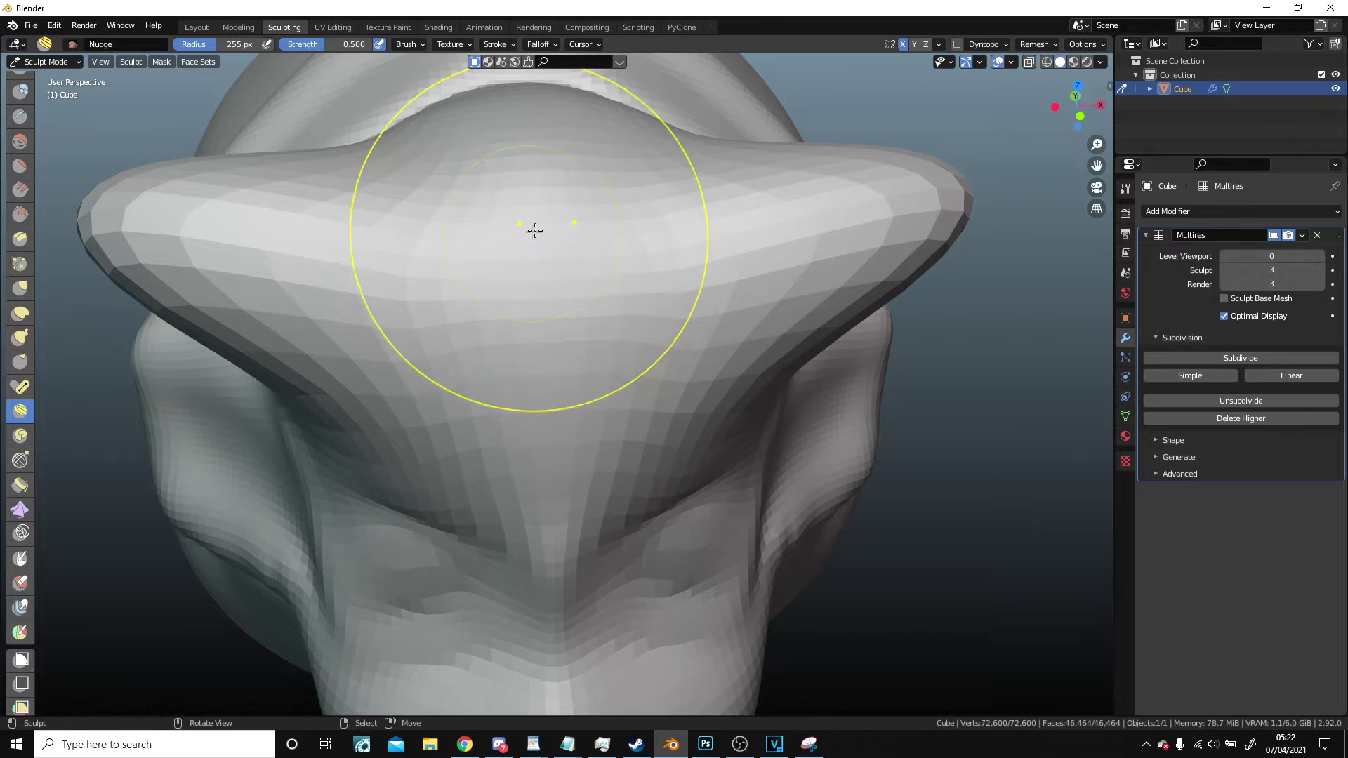
pyautogui.moveTo(551, 195)
pyautogui.mouseDown(button='middle')
pyautogui.moveTo(541, 335)
pyautogui.moveTo(586, 333)
pyautogui.moveTo(558, 258)
pyautogui.mouseUp(button='middle')
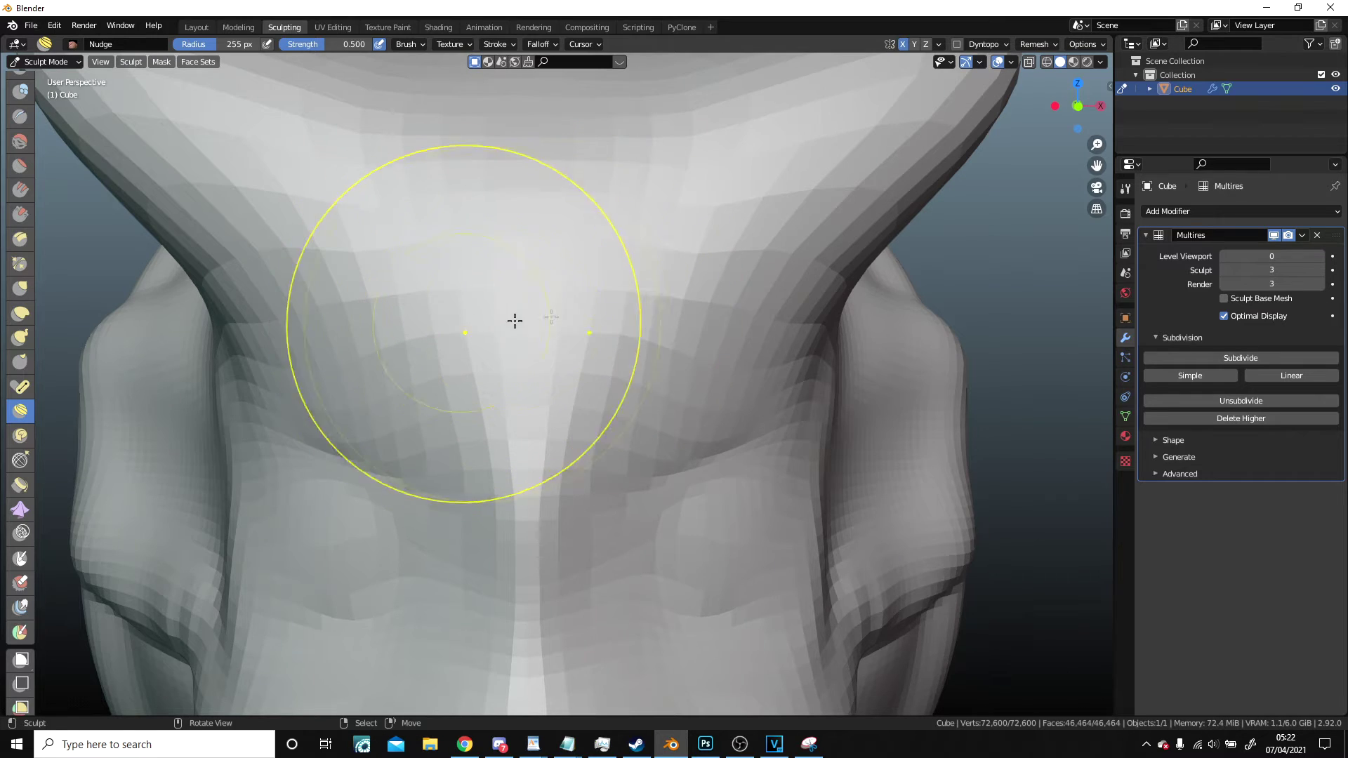
# - Nudge the surface along the side of the brow and across the front of the muzzle
pyautogui.moveTo(515, 320)
pyautogui.mouseDown(button='middle')
pyautogui.moveTo(571, 276)
pyautogui.moveTo(635, 295)
pyautogui.moveTo(602, 322)
pyautogui.moveTo(615, 300)
pyautogui.mouseUp(button='middle')
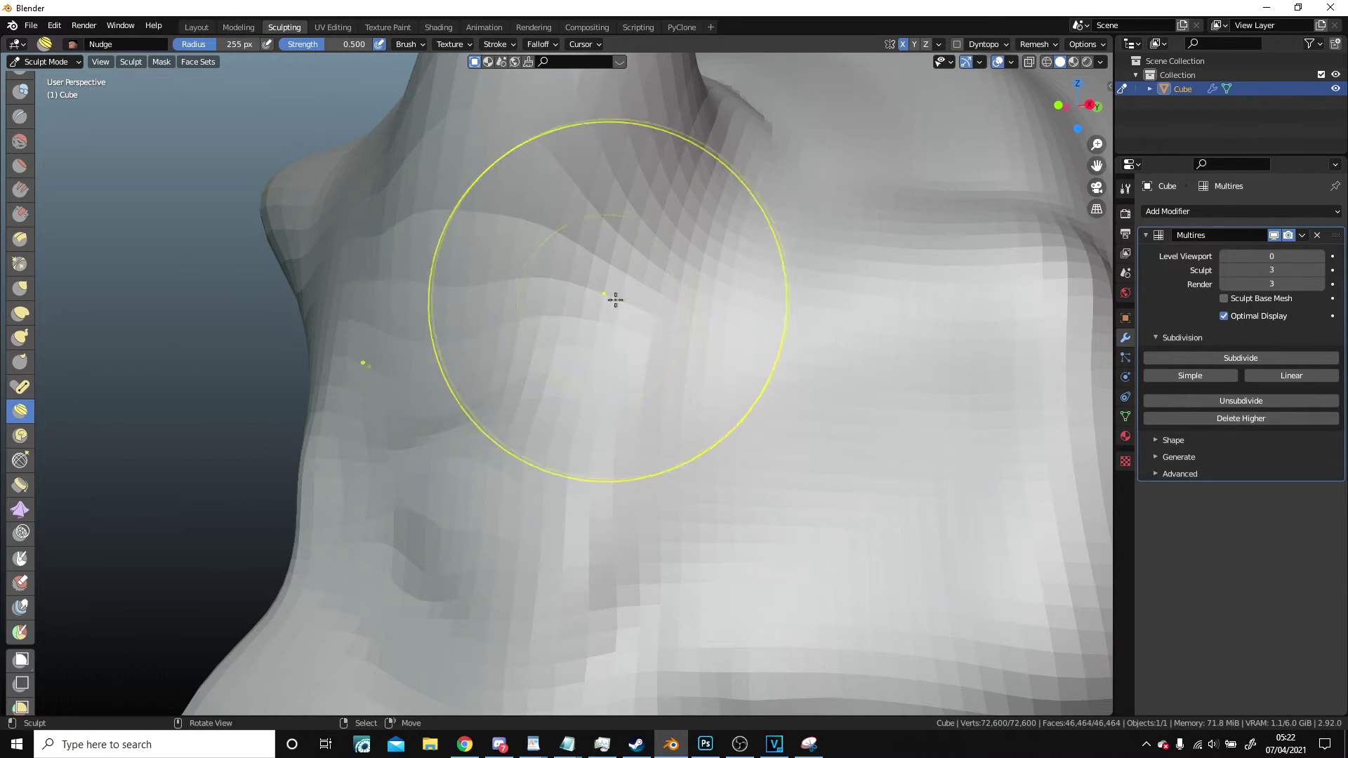
pyautogui.moveTo(616, 300)
pyautogui.mouseDown()
pyautogui.moveTo(695, 201)
pyautogui.moveTo(688, 222)
pyautogui.mouseUp()
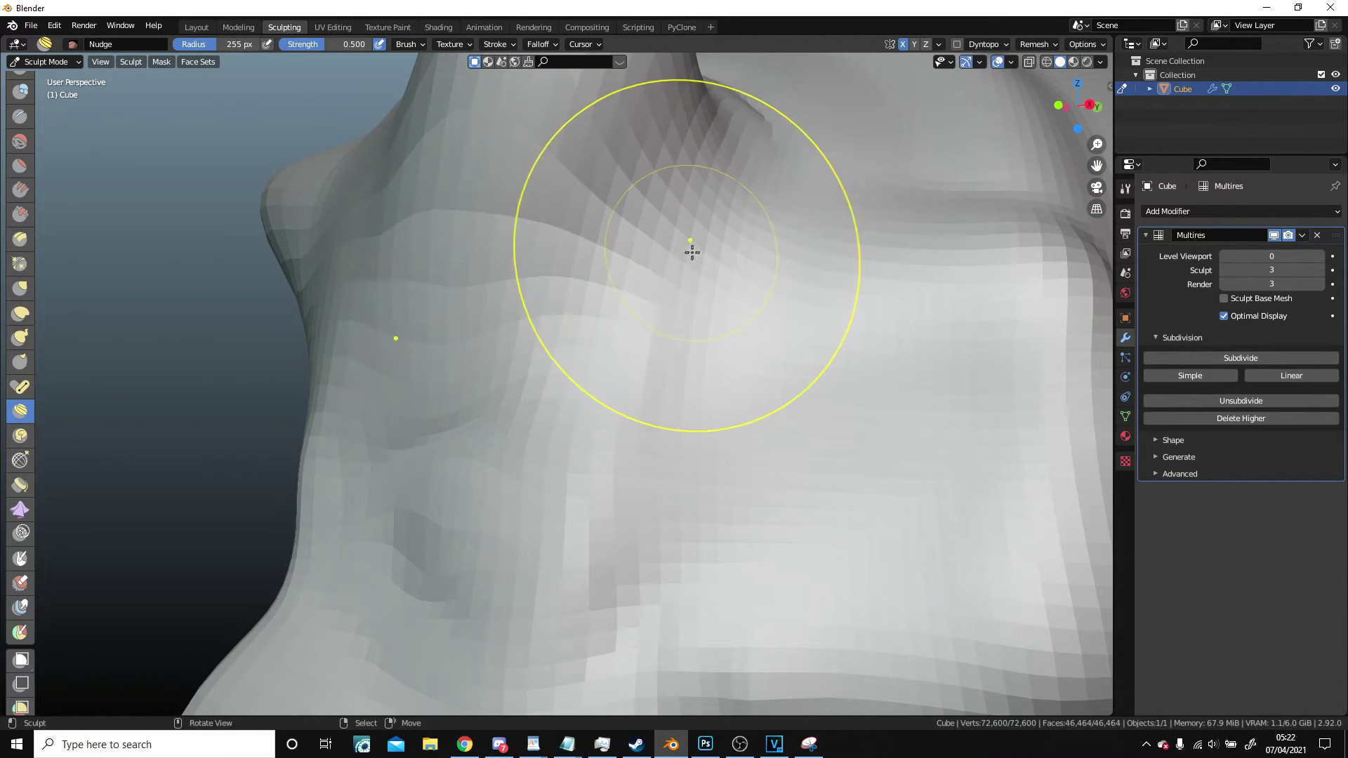
pyautogui.moveTo(681, 301)
pyautogui.mouseDown(button='middle')
pyautogui.moveTo(638, 331)
pyautogui.moveTo(560, 241)
pyautogui.moveTo(537, 406)
pyautogui.moveTo(578, 304)
pyautogui.moveTo(591, 417)
pyautogui.mouseUp(button='middle')
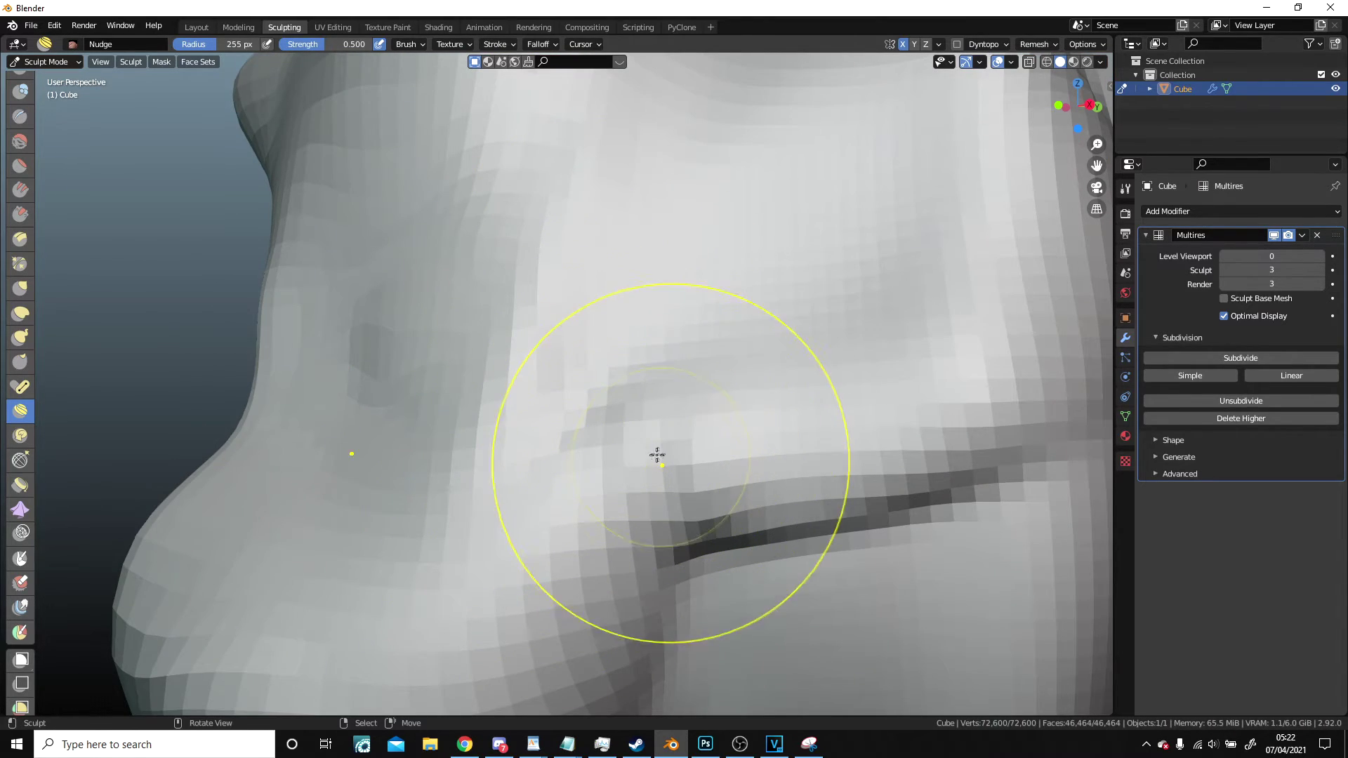
pyautogui.keyDown('shift'); pyautogui.moveTo(764, 449); pyautogui.dragTo(697, 327, button='middle'); pyautogui.keyUp('shift')
pyautogui.scroll(-4, 801, 411)
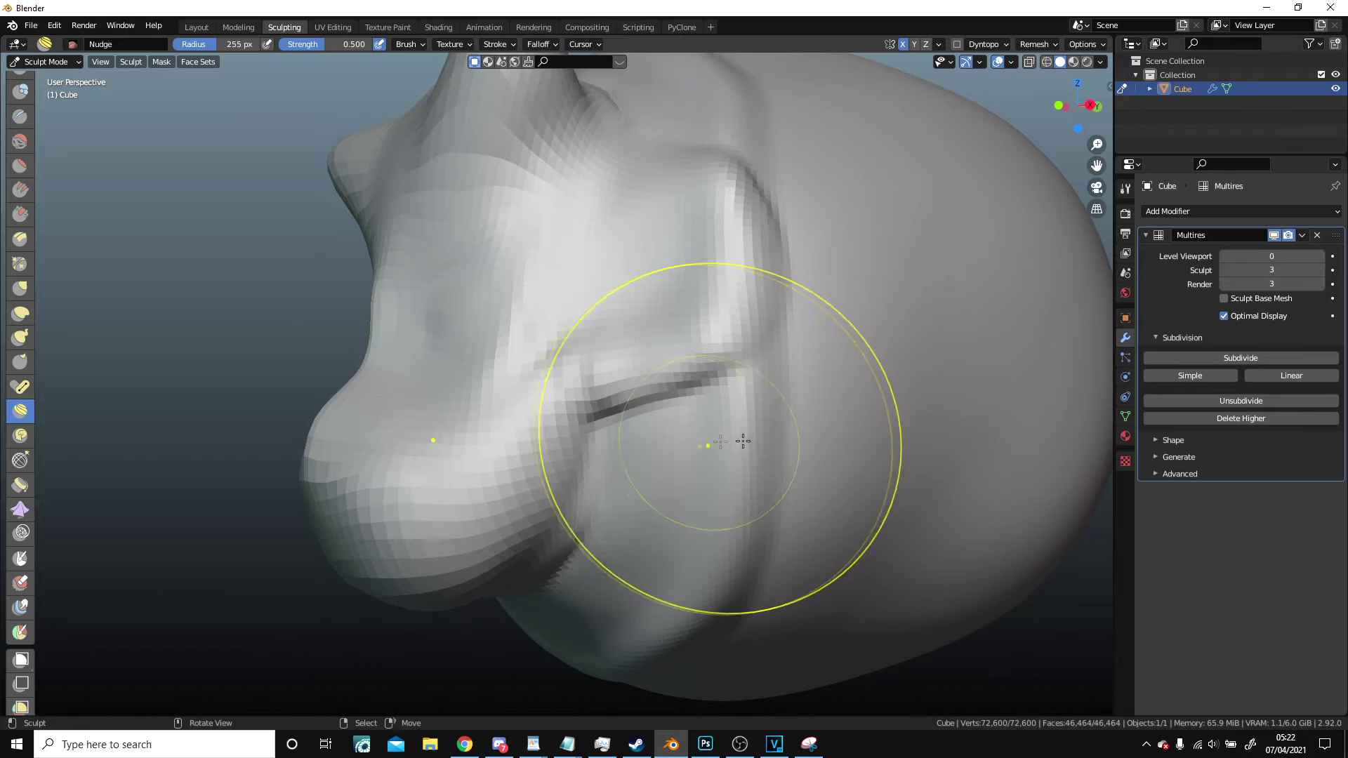
pyautogui.moveTo(742, 441)
pyautogui.mouseDown(button='middle')
pyautogui.moveTo(803, 358)
pyautogui.moveTo(788, 491)
pyautogui.moveTo(724, 496)
pyautogui.mouseUp(button='middle')
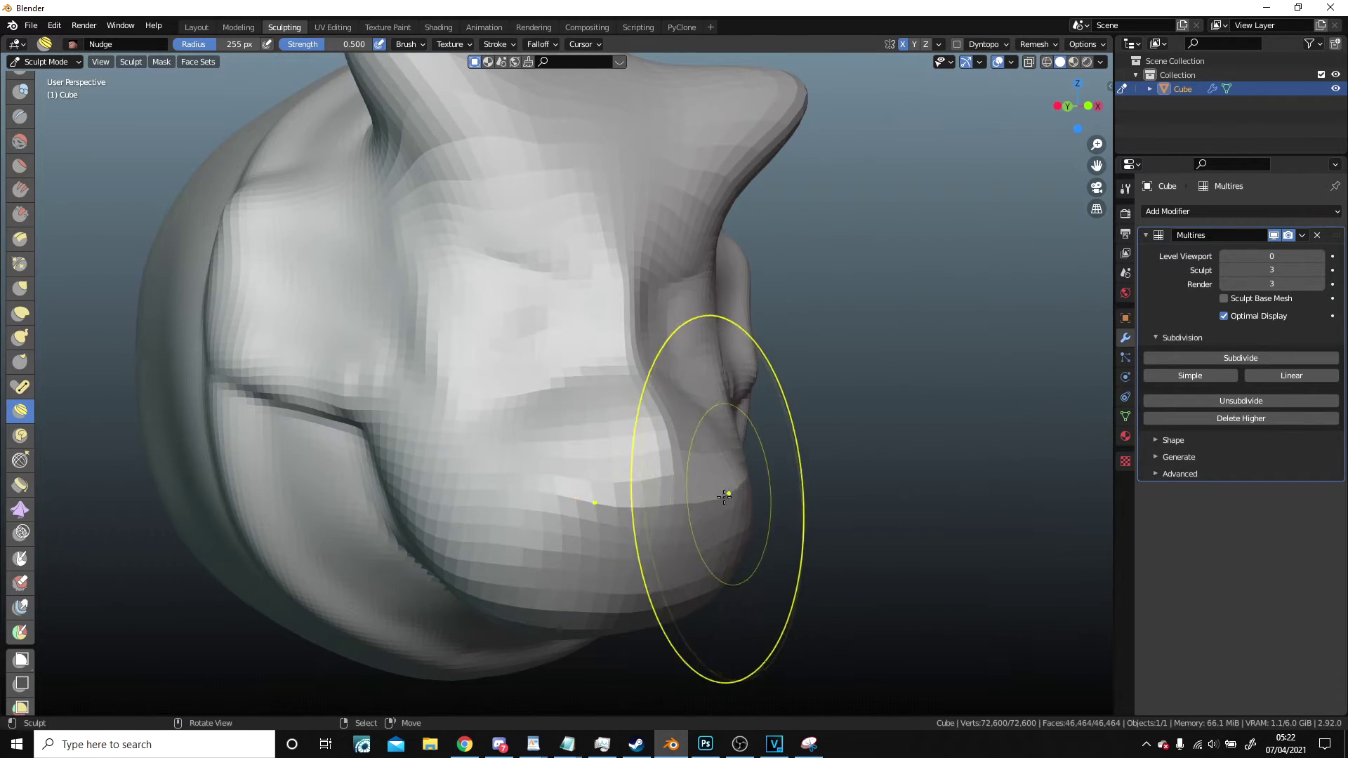
pyautogui.moveTo(724, 496); pyautogui.dragTo(566, 482)
# - Switch to the Rotate brush, try twisting the forehead between the horns at 1.000 strength, and undo the stroke
pyautogui.click(20, 435)
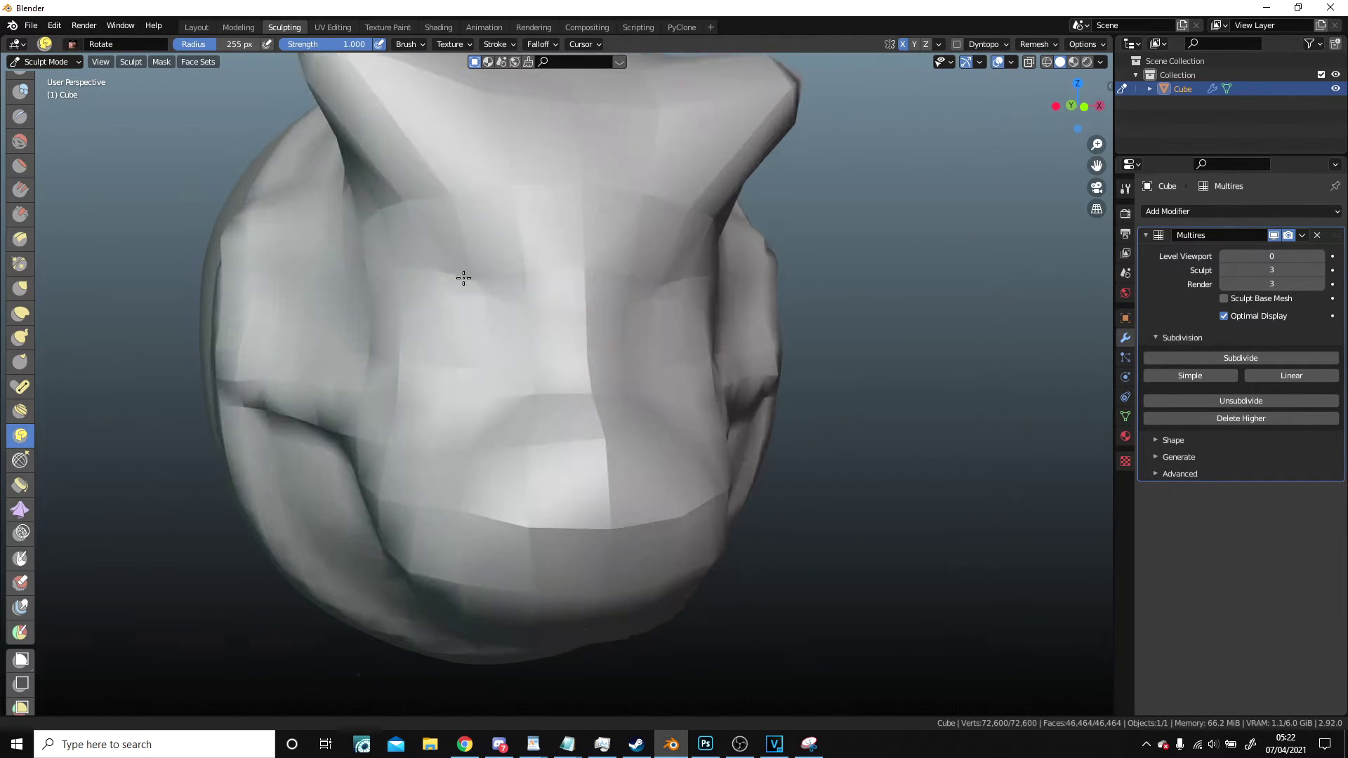
pyautogui.scroll(-3, 587, 301)
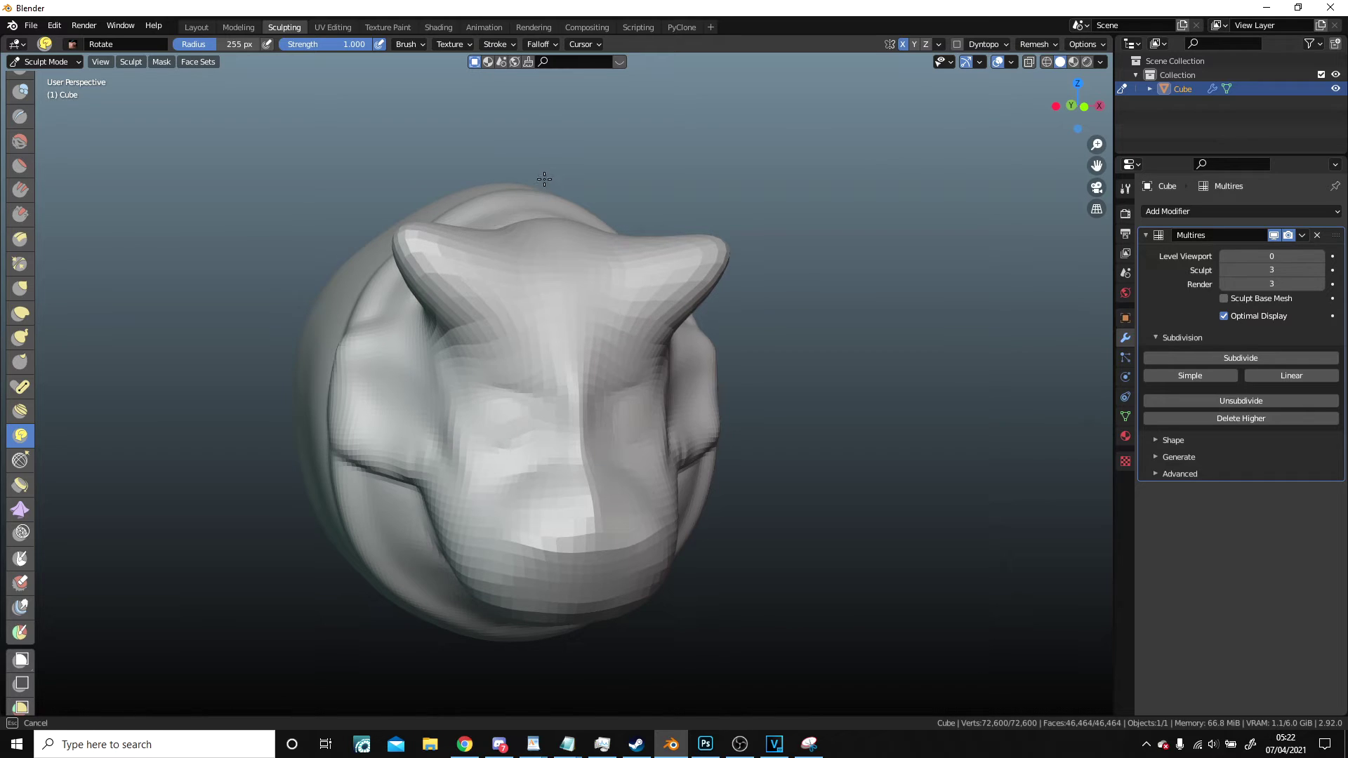
pyautogui.moveTo(586, 279)
pyautogui.mouseDown()
pyautogui.moveTo(580, 512)
pyautogui.moveTo(566, 73)
pyautogui.mouseUp()
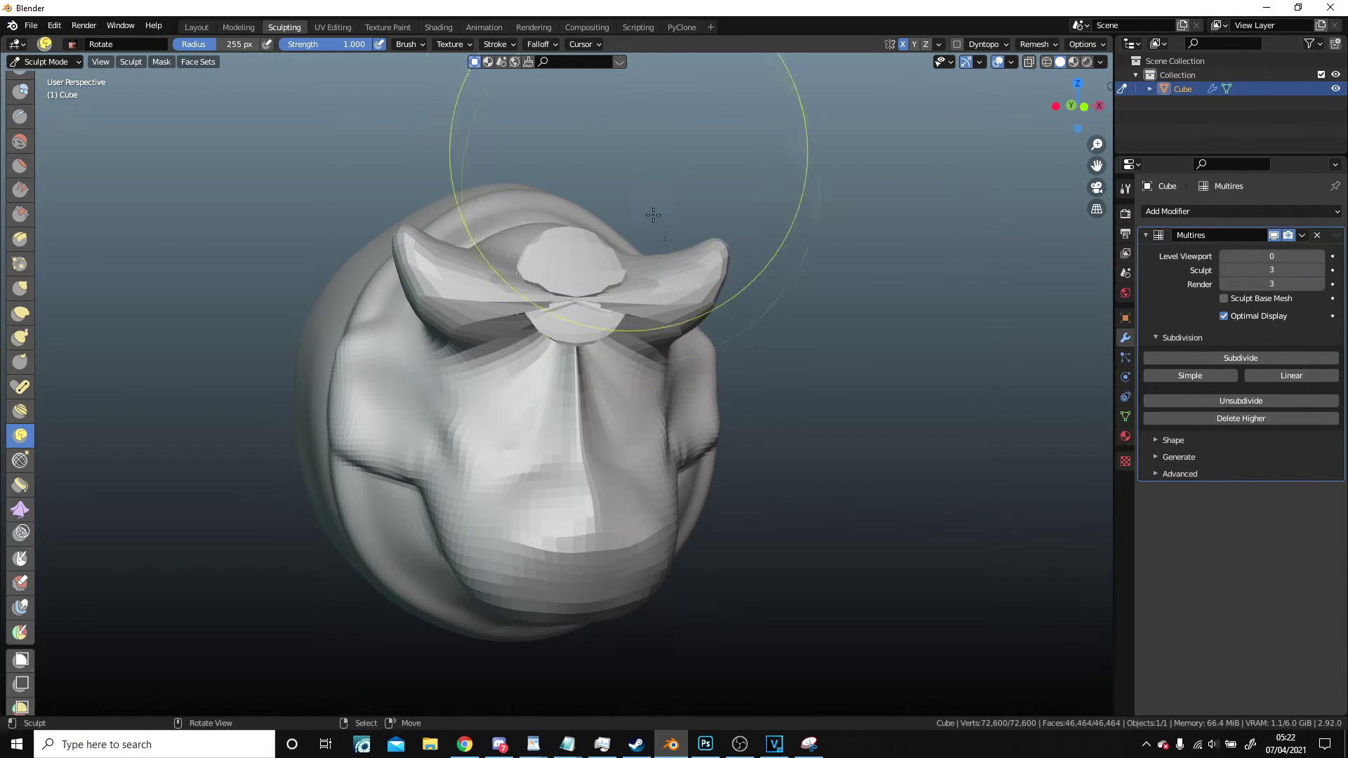
pyautogui.hotkey('ctrl', 'z')
# - Try rotating the surface from the side of the head with the Rotate brush and undo the stroke
pyautogui.moveTo(307, 314); pyautogui.dragTo(382, 337, button='middle')
pyautogui.moveTo(322, 368)
pyautogui.mouseDown()
pyautogui.moveTo(286, 272)
pyautogui.moveTo(544, 288)
pyautogui.moveTo(554, 393)
pyautogui.moveTo(464, 638)
pyautogui.mouseUp()
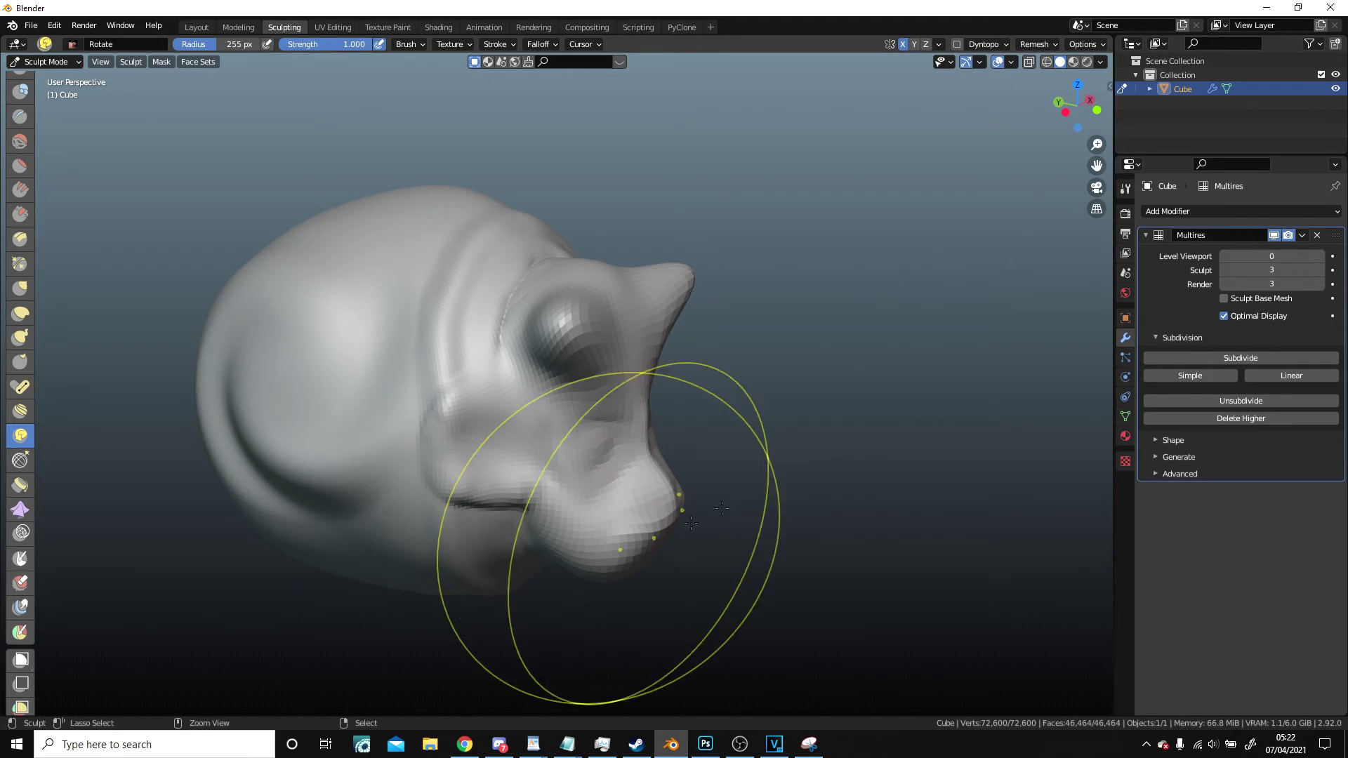
pyautogui.hotkey('ctrl', 'z')
pyautogui.moveTo(755, 480); pyautogui.dragTo(654, 478, button='middle')
pyautogui.scroll(3, 421, 365)
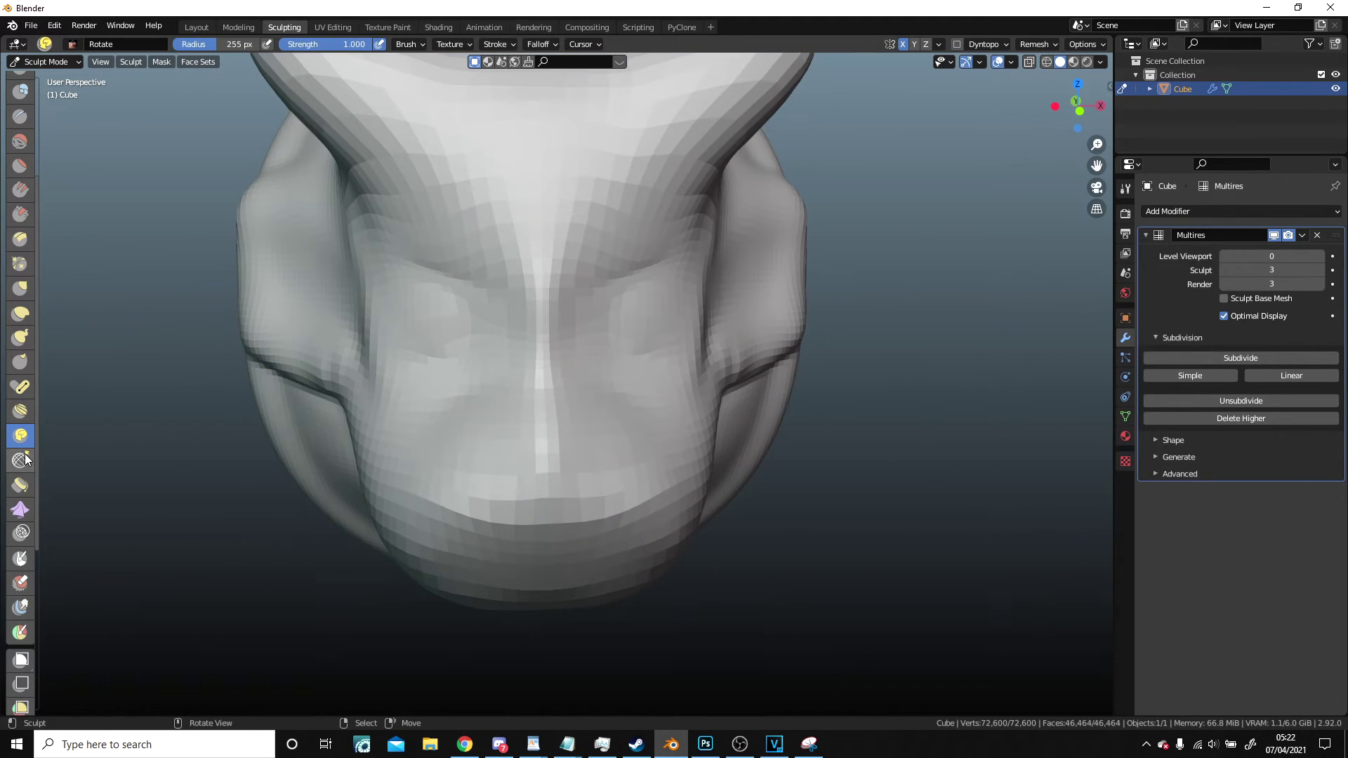
# - Switch to the Slide Relax brush and slide the mesh across the front of the face at 1.000 strength
pyautogui.click(25, 459)
pyautogui.keyDown('shift'); pyautogui.moveTo(429, 366); pyautogui.dragTo(478, 504, button='middle'); pyautogui.keyUp('shift')
pyautogui.scroll(2, 480, 491)
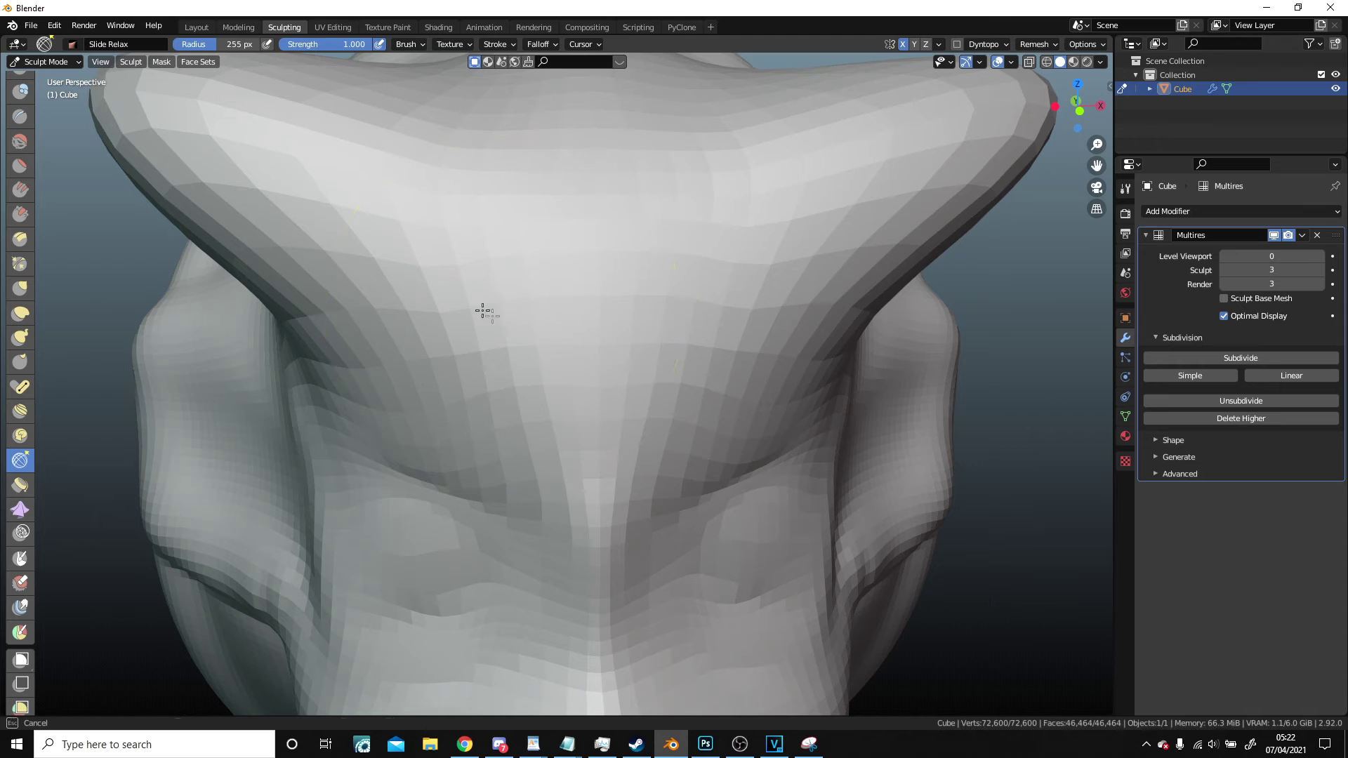
pyautogui.scroll(-5, 566, 374)
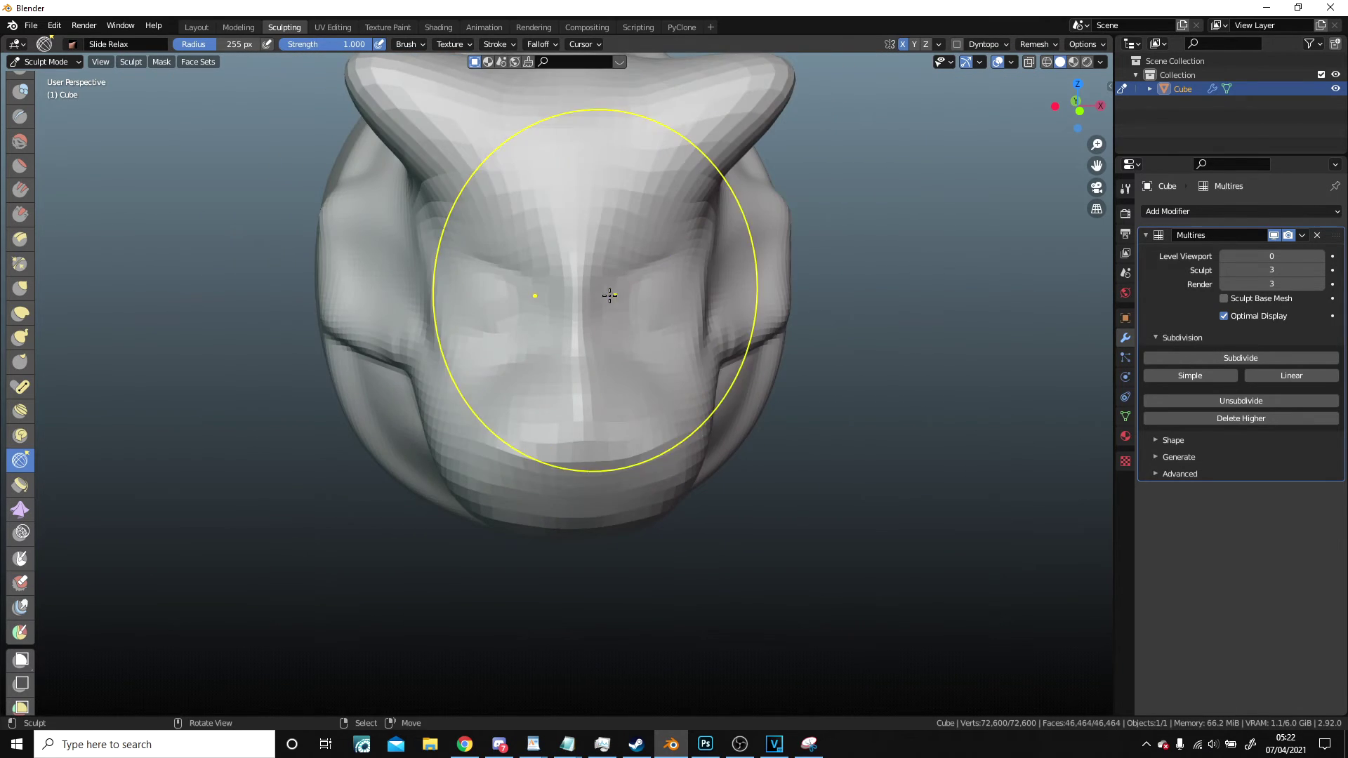
pyautogui.moveTo(609, 295); pyautogui.dragTo(497, 376, button='middle')
pyautogui.scroll(4, 557, 425)
pyautogui.moveTo(557, 425)
pyautogui.mouseDown()
pyautogui.moveTo(418, 339)
pyautogui.moveTo(743, 470)
pyautogui.moveTo(811, 469)
pyautogui.mouseUp()
pyautogui.moveTo(811, 469)
pyautogui.mouseDown()
pyautogui.moveTo(340, 344)
pyautogui.moveTo(485, 417)
pyautogui.moveTo(941, 466)
pyautogui.moveTo(808, 531)
pyautogui.moveTo(864, 500)
pyautogui.moveTo(808, 470)
pyautogui.moveTo(994, 572)
pyautogui.mouseUp()
# - Slide the faces around on the front of the muzzle with several short Slide Relax strokes
pyautogui.moveTo(993, 572); pyautogui.dragTo(789, 627, button='middle')
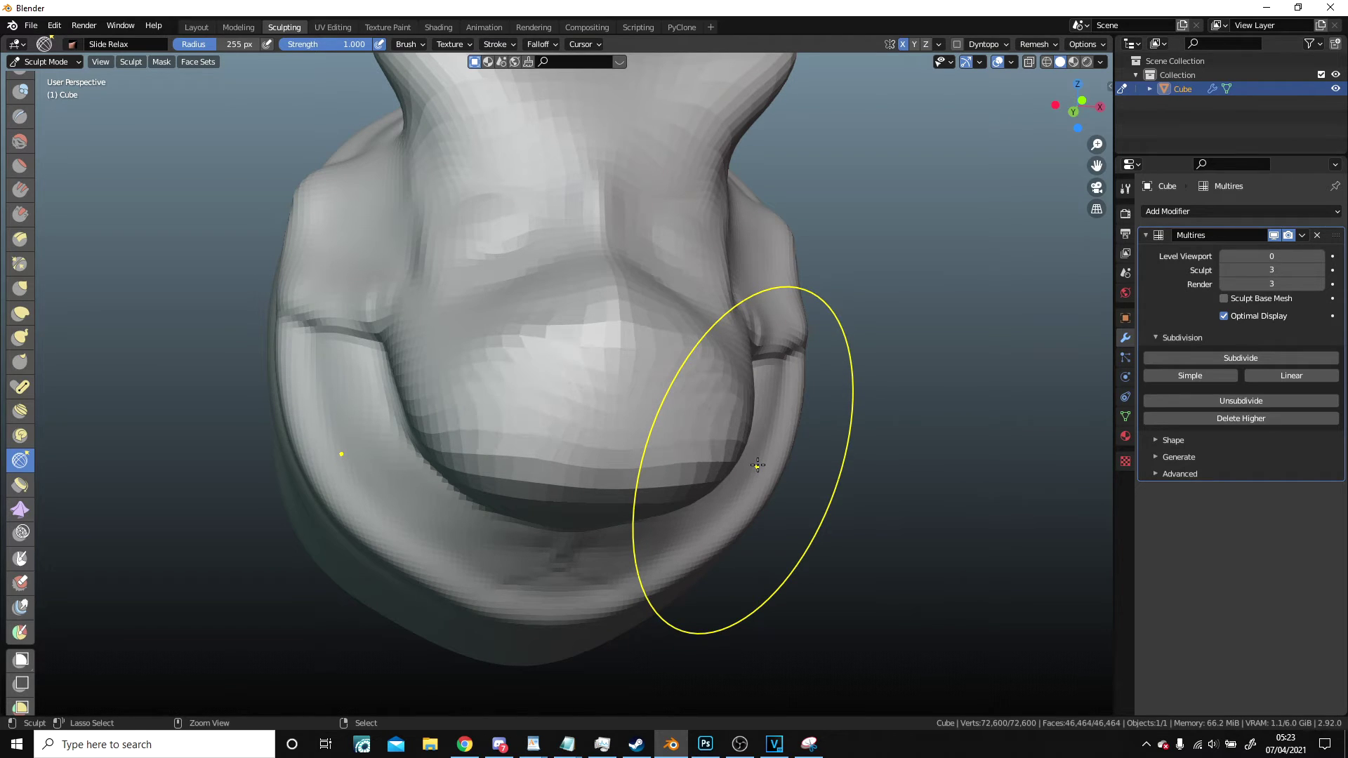
pyautogui.keyDown('ctrl'); pyautogui.moveTo(758, 466); pyautogui.dragTo(653, 428, button='middle'); pyautogui.keyUp('ctrl')
pyautogui.moveTo(563, 344); pyautogui.dragTo(536, 411, button='middle')
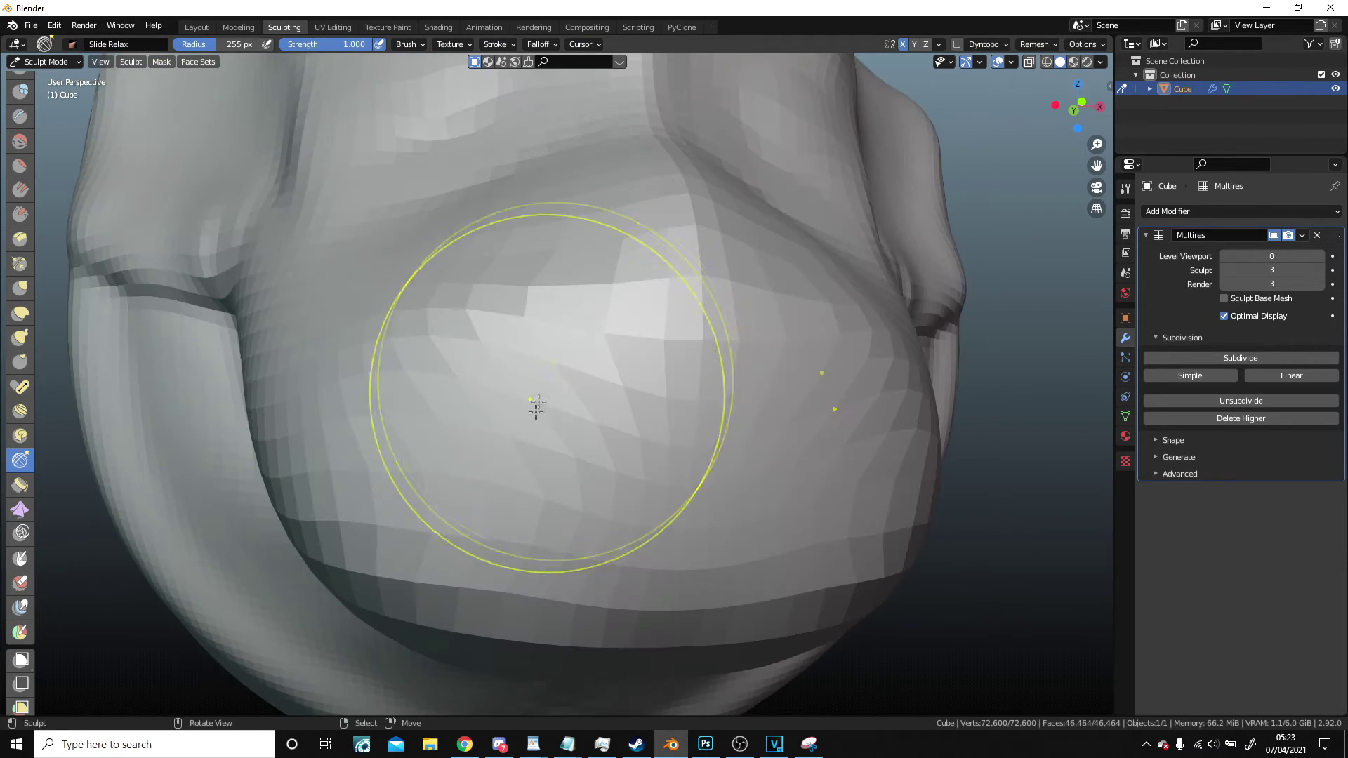
pyautogui.moveTo(549, 324)
pyautogui.mouseDown()
pyautogui.moveTo(619, 327)
pyautogui.moveTo(646, 283)
pyautogui.mouseUp()
pyautogui.moveTo(523, 309); pyautogui.dragTo(553, 317)
pyautogui.keyDown('ctrl'); pyautogui.moveTo(533, 358); pyautogui.dragTo(309, 340, button='middle'); pyautogui.keyUp('ctrl')
pyautogui.moveTo(304, 338); pyautogui.dragTo(394, 323)
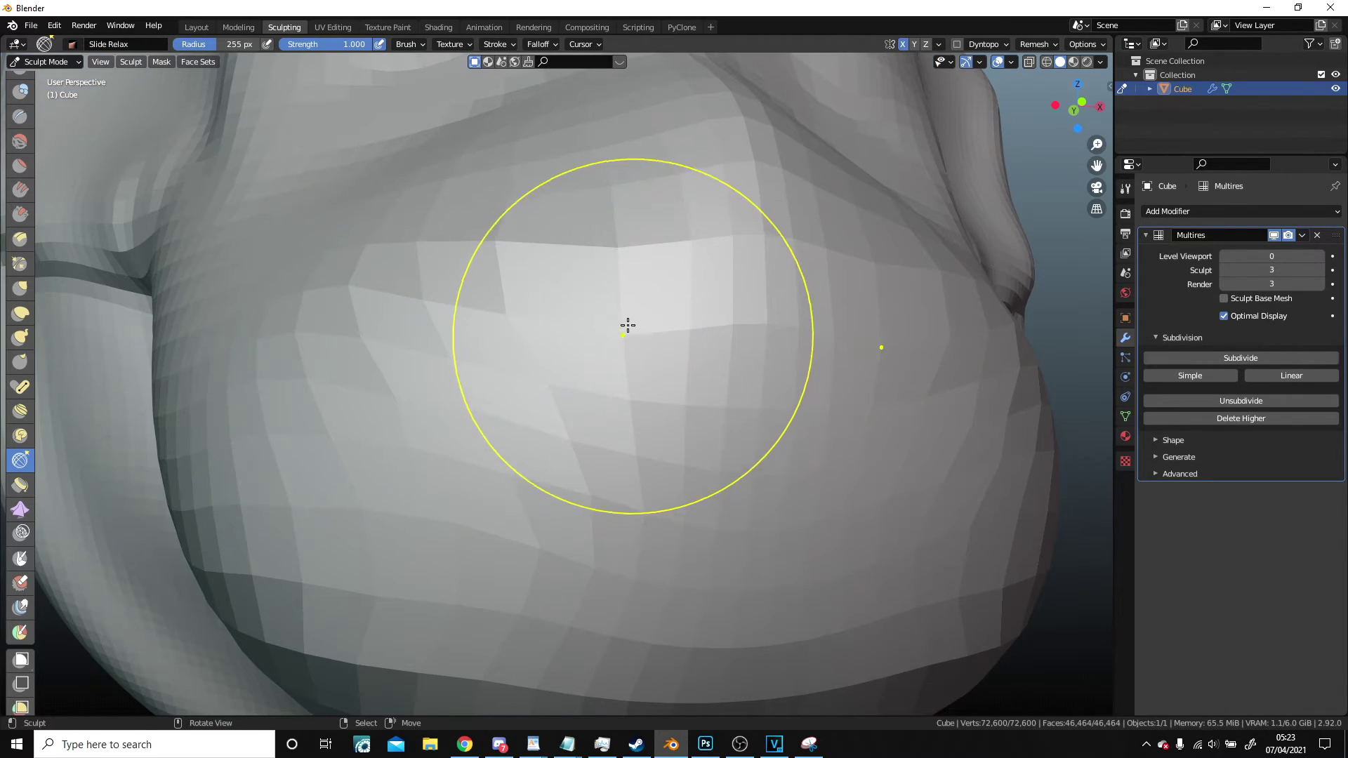
pyautogui.moveTo(621, 321); pyautogui.dragTo(579, 296)
# - Switch to the Boundary brush and inspect the head from the side and the front
pyautogui.moveTo(584, 306)
pyautogui.keyDown('ctrl'); pyautogui.mouseDown(button='middle')
pyautogui.moveTo(583, 394)
pyautogui.moveTo(660, 513)
pyautogui.mouseUp(button='middle'); pyautogui.keyUp('ctrl')
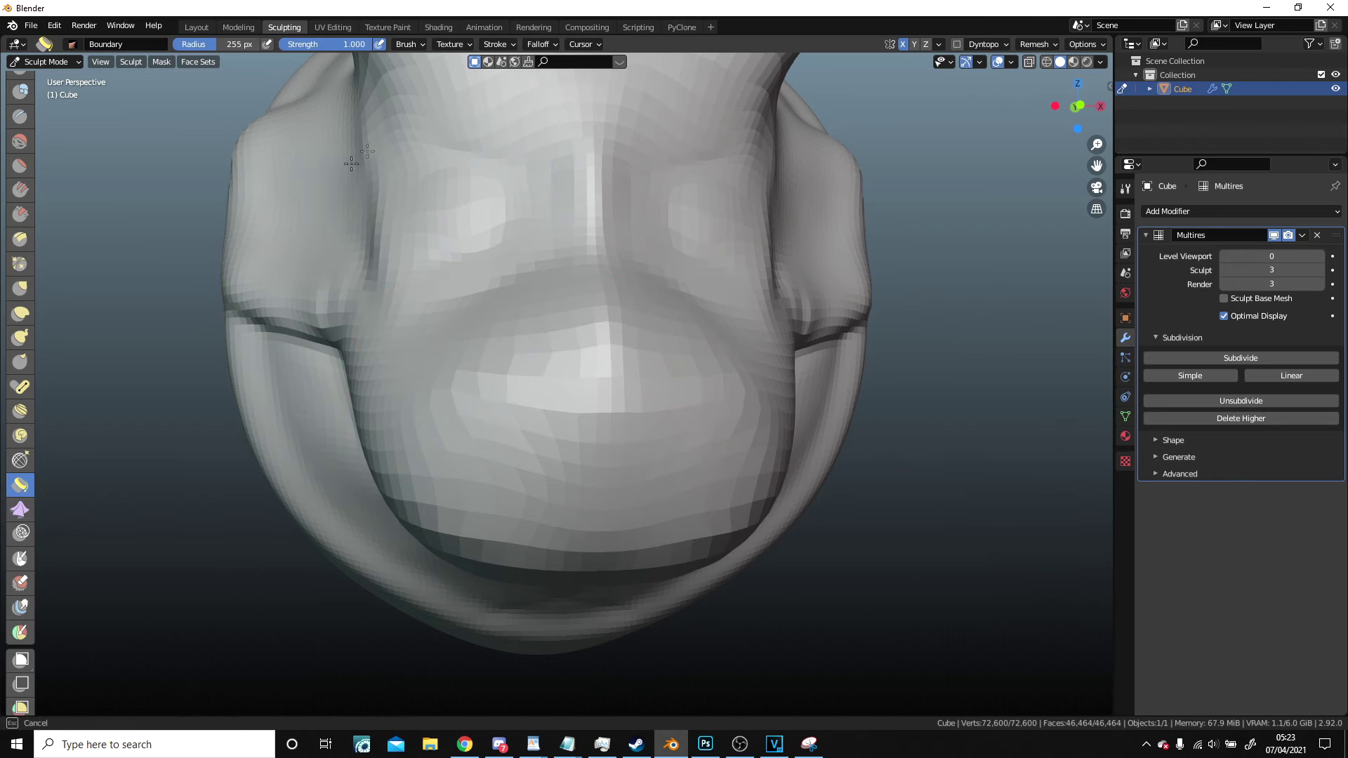
pyautogui.moveTo(351, 164)
pyautogui.keyDown('ctrl'); pyautogui.mouseDown(button='middle')
pyautogui.moveTo(532, 349)
pyautogui.moveTo(704, 358)
pyautogui.mouseUp(button='middle'); pyautogui.keyUp('ctrl')
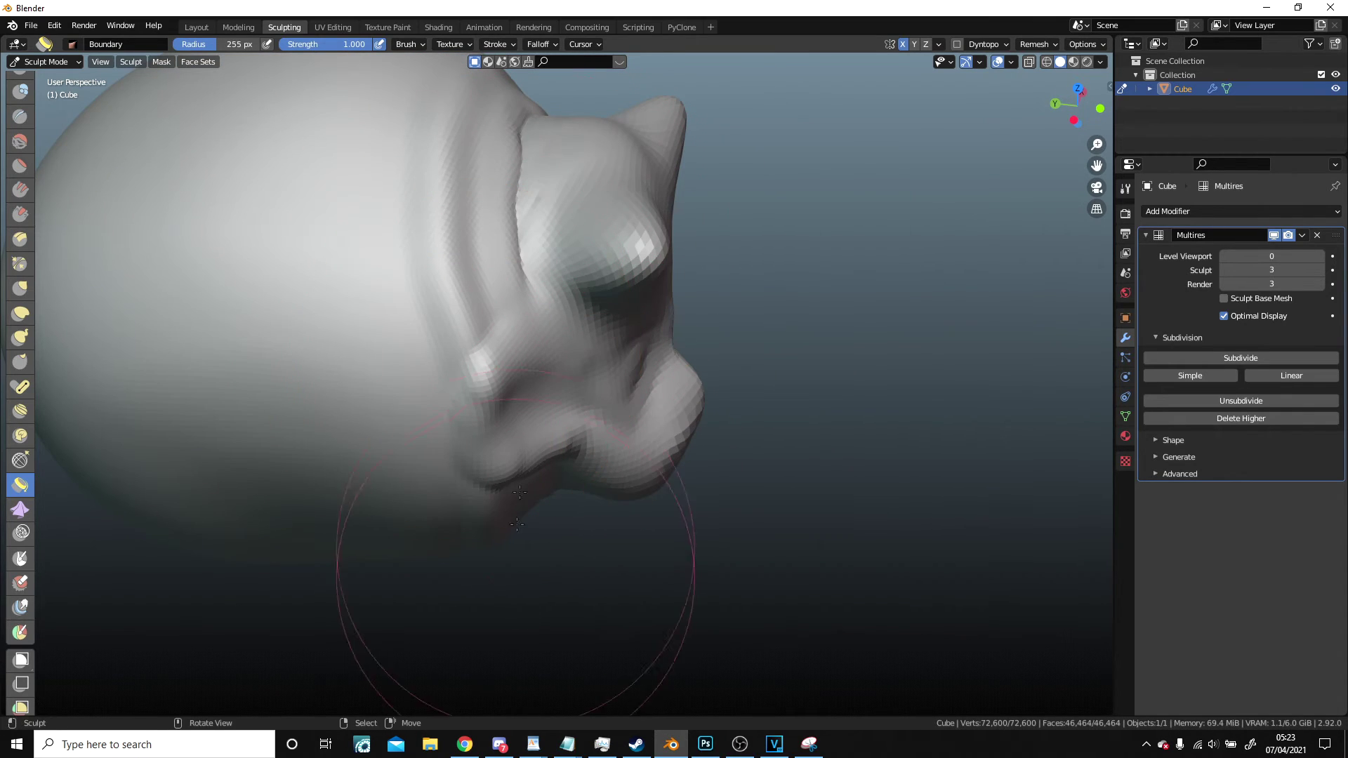
pyautogui.moveTo(695, 309); pyautogui.dragTo(557, 297, button='middle')
pyautogui.scroll(3, 592, 383)
pyautogui.scroll(1, 592, 383)
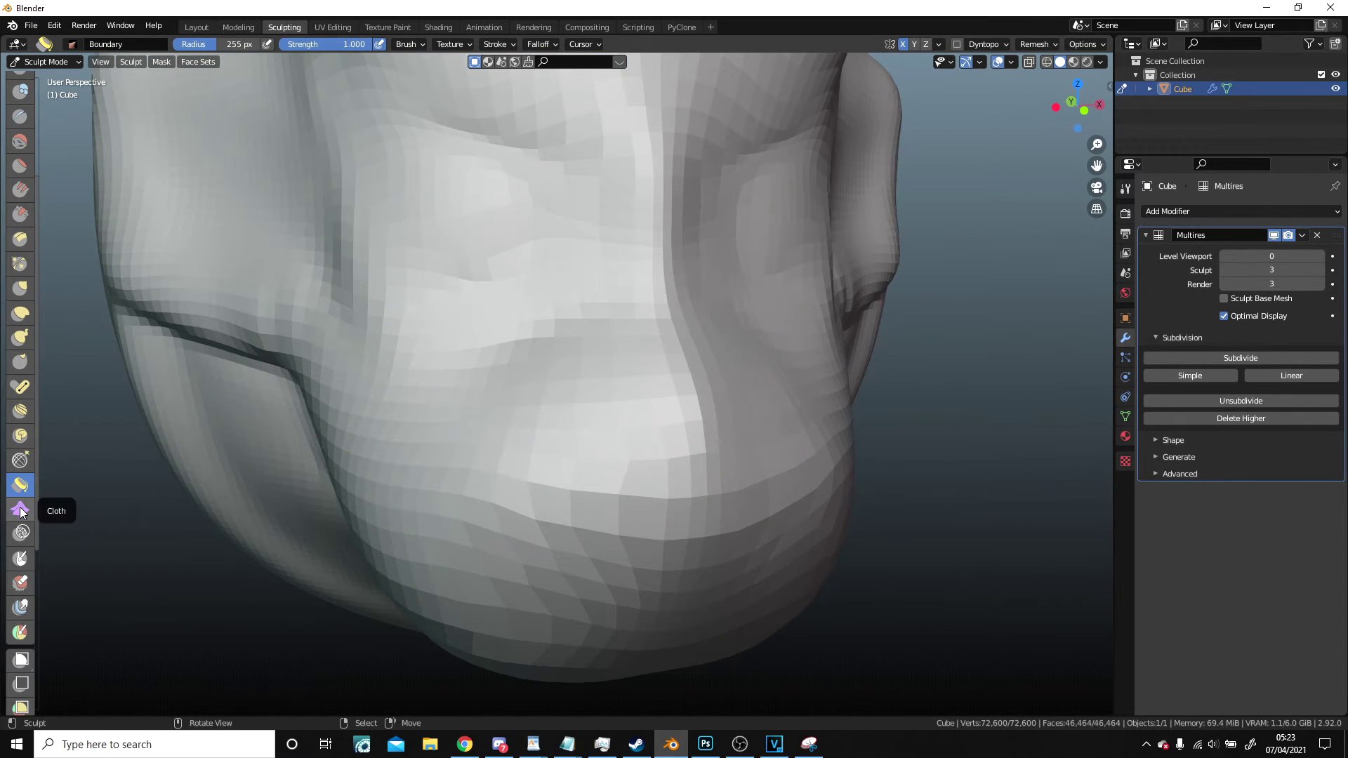
# - Switch to the Cloth brush, try dragging the ear-like side flap downward at 0.500 strength, and undo the stroke
pyautogui.click(20, 513)
pyautogui.scroll(-2, 343, 379)
pyautogui.moveTo(343, 379); pyautogui.dragTo(515, 466, button='middle')
pyautogui.scroll(-4, 463, 406)
pyautogui.moveTo(464, 407); pyautogui.dragTo(344, 400, button='middle')
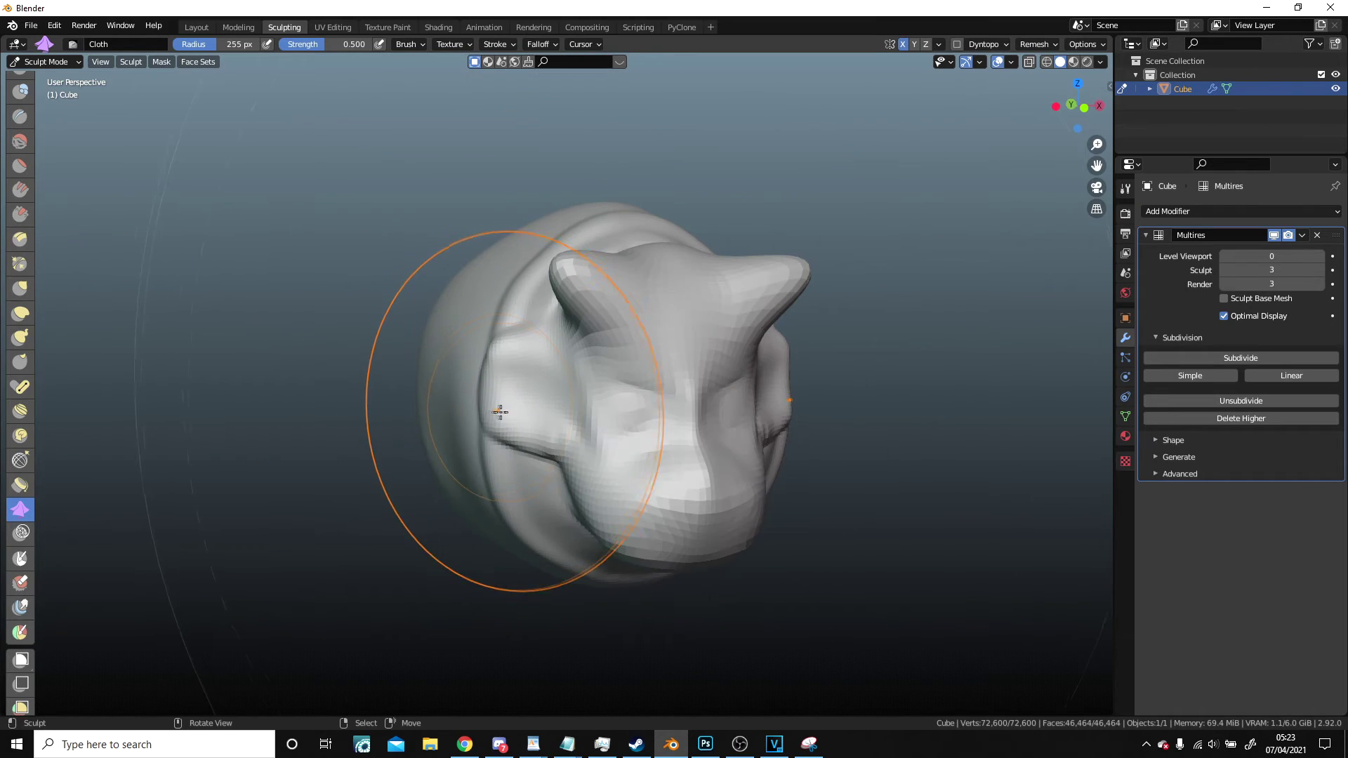
pyautogui.moveTo(521, 402); pyautogui.dragTo(482, 520)
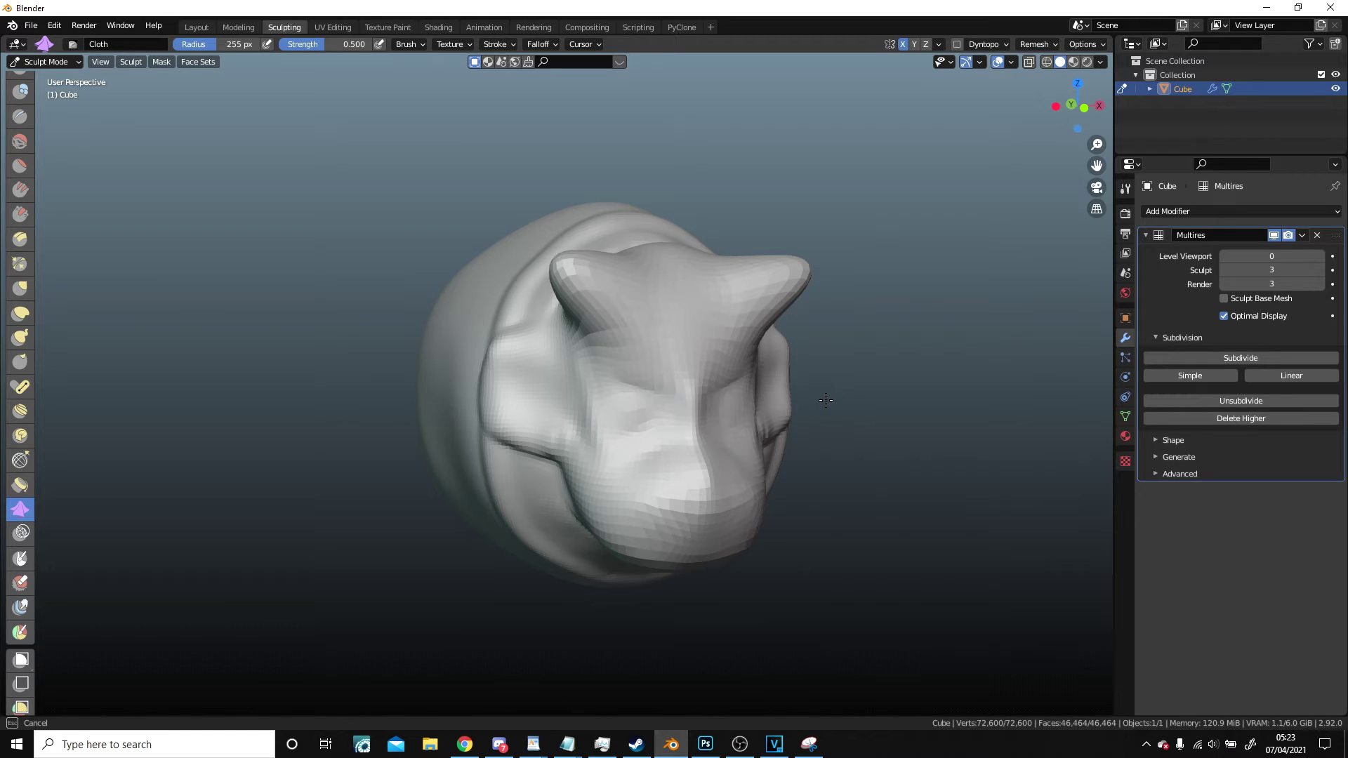
pyautogui.hotkey('ctrl', 'z')
# - Wrinkle the surface of the ear-like side flaps with the Cloth brush
pyautogui.moveTo(702, 437)
pyautogui.mouseDown(button='middle')
pyautogui.moveTo(686, 433)
pyautogui.moveTo(791, 465)
pyautogui.moveTo(723, 457)
pyautogui.mouseUp(button='middle')
pyautogui.scroll(6, 722, 457)
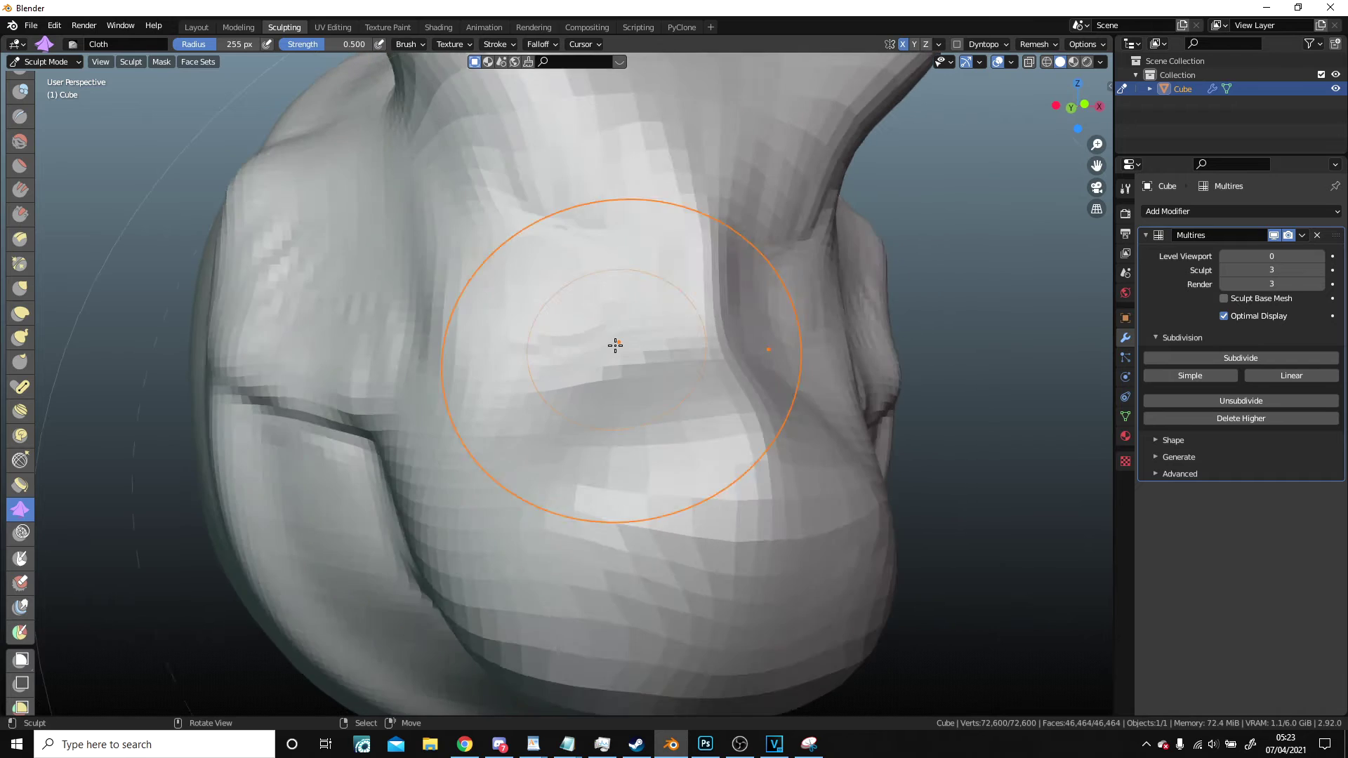
pyautogui.moveTo(615, 345); pyautogui.dragTo(624, 409, button='middle')
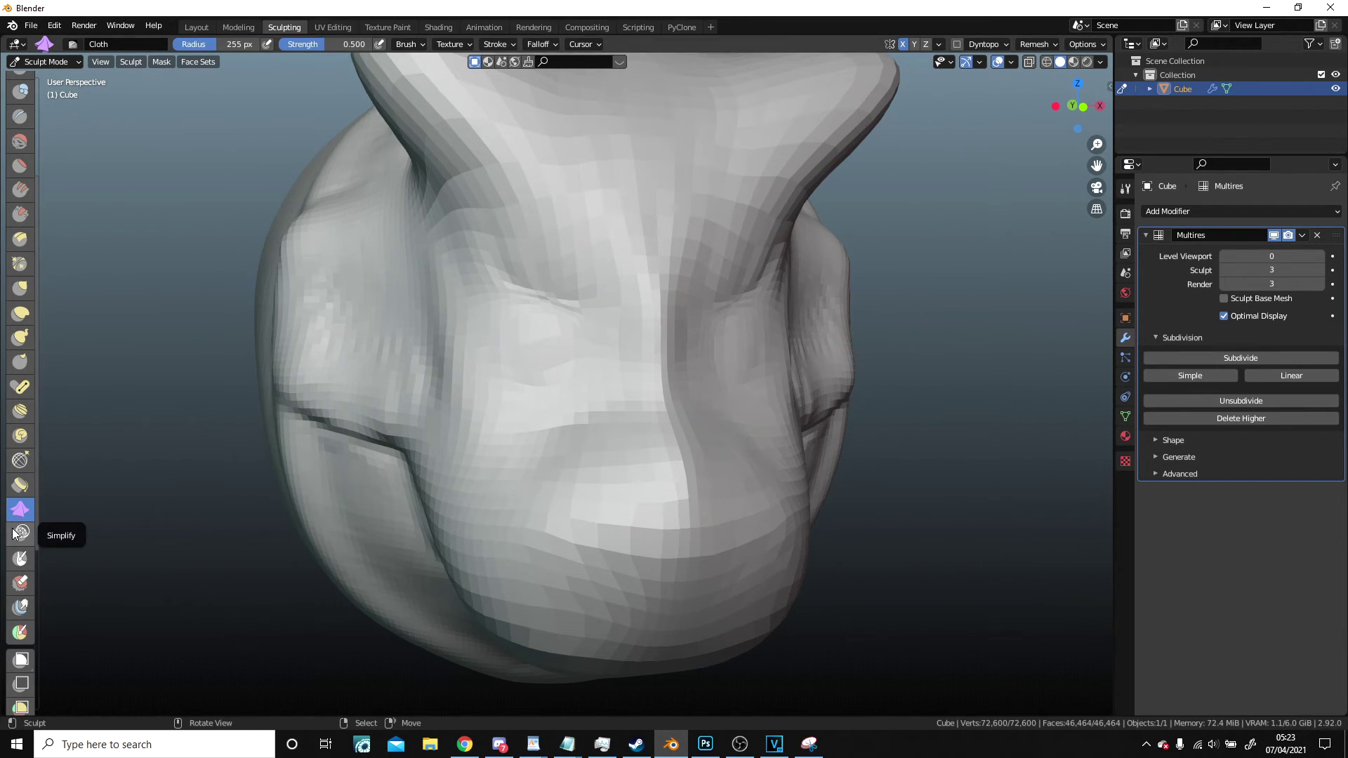
# - Switch to the Mask brush and paint a mask over the front and side of the muzzle at 0.500 strength
pyautogui.click(21, 559)
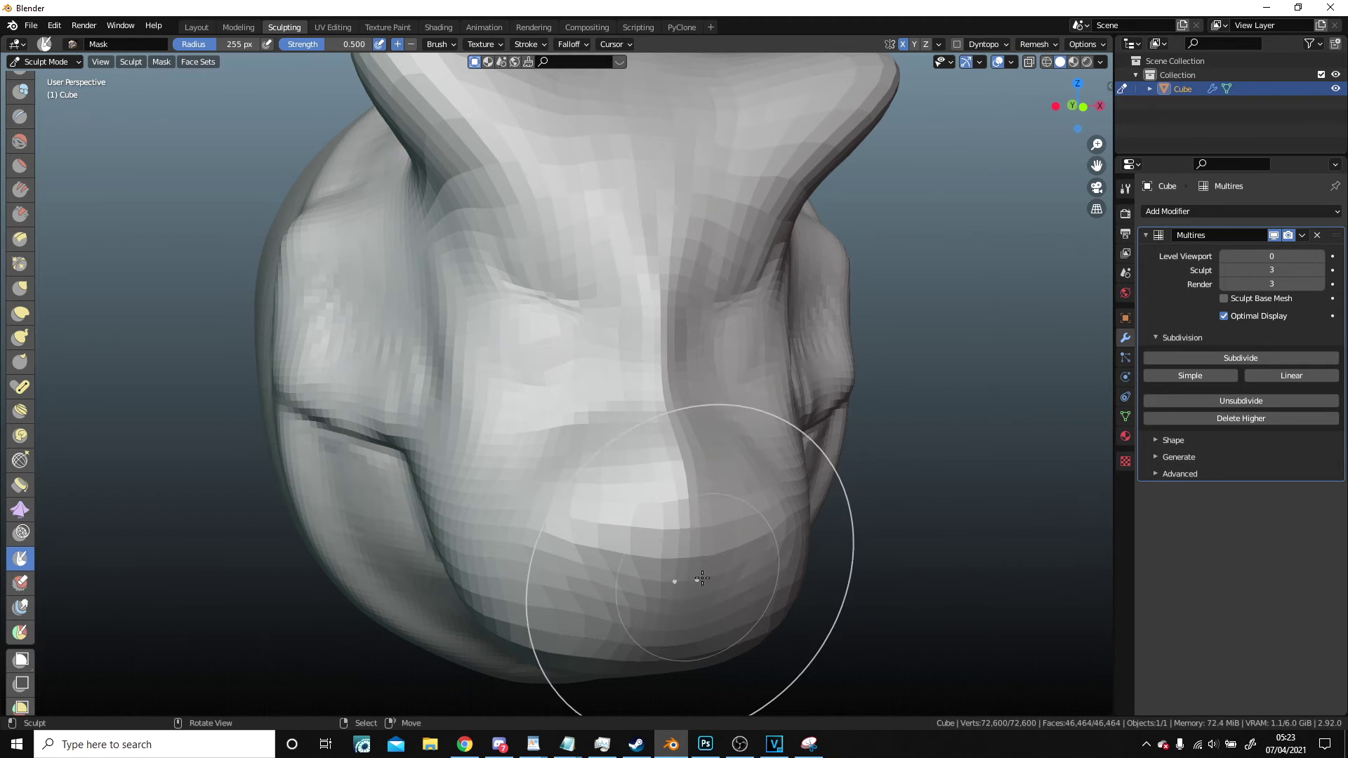
pyautogui.scroll(5, 566, 373)
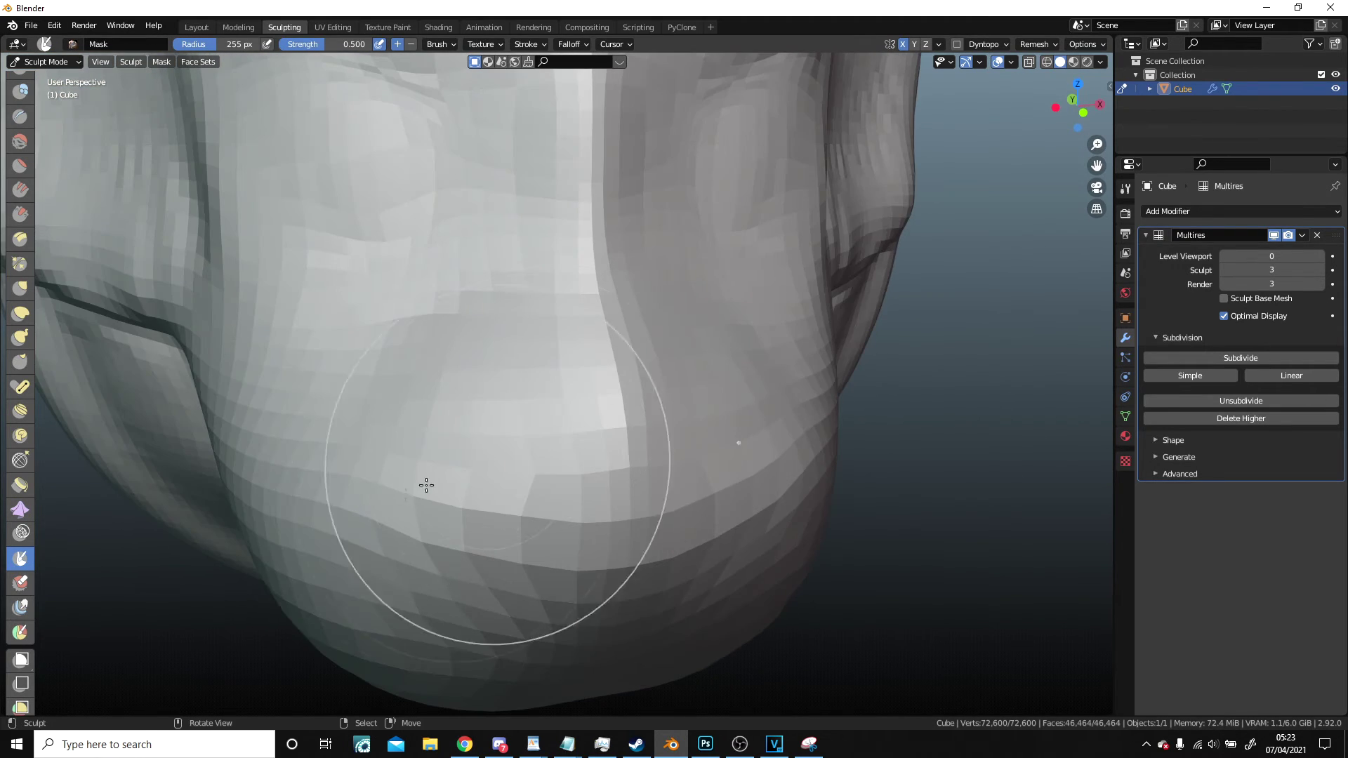
pyautogui.moveTo(426, 486)
pyautogui.mouseDown()
pyautogui.moveTo(466, 433)
pyautogui.moveTo(611, 407)
pyautogui.moveTo(596, 450)
pyautogui.moveTo(545, 491)
pyautogui.mouseUp()
pyautogui.moveTo(544, 491); pyautogui.dragTo(567, 460, button='middle')
pyautogui.moveTo(442, 289)
pyautogui.mouseDown()
pyautogui.moveTo(580, 473)
pyautogui.moveTo(717, 388)
pyautogui.mouseUp()
pyautogui.moveTo(716, 386); pyautogui.dragTo(715, 375, button='middle')
pyautogui.scroll(1, 714, 376)
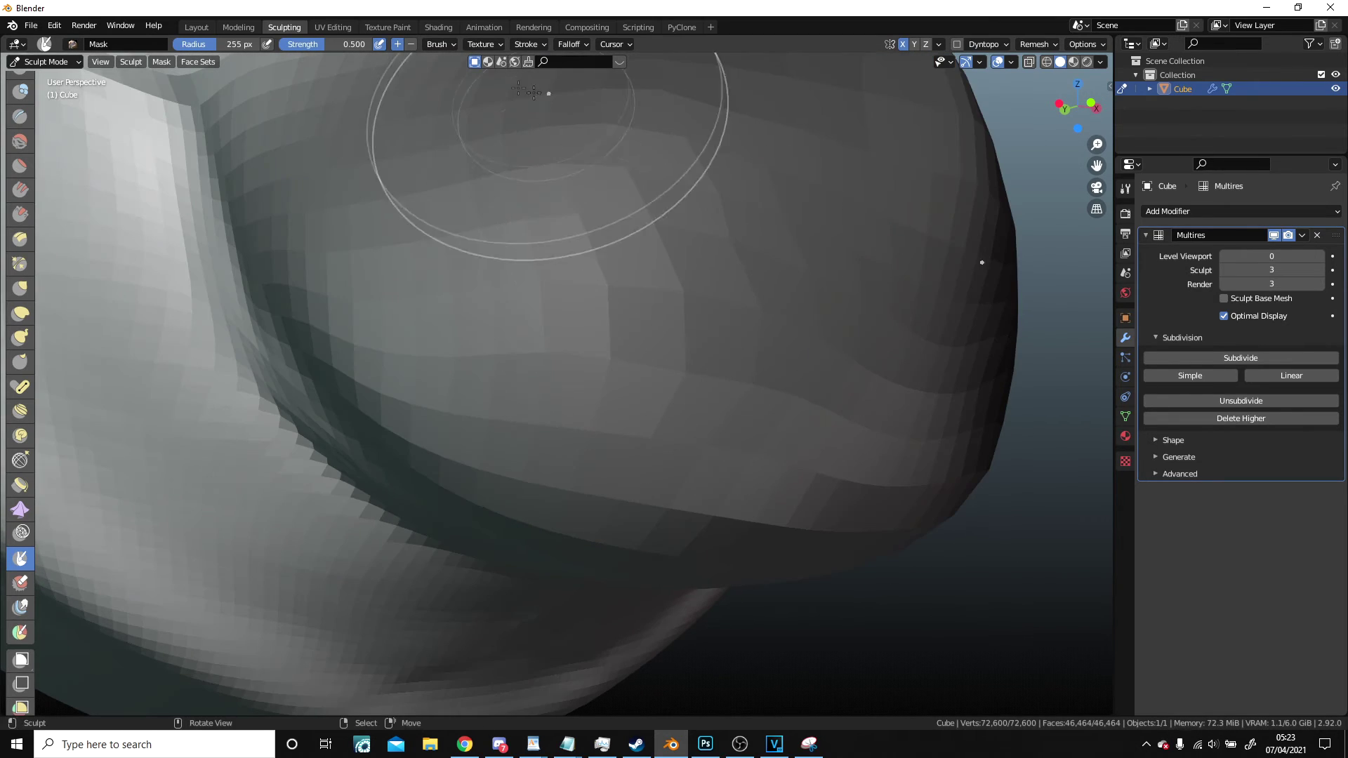
pyautogui.moveTo(547, 90)
pyautogui.mouseDown()
pyautogui.moveTo(528, 301)
pyautogui.moveTo(632, 316)
pyautogui.mouseUp()
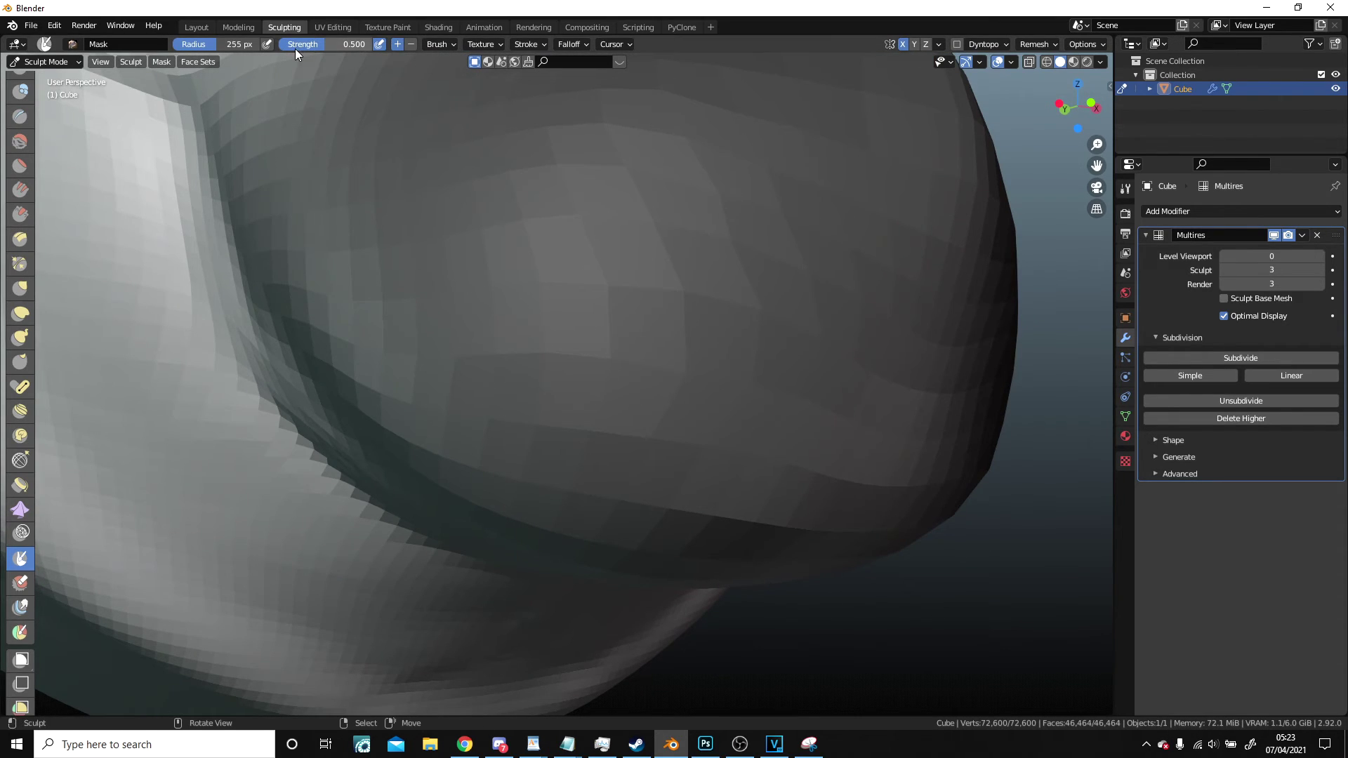
# - Set the Mask brush strength to 1.000 and darken the mask over the muzzle
pyautogui.moveTo(296, 49); pyautogui.dragTo(539, 70)
pyautogui.moveTo(574, 246)
pyautogui.mouseDown()
pyautogui.moveTo(543, 285)
pyautogui.moveTo(541, 358)
pyautogui.mouseUp()
pyautogui.scroll(-3, 562, 295)
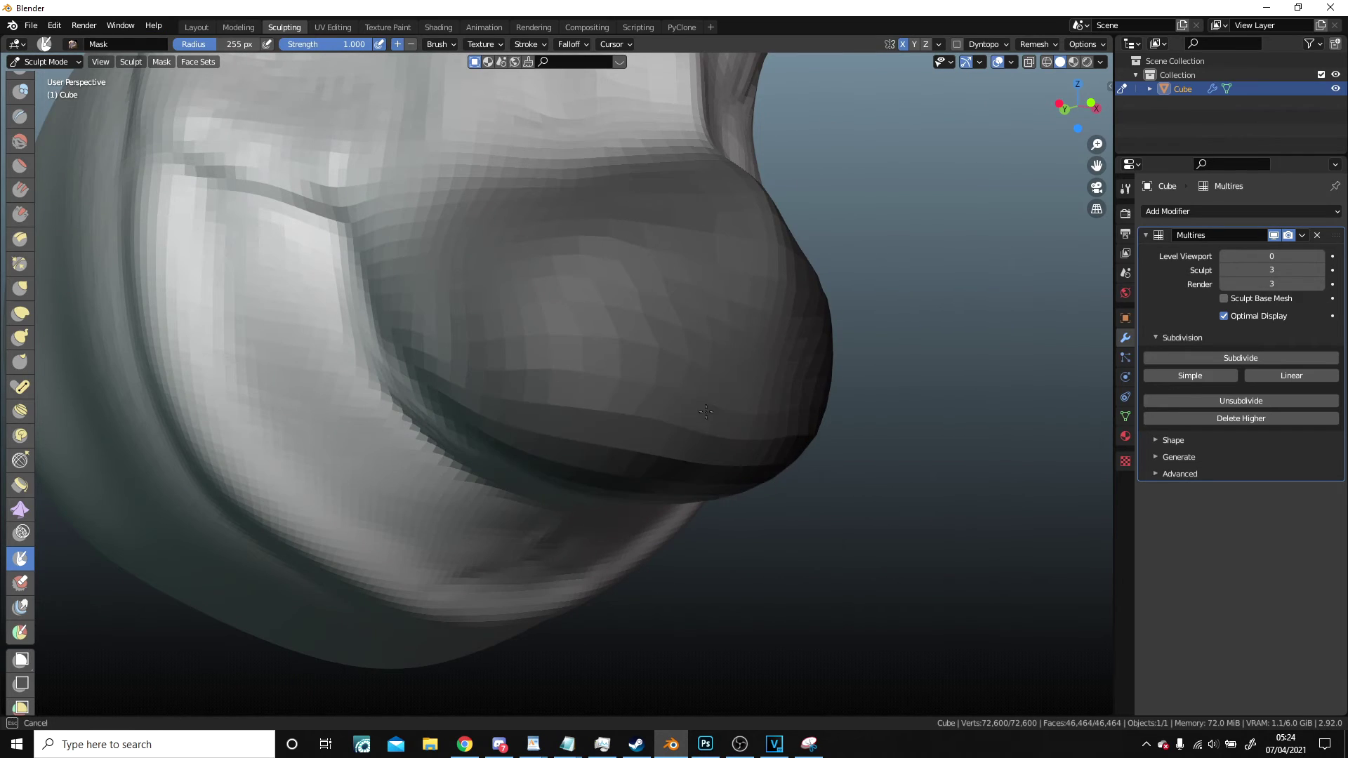
pyautogui.moveTo(520, 344); pyautogui.dragTo(523, 373, button='middle')
pyautogui.moveTo(449, 281)
pyautogui.mouseDown()
pyautogui.moveTo(384, 320)
pyautogui.moveTo(535, 392)
pyautogui.mouseUp()
# - Switch to the Draw brush, set its radius to 276 px, try a stroke from brow to masked muzzle, and undo the stroke and masking
pyautogui.moveTo(449, 309); pyautogui.dragTo(431, 394, button='middle')
pyautogui.scroll(3, 20, 237)
pyautogui.scroll(3, 19, 236)
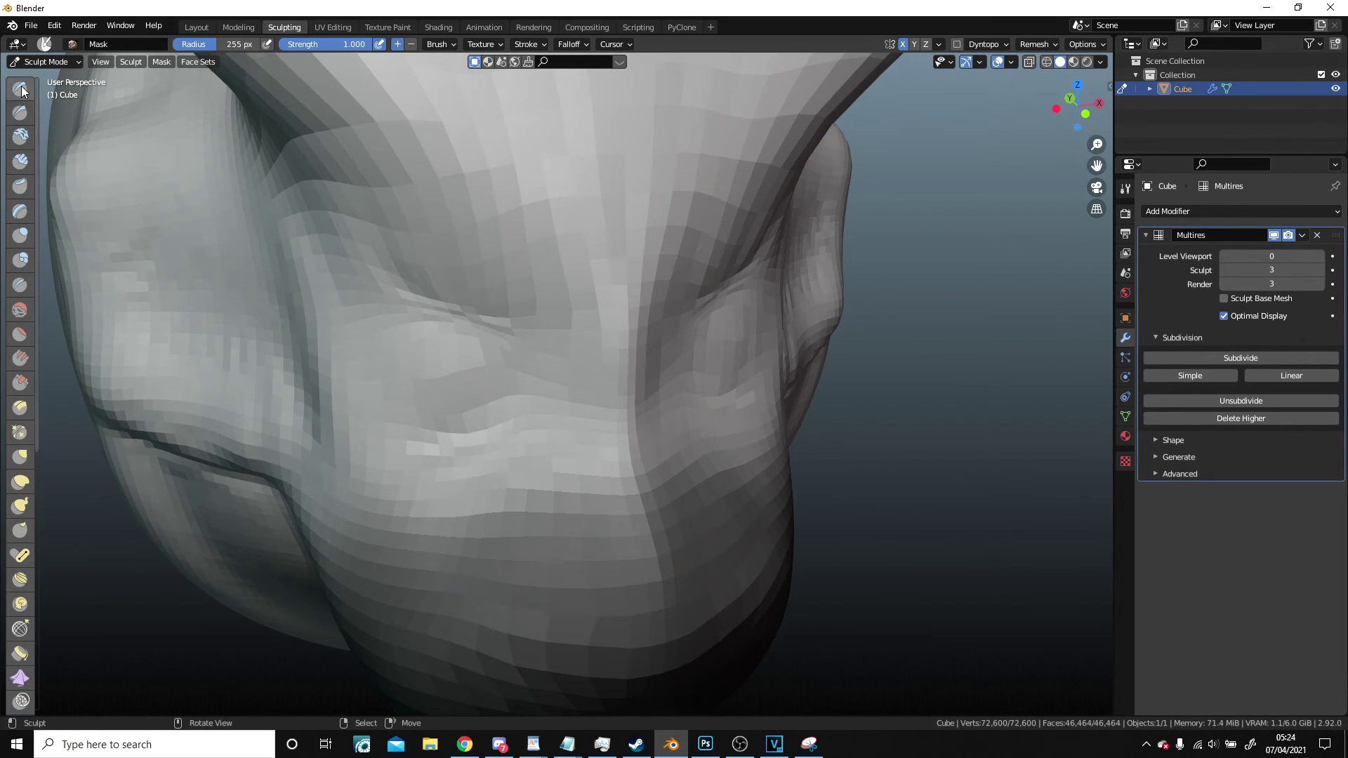
pyautogui.press('f')
pyautogui.click(489, 200)
pyautogui.moveTo(528, 188)
pyautogui.mouseDown()
pyautogui.moveTo(601, 428)
pyautogui.moveTo(628, 170)
pyautogui.moveTo(665, 199)
pyautogui.moveTo(691, 351)
pyautogui.mouseUp()
pyautogui.scroll(-5, 711, 494)
pyautogui.moveTo(713, 491)
pyautogui.mouseDown(button='middle')
pyautogui.moveTo(855, 463)
pyautogui.moveTo(868, 492)
pyautogui.moveTo(843, 507)
pyautogui.moveTo(800, 477)
pyautogui.mouseUp(button='middle')
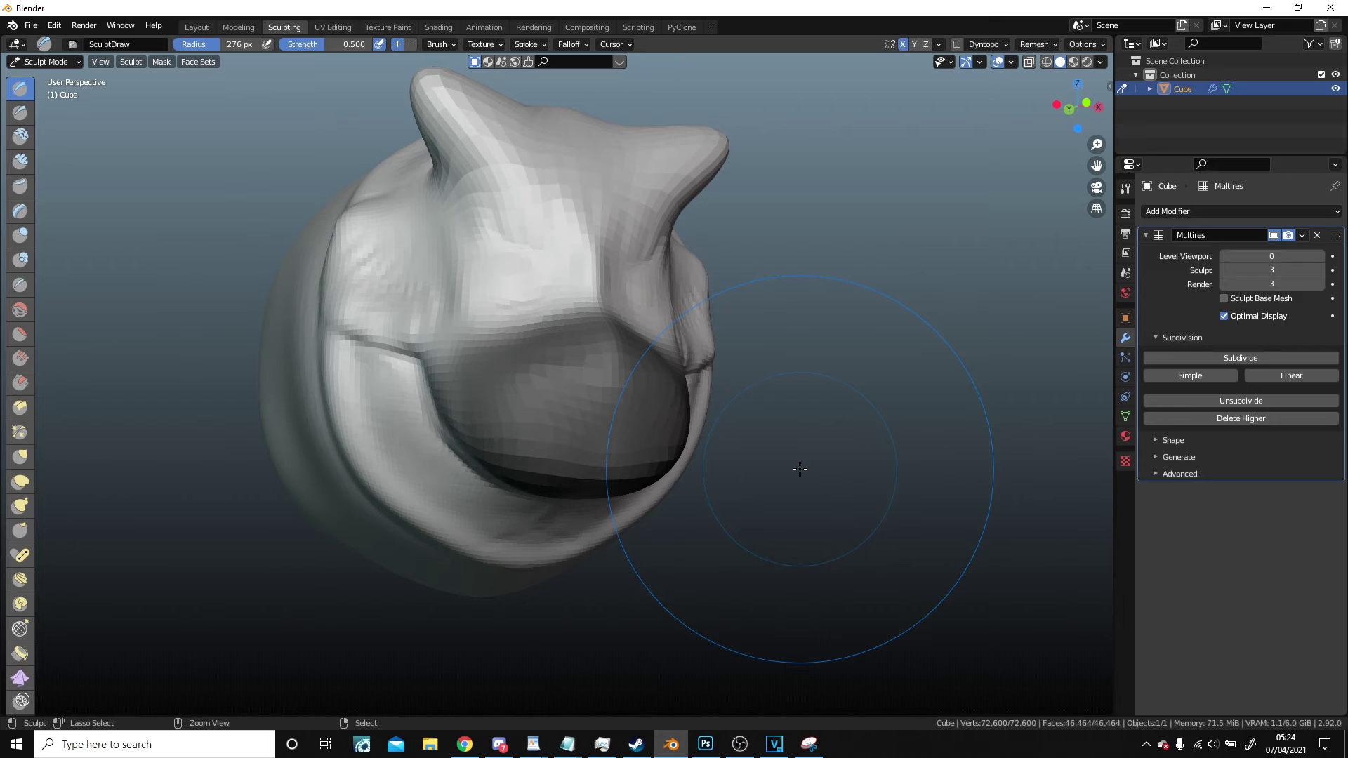
pyautogui.hotkey('ctrl', 'z')
pyautogui.hotkey('ctrl', 'z')
pyautogui.hotkey('ctrl', 'z')
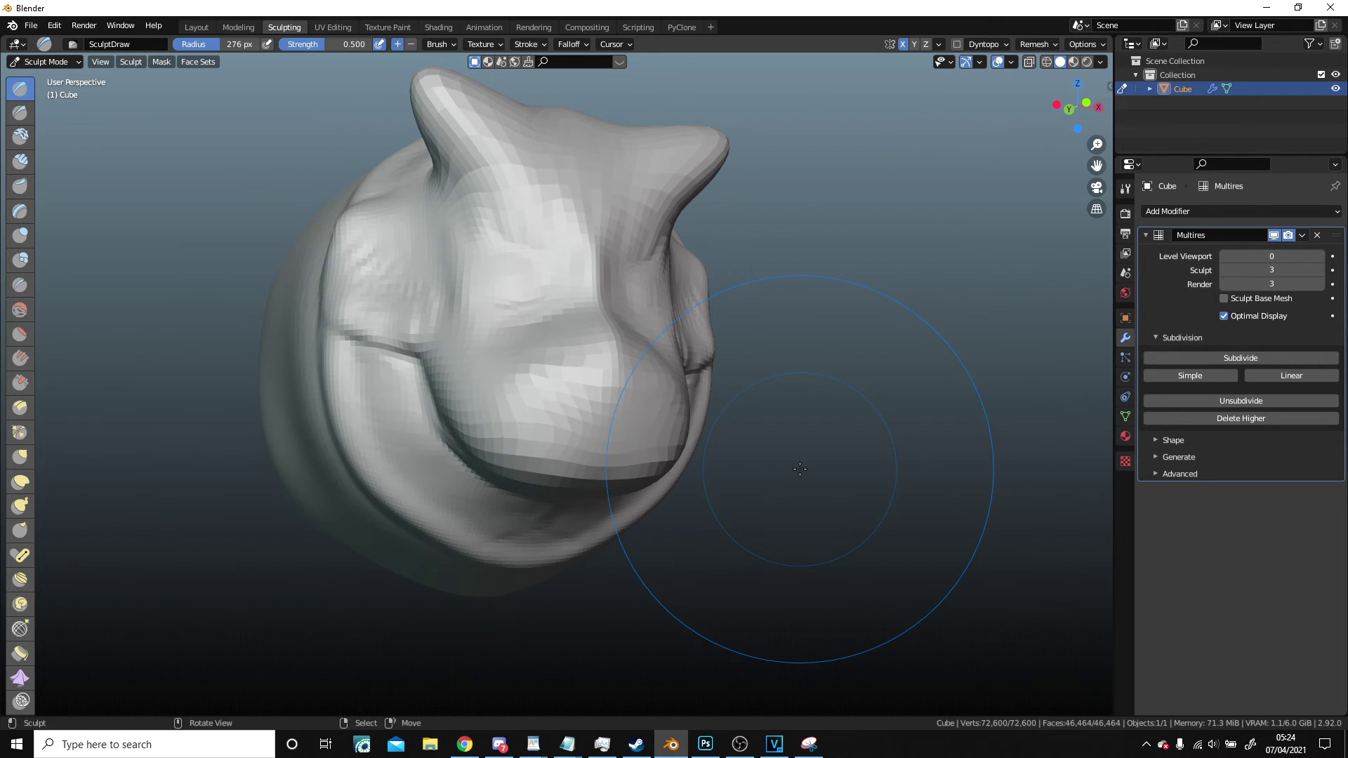
# - Look through the remaining sculpt tools, down to Line Project and the transform tools
pyautogui.scroll(3, 800, 469)
pyautogui.moveTo(799, 469); pyautogui.dragTo(769, 485, button='middle')
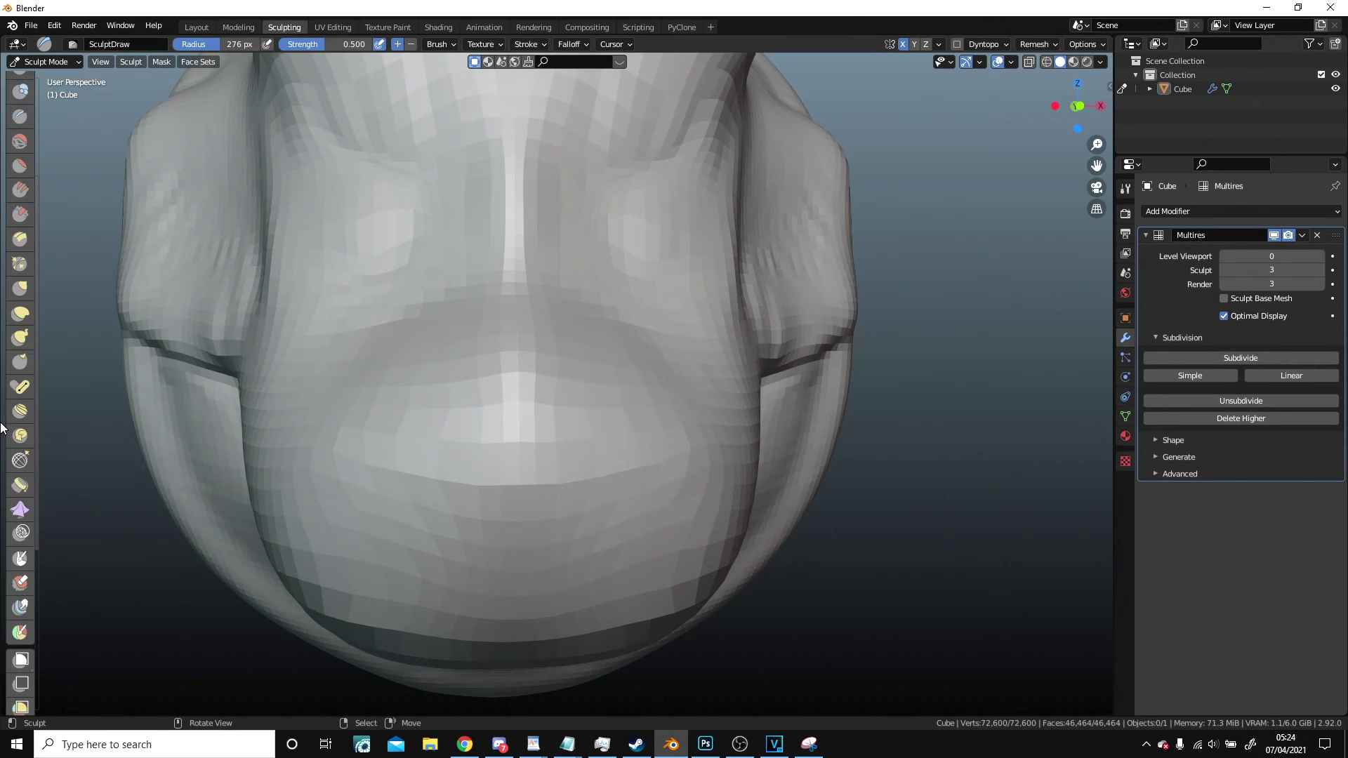
pyautogui.scroll(-8, 7, 450)
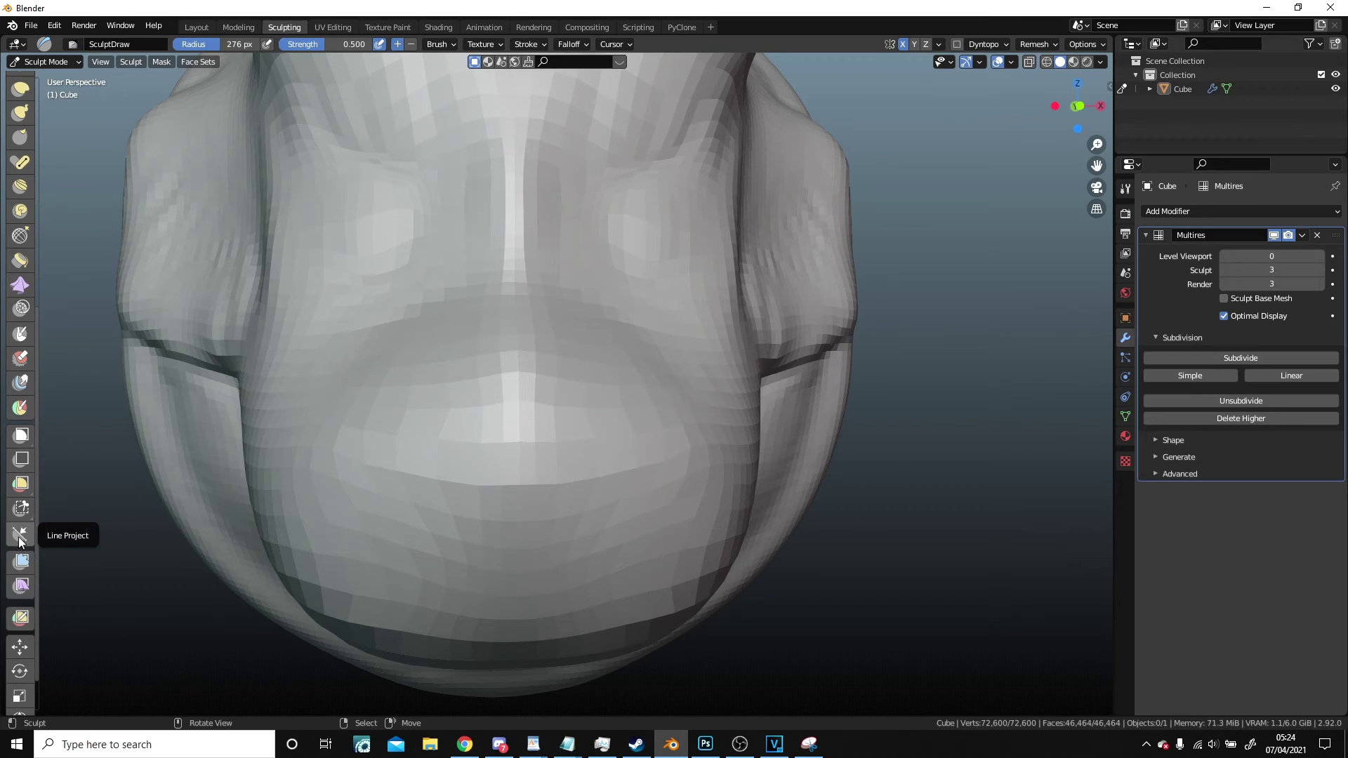
pyautogui.scroll(-2, 21, 617)
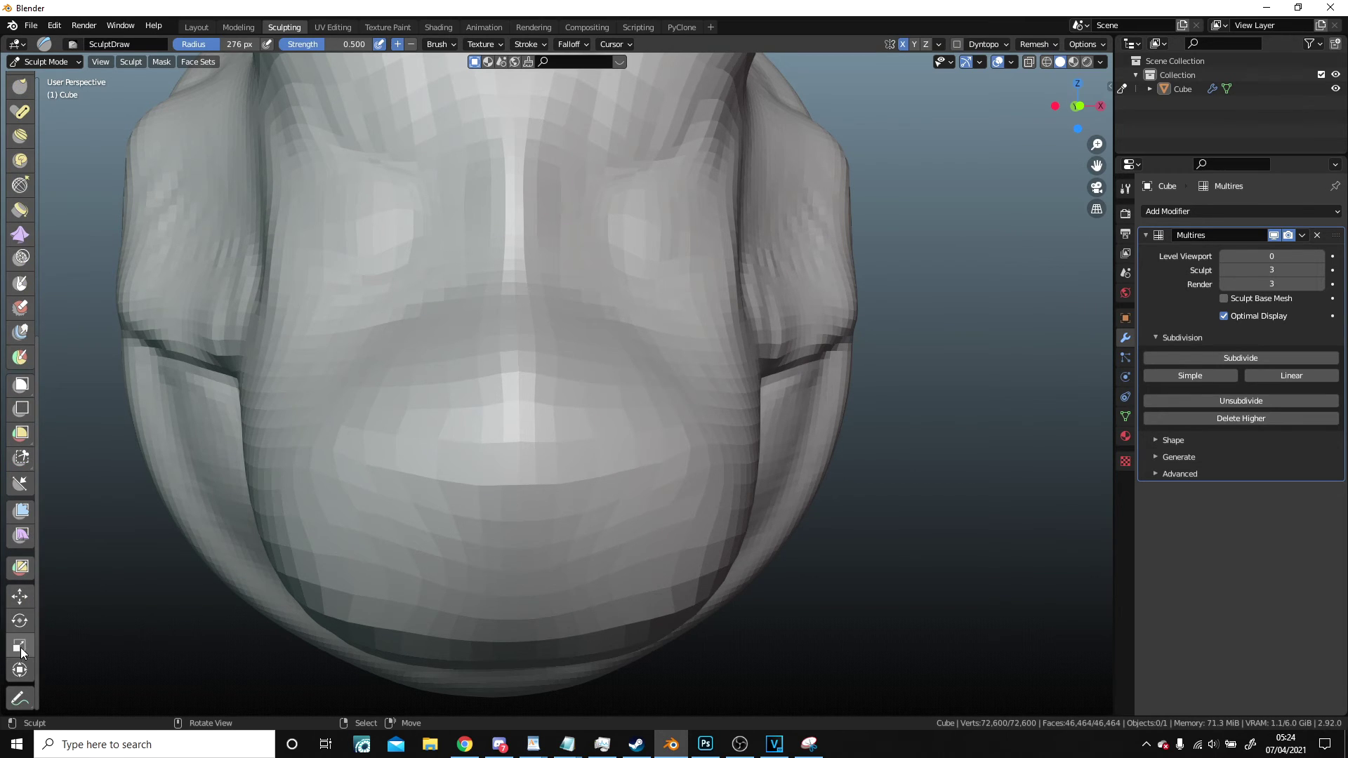
pyautogui.scroll(15, 26, 611)
# - Switch to the Crease brush and carve the crease under the brow toward the nose at 0.250 strength
pyautogui.keyDown('shift'); pyautogui.moveTo(507, 344); pyautogui.dragTo(572, 492, button='middle'); pyautogui.keyUp('shift')
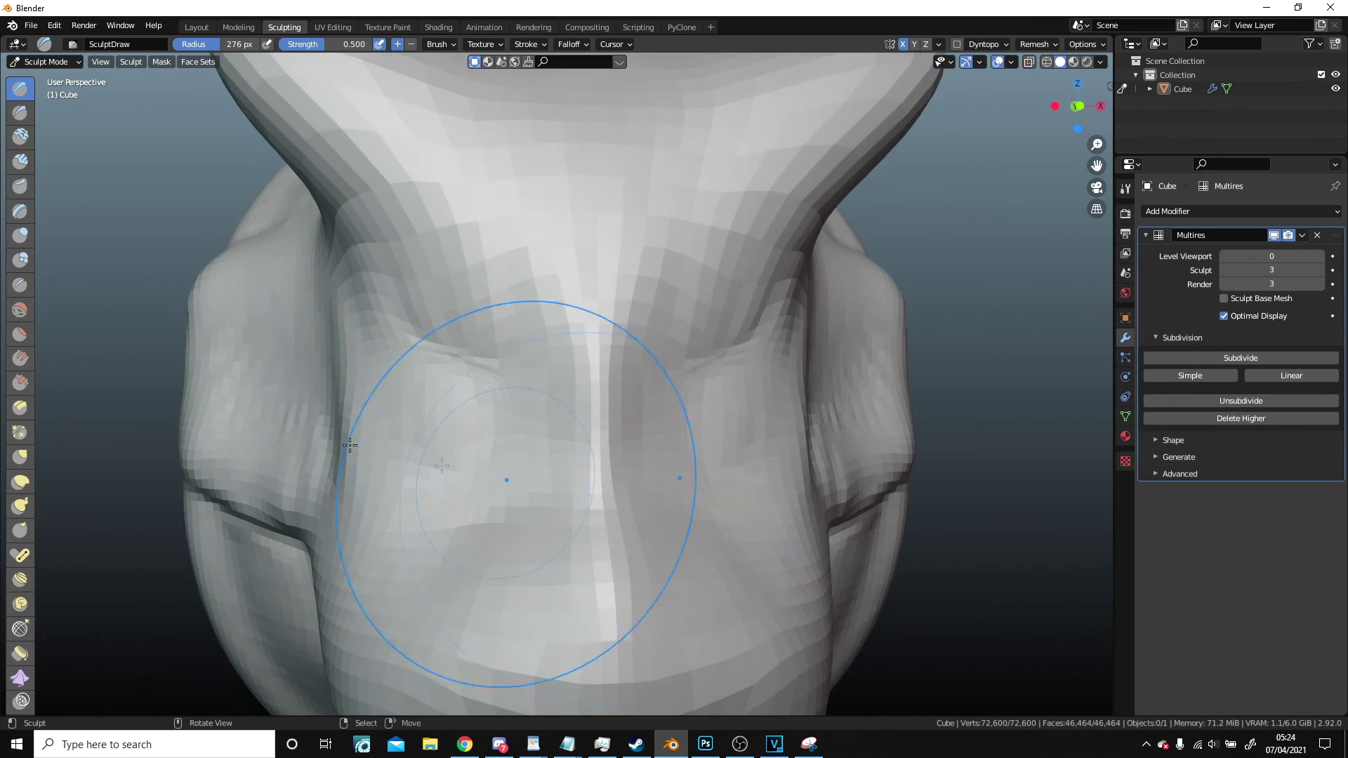
pyautogui.click(19, 284)
pyautogui.scroll(4, 467, 352)
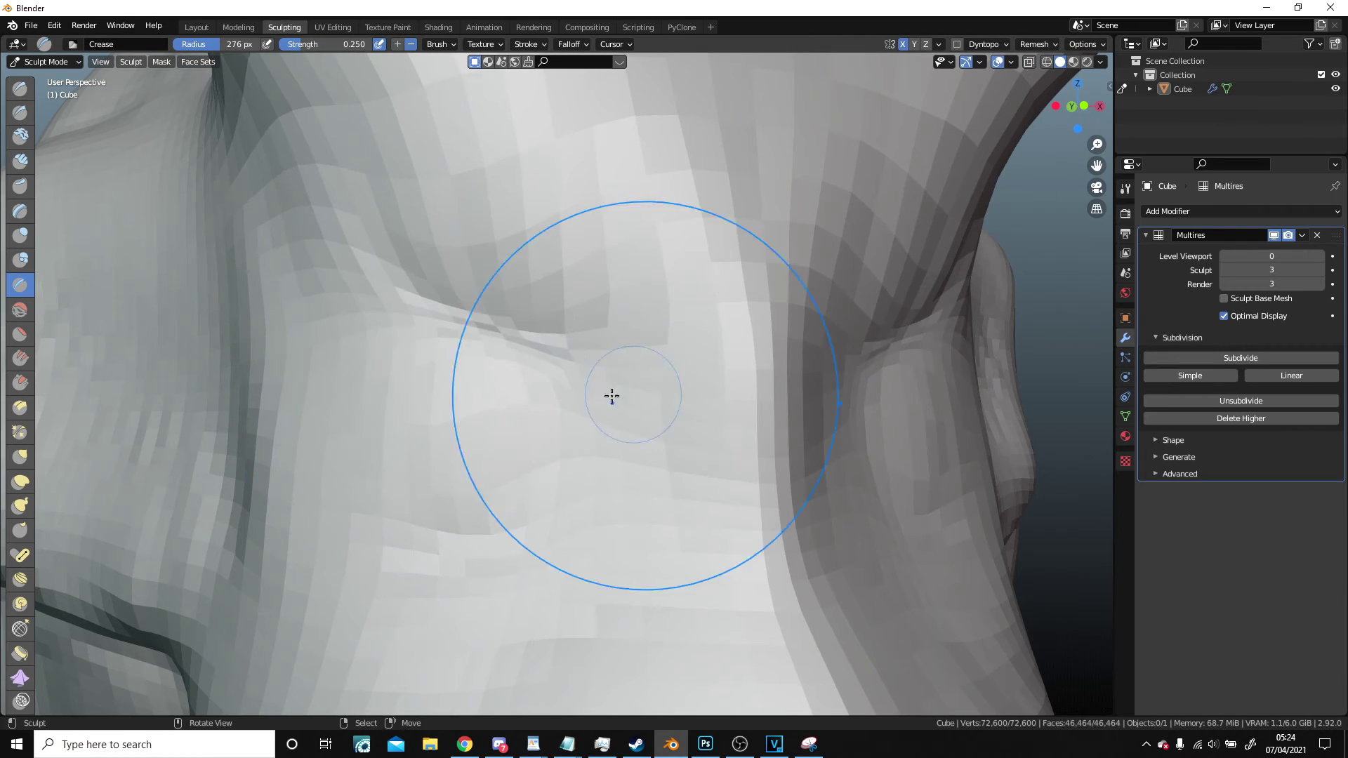
pyautogui.moveTo(409, 327); pyautogui.dragTo(604, 445)
pyautogui.scroll(3, 533, 351)
pyautogui.moveTo(505, 302); pyautogui.dragTo(716, 546)
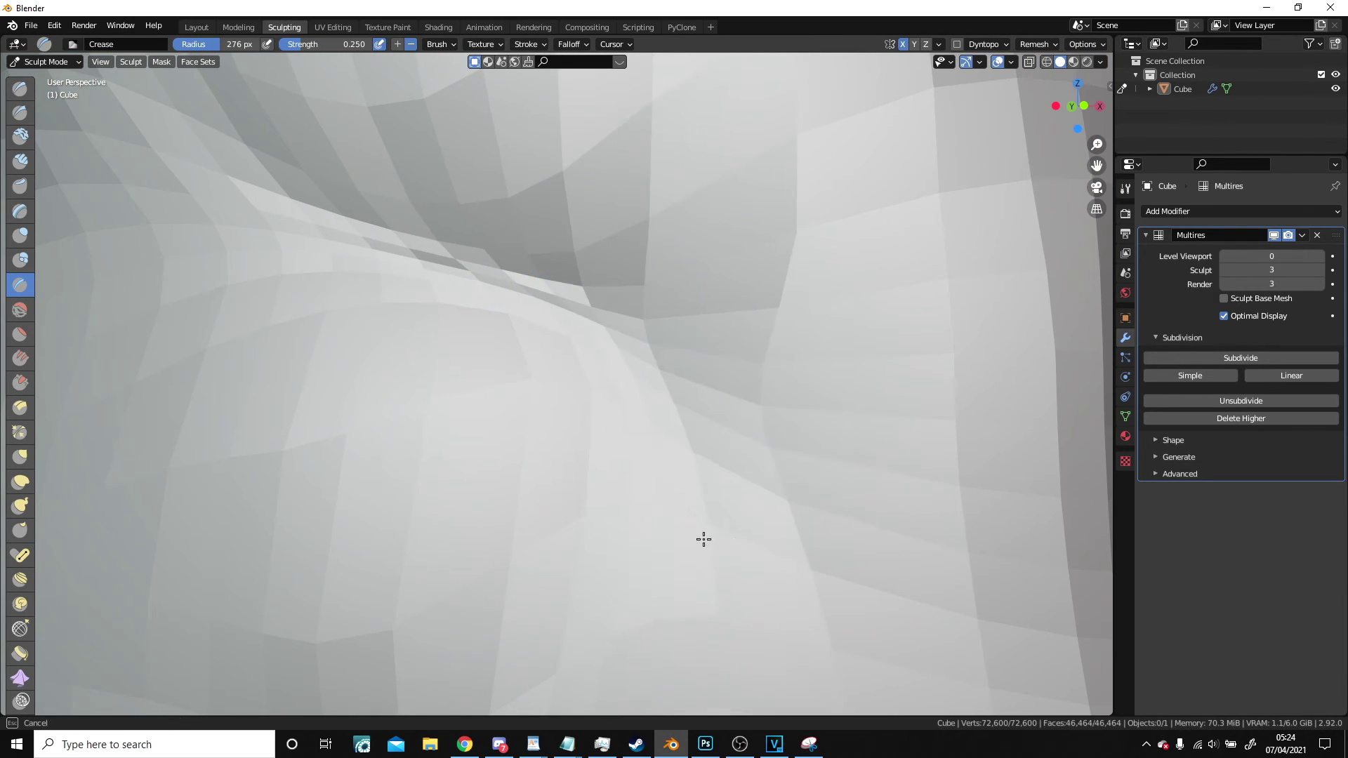
pyautogui.moveTo(700, 423); pyautogui.dragTo(726, 528)
# - Crease the upper and lower edges of the eye socket to outline the eye
pyautogui.scroll(-3, 709, 499)
pyautogui.keyDown('shift'); pyautogui.moveTo(697, 466); pyautogui.dragTo(752, 393, button='middle'); pyautogui.keyUp('shift')
pyautogui.moveTo(643, 259)
pyautogui.mouseDown()
pyautogui.moveTo(279, 265)
pyautogui.moveTo(270, 277)
pyautogui.mouseUp()
pyautogui.moveTo(344, 492)
pyautogui.mouseDown()
pyautogui.moveTo(446, 560)
pyautogui.moveTo(714, 466)
pyautogui.moveTo(723, 414)
pyautogui.mouseUp()
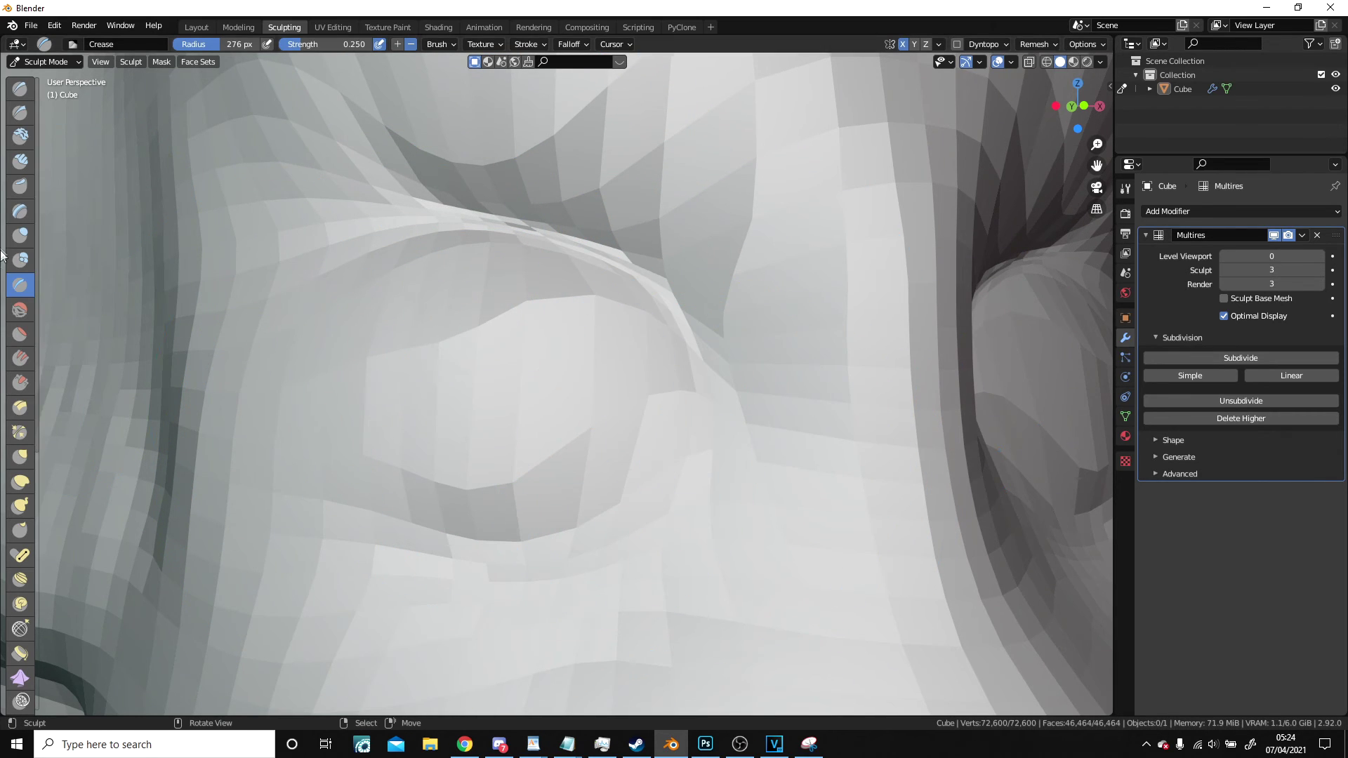
# - Switch to the Inflate brush and swell the eyeball inside the creased socket at 0.500 strength
pyautogui.click(19, 235)
pyautogui.moveTo(572, 386)
pyautogui.mouseDown()
pyautogui.moveTo(491, 349)
pyautogui.moveTo(617, 412)
pyautogui.moveTo(526, 325)
pyautogui.moveTo(578, 421)
pyautogui.mouseUp()
pyautogui.scroll(-8, 589, 449)
pyautogui.moveTo(779, 492)
pyautogui.mouseDown(button='middle')
pyautogui.moveTo(809, 484)
pyautogui.moveTo(799, 446)
pyautogui.moveTo(876, 463)
pyautogui.moveTo(846, 450)
pyautogui.mouseUp(button='middle')
pyautogui.scroll(6, 702, 436)
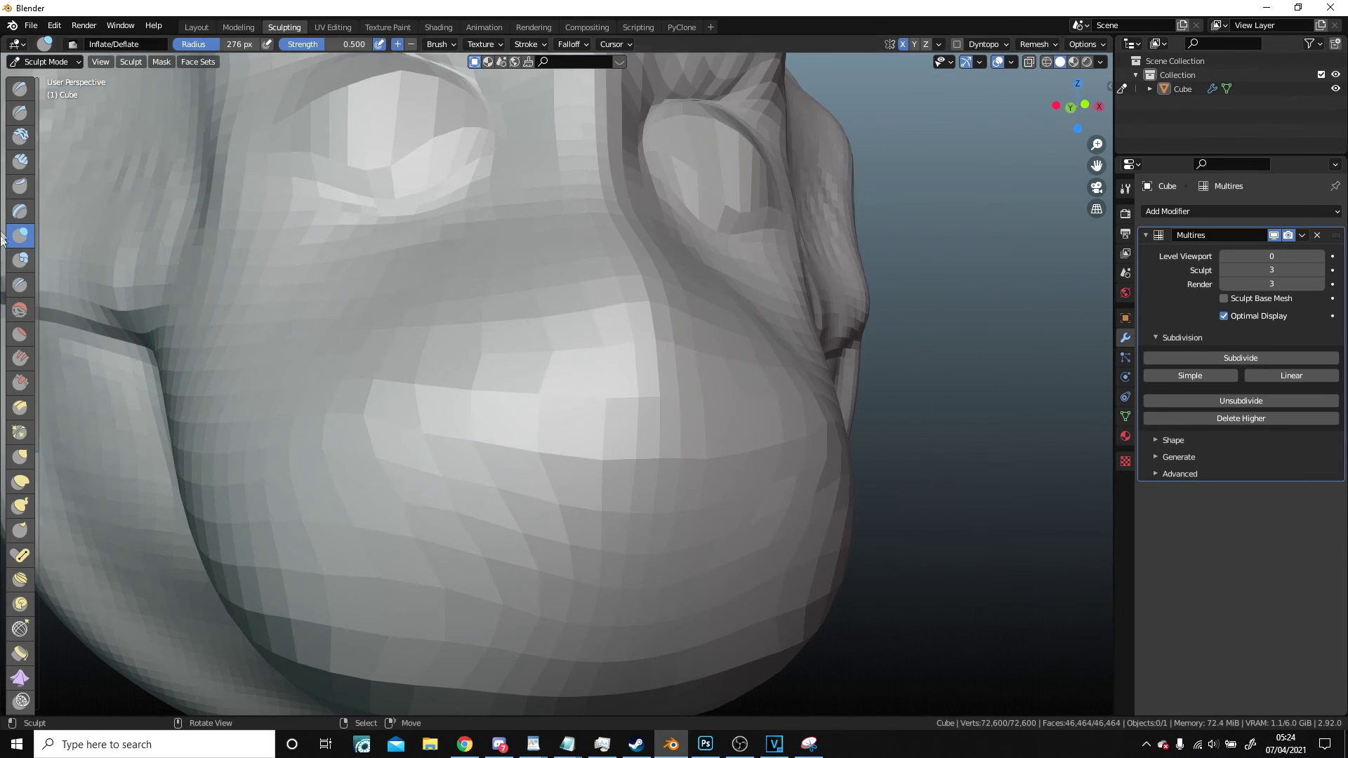
# - Switch back to the Crease brush and carve the mouth line across the front of the muzzle
pyautogui.click(21, 285)
pyautogui.moveTo(459, 442); pyautogui.dragTo(469, 401, button='middle')
pyautogui.scroll(6, 692, 562)
pyautogui.keyDown('shift'); pyautogui.moveTo(671, 520); pyautogui.dragTo(671, 319, button='middle'); pyautogui.keyUp('shift')
pyautogui.moveTo(828, 484)
pyautogui.mouseDown()
pyautogui.moveTo(840, 489)
pyautogui.moveTo(741, 490)
pyautogui.mouseUp()
pyautogui.moveTo(741, 489)
pyautogui.keyDown('ctrl'); pyautogui.mouseDown(button='middle')
pyautogui.moveTo(887, 554)
pyautogui.moveTo(765, 473)
pyautogui.moveTo(611, 400)
pyautogui.moveTo(723, 444)
pyautogui.mouseUp(button='middle'); pyautogui.keyUp('ctrl')
pyautogui.moveTo(748, 389)
pyautogui.mouseDown(button='middle')
pyautogui.moveTo(870, 417)
pyautogui.moveTo(801, 428)
pyautogui.mouseUp(button='middle')
pyautogui.scroll(1, 803, 428)
pyautogui.moveTo(733, 400); pyautogui.dragTo(719, 406, button='middle')
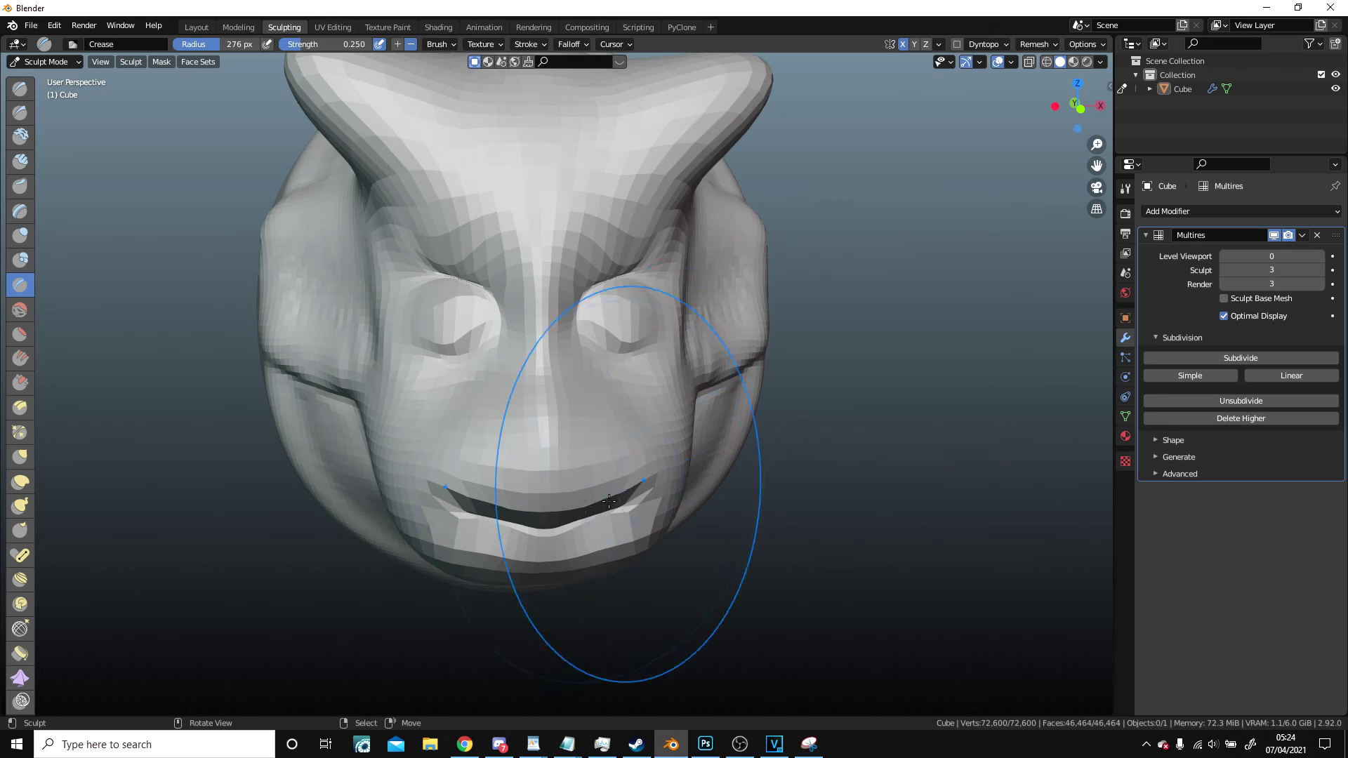
# - Set the brush radius to 303 px, switch to the Grab brush, and pull the upper lip and mouth corners upward
pyautogui.press('f')
pyautogui.click(574, 472)
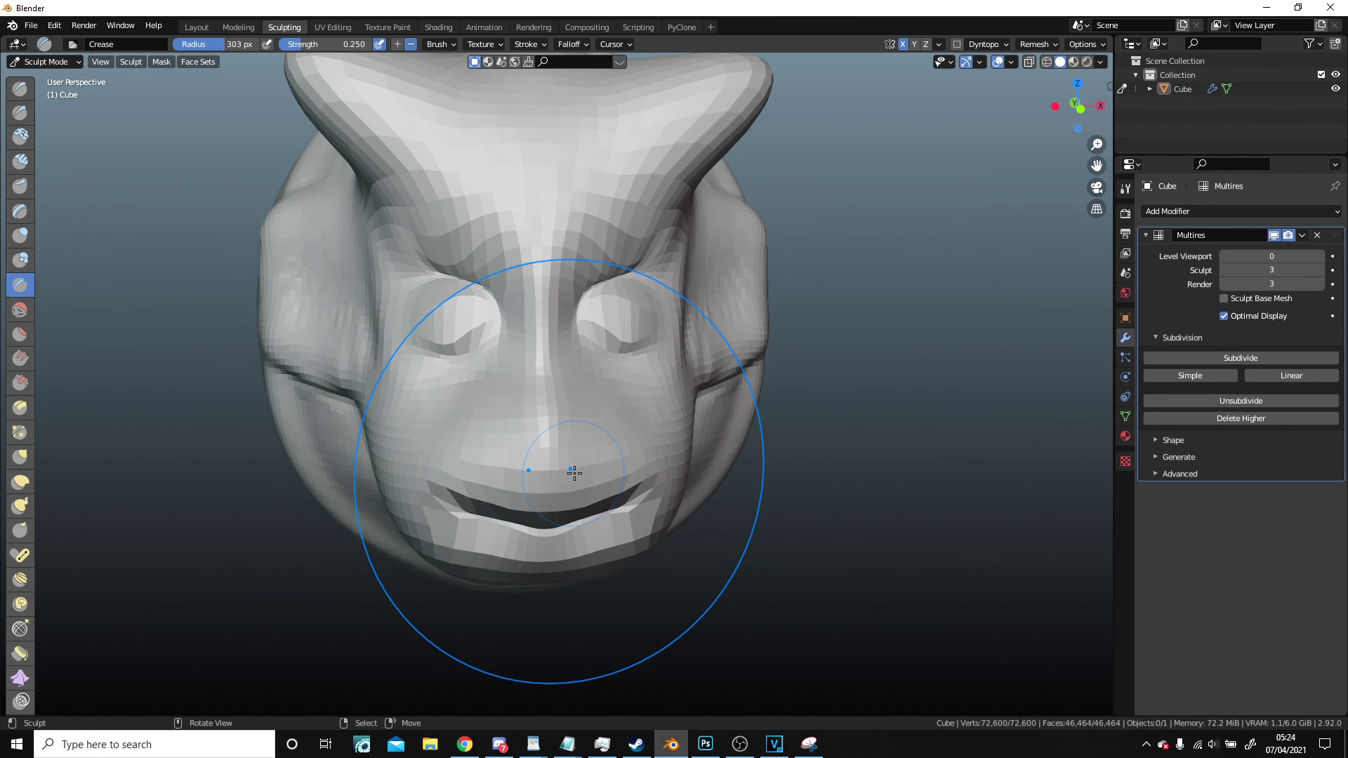
pyautogui.press('g')
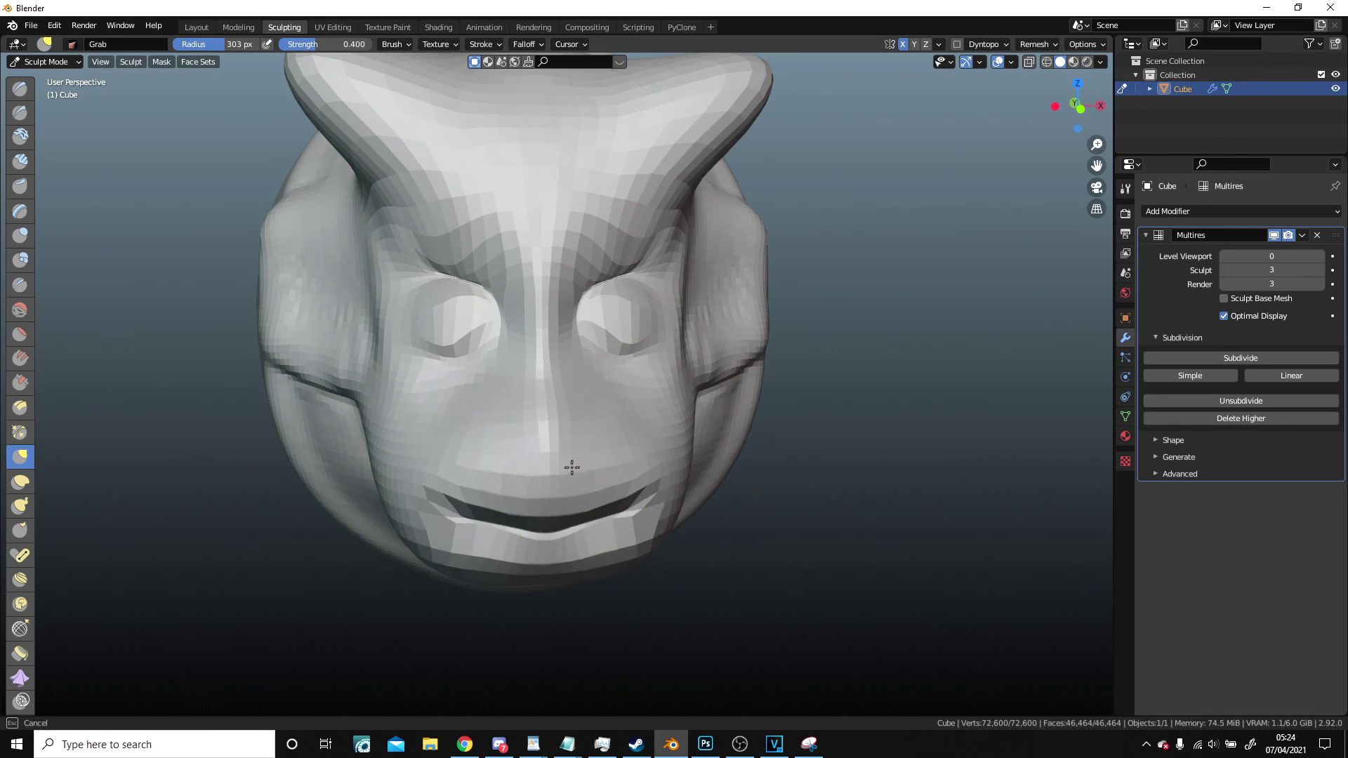
pyautogui.moveTo(572, 468); pyautogui.dragTo(575, 415)
pyautogui.moveTo(654, 493); pyautogui.dragTo(656, 488)
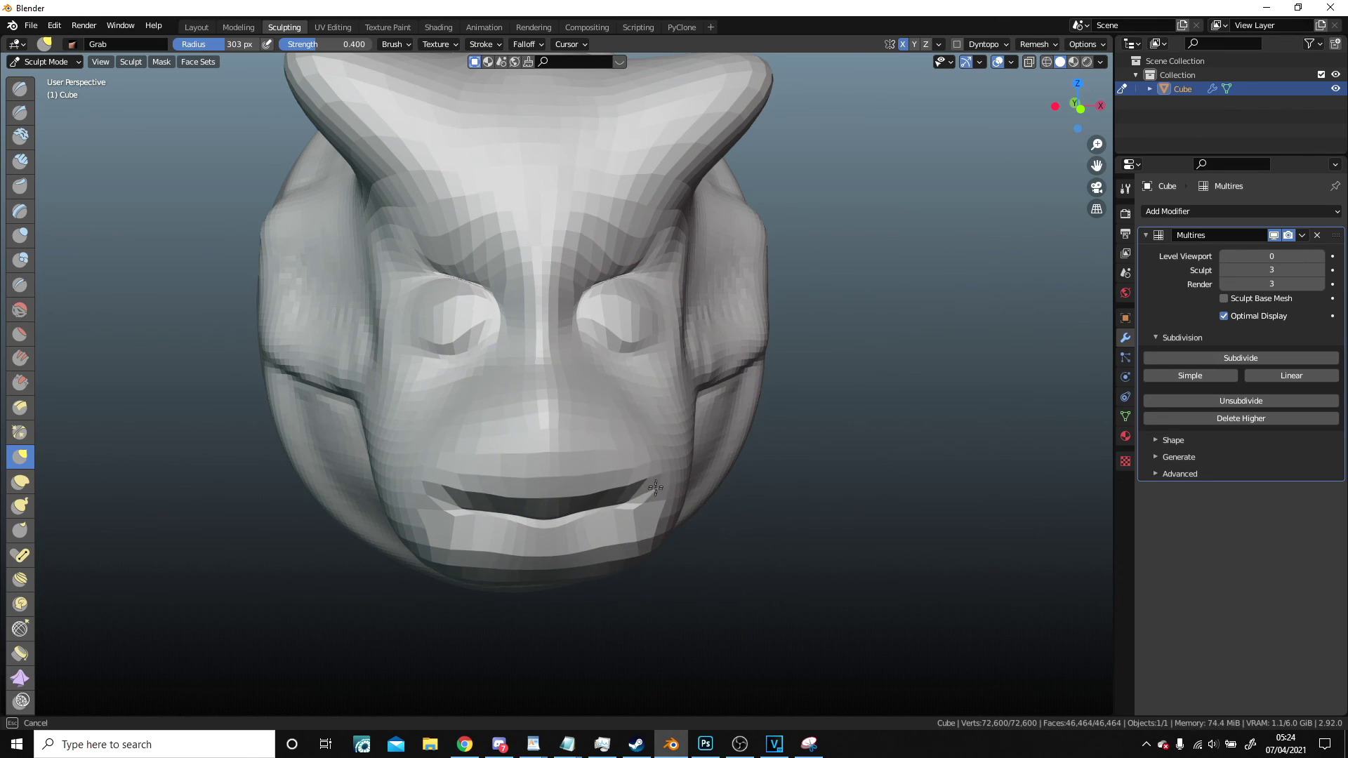
# - Pull the lower lip and chin downward with the Grab brush to open the mouth into a pointed jaw
pyautogui.scroll(2, 548, 568)
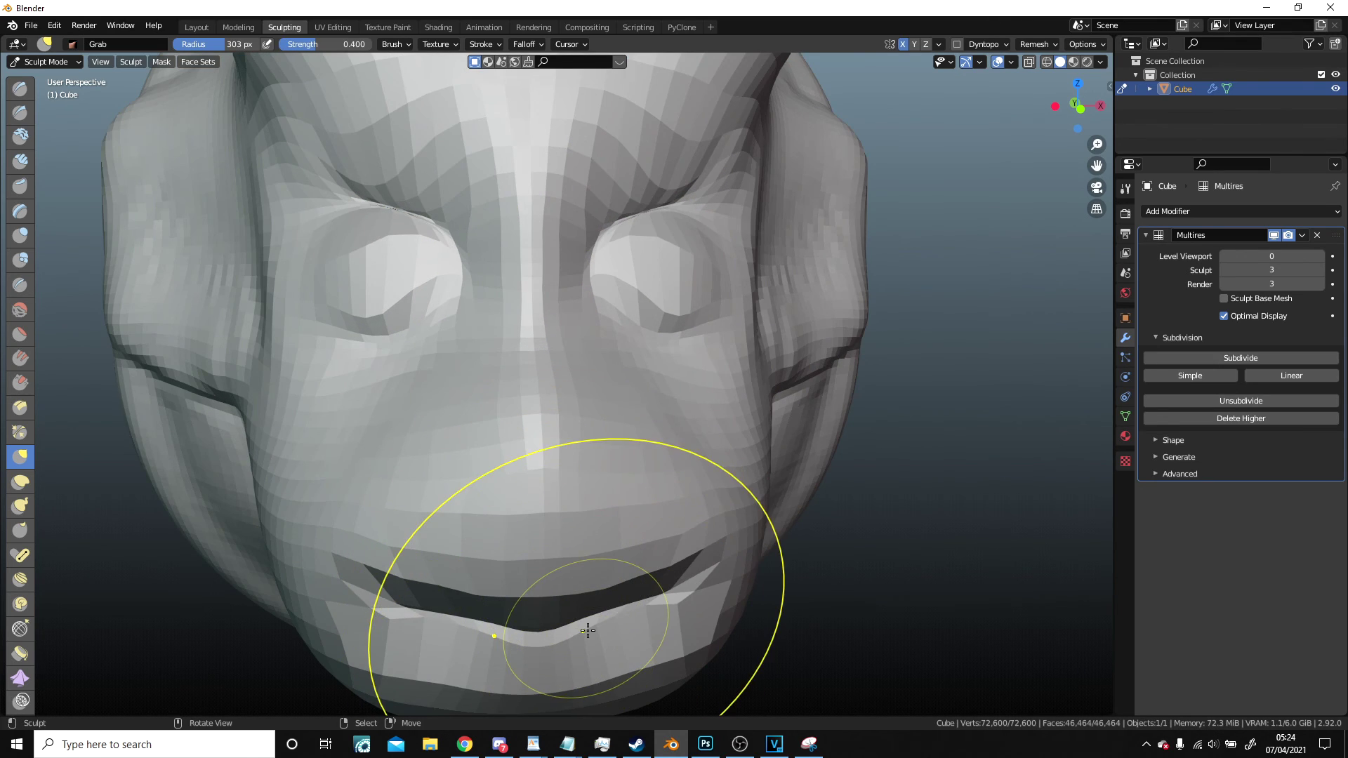
pyautogui.moveTo(588, 630); pyautogui.dragTo(555, 555, button='middle')
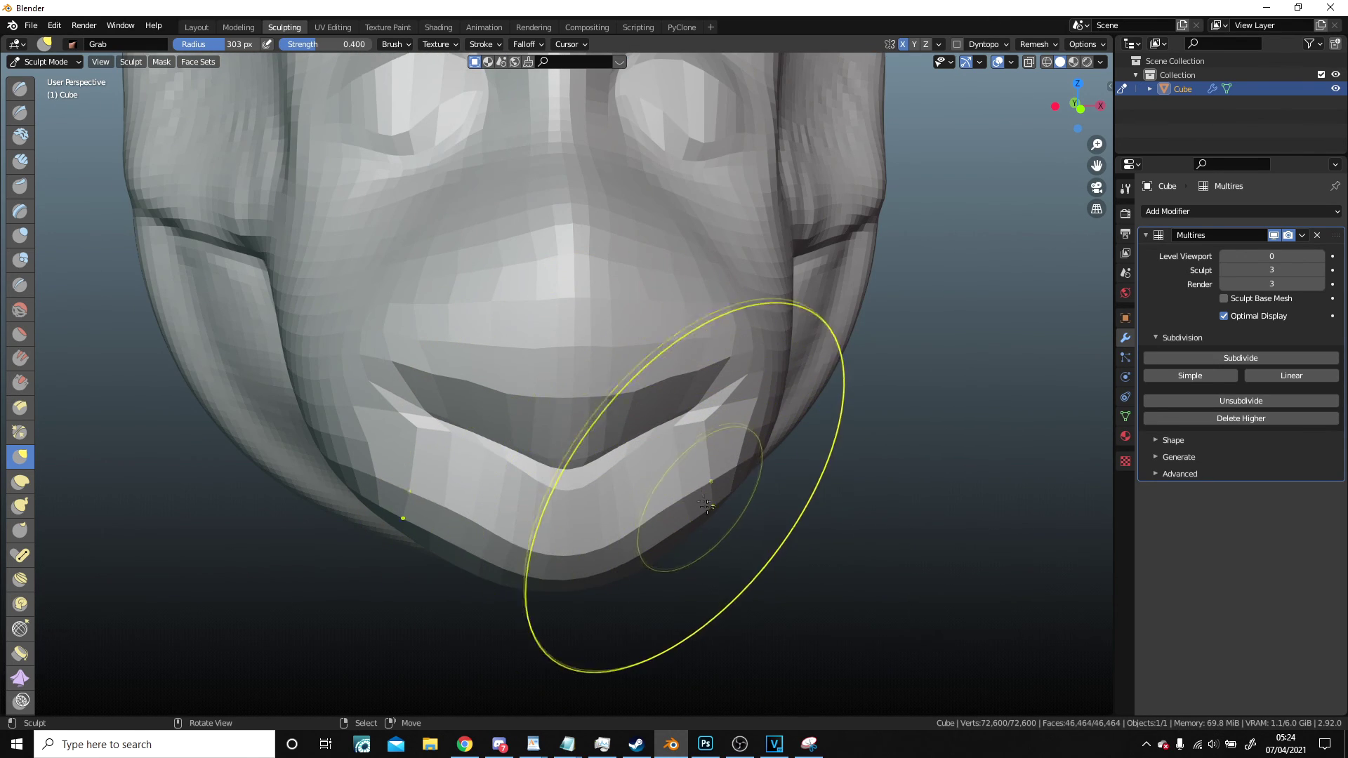
pyautogui.scroll(-3, 707, 506)
pyautogui.moveTo(707, 506)
pyautogui.mouseDown(button='middle')
pyautogui.moveTo(639, 571)
pyautogui.moveTo(739, 449)
pyautogui.mouseUp(button='middle')
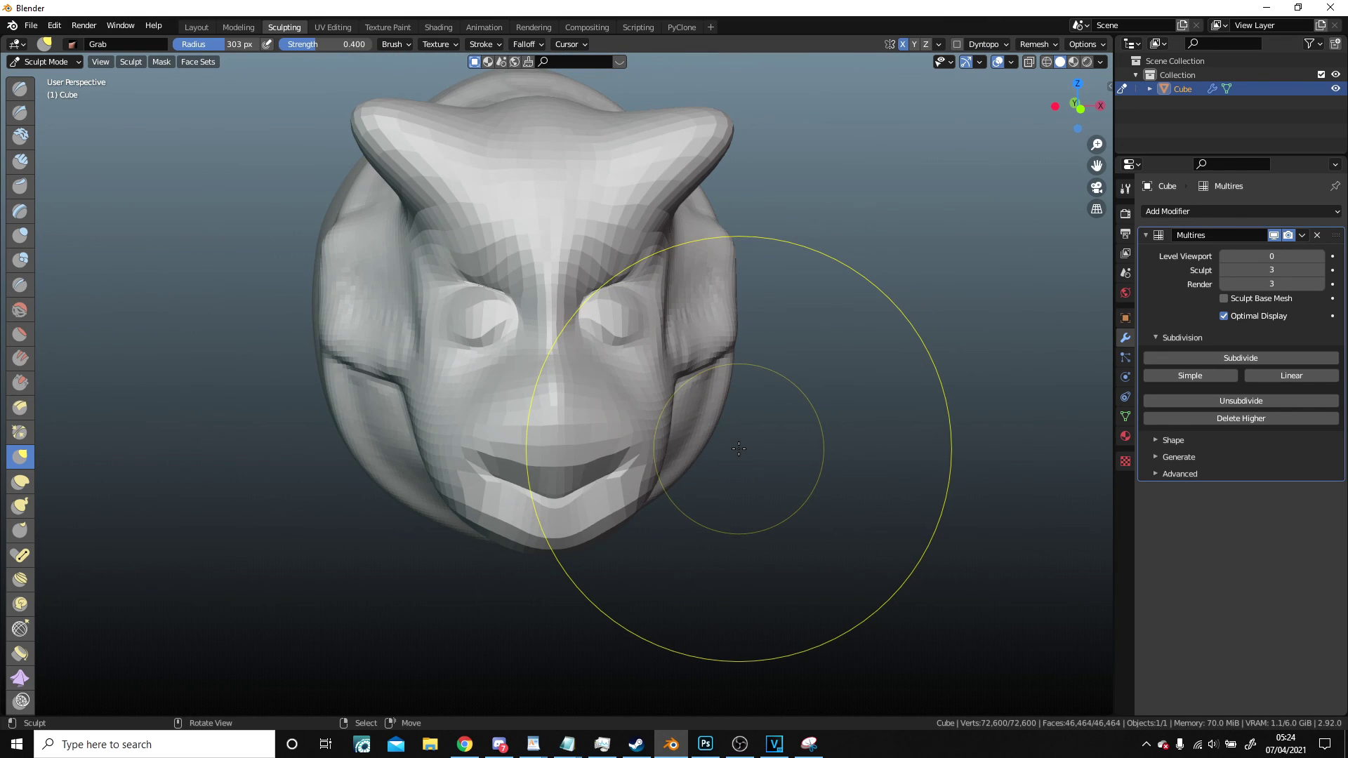